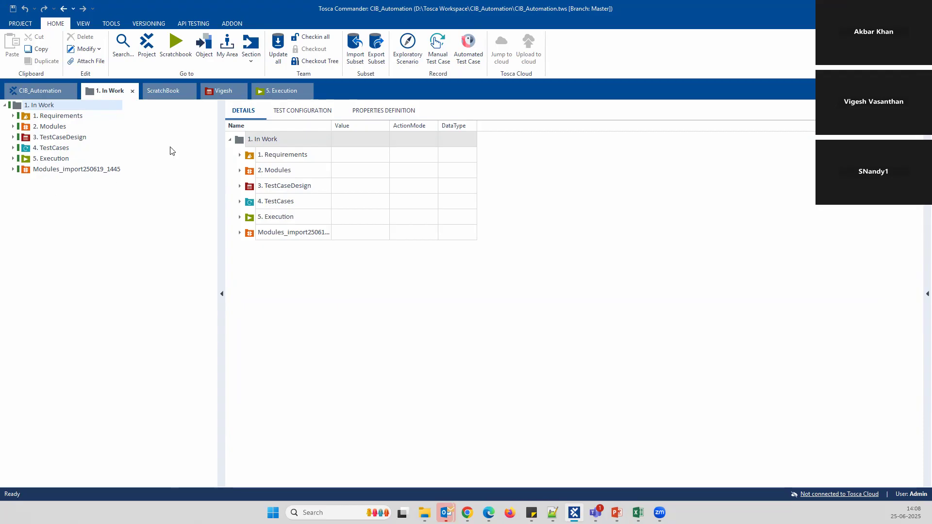
Expand 3. TestCaseDesign and the Vigesh folder to list the CIB, Books, Orthogonal and combination sheets
click(13, 137)
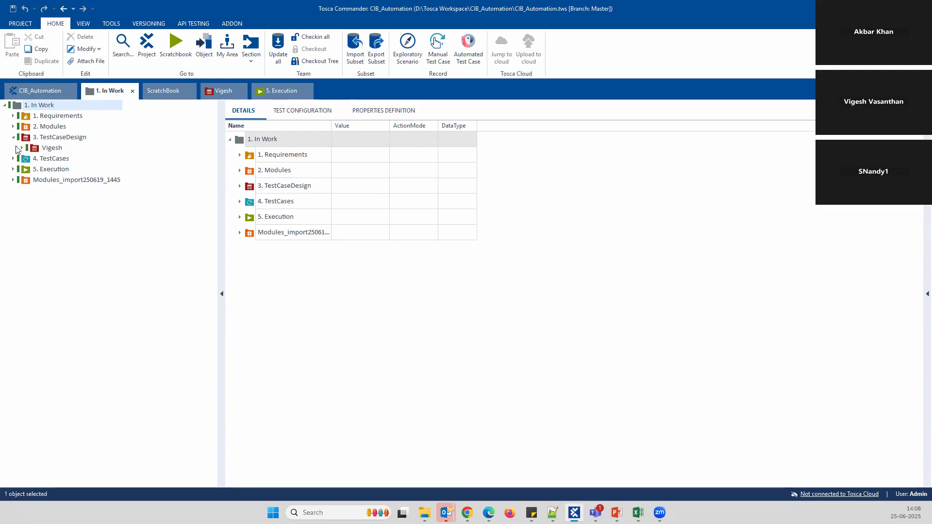
click(22, 148)
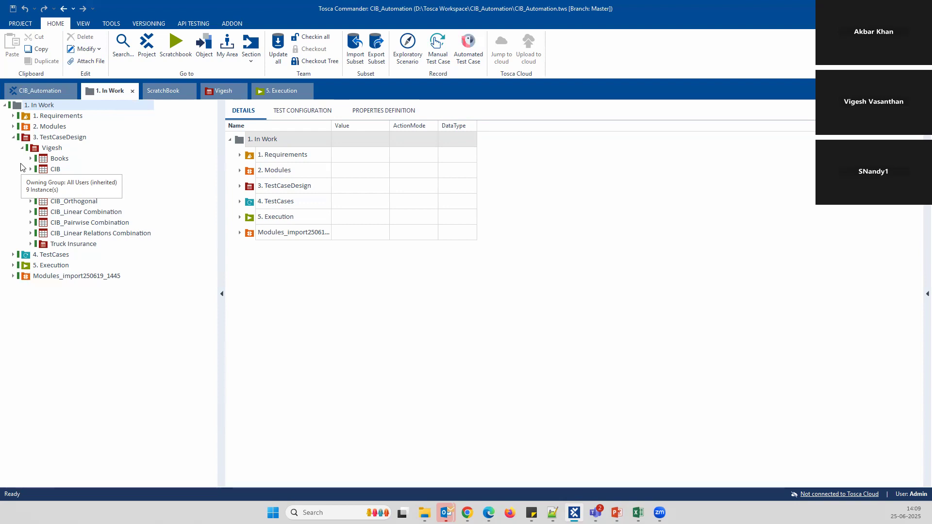
Open CIB_Orthogonal to show its instances CIB_Orthogonal_1 through CIB_Orthogonal_6
click(72, 395)
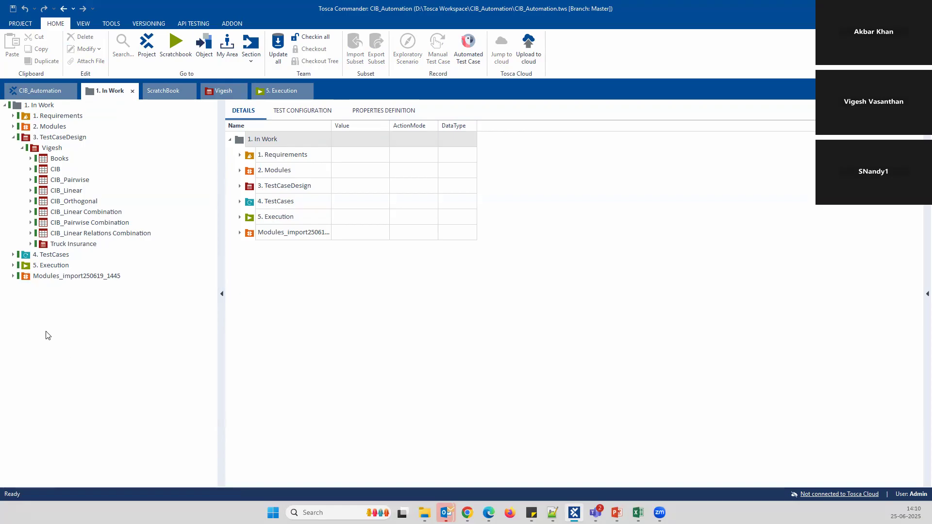
click(72, 204)
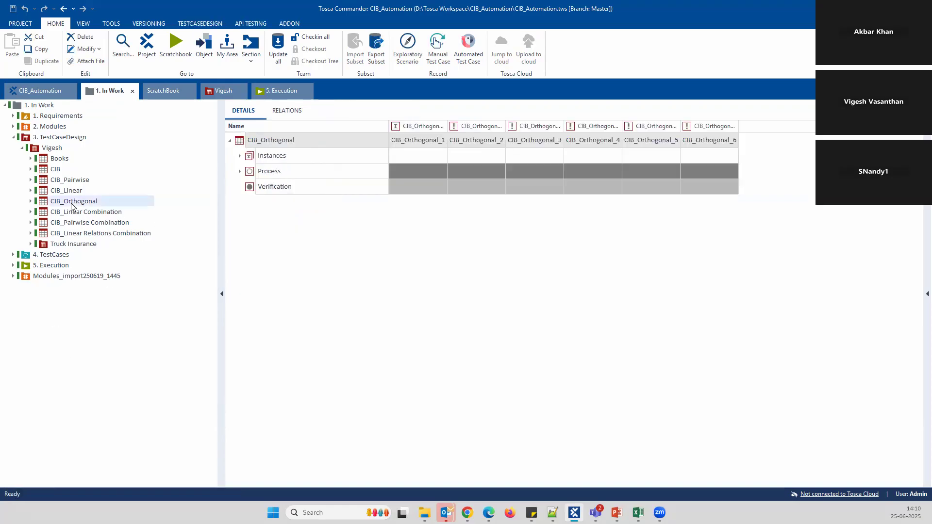
Delete the old CIB_Orthogonal instances and expand Process into its three factor groups
right_click(275, 155)
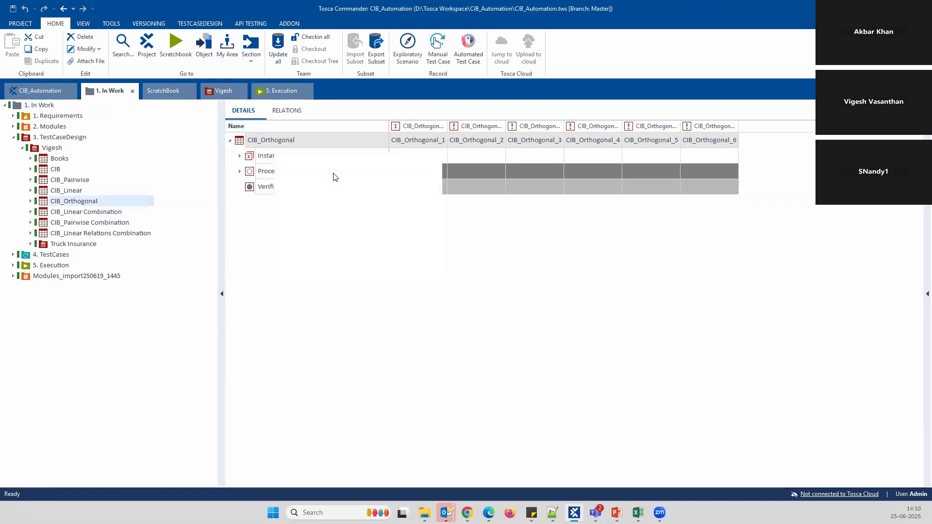
click(314, 160)
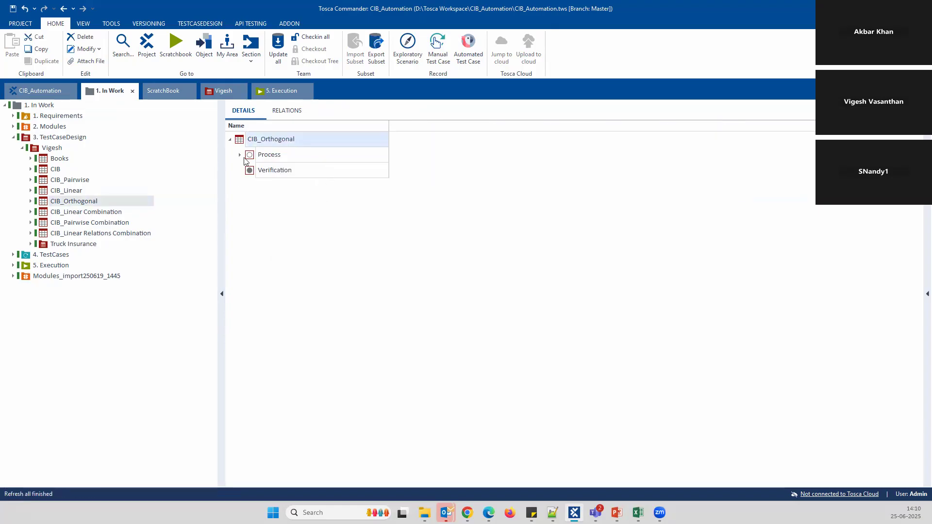
click(239, 155)
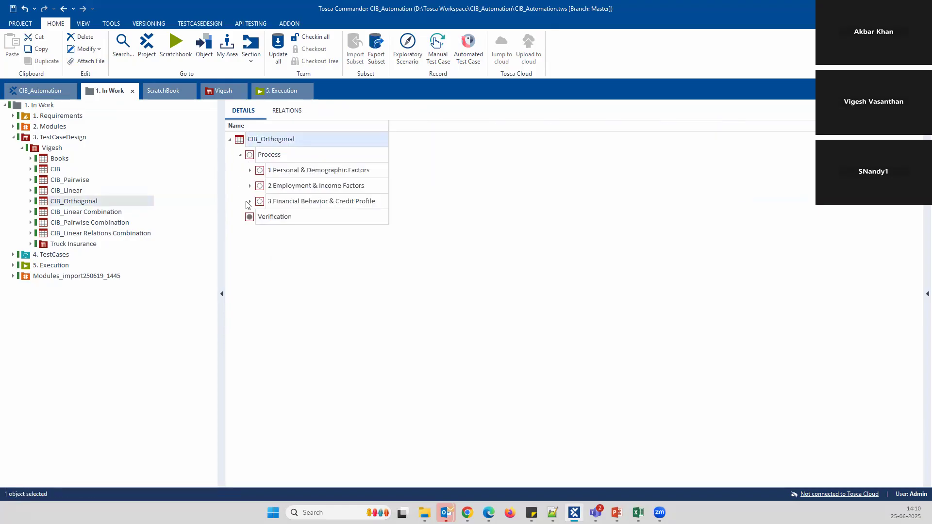
click(251, 171)
click(249, 233)
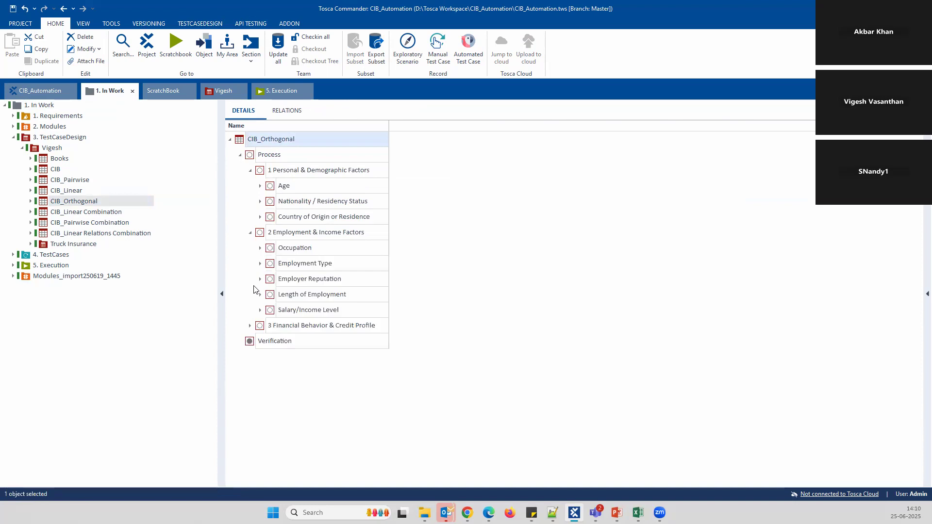
click(250, 326)
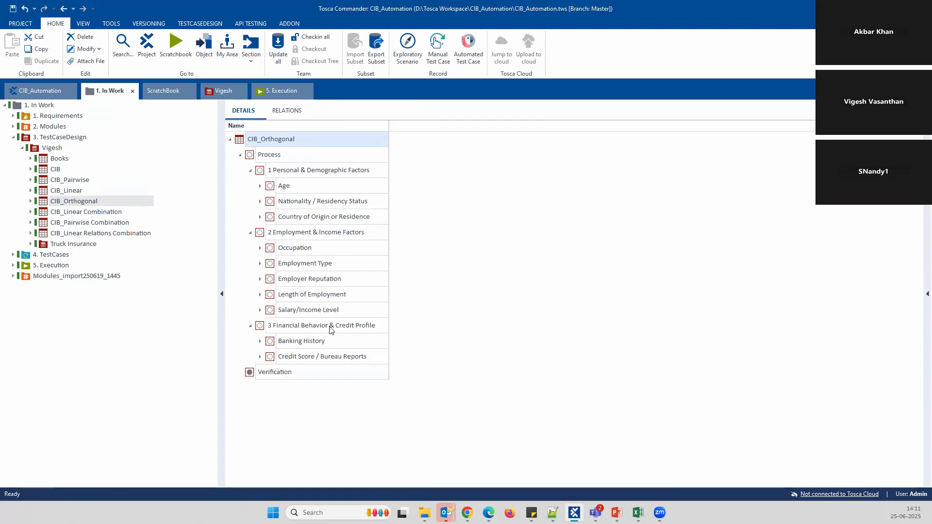
Review the Age attribute's instance values, then bring up the open Excel windows
click(260, 186)
click(270, 202)
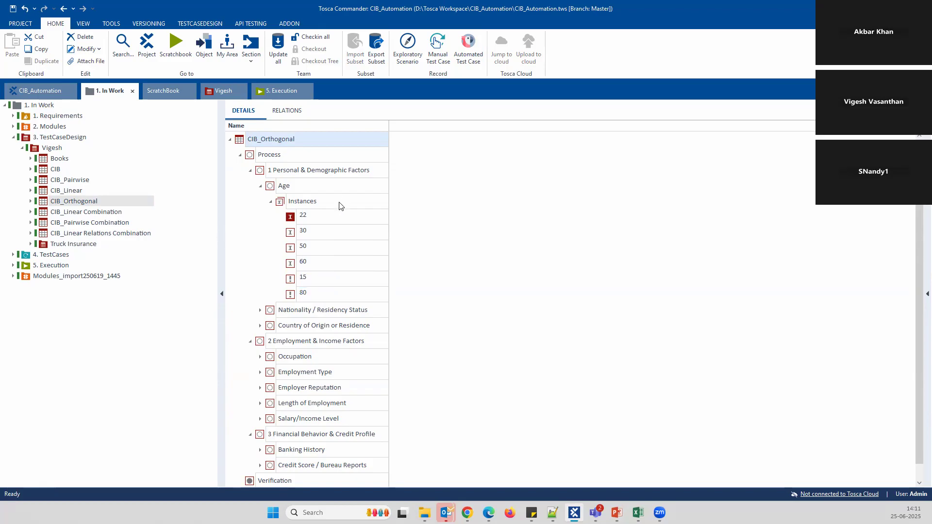
click(271, 202)
click(260, 186)
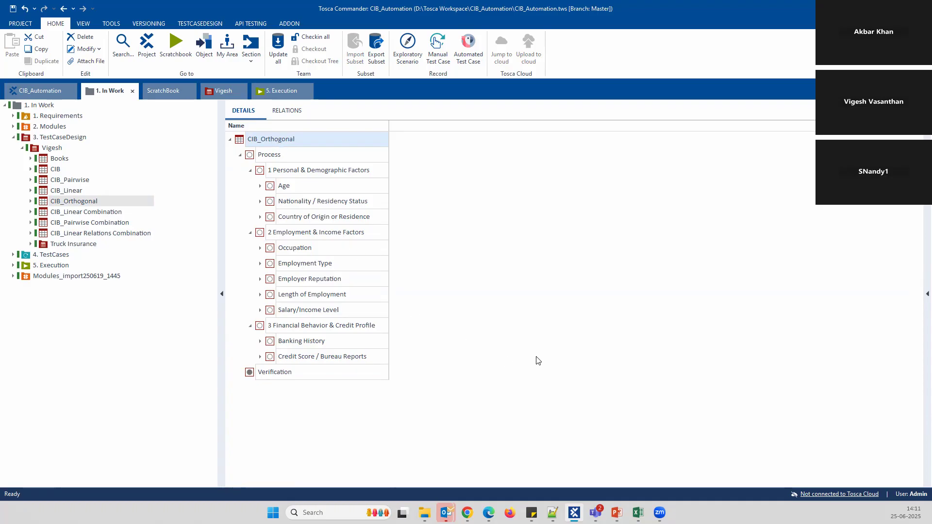
click(638, 512)
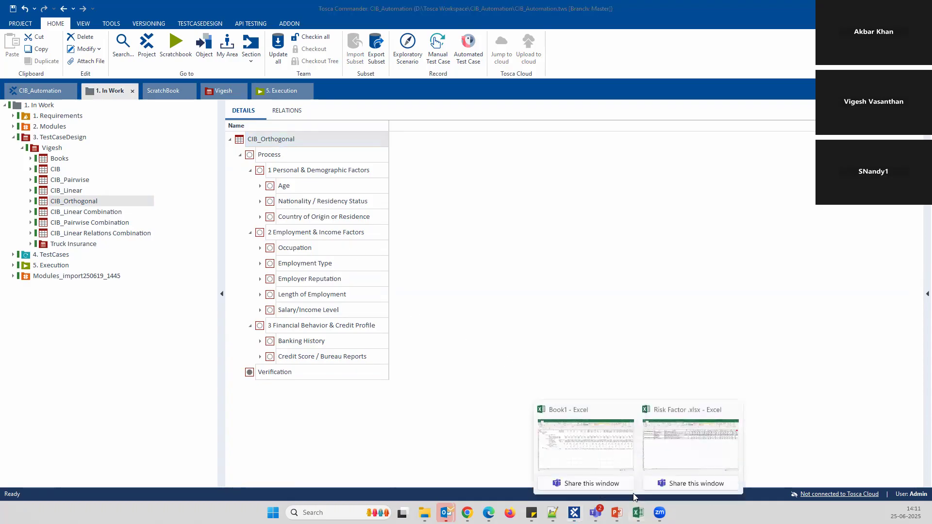
click(691, 460)
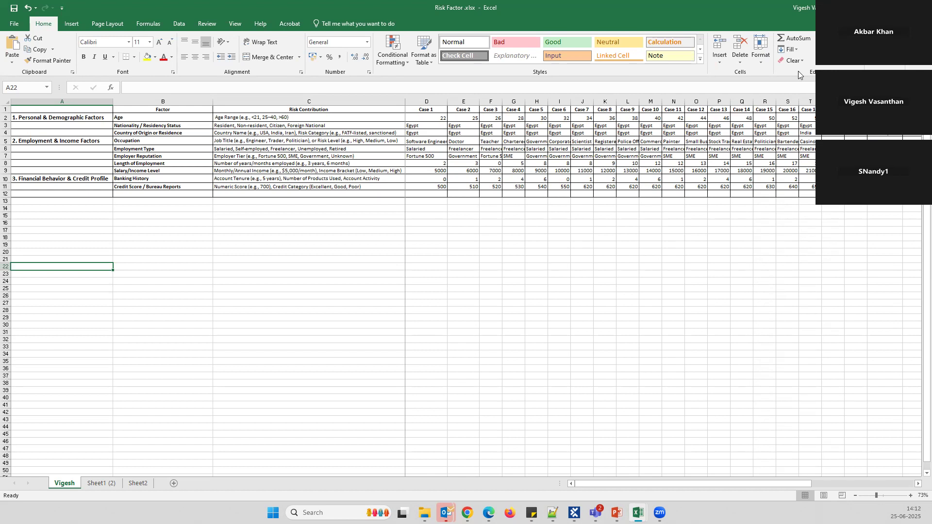
key(alt+Tab)
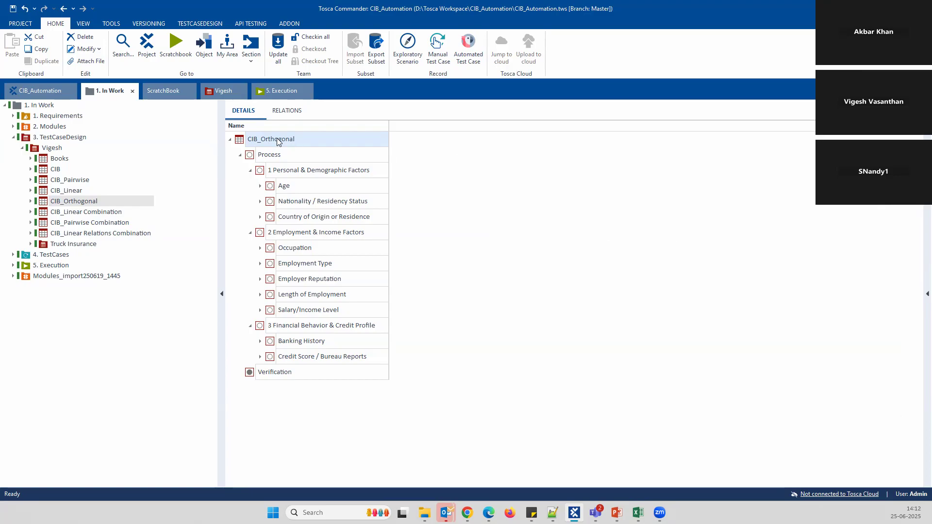
Review the Age values, then generate orthogonal instances for CIB_Orthogonal
click(260, 185)
click(270, 201)
click(315, 220)
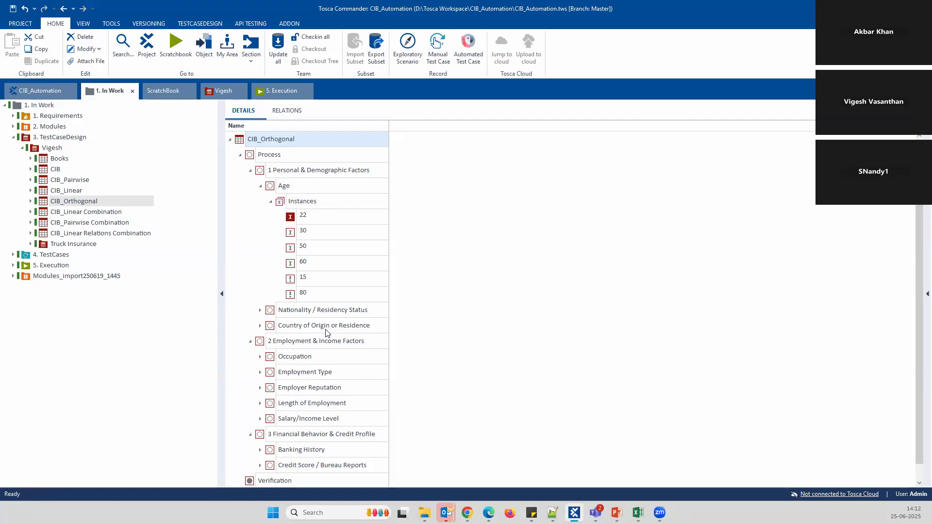
click(271, 202)
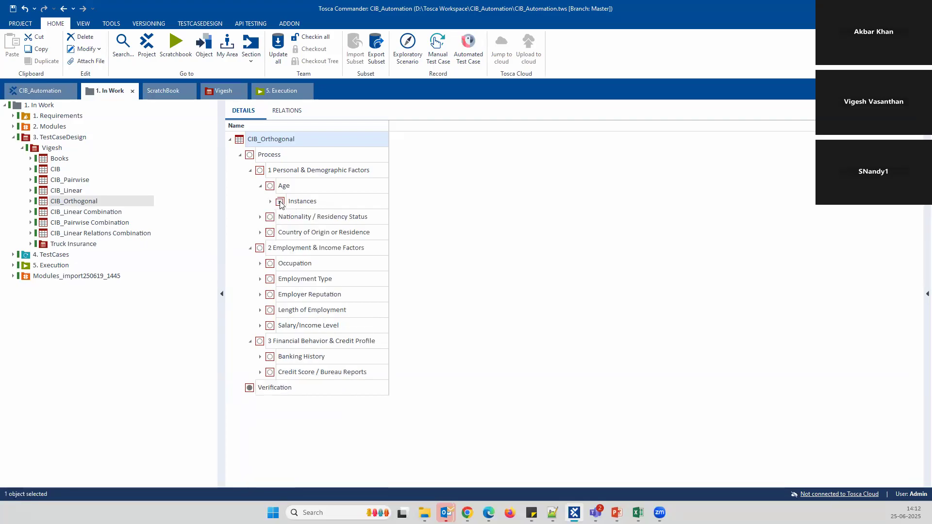
right_click(275, 141)
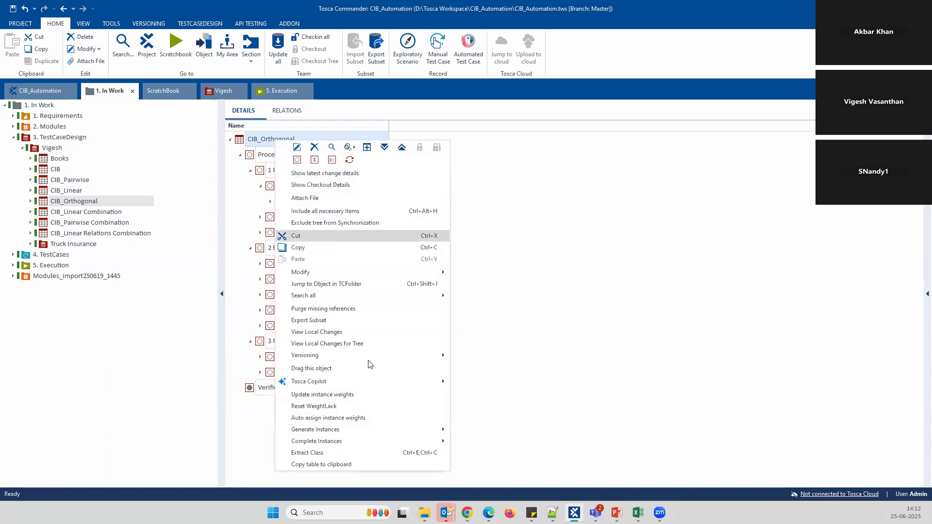
mouse_move(342, 430)
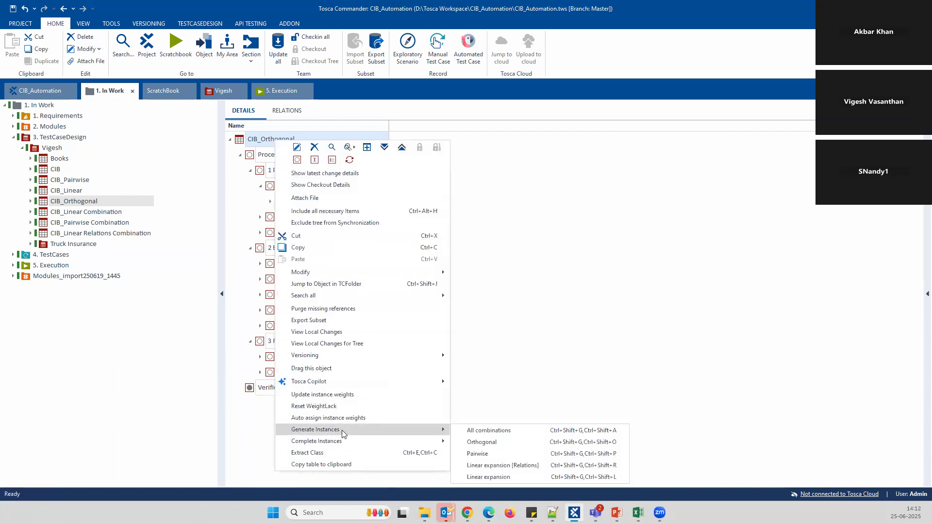
click(508, 441)
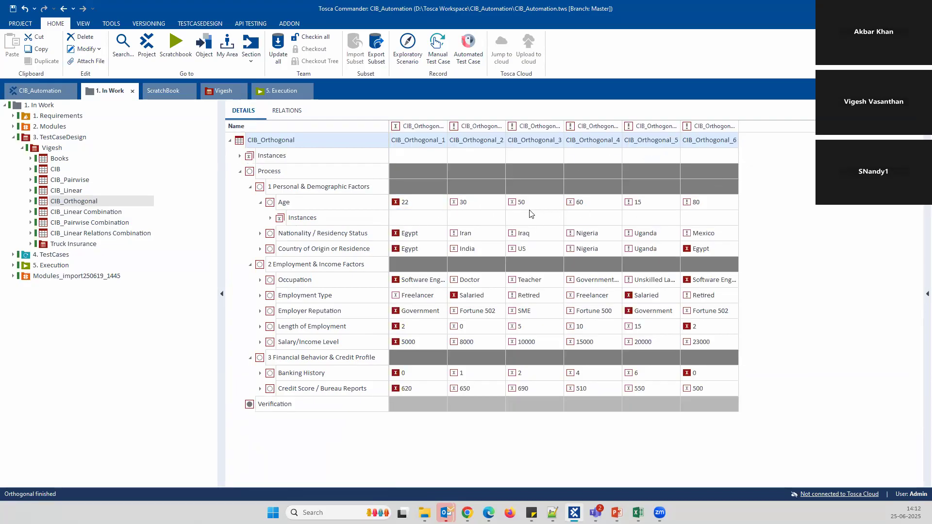
Collapse the Age and Personal & Demographic rows and open CIB_Linear Combination
click(260, 203)
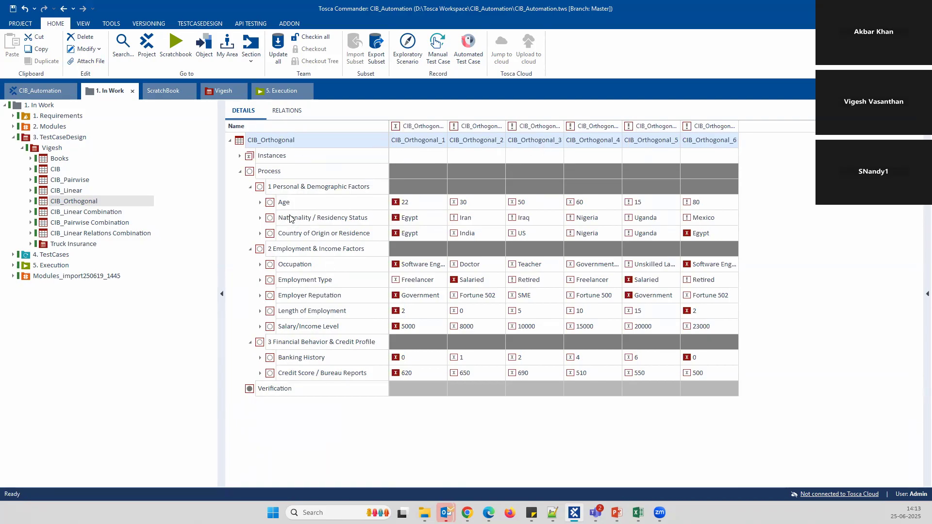
click(250, 187)
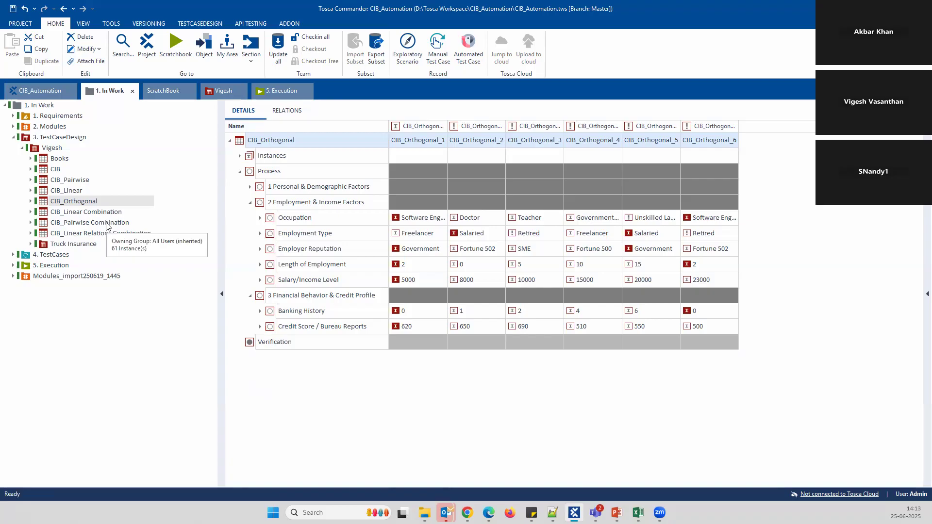
click(111, 213)
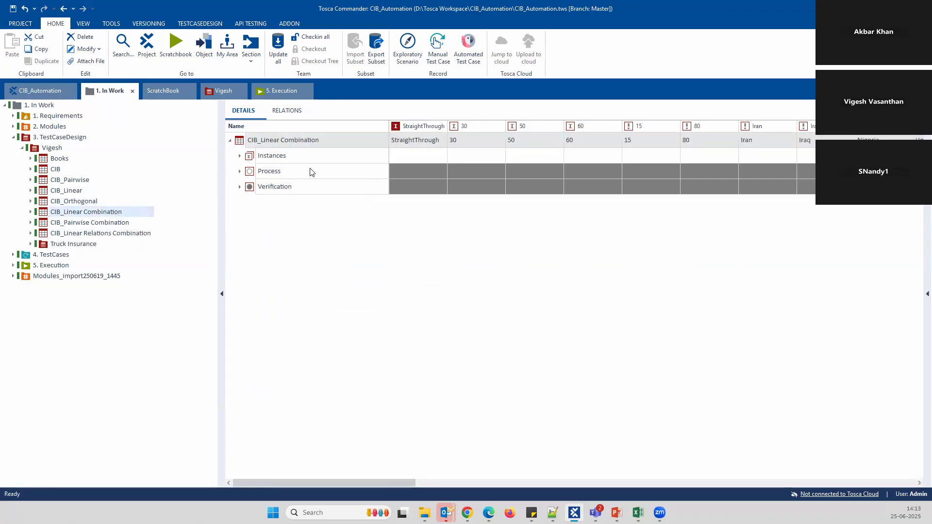
Expand Process and its three factor groups, checking the StraightThrough case's Age value
click(239, 171)
click(249, 188)
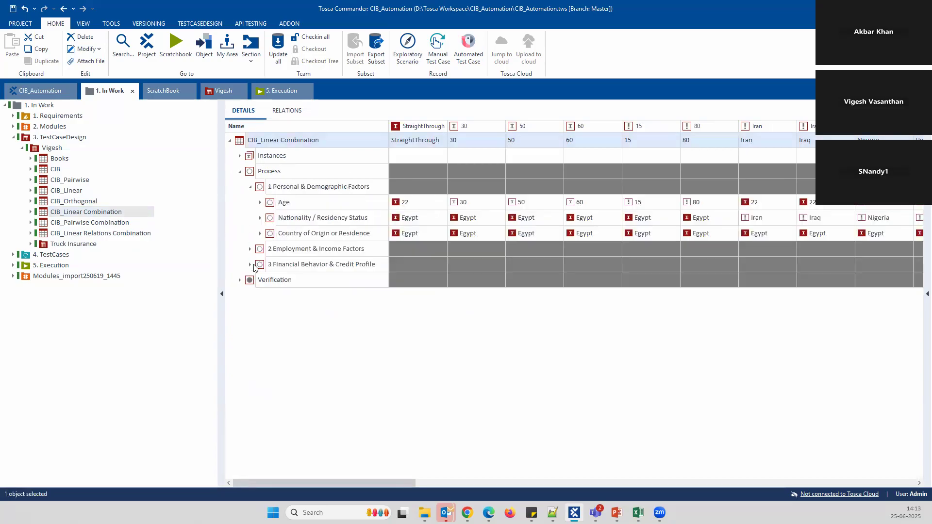
click(250, 249)
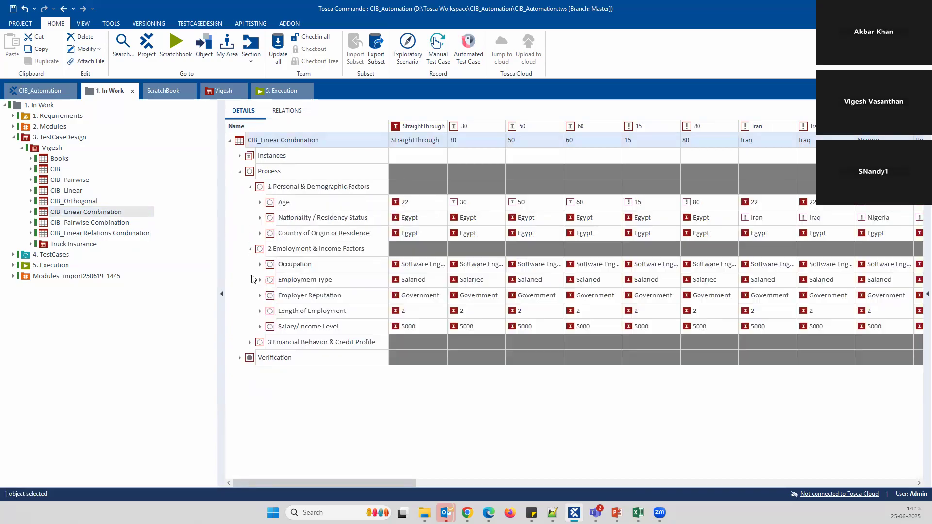
click(249, 342)
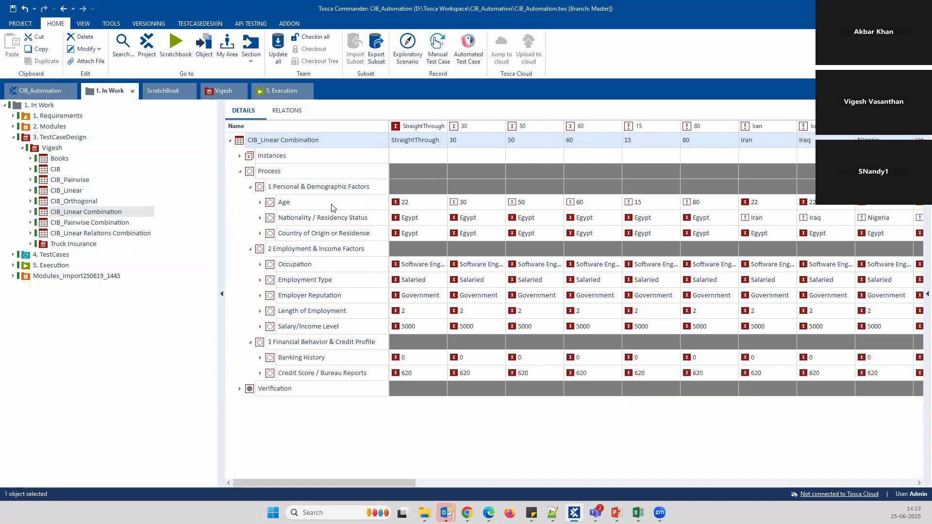
click(393, 203)
Delete the old CIB_Linear Combination instances and regenerate them by linear expansion
right_click(267, 155)
click(305, 159)
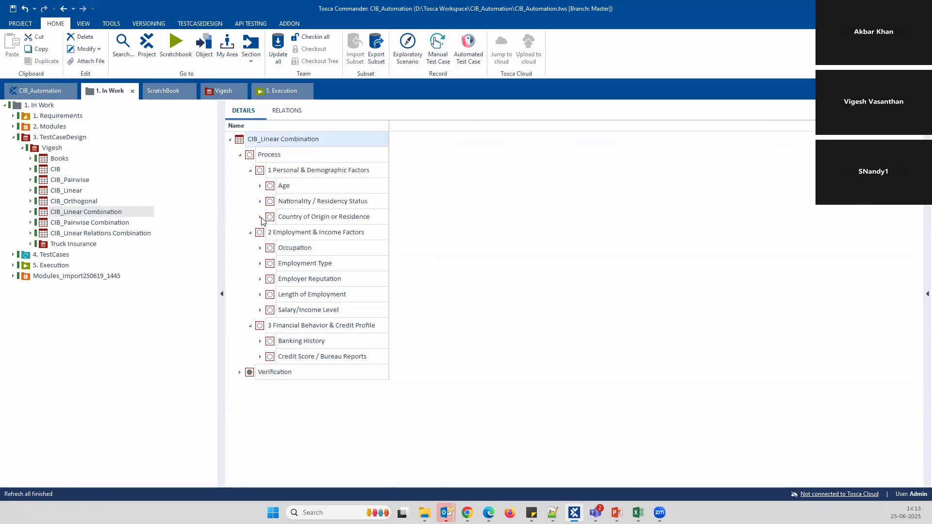
click(261, 186)
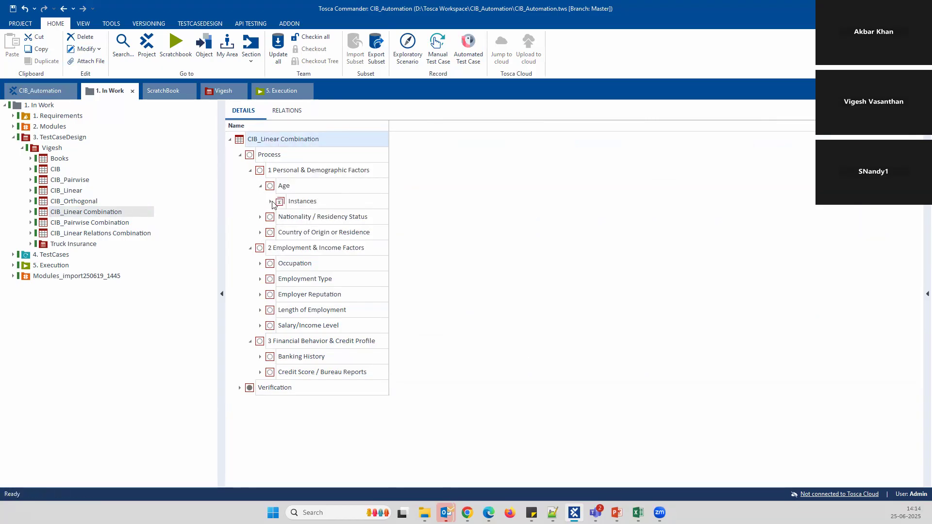
click(270, 200)
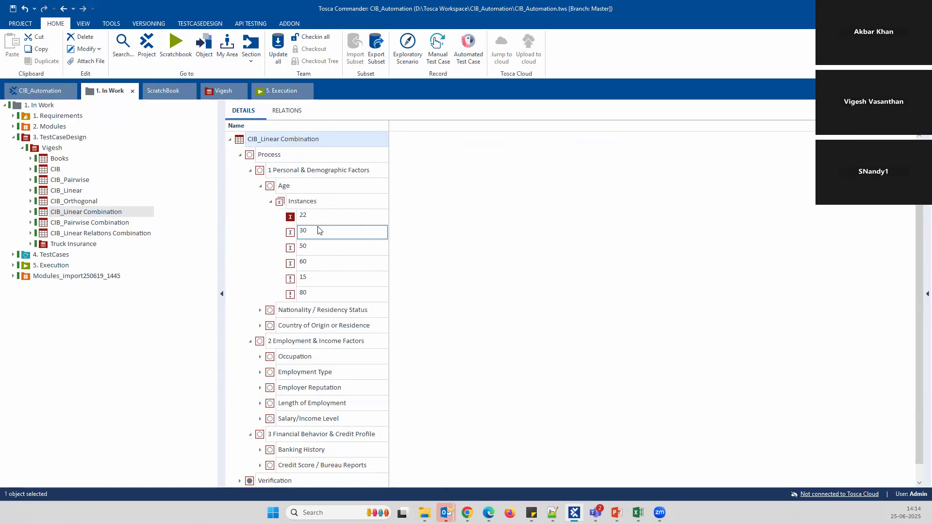
click(270, 202)
click(261, 186)
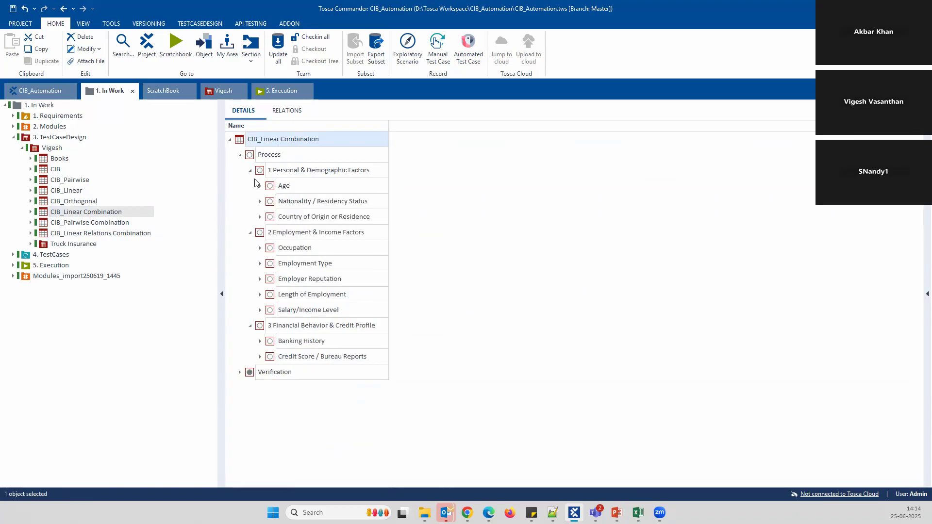
right_click(312, 142)
mouse_move(361, 431)
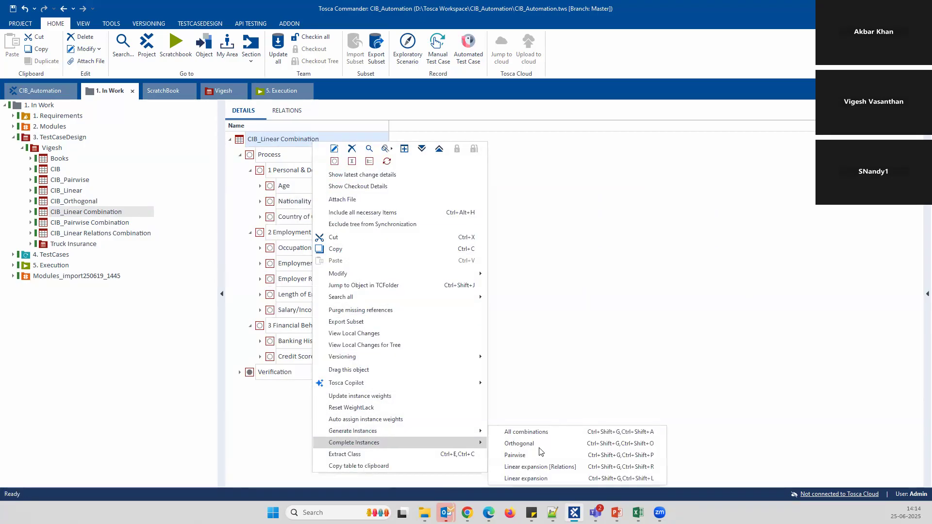
click(548, 479)
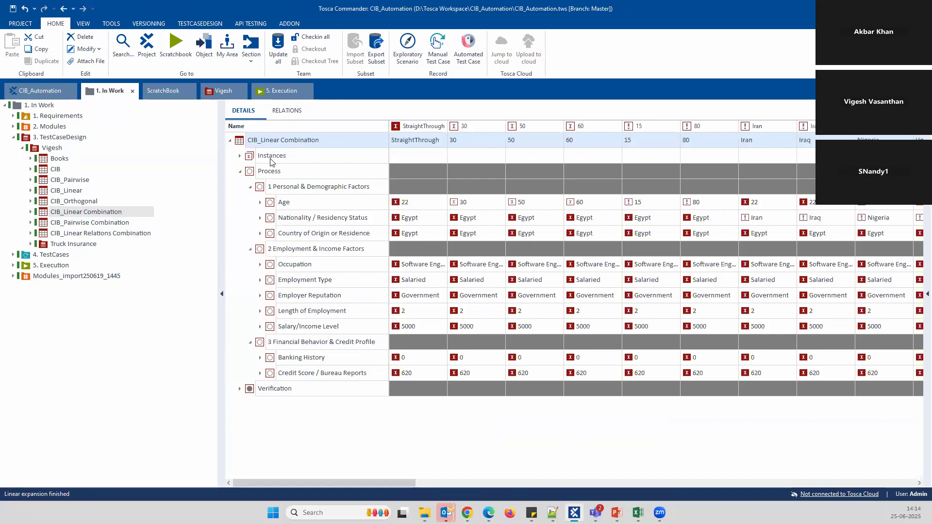
Review the generated linear instances, then open the CIB_Pairwise Combination table
click(241, 160)
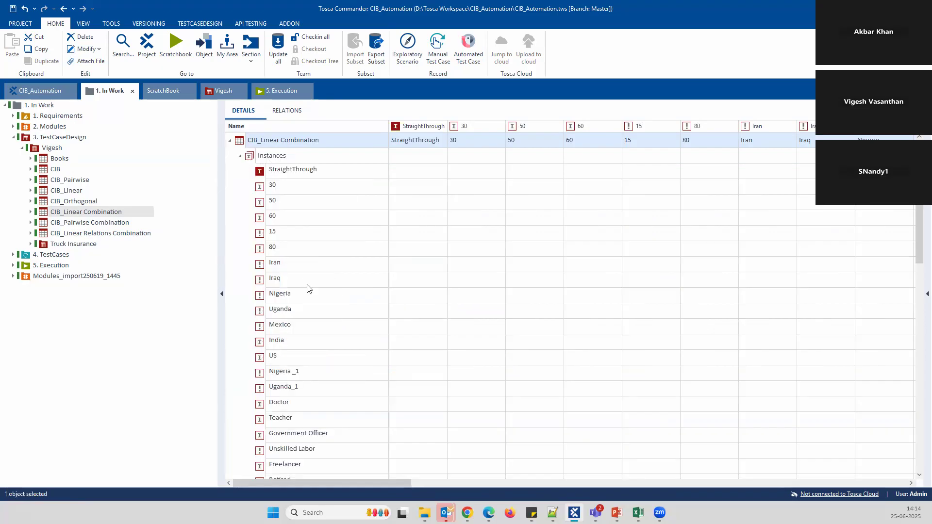
scroll(305, 304, down, 10)
click(329, 341)
scroll(325, 330, up, 8)
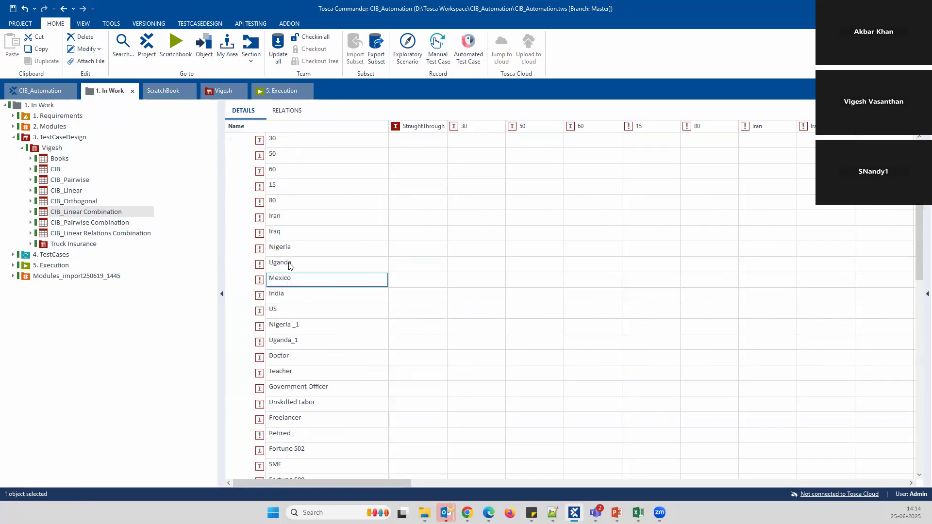
click(240, 157)
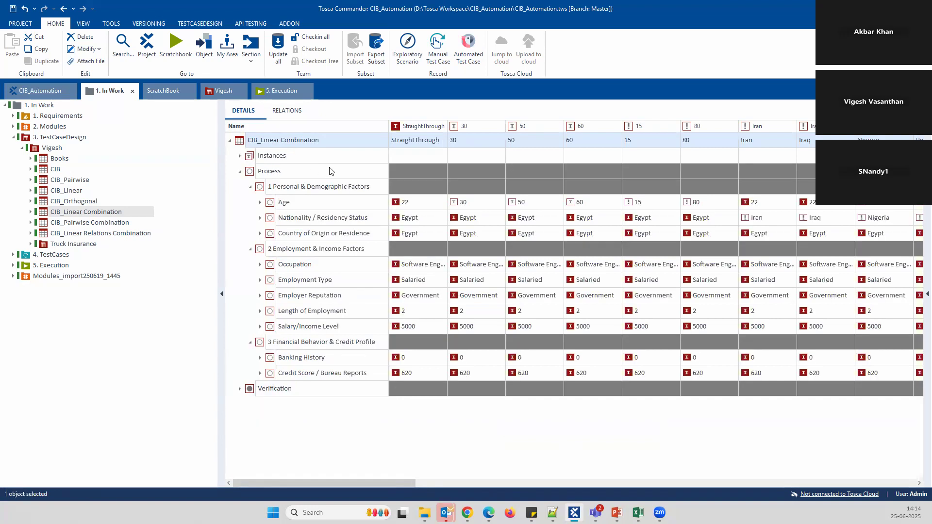
click(892, 265)
click(96, 225)
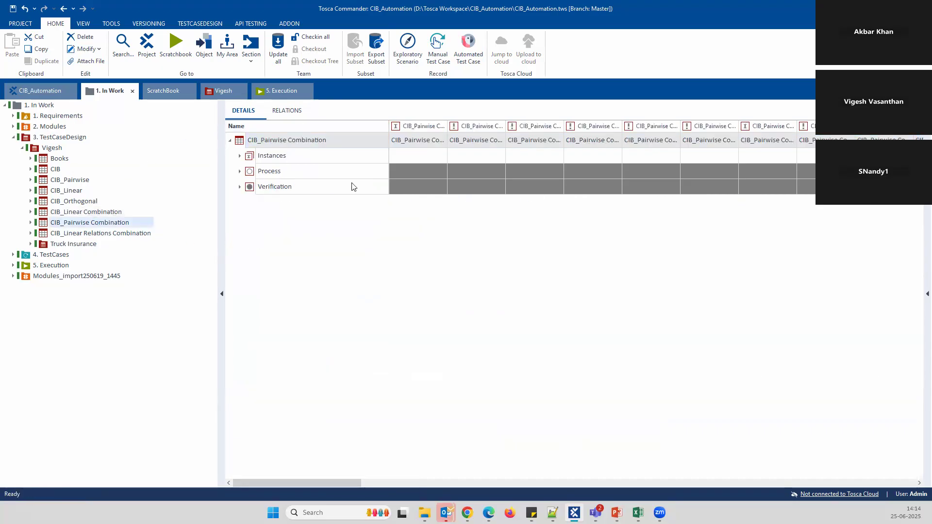
Expand Process and its three factor groups, checking values such as Age 22 and Egypt
click(241, 171)
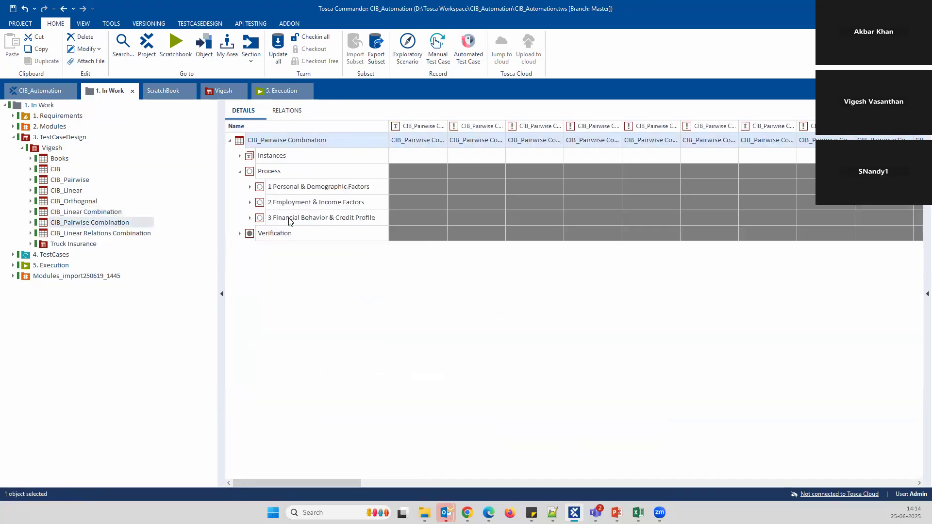
click(250, 187)
click(250, 249)
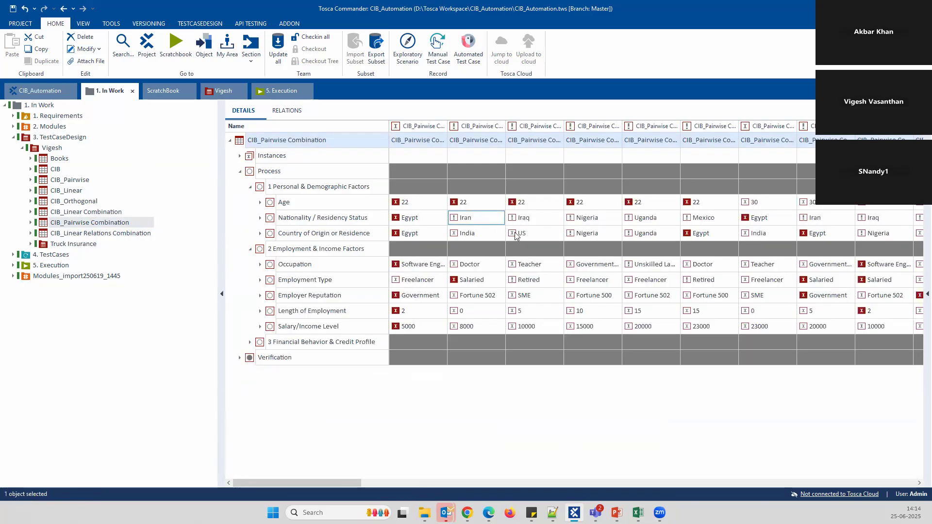
click(251, 342)
click(421, 205)
click(424, 220)
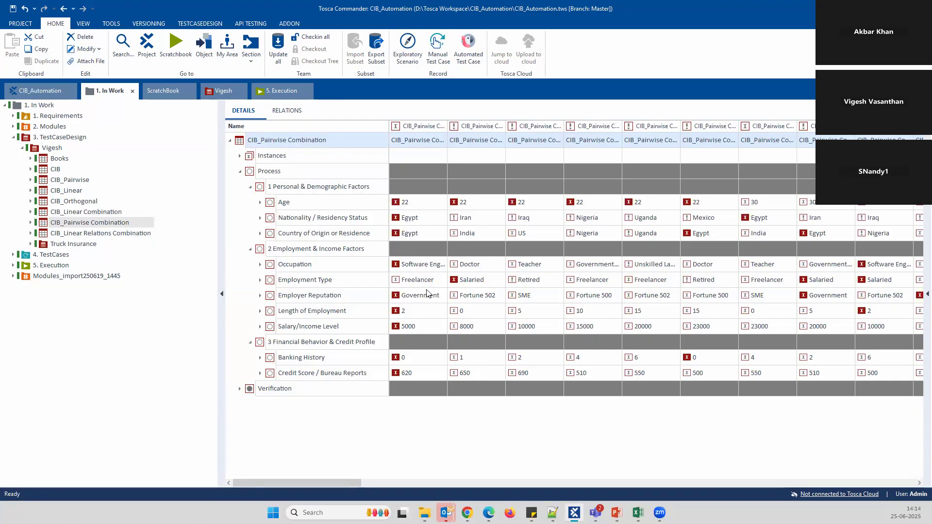
click(418, 313)
Expand Verification to show each pairwise combination's Eligible or Not Eligible Status
click(239, 388)
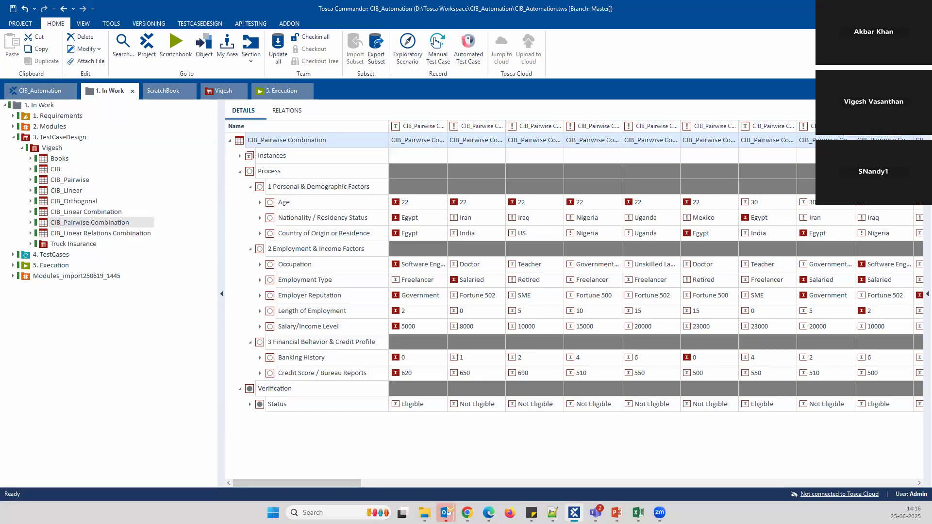
Export the table in Microsoft Excel format as Desktop export.xlsx, replacing the old file
key(ctrl+p)
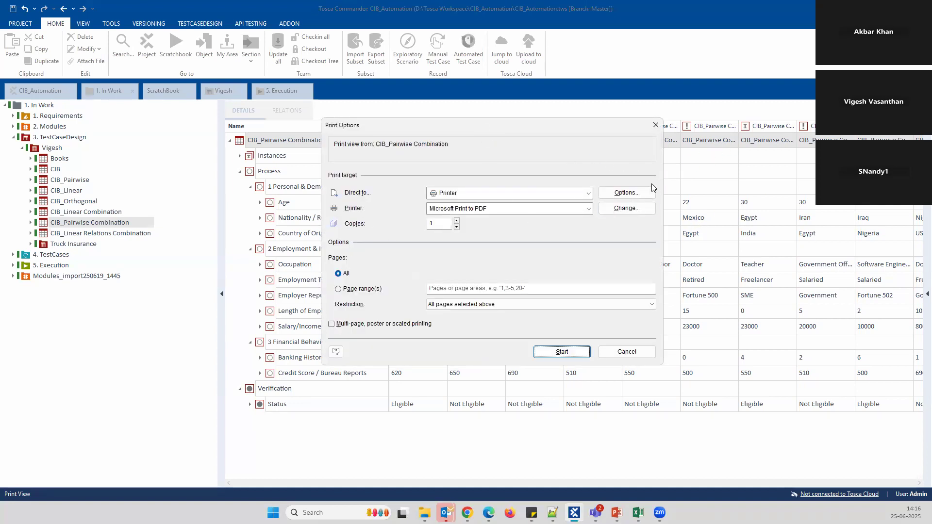
click(583, 198)
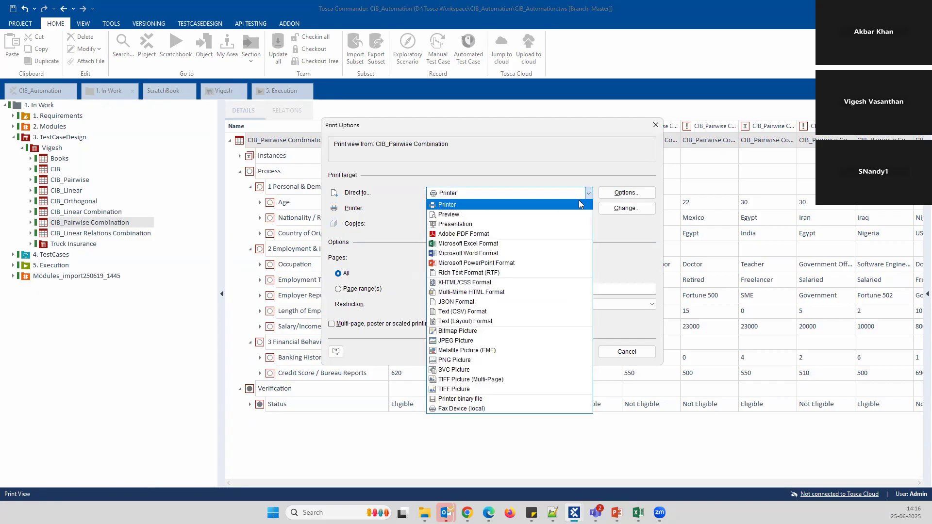
click(454, 242)
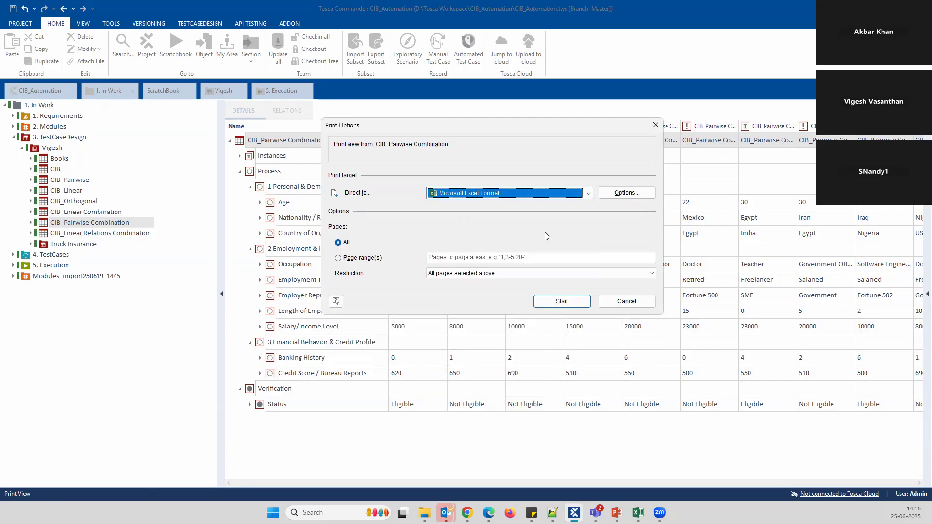
click(552, 302)
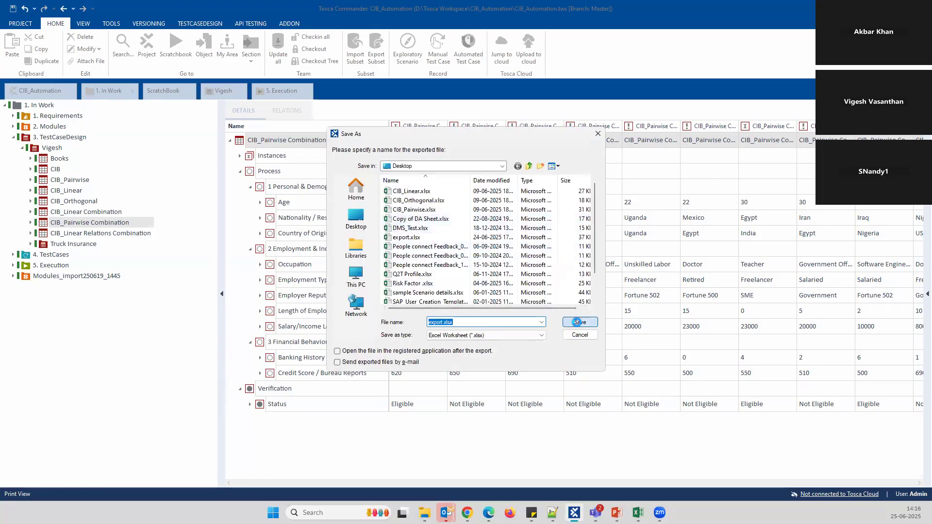
click(580, 322)
click(489, 255)
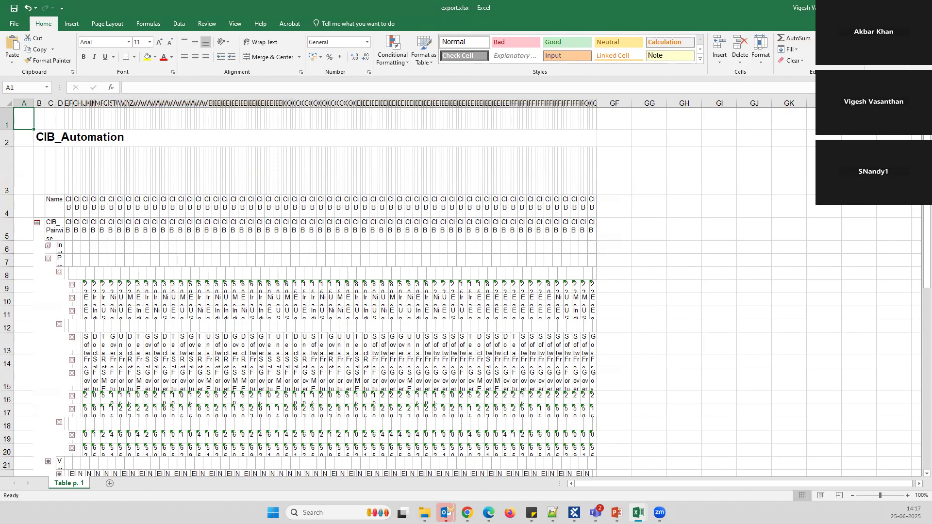
Add a sheet to the exported workbook and copy the CIB_Pairwise Combination table to the clipboard
click(110, 484)
key(alt+Tab)
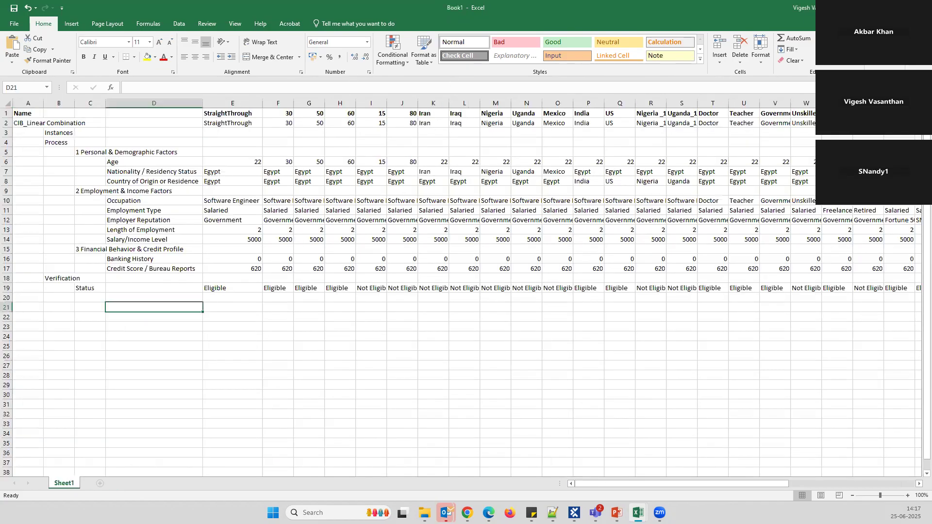
click(573, 513)
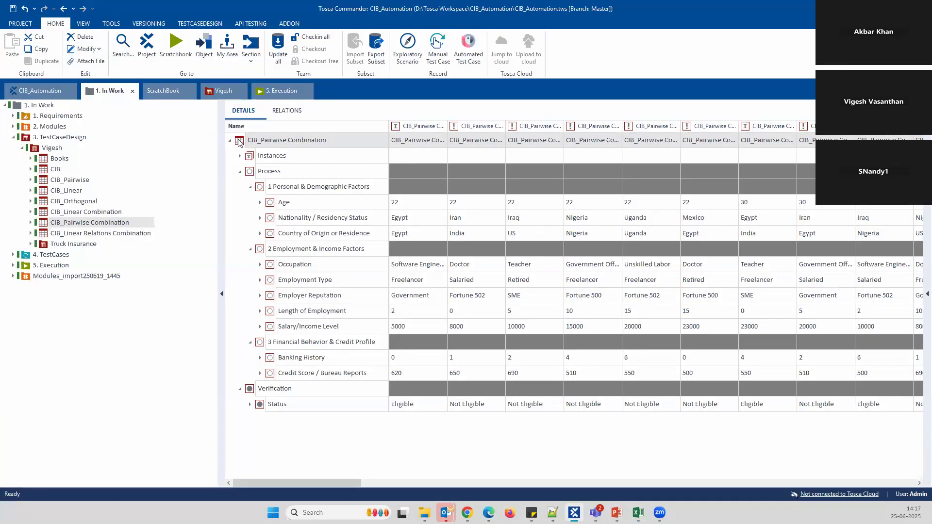
click(290, 145)
right_click(292, 142)
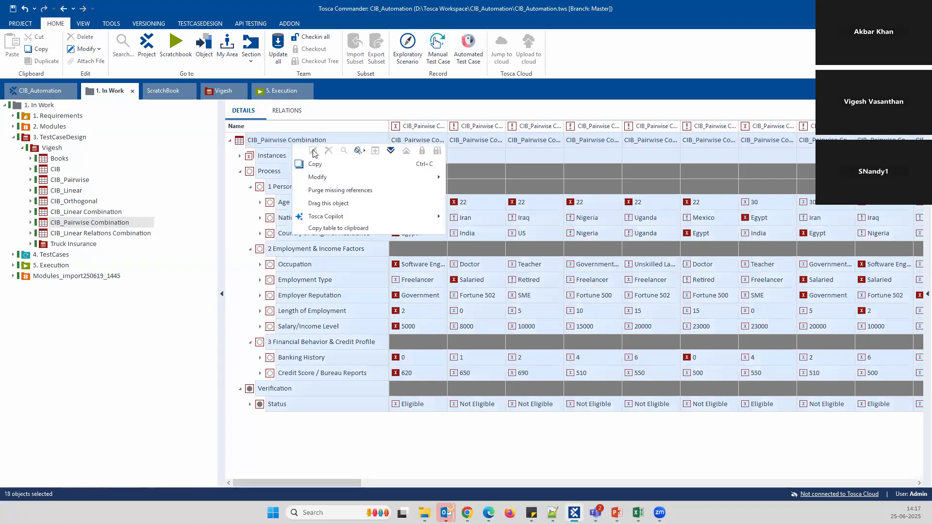
click(329, 227)
Paste the table at A1 of a new Sheet2 in Book1, then return to Tosca Commander
key(alt+Tab)
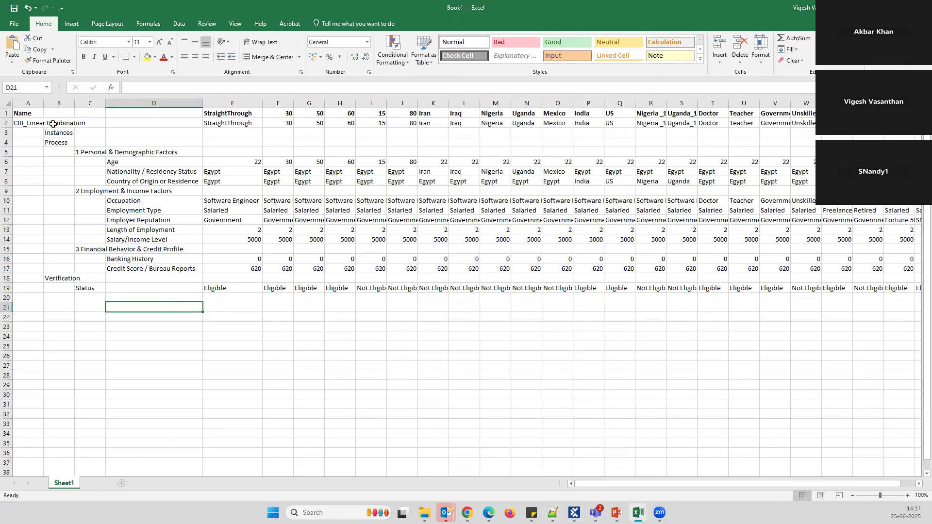
click(100, 482)
key(ctrl+v)
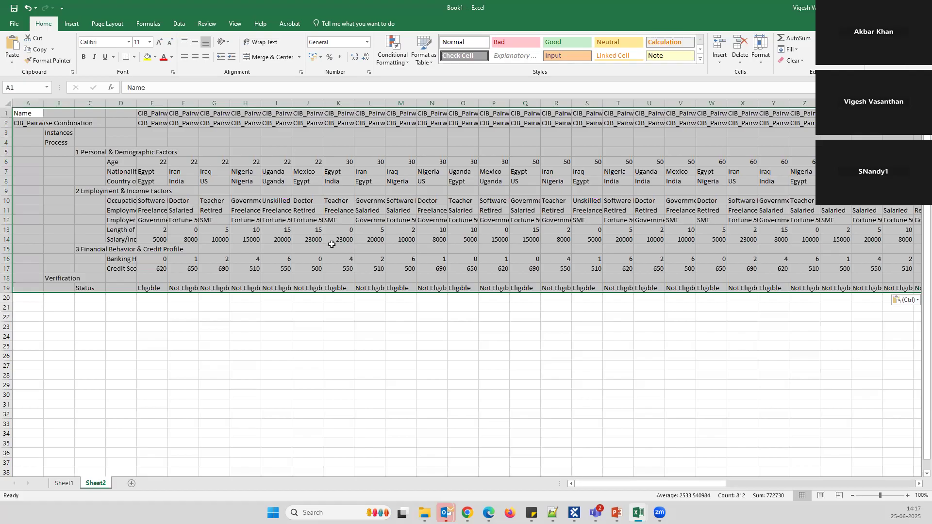
click(330, 325)
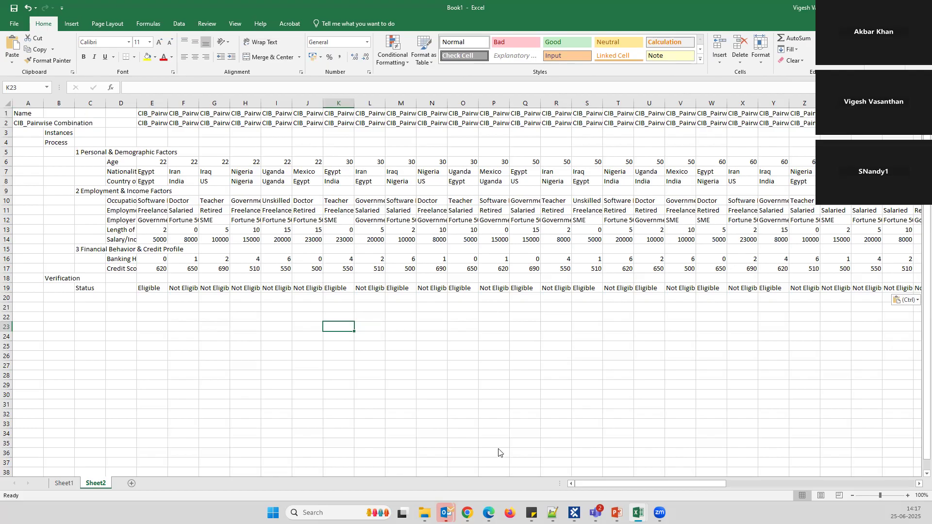
click(574, 513)
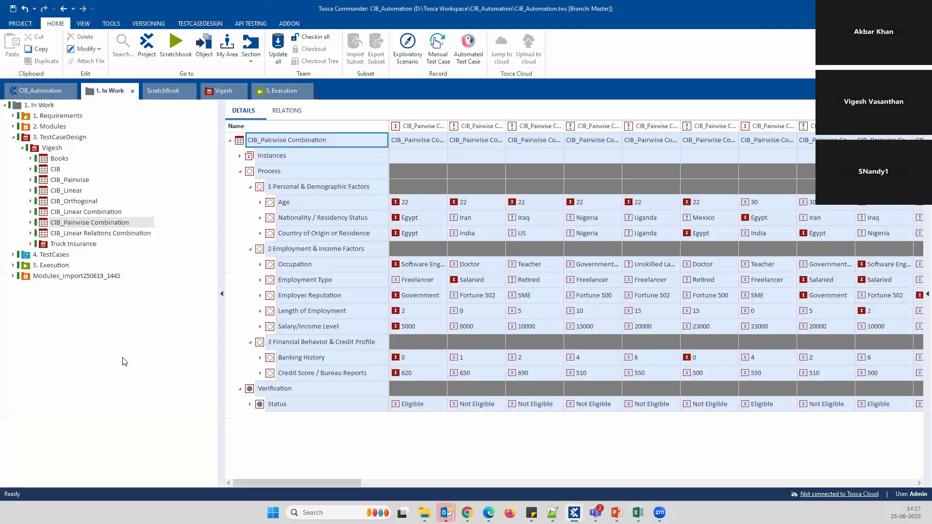
Reopen CIB_Orthogonal and expand its Personal & Demographic and Employment & Income factors
click(124, 227)
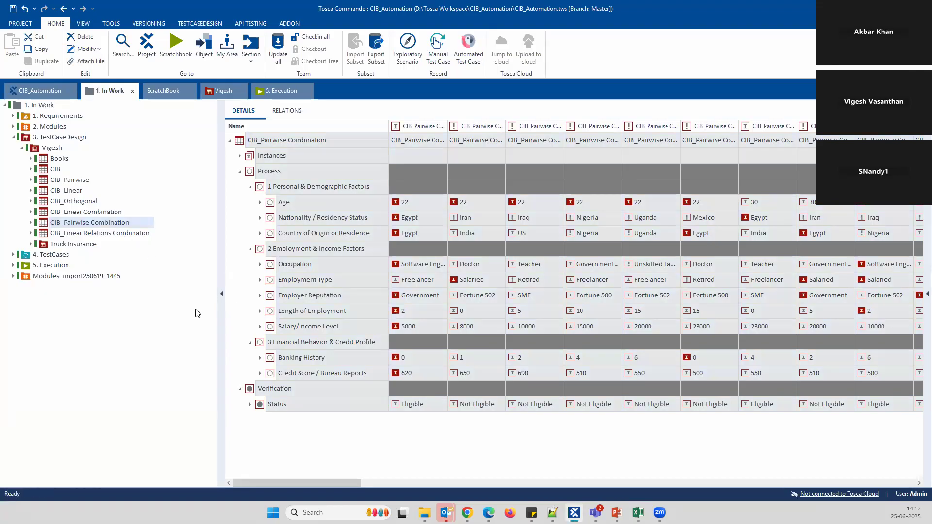
click(291, 296)
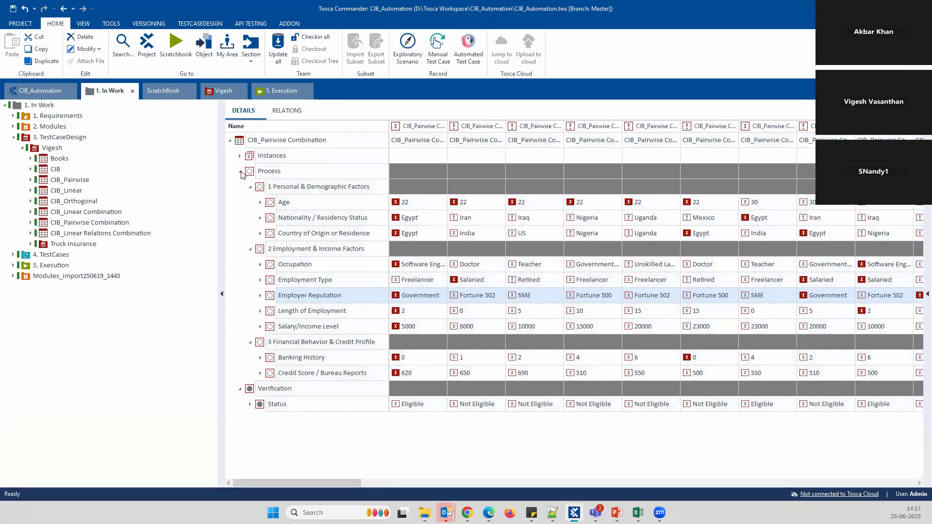
click(92, 202)
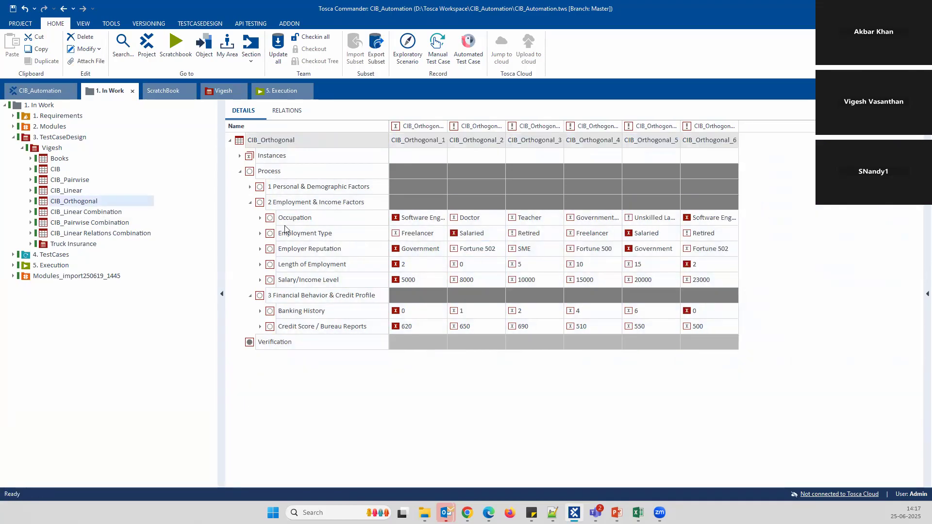
click(249, 203)
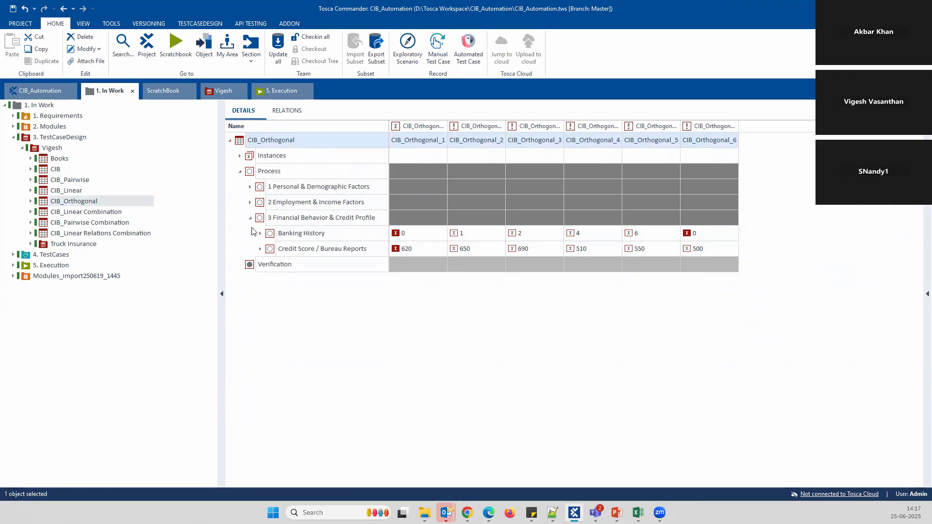
click(250, 202)
click(250, 187)
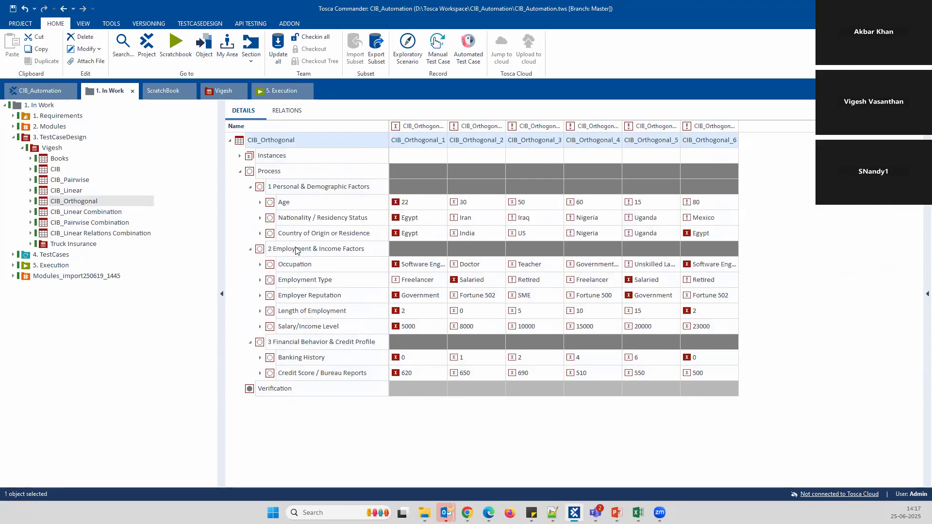
Add an attribute named Visa Available under Personal & Demographic Factors, fixing the name's typo
right_click(321, 188)
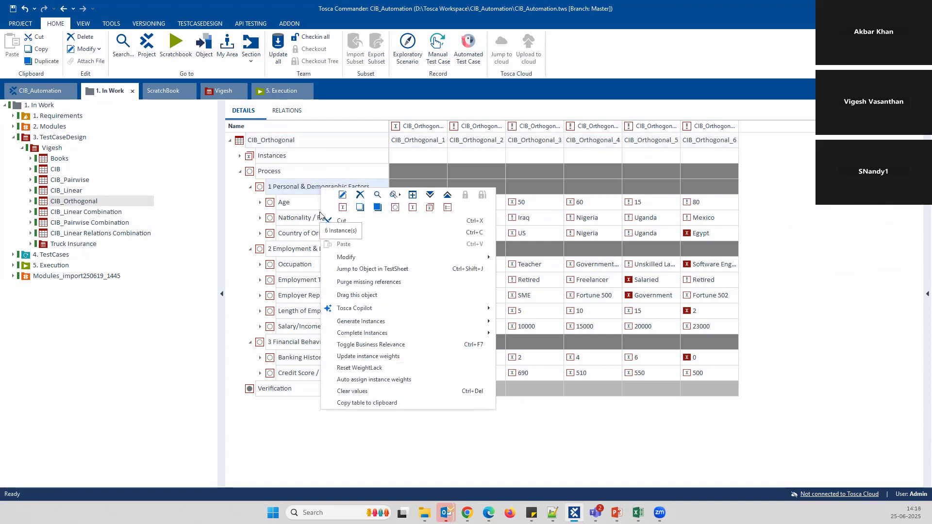
click(395, 207)
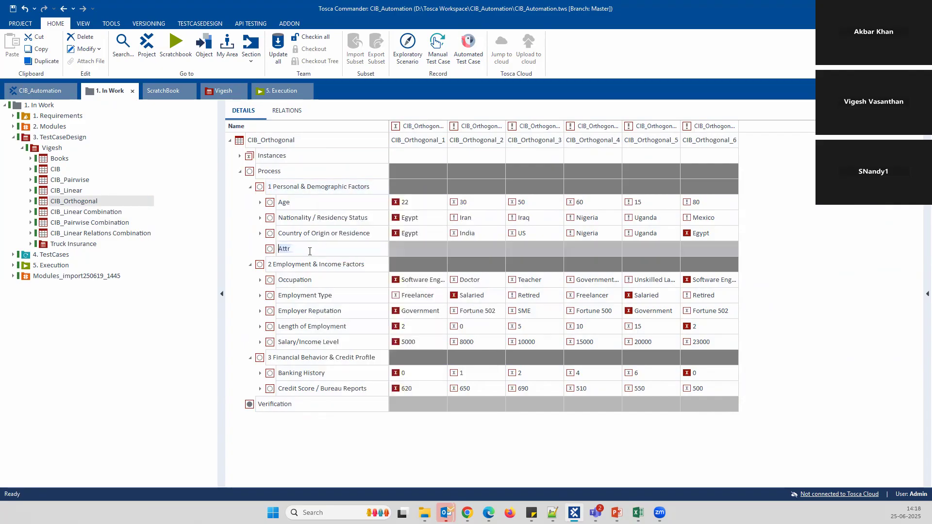
text(Via Ava)
key(Left)
key(Left)
key(Left)
key(Left)
key(Left)
text(s)
key(End)
text(ilable)
Give Visa Available the instances Yes and No, then collapse the attribute
right_click(266, 250)
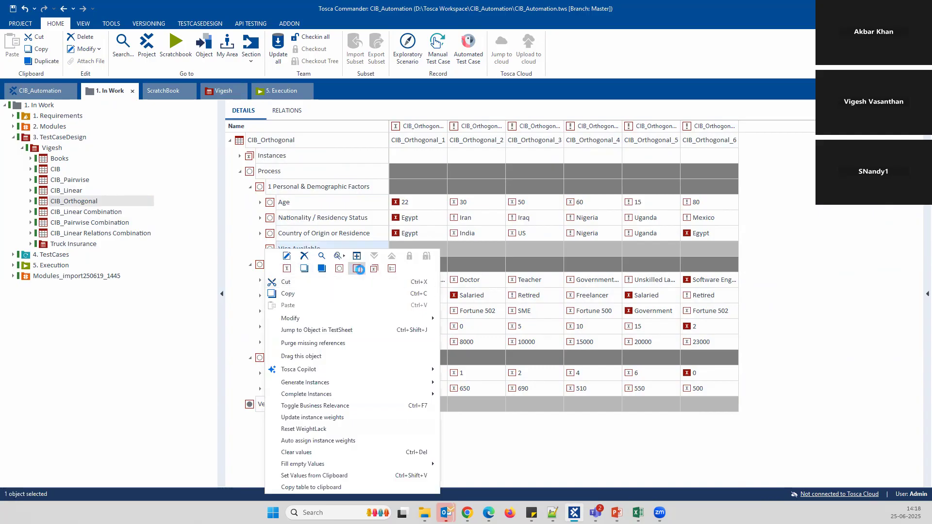
click(358, 269)
text(Yes)
right_click(363, 311)
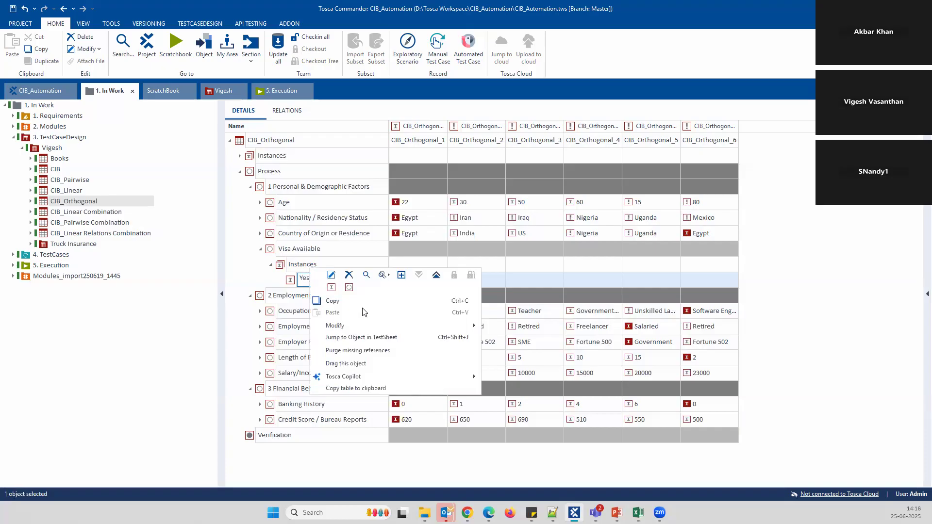
click(331, 286)
text(No)
key(Return)
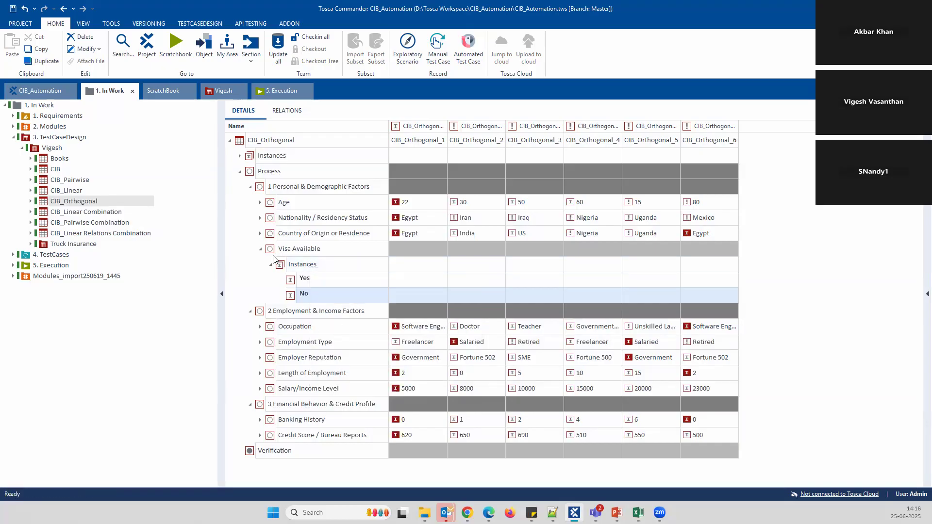
click(270, 265)
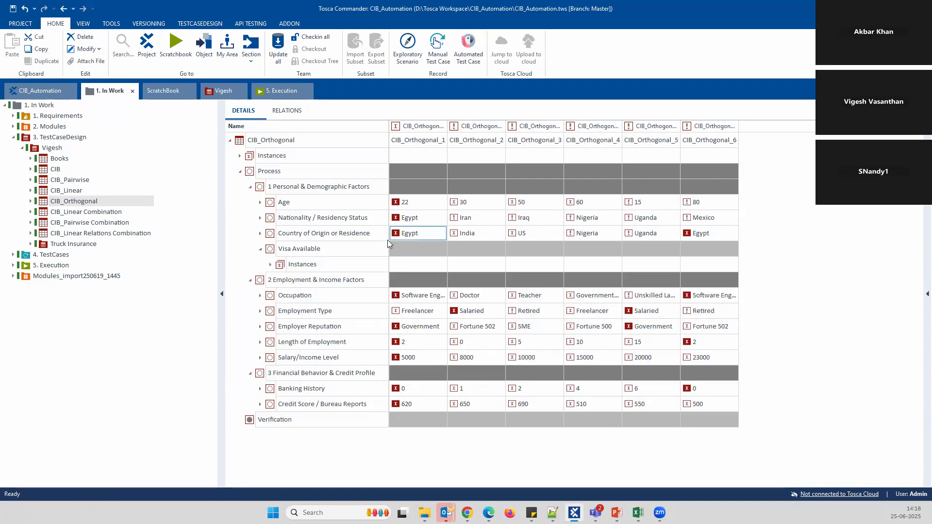
click(260, 249)
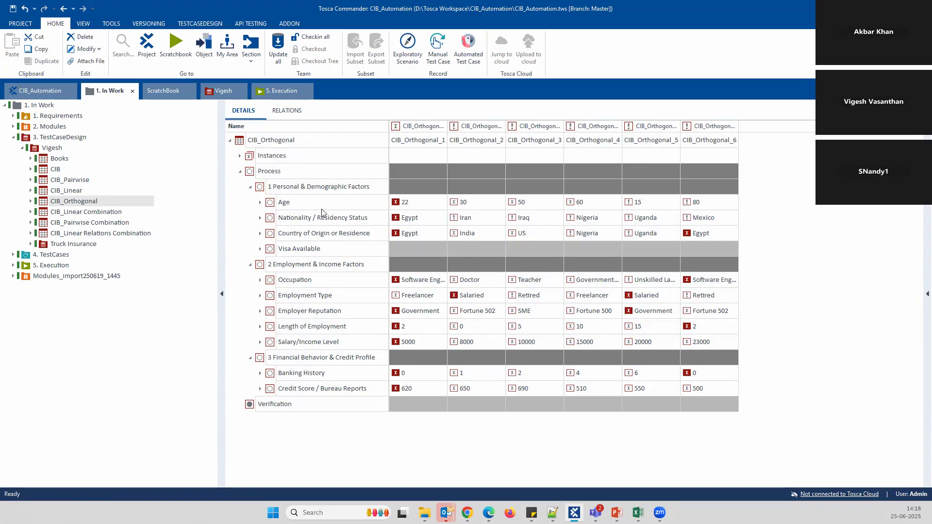
click(517, 223)
Fill the empty Visa Available values orthogonally across the six cases
right_click(280, 249)
mouse_move(338, 473)
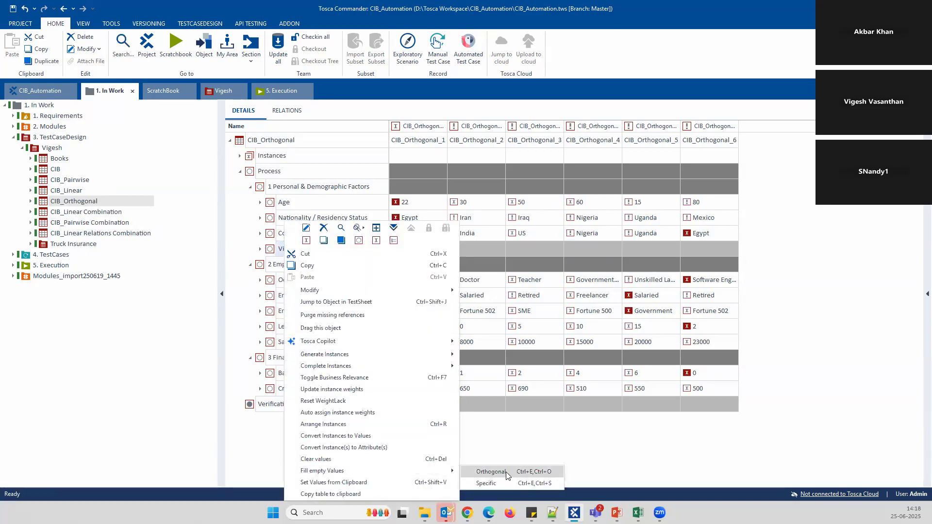
click(501, 472)
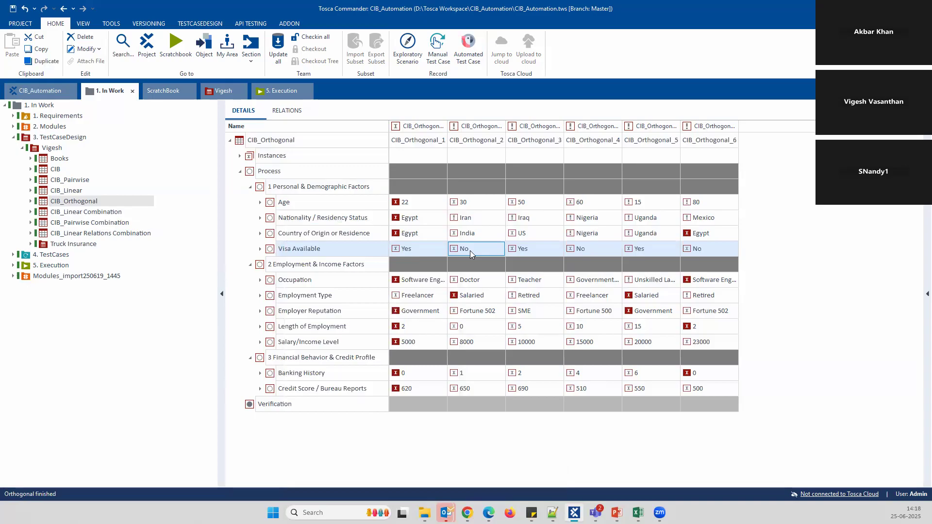
Keep case 1 at Yes and change CIB_Orthogonal_2's Visa Available to Yes
click(402, 247)
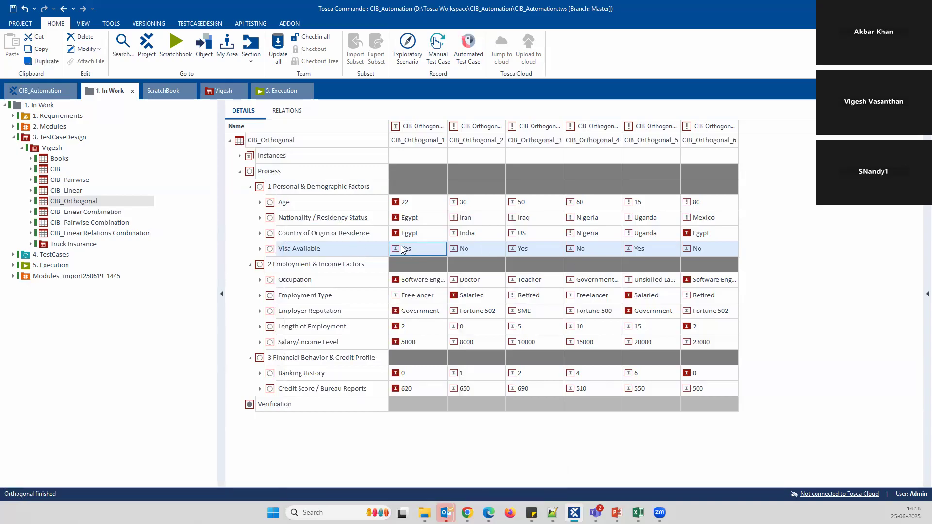
click(433, 248)
click(443, 248)
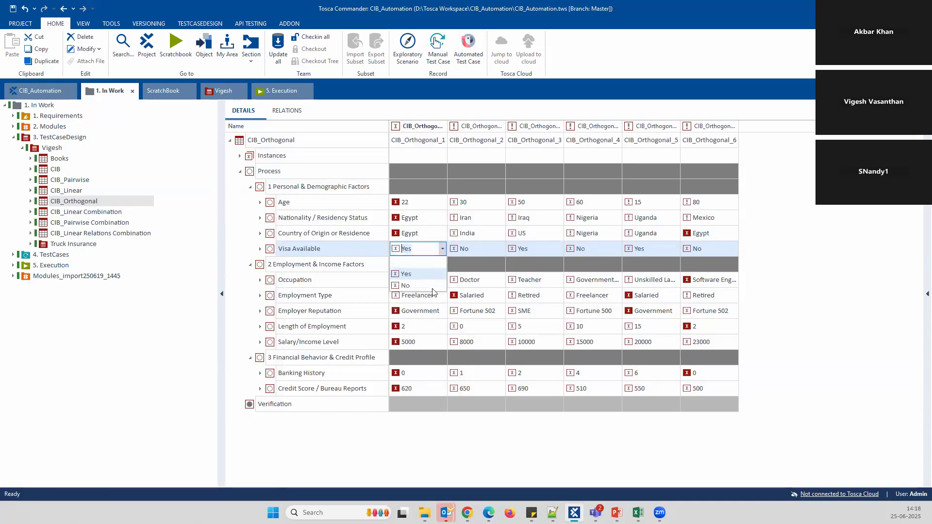
click(496, 249)
click(500, 249)
click(470, 277)
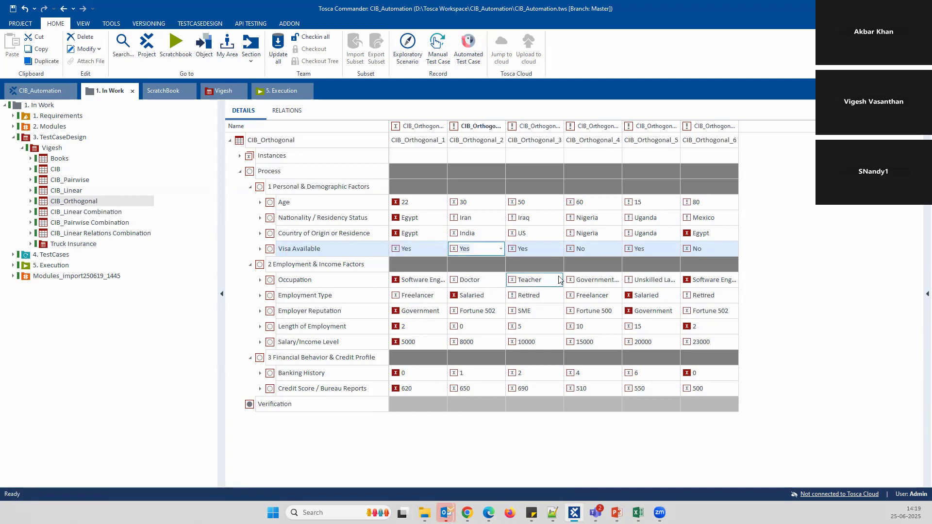
click(594, 280)
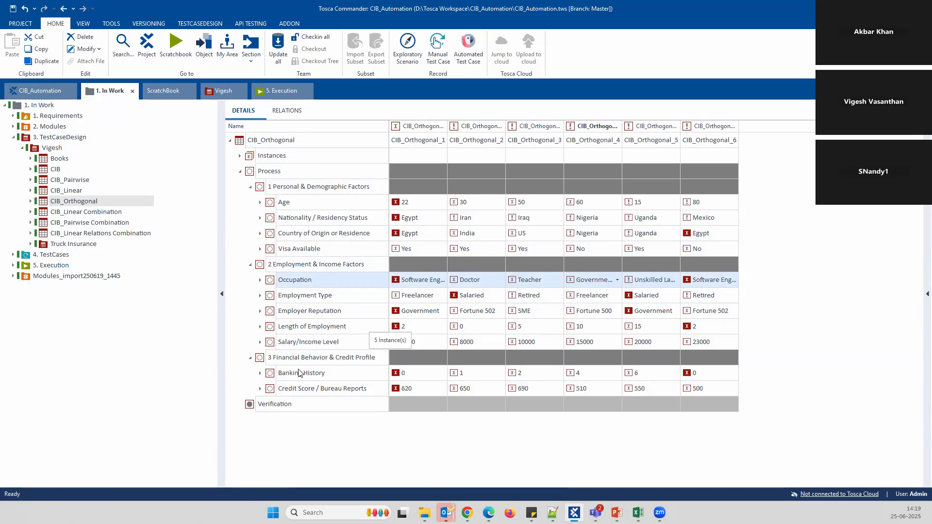
right_click(314, 329)
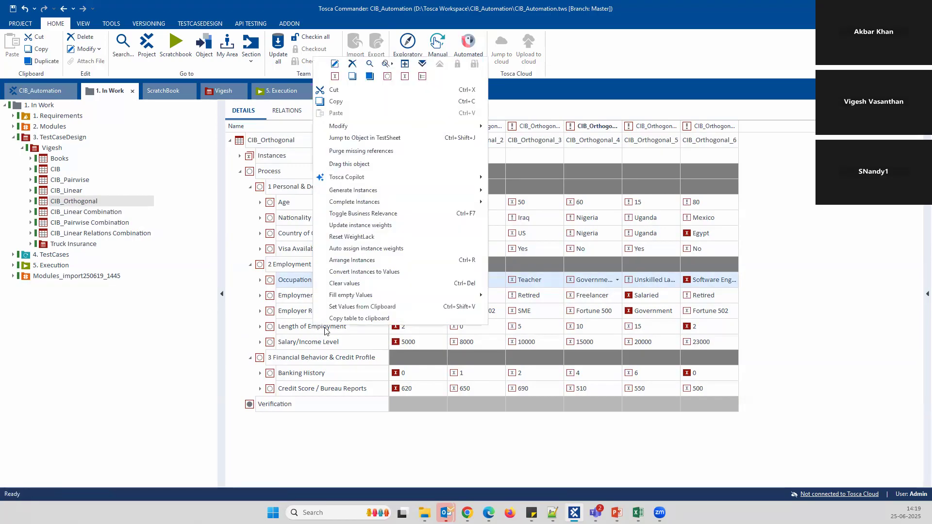
click(352, 64)
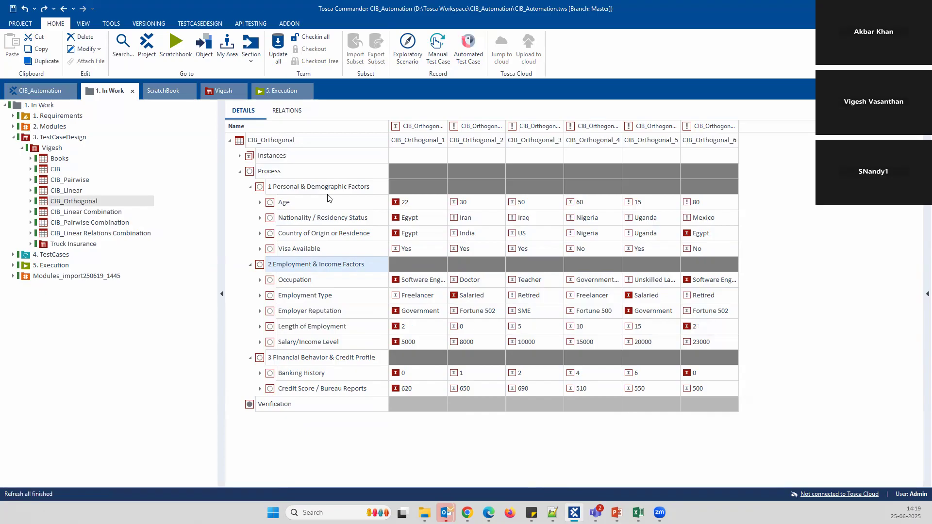
Delete the Visa Available attribute row from the CIB_Orthogonal sheet
right_click(275, 251)
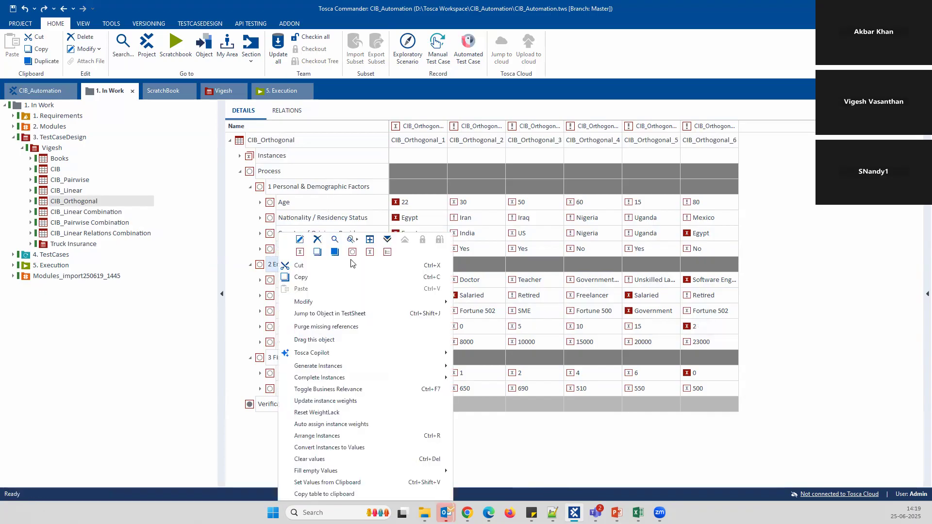
click(317, 238)
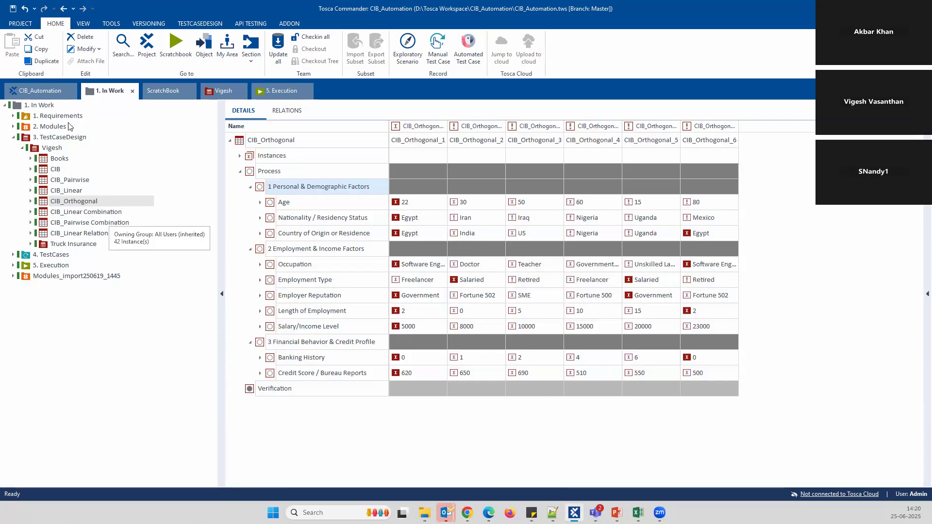
In the CIB_Automation project, collapse unrelated folders and select CIB XML Creation under CIB_Orthogonal
click(60, 94)
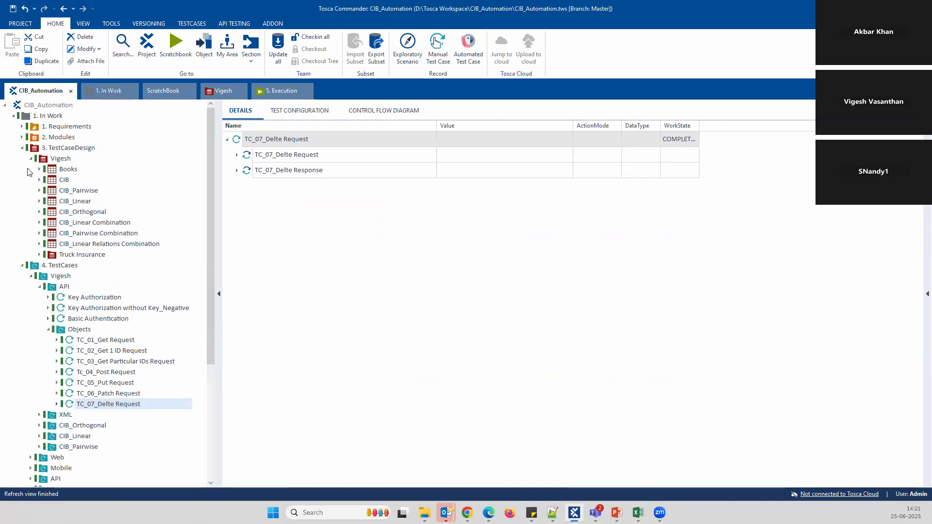
click(23, 149)
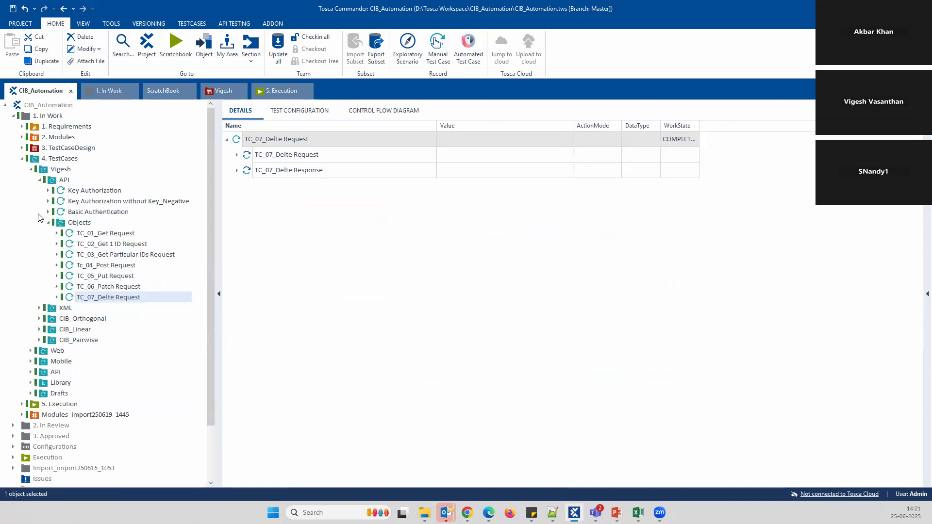
click(49, 223)
click(39, 179)
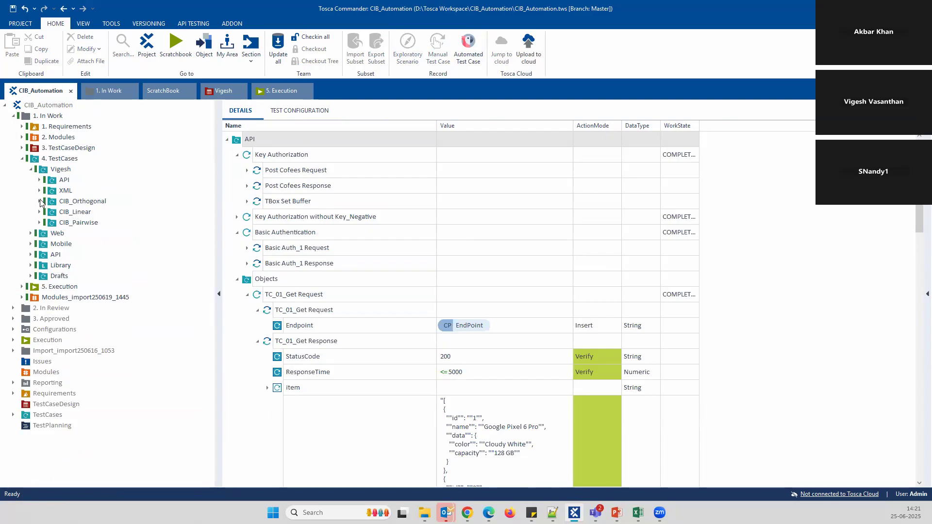
click(39, 201)
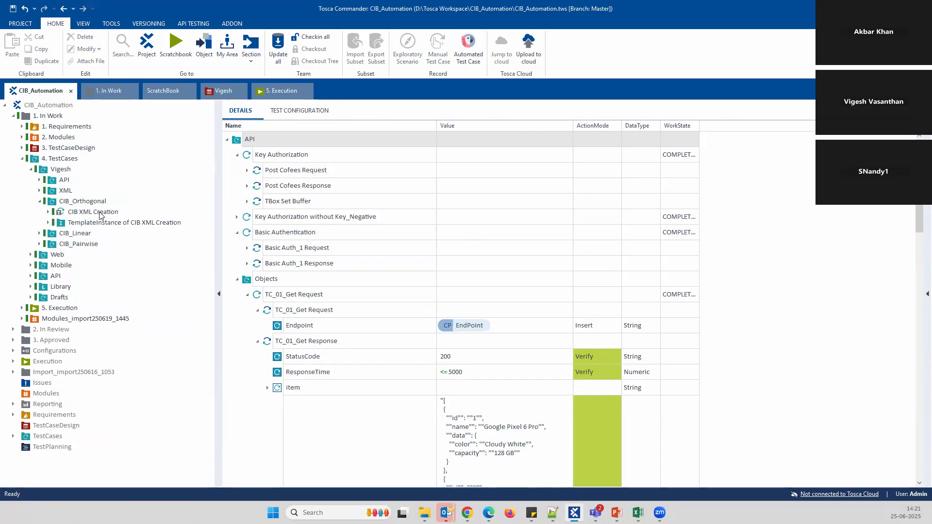
click(100, 213)
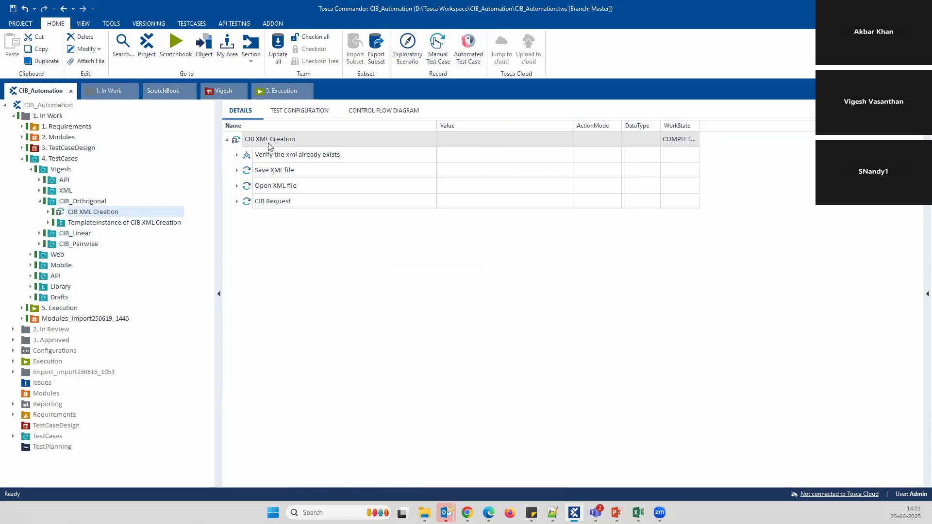
Expand CIB Request down to cibProgram's input fields, then jump to CIB XML Creation's schema definition
click(237, 154)
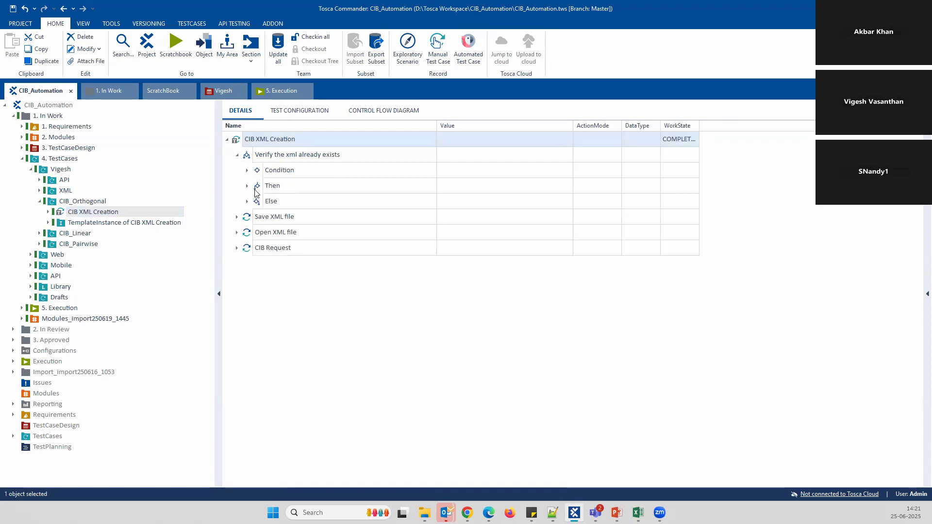
click(247, 186)
click(257, 217)
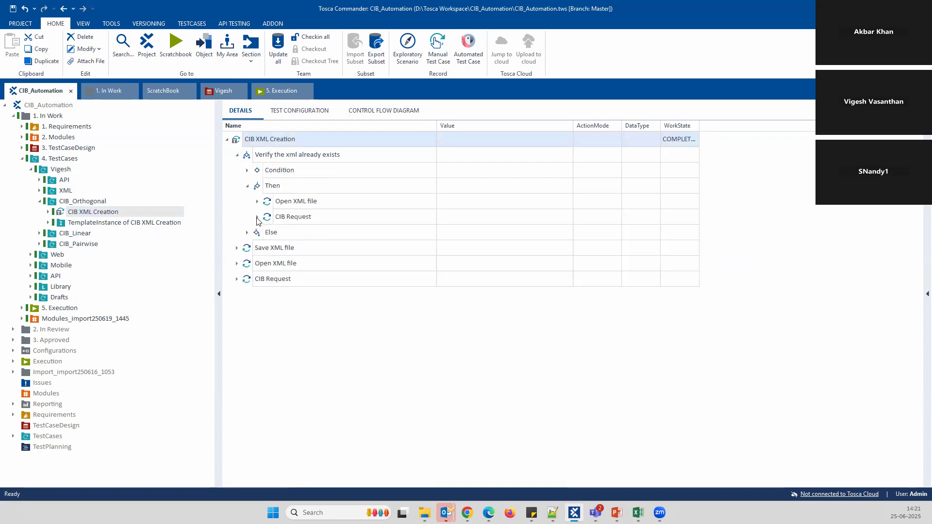
click(267, 248)
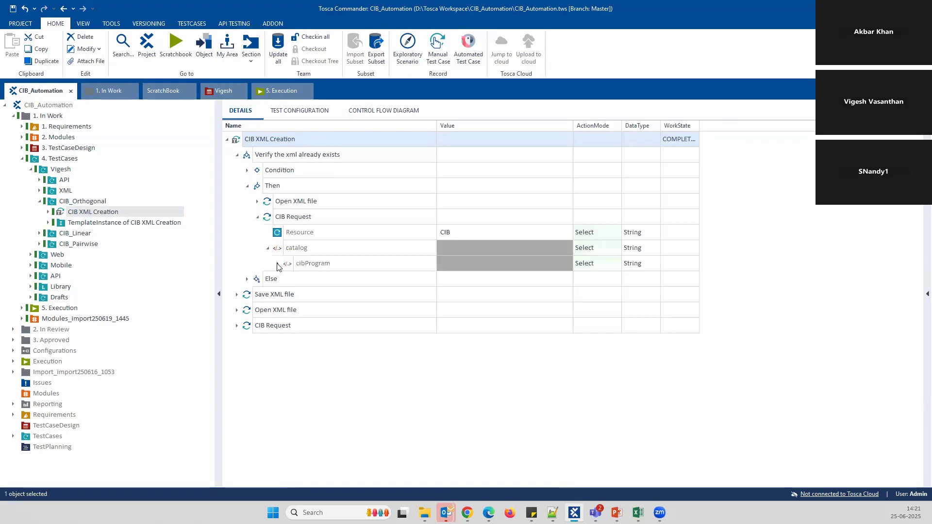
click(277, 263)
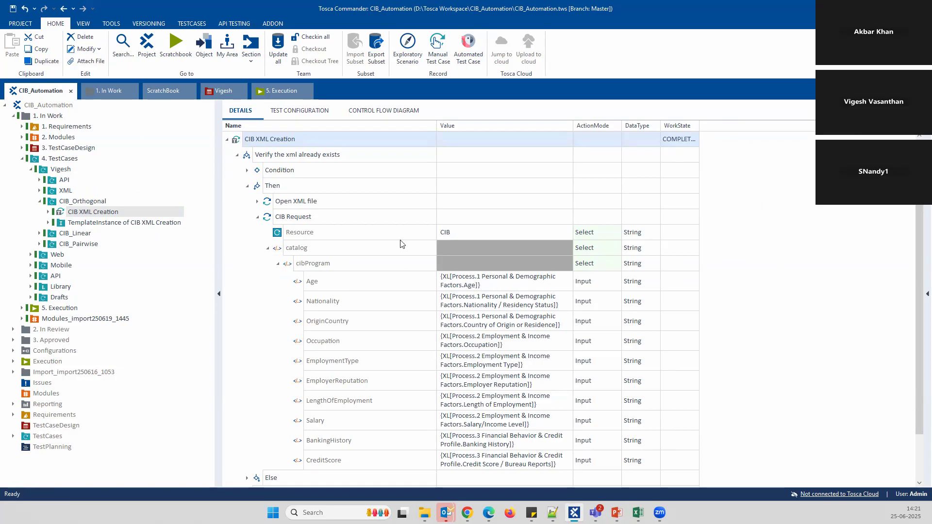
right_click(288, 138)
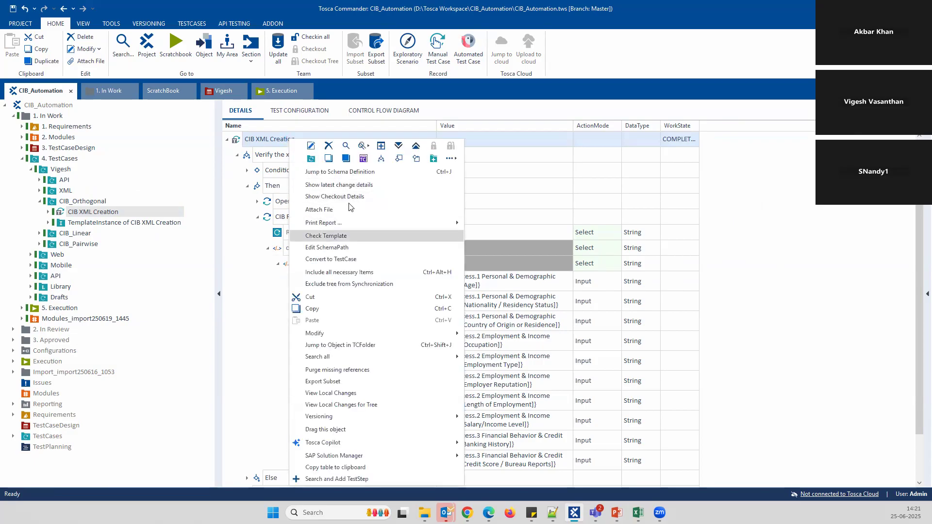
click(354, 172)
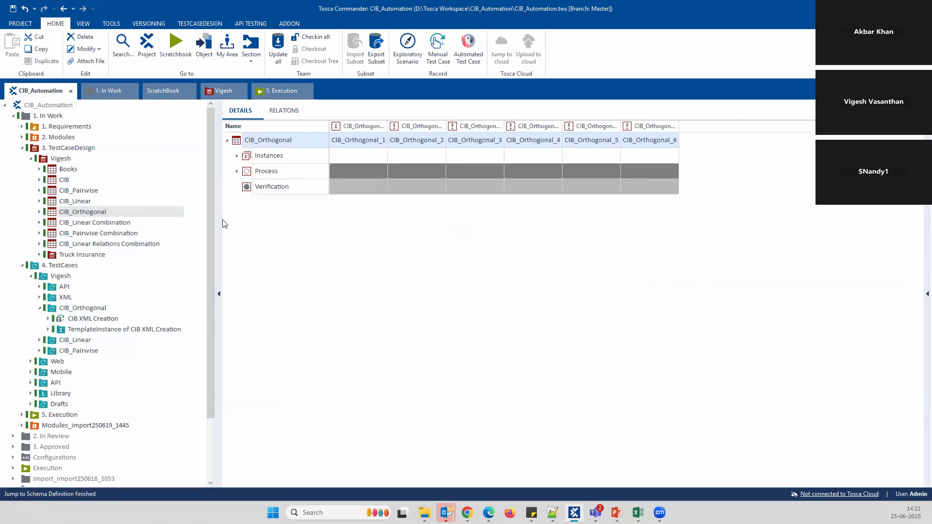
Expand the design's Personal & Demographic Factors values, then reselect CIB XML Creation and collapse its steps
click(237, 171)
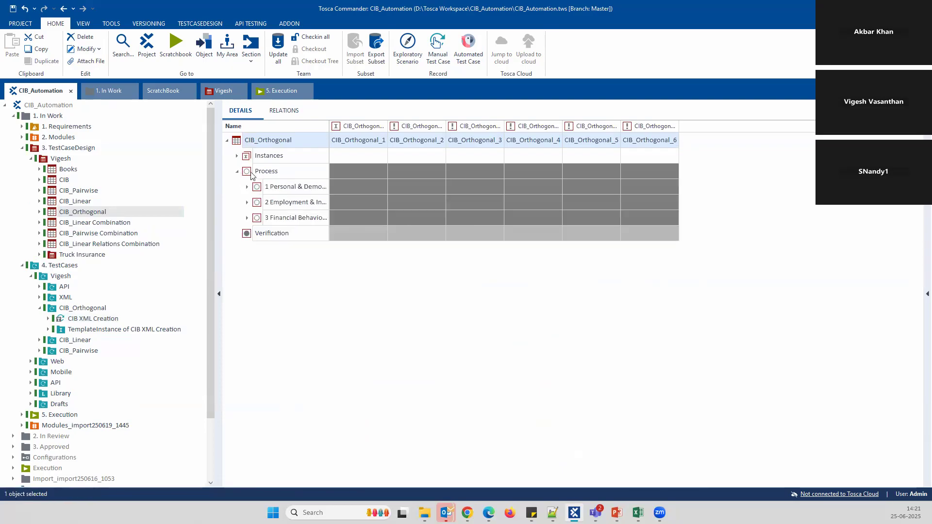
click(247, 186)
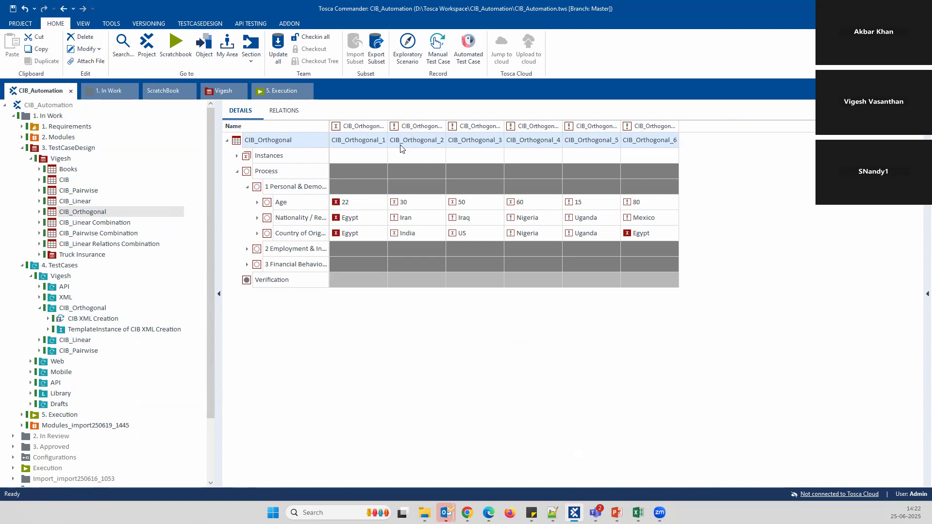
click(94, 320)
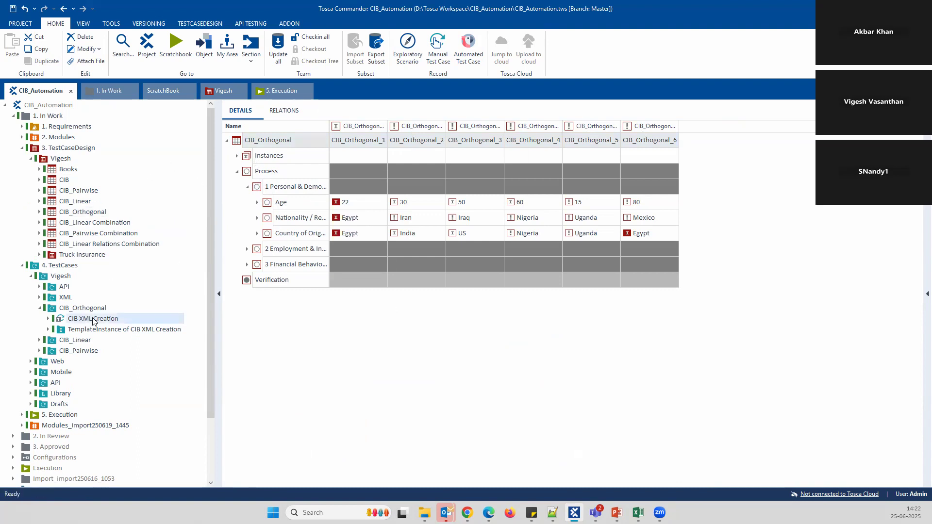
click(257, 217)
click(247, 186)
click(237, 155)
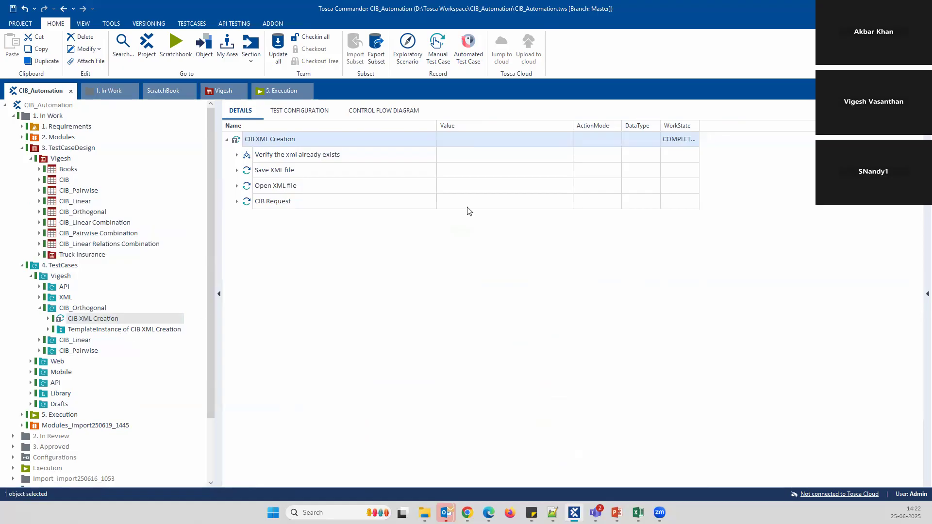
Select TemplateInstance of CIB XML Creation to list test cases CIB_Orthogonal_1 to 6
click(100, 330)
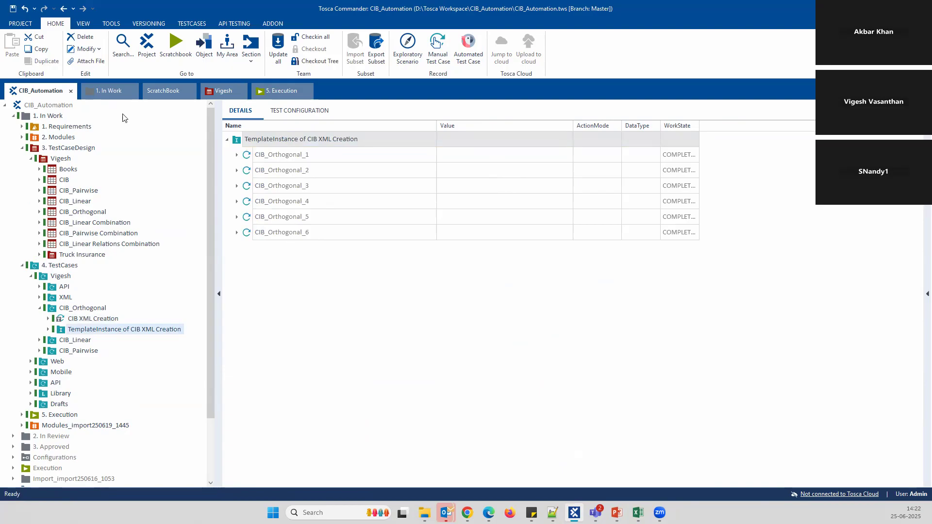
click(83, 212)
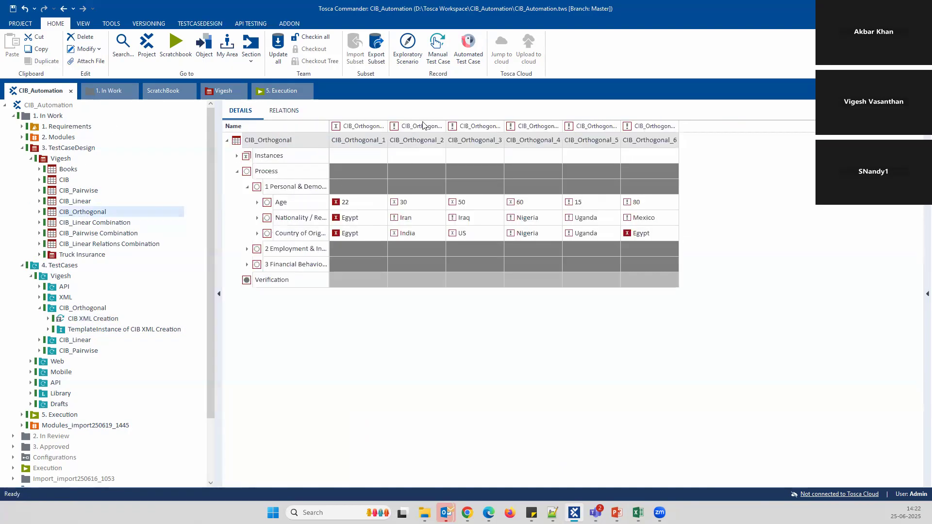
click(89, 330)
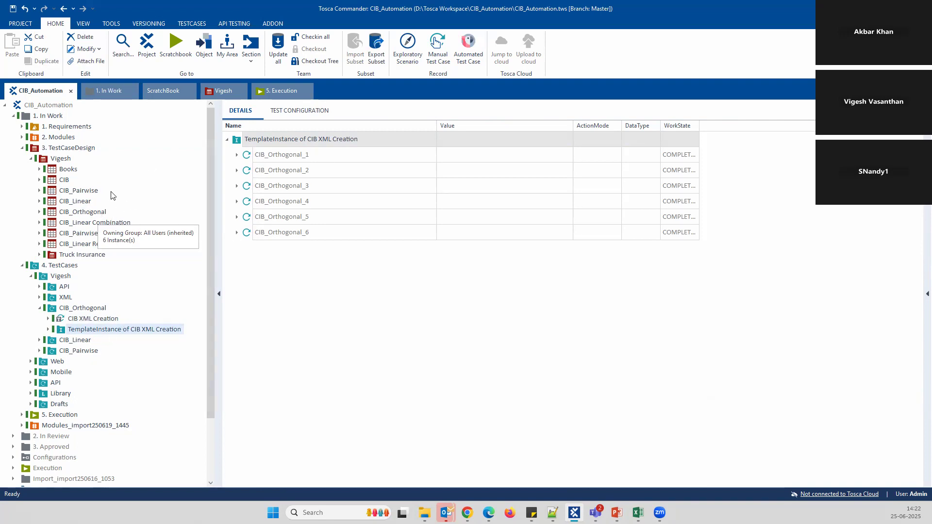
Expand CIB_Orthogonal_1 down to cibProgram to check Age 22 through CreditScore 620, then reopen CIB_Orthogonal
right_click(106, 330)
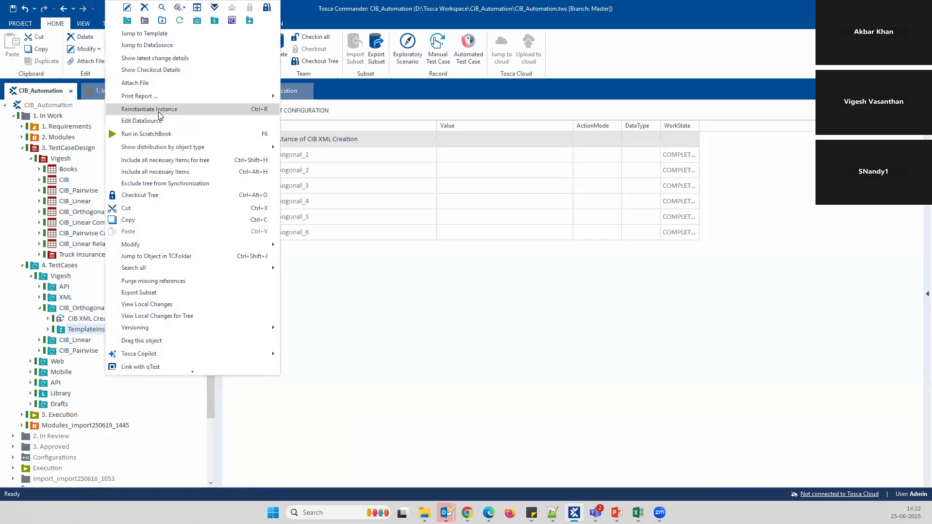
click(418, 304)
click(237, 155)
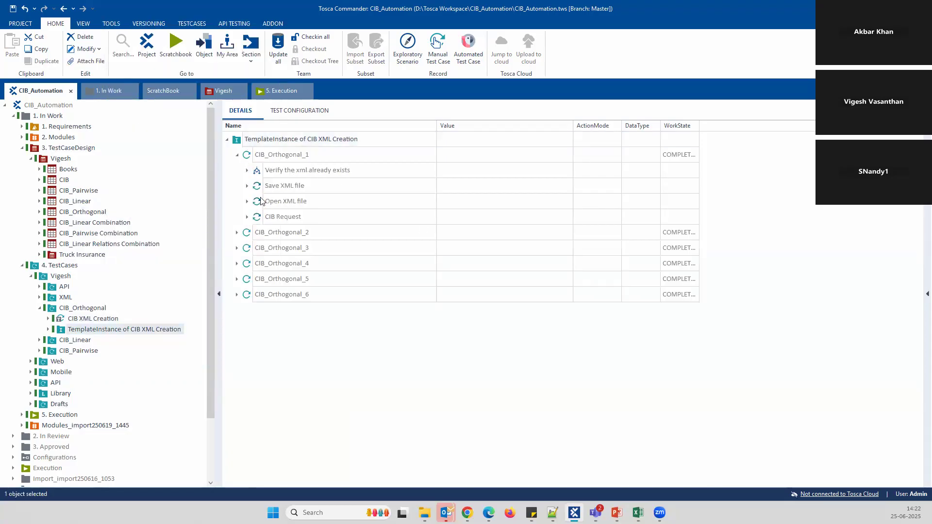
click(247, 170)
click(257, 202)
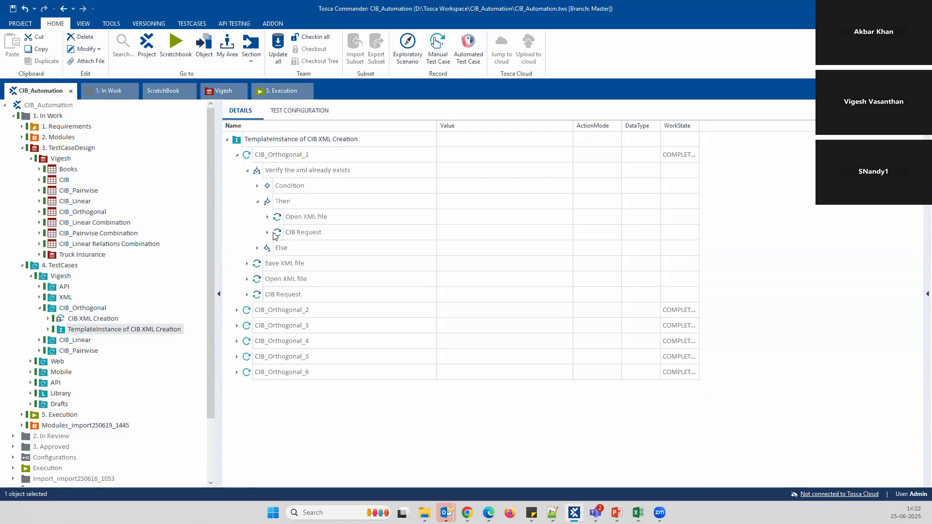
click(267, 233)
click(277, 264)
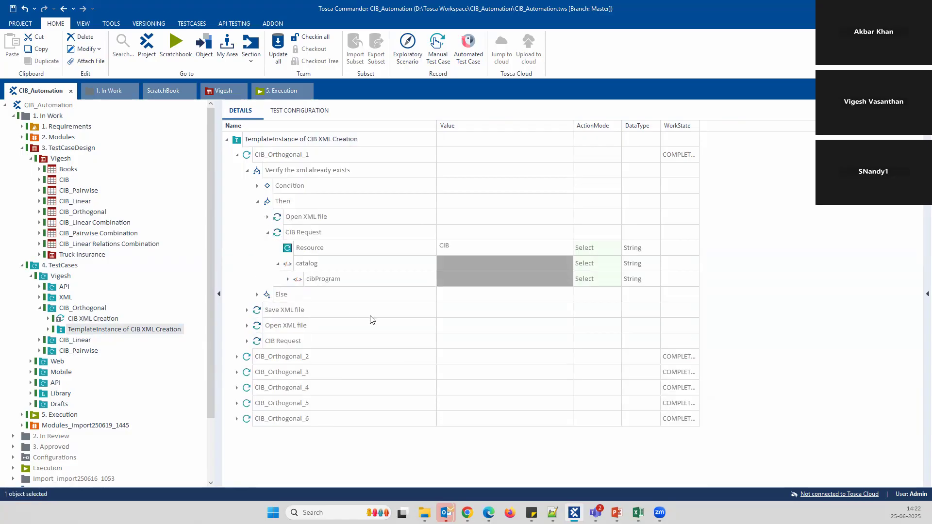
click(288, 279)
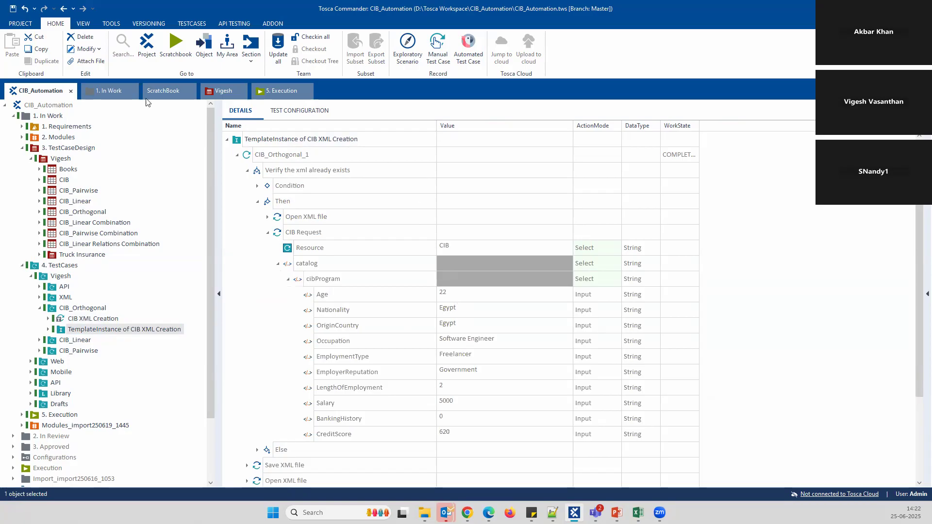
click(92, 214)
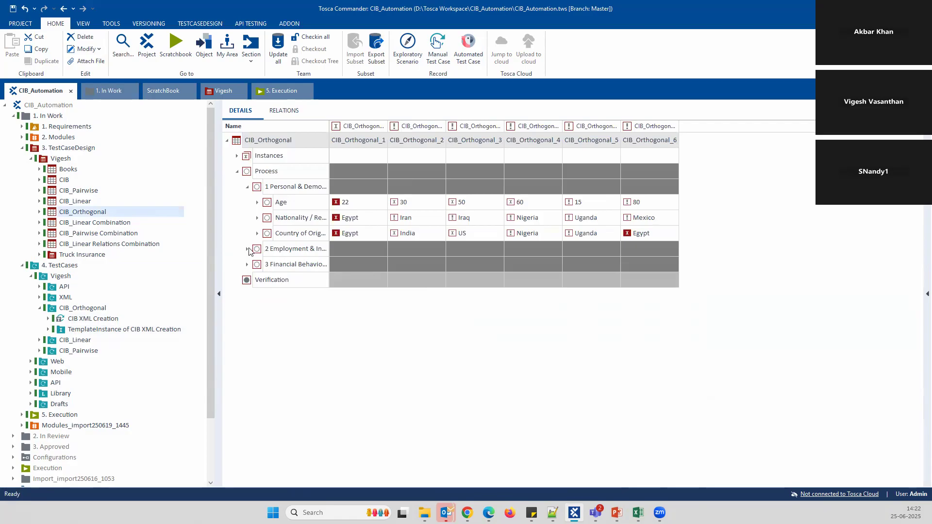
Expand the Employment & Income and Financial Behaviour groups, then reselect the template instance
click(247, 249)
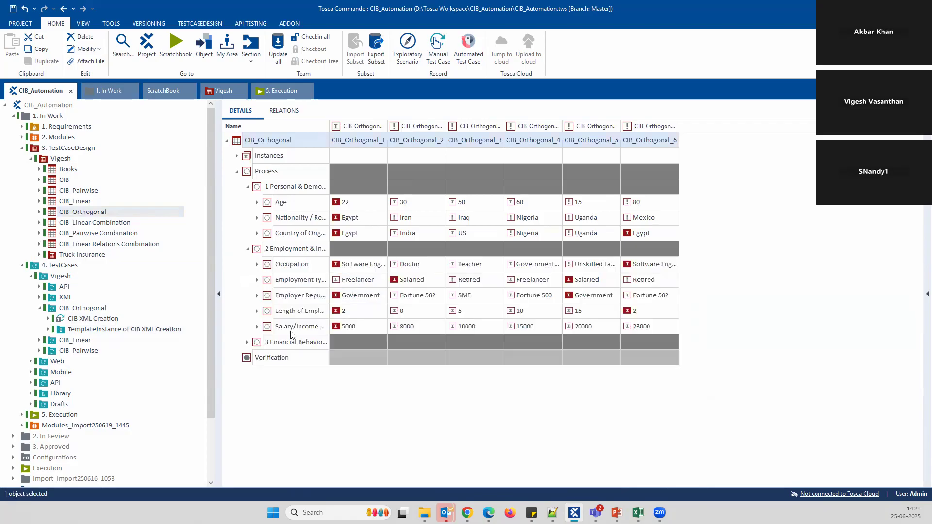
click(247, 342)
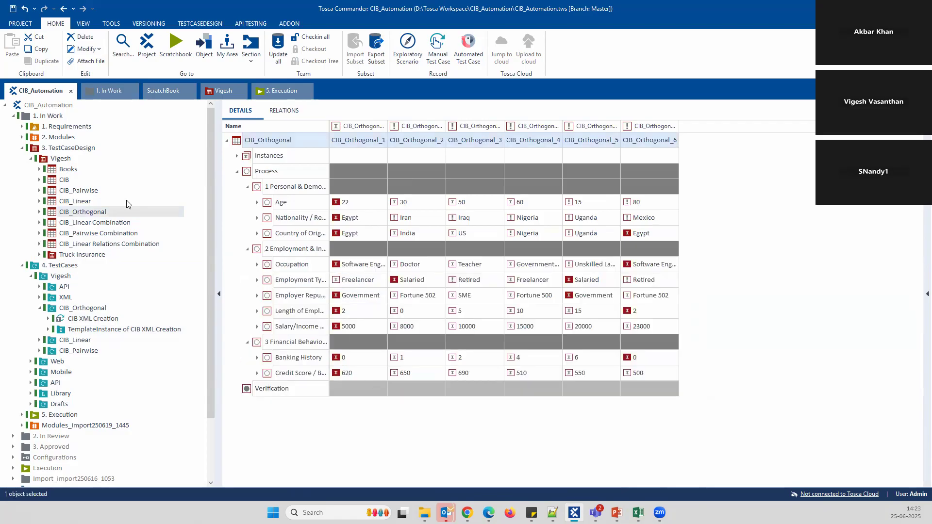
click(108, 331)
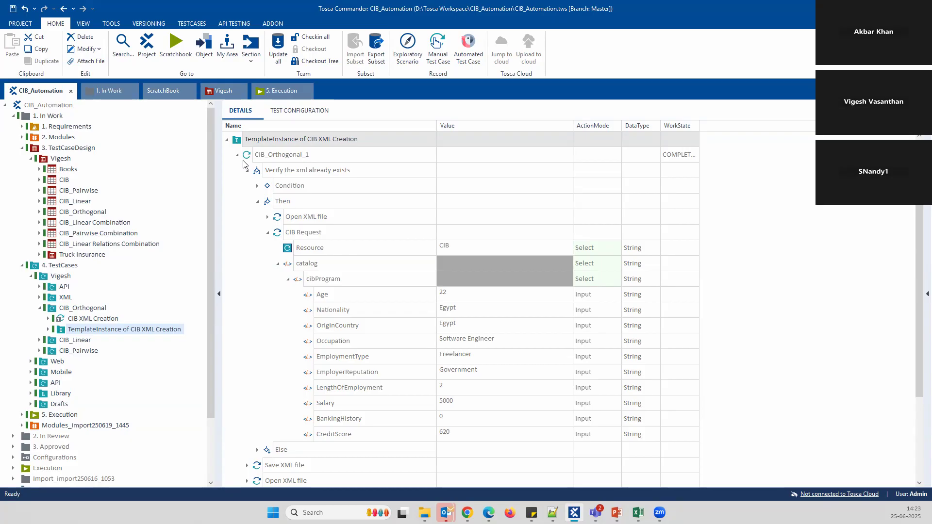
View the CIB XML Creation template, return to the template instance, and collapse CIB_Orthogonal_1's steps
click(97, 318)
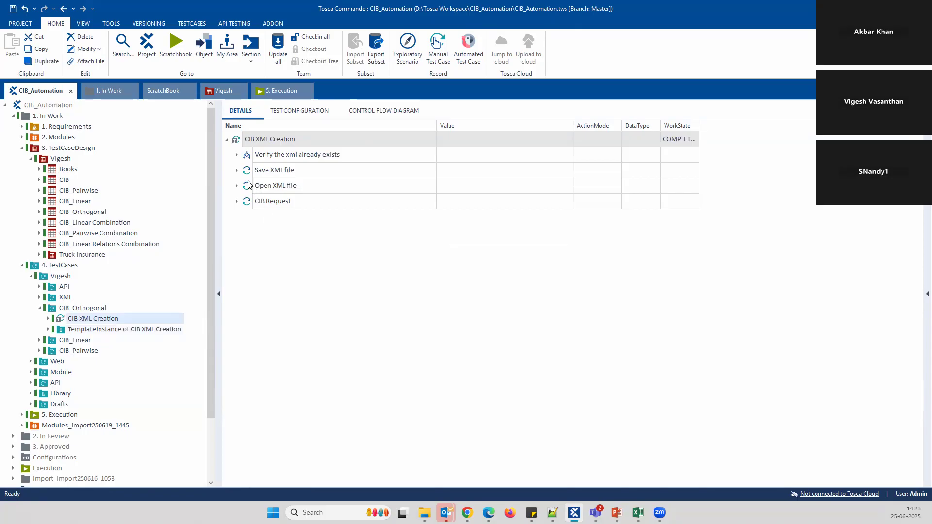
click(92, 330)
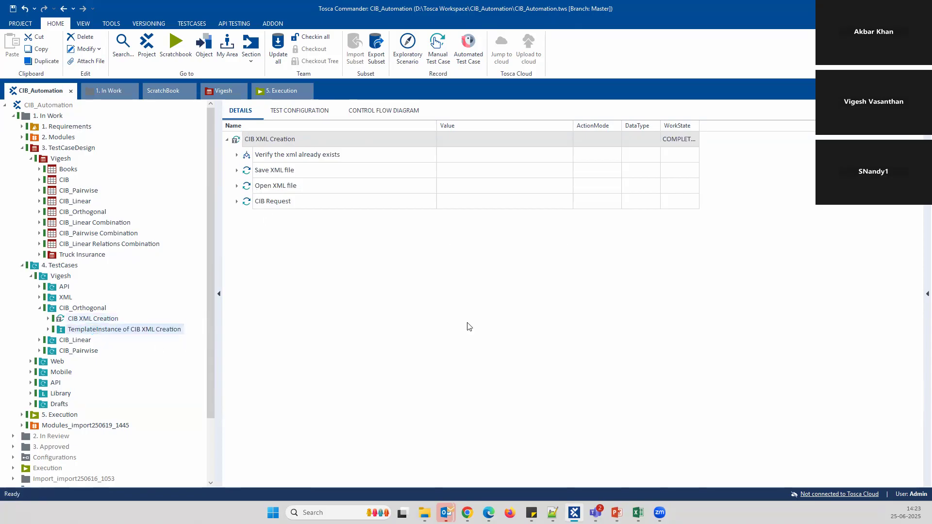
click(237, 155)
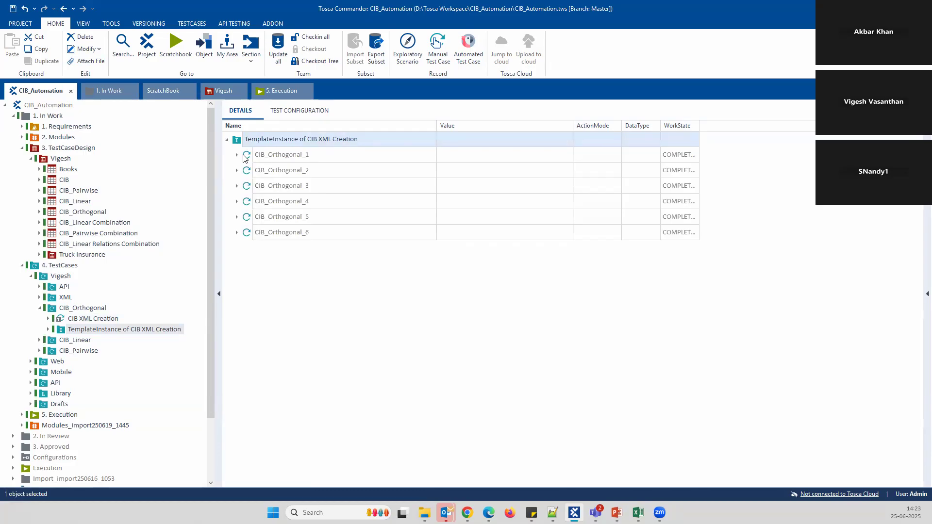
click(237, 154)
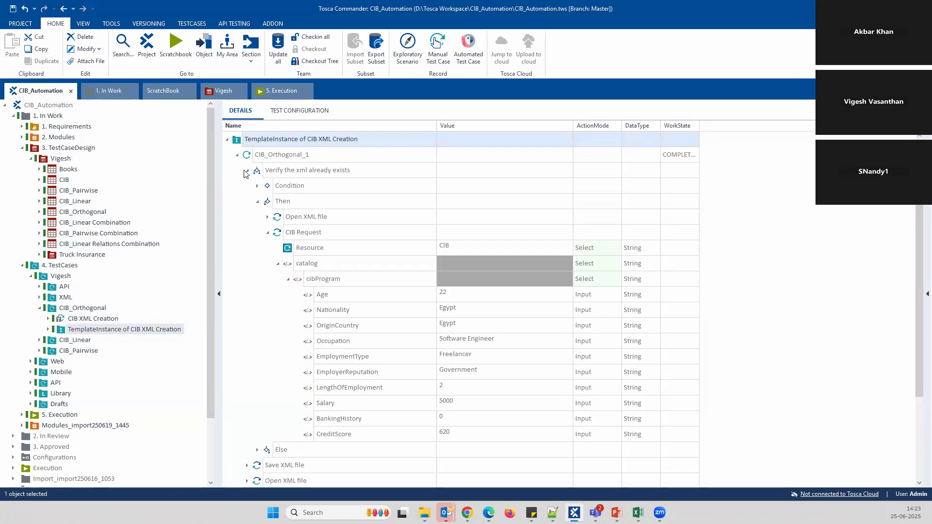
click(258, 202)
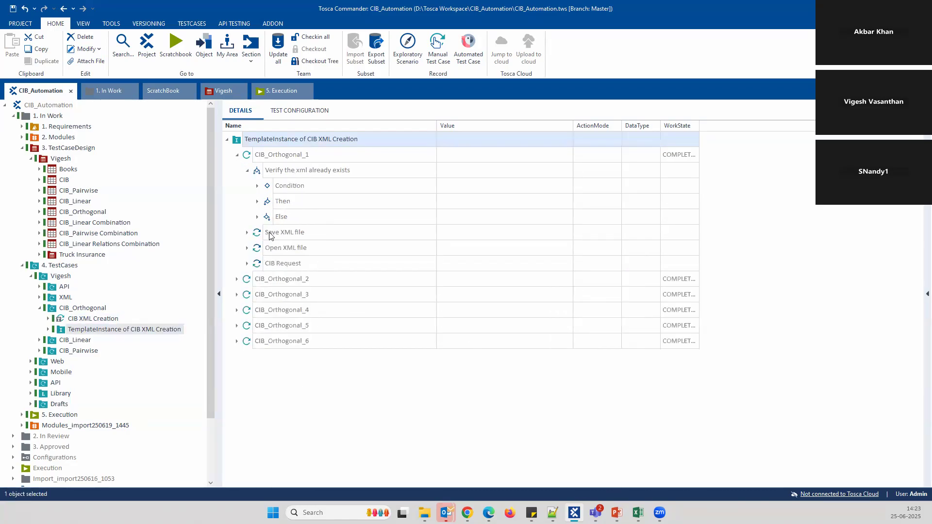
click(257, 203)
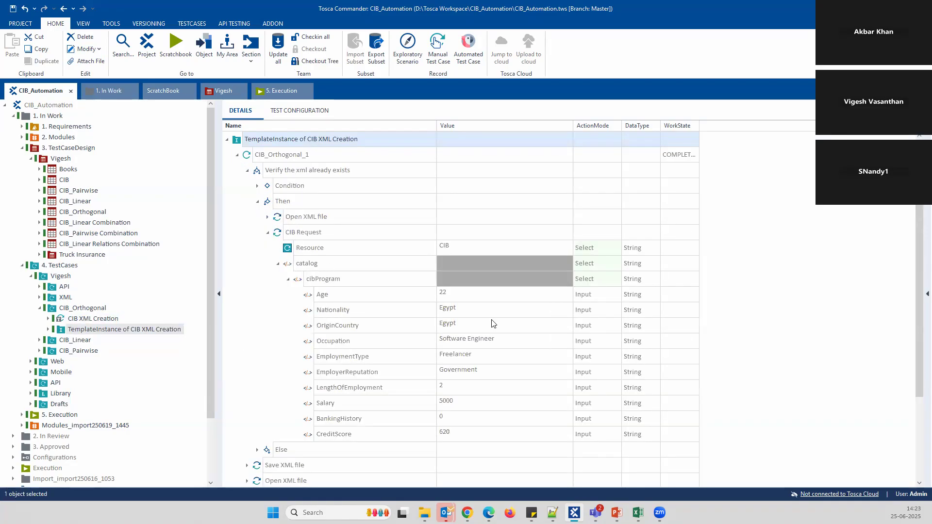
click(267, 232)
click(257, 201)
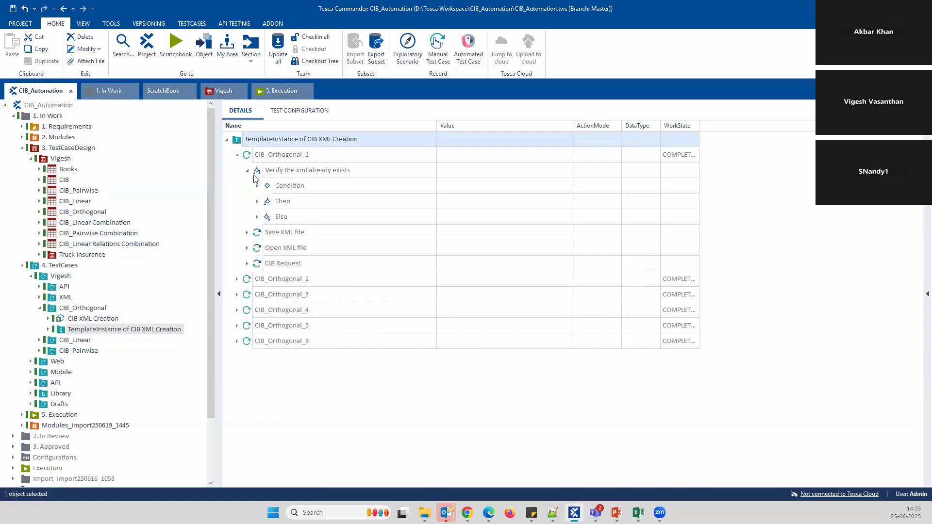
click(247, 171)
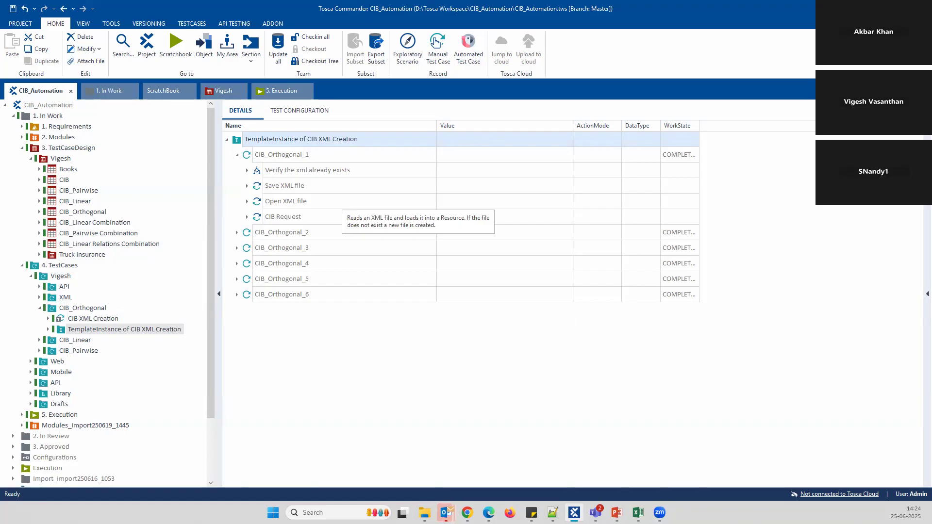
click(425, 513)
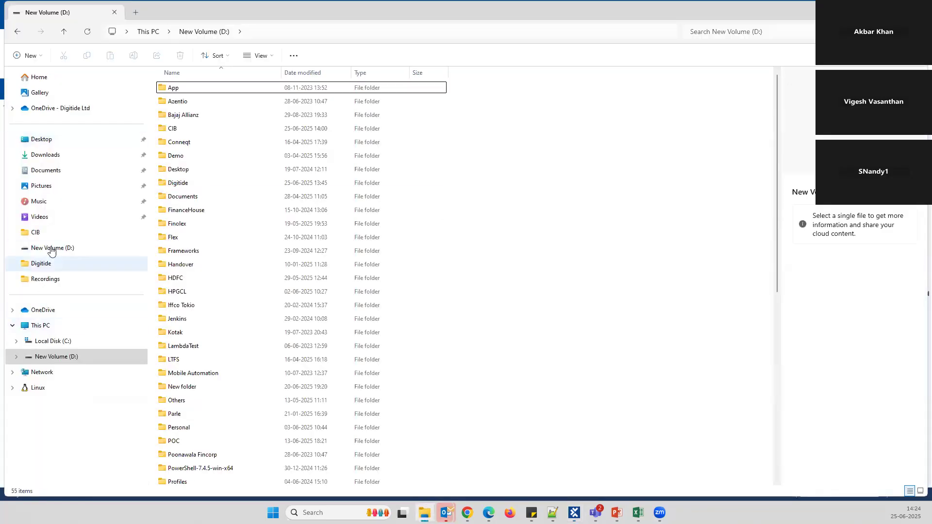
click(37, 233)
double_click(204, 102)
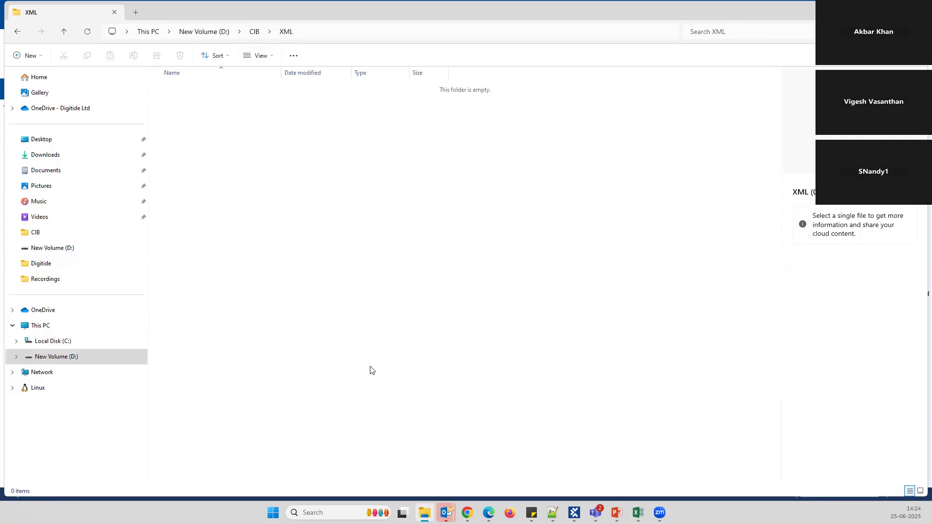
key(alt+Tab)
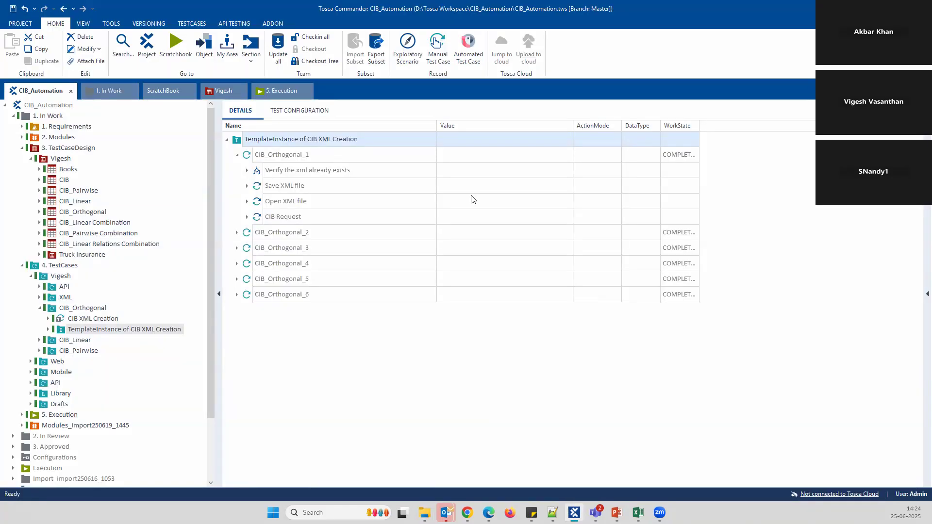
Run CIB_Orthogonal_1 in the ScratchBook and expand its passing results
click(237, 155)
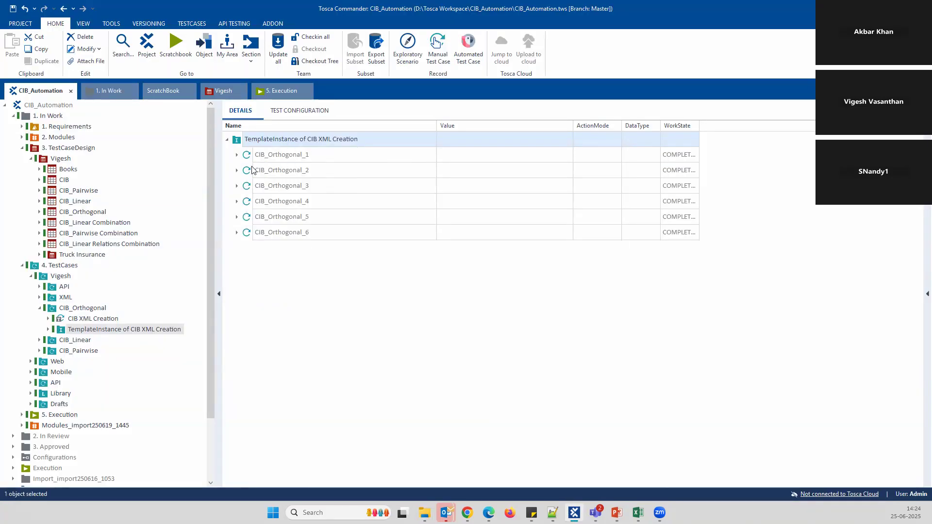
right_click(294, 156)
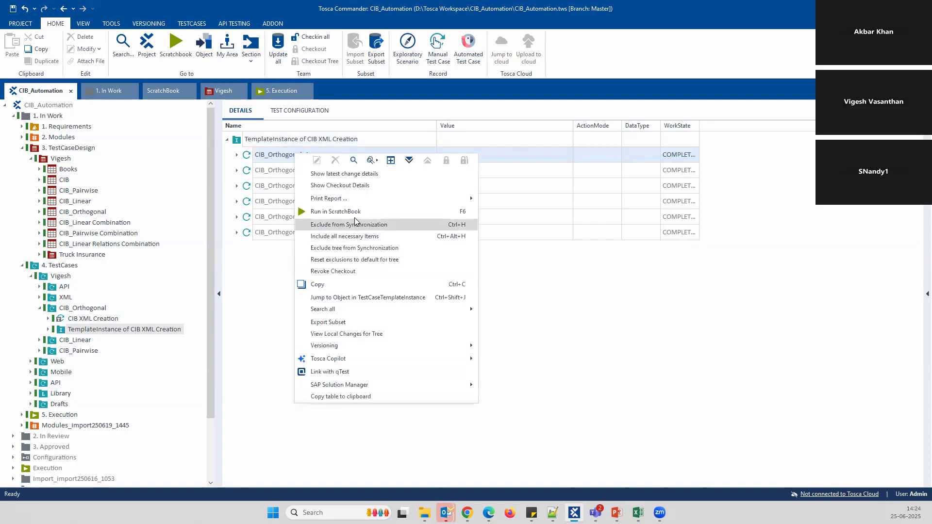
click(347, 207)
key(alt+Tab)
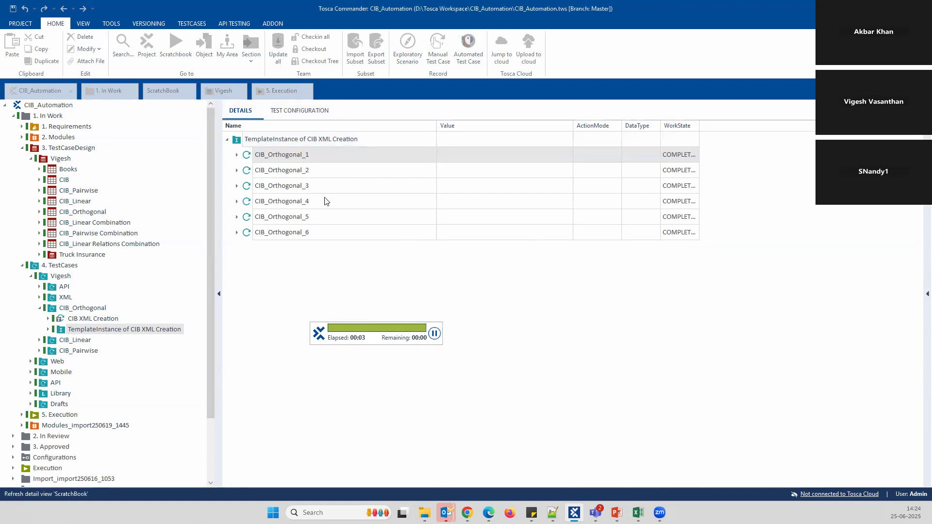
click(343, 140)
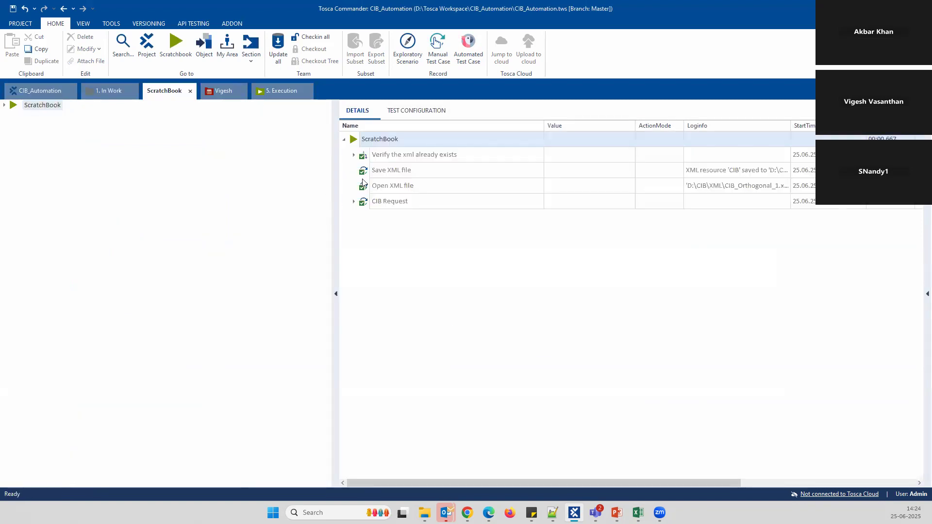
Drill into the CIB Request cibProgram results and check the expected versus actual Age values
click(354, 156)
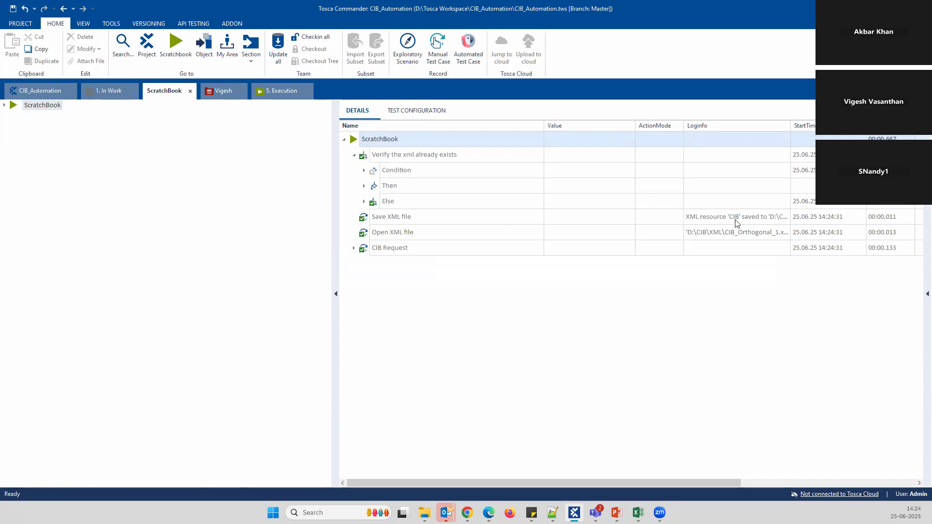
click(353, 248)
click(364, 263)
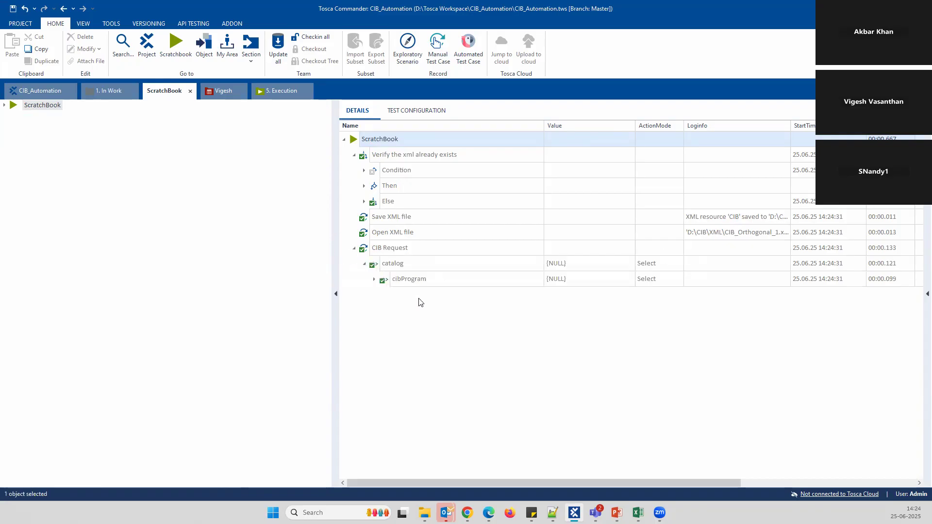
click(374, 280)
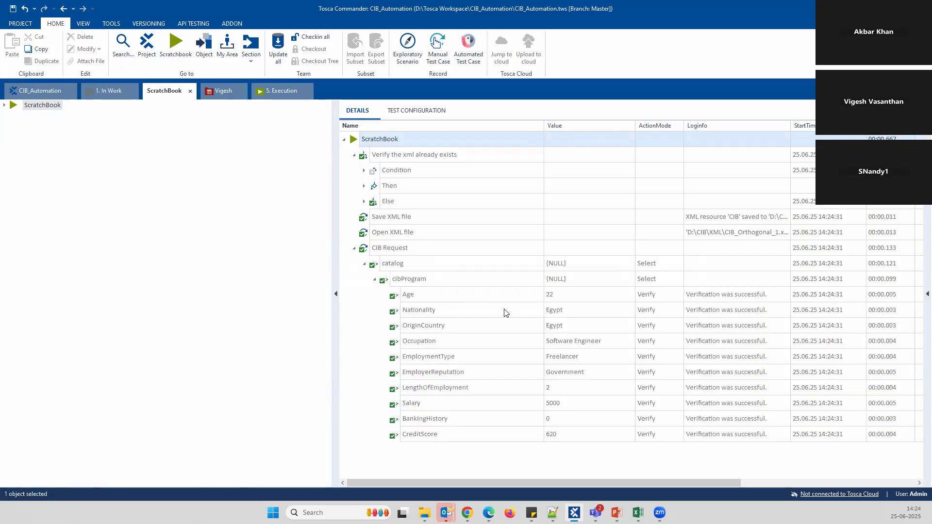
click(788, 297)
click(786, 295)
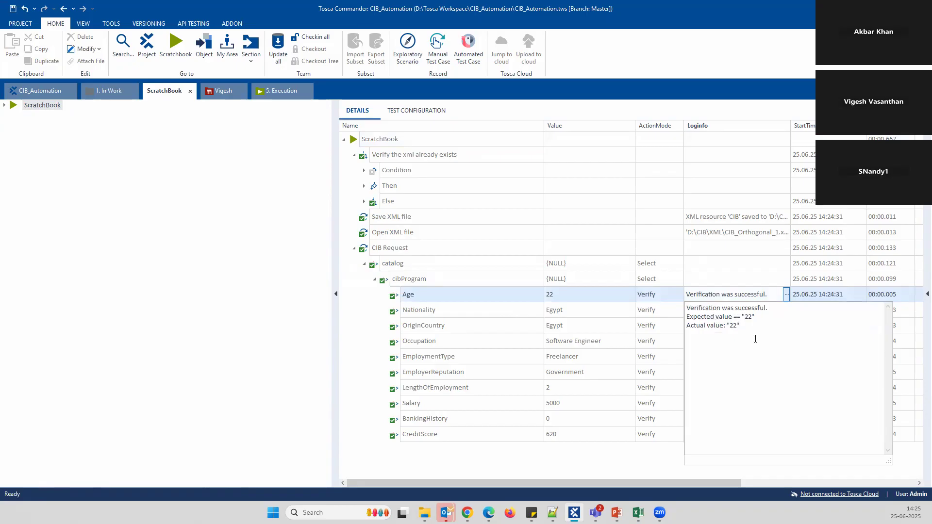
click(633, 464)
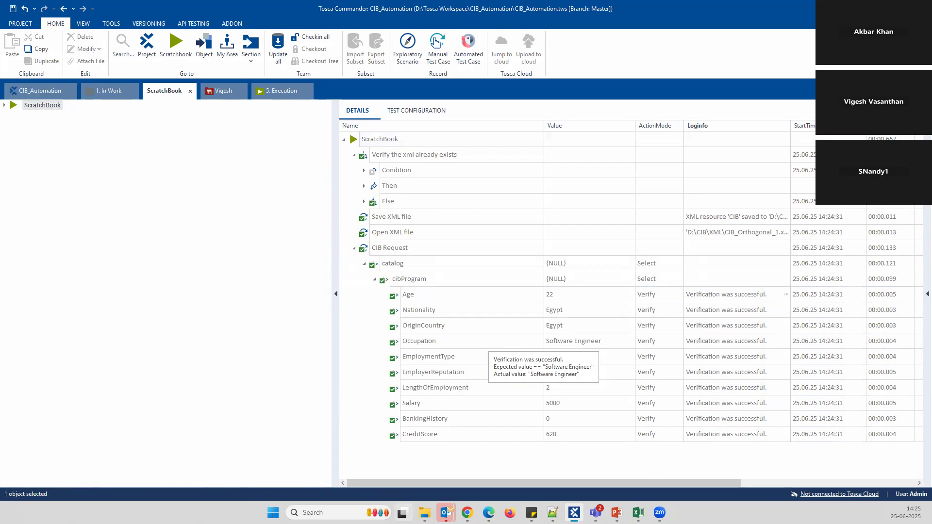
Open the generated CIB_Orthogonal_1.xml from D:\CIB\XML in Notepad++
click(425, 512)
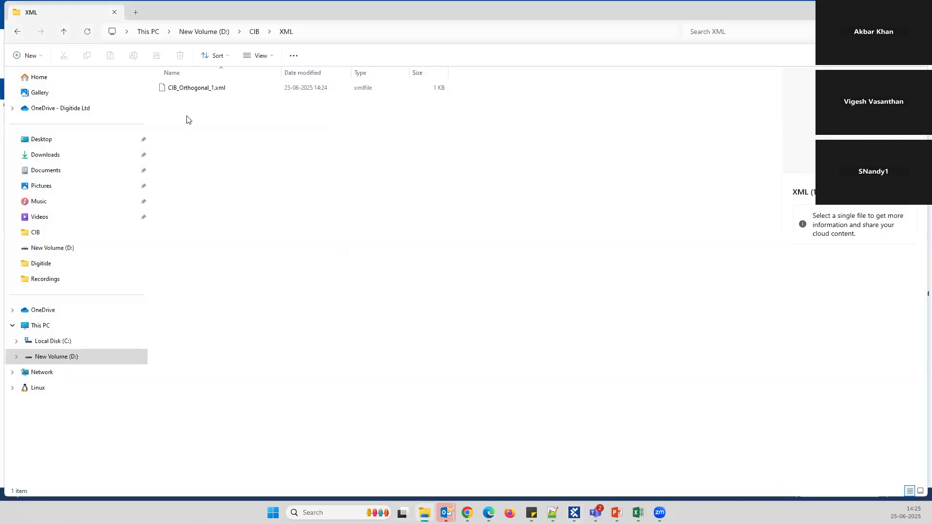
click(195, 92)
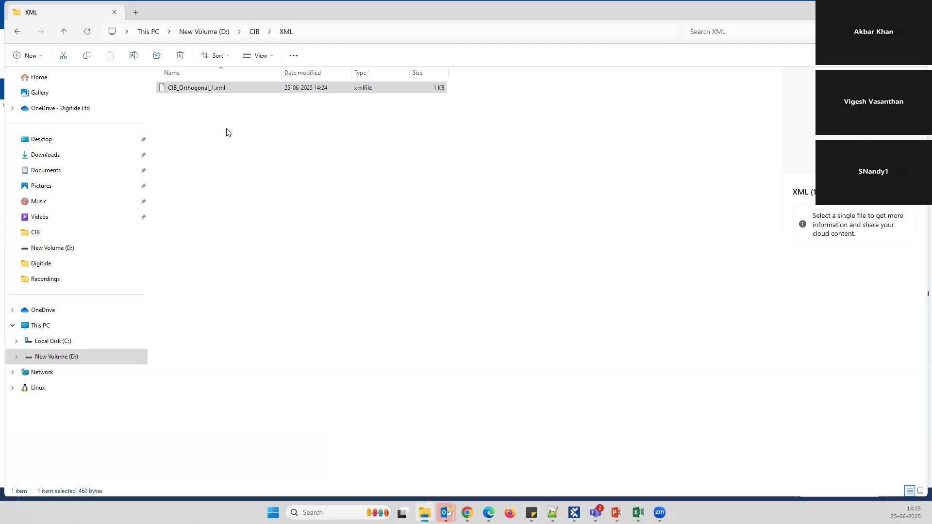
key(shift+F10)
click(230, 251)
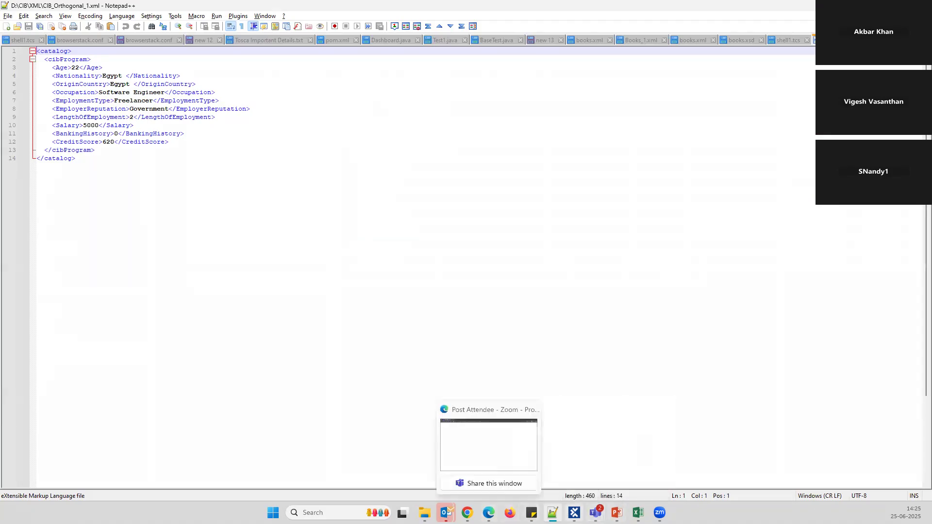
Go back to Tosca Commander after confirming the XML shows Age 22, Egypt, Software Engineer, Salary 5000
click(574, 445)
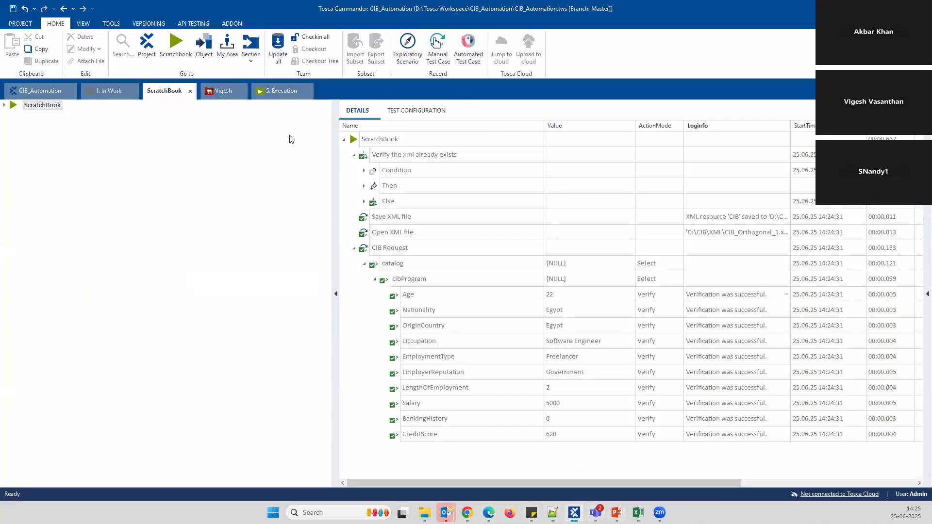
Select CIB_Orthogonal_1–6 in CIB_Automation and permanently delete the old CIB_Orthogonal_1.xml
click(47, 92)
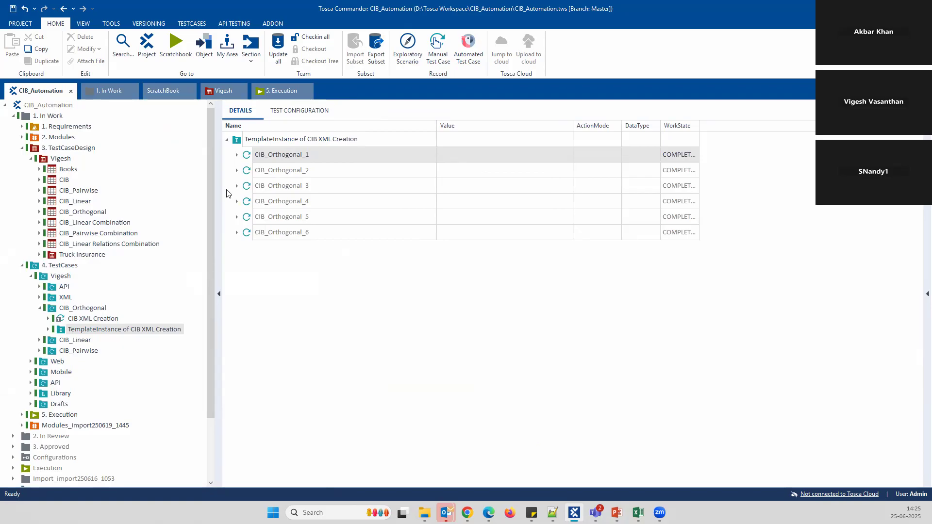
shift+click(288, 232)
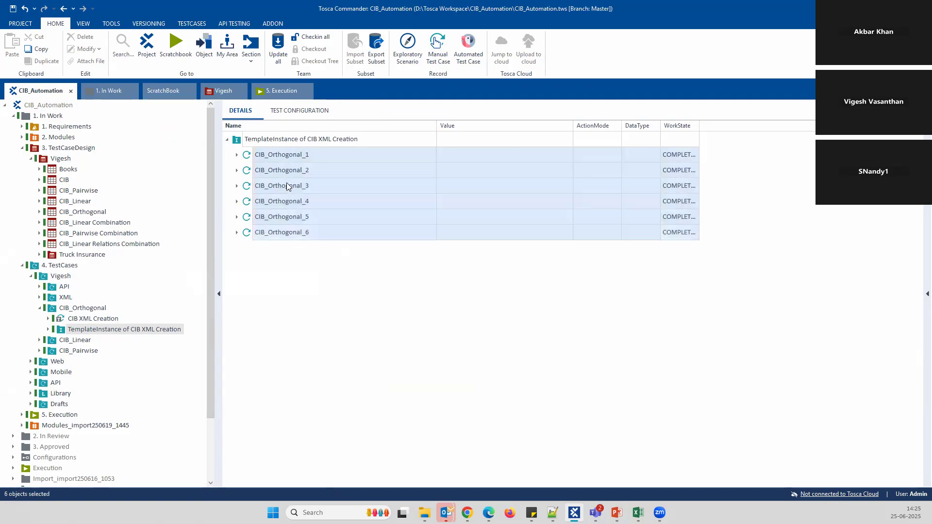
key(alt+Tab)
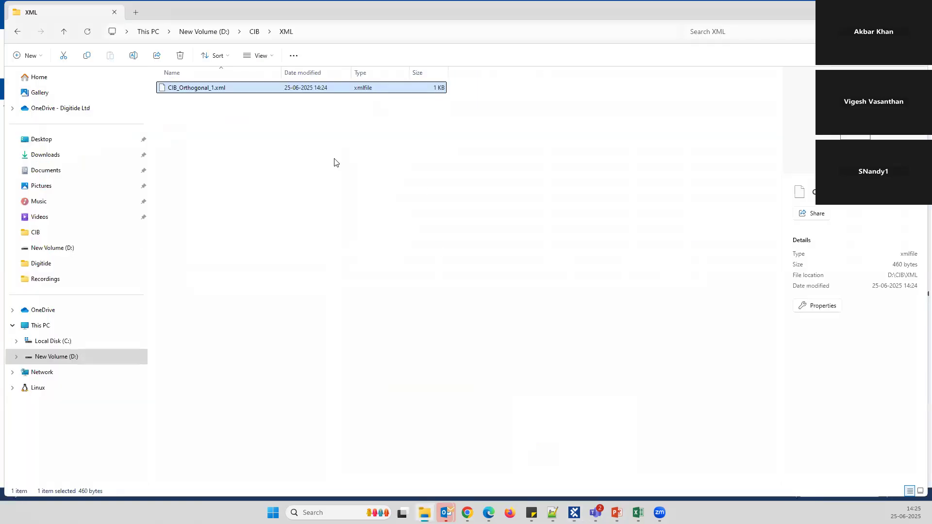
key(Delete)
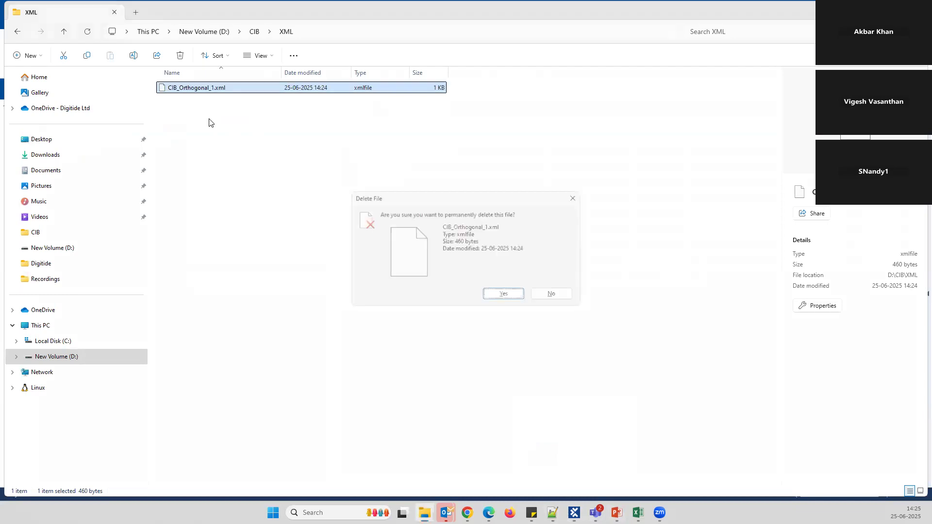
key(Return)
key(alt+Tab)
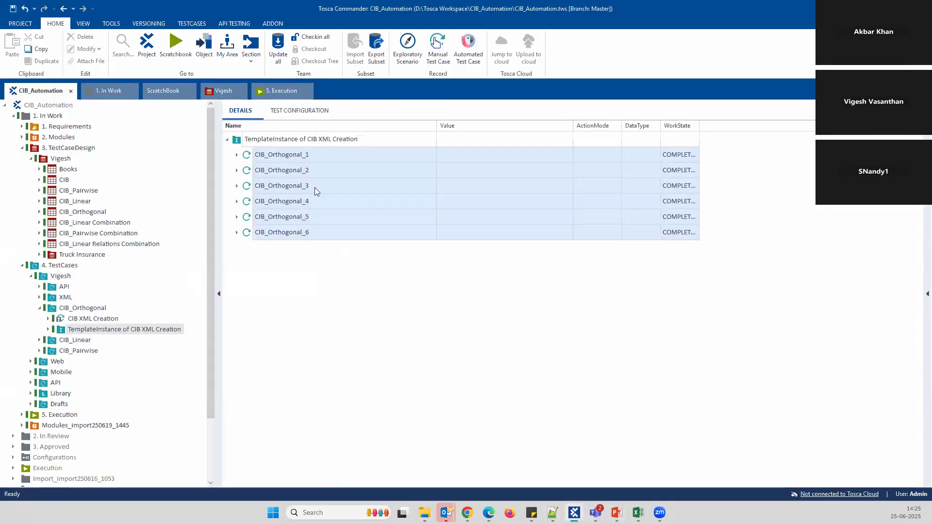
right_click(290, 165)
Run the six CIB_Orthogonal instances in the ScratchBook and view the six generated XML files
click(354, 224)
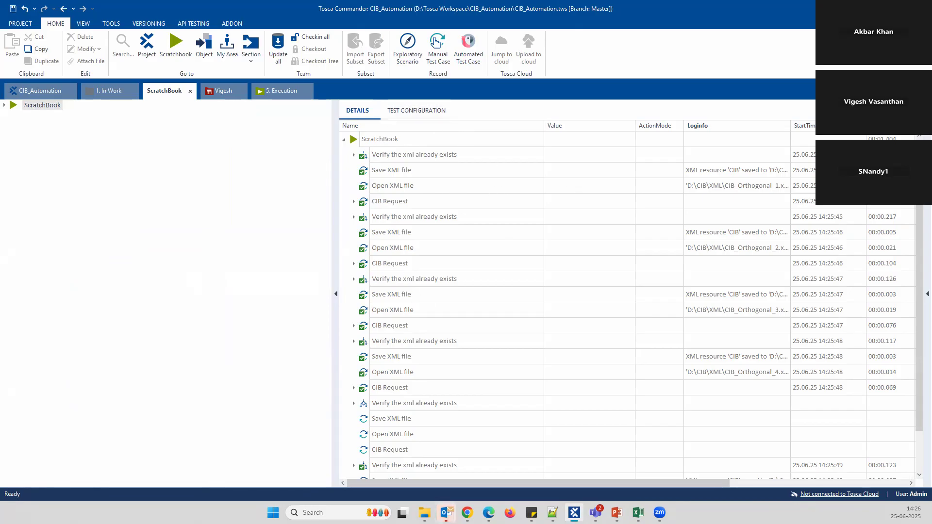
click(424, 512)
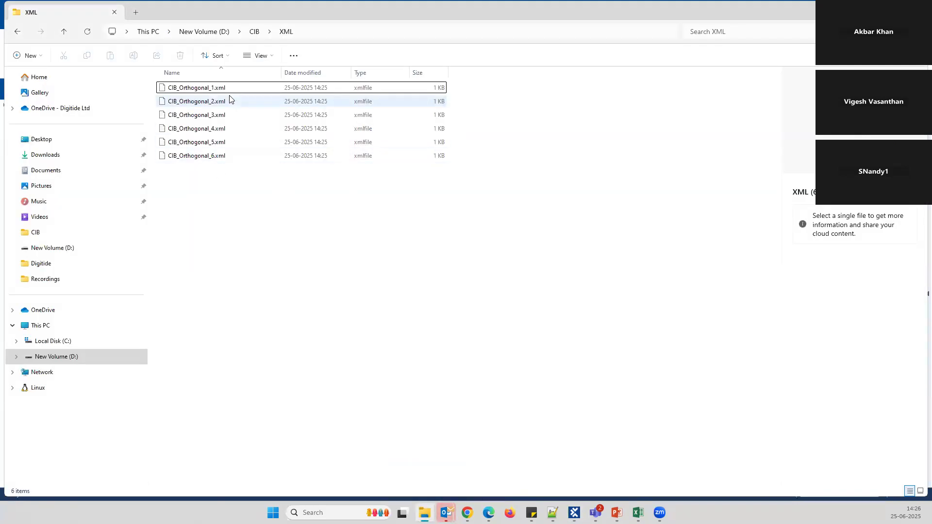
Reopen CIB_Orthogonal_1.xml in Notepad++, reloading its regenerated contents
right_click(213, 90)
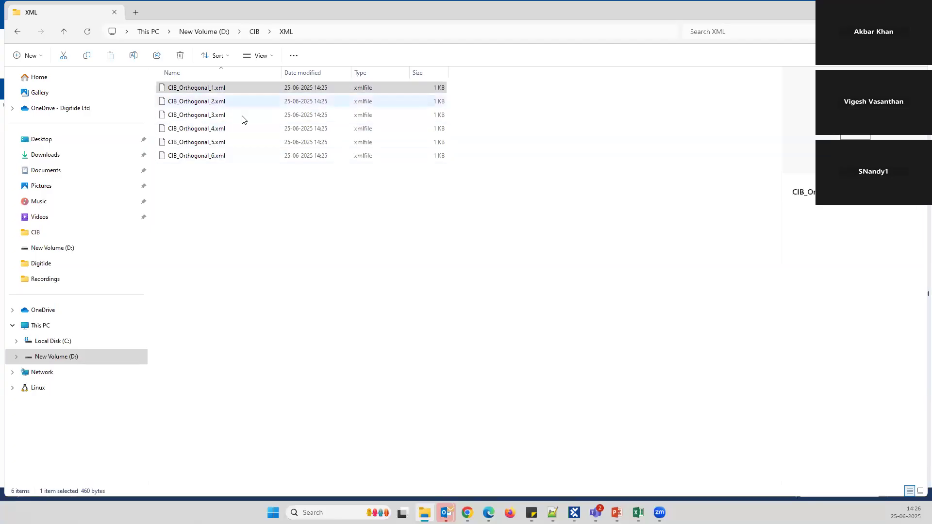
click(241, 249)
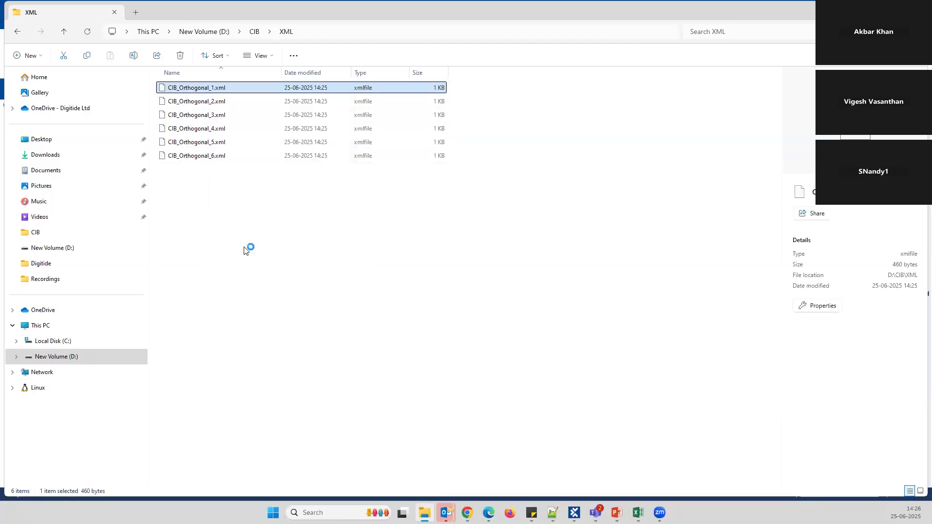
click(483, 296)
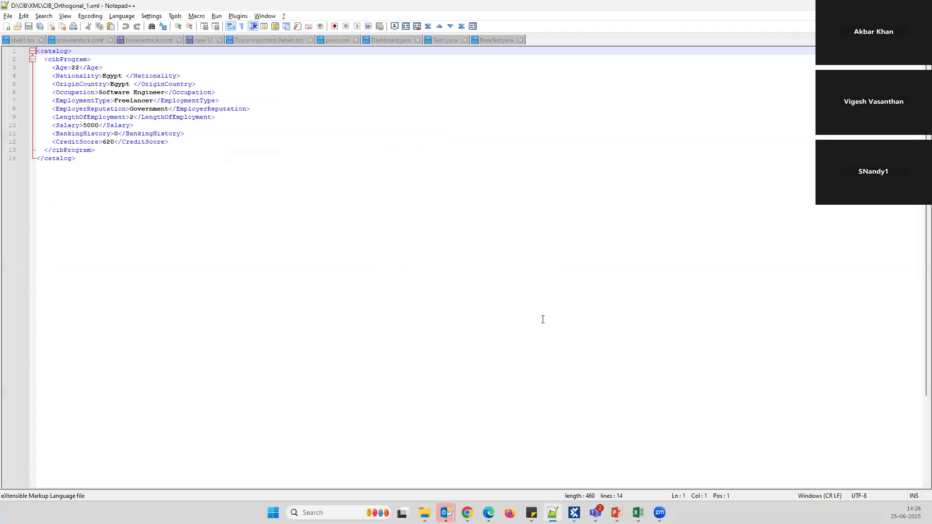
key(alt+Tab)
Open CIB_Orthogonal_2.xml and compare its values (Age 30, Iran, Doctor, Salary 8000) with file 1
click(210, 101)
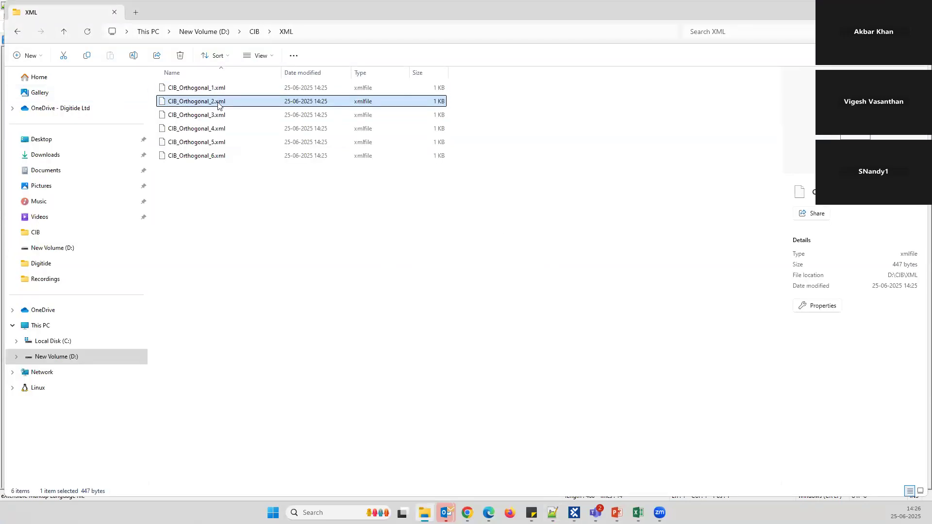
right_click(212, 101)
click(242, 260)
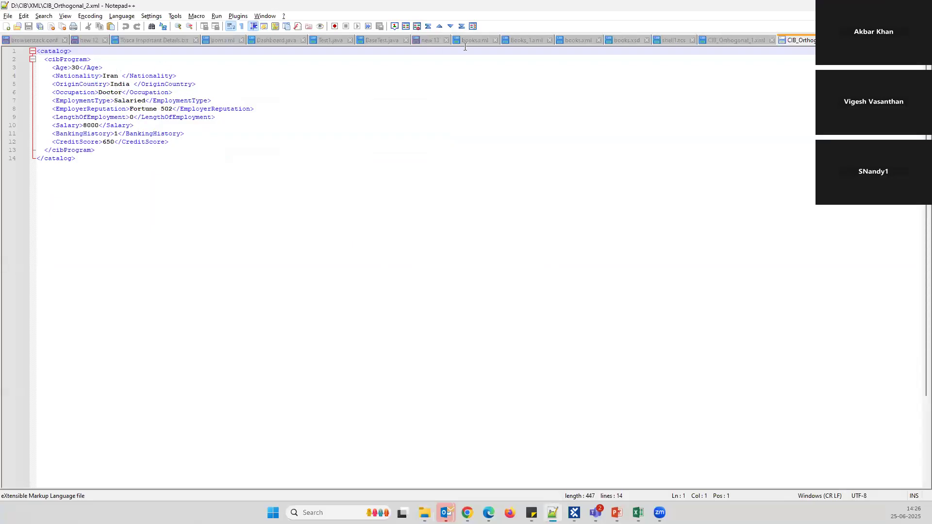
click(751, 37)
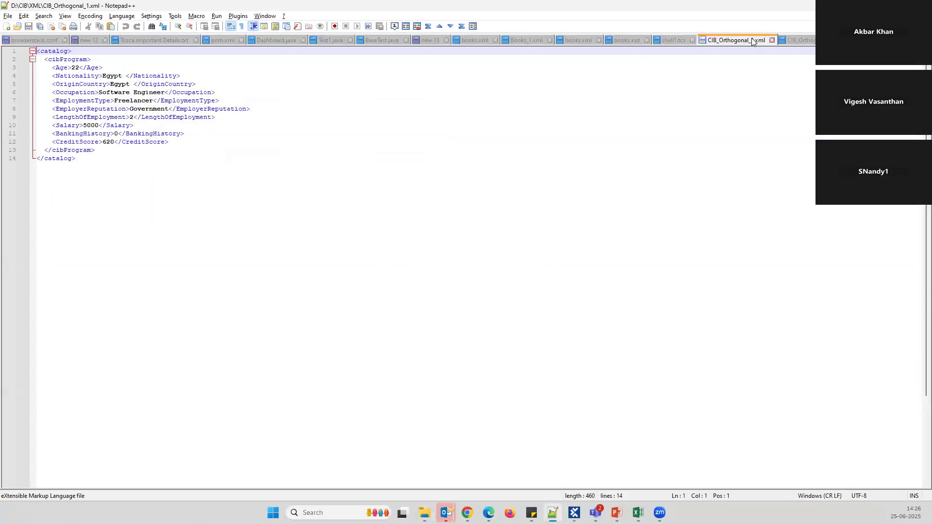
click(803, 42)
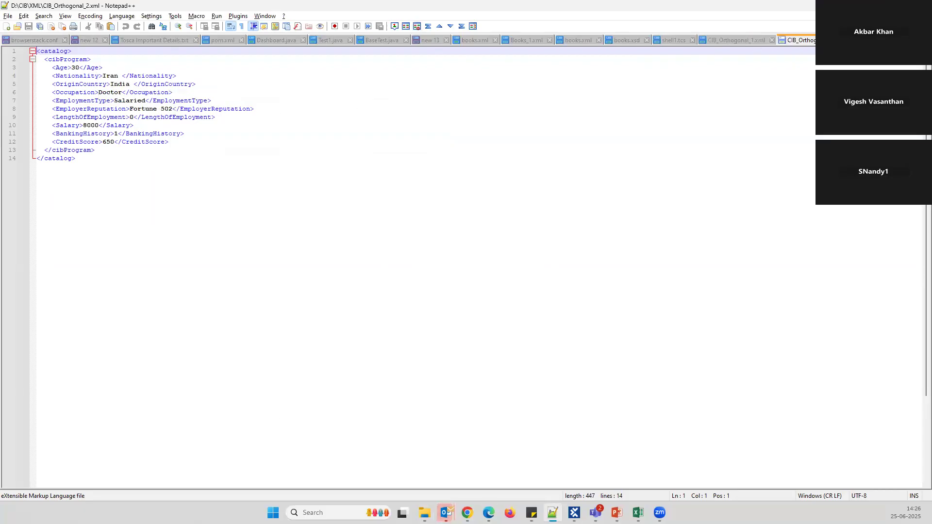
click(574, 513)
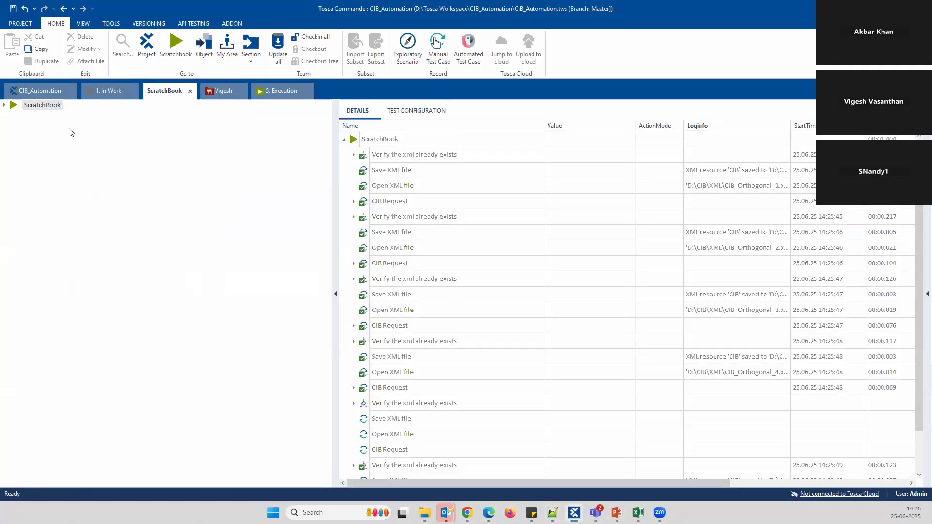
Compare the CIB_Orthogonal design table with CIB_Orthogonal_2.xml, then collapse the TestCaseDesign subfolder
click(39, 91)
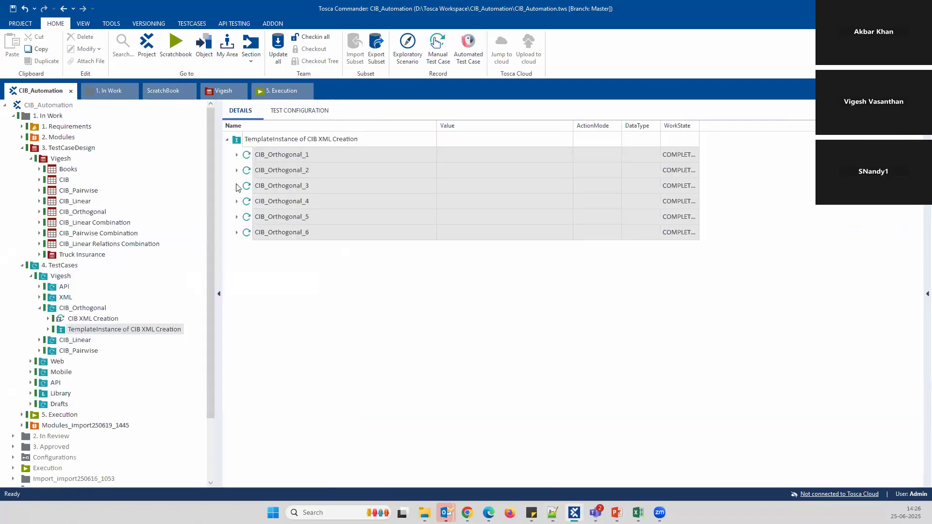
click(83, 212)
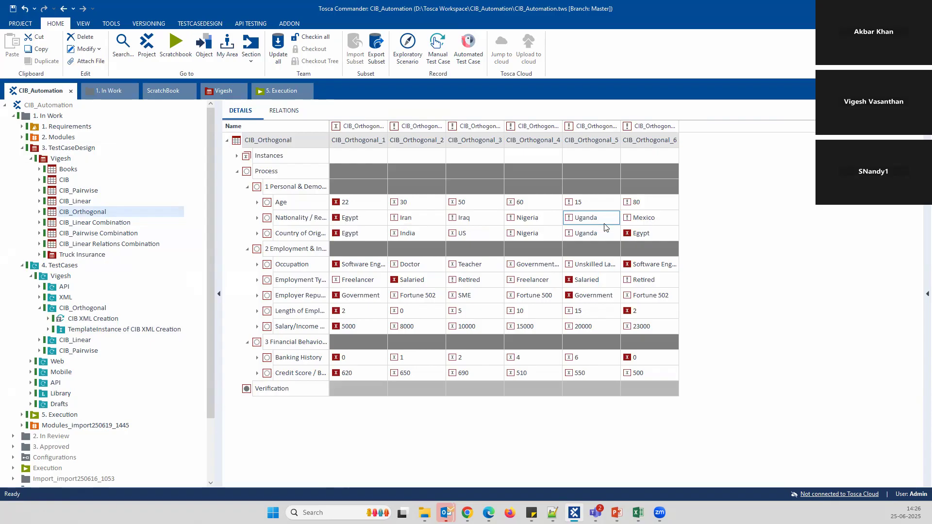
key(alt+Tab)
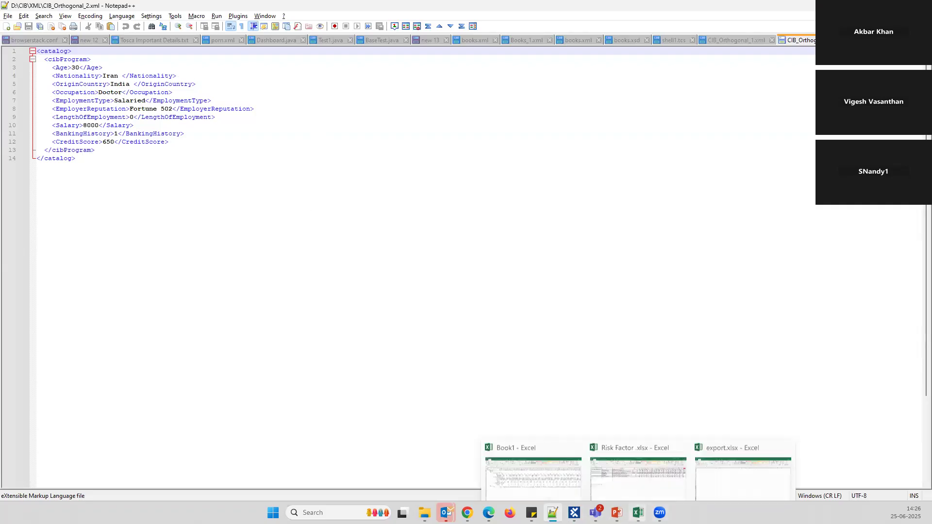
mouse_move(488, 512)
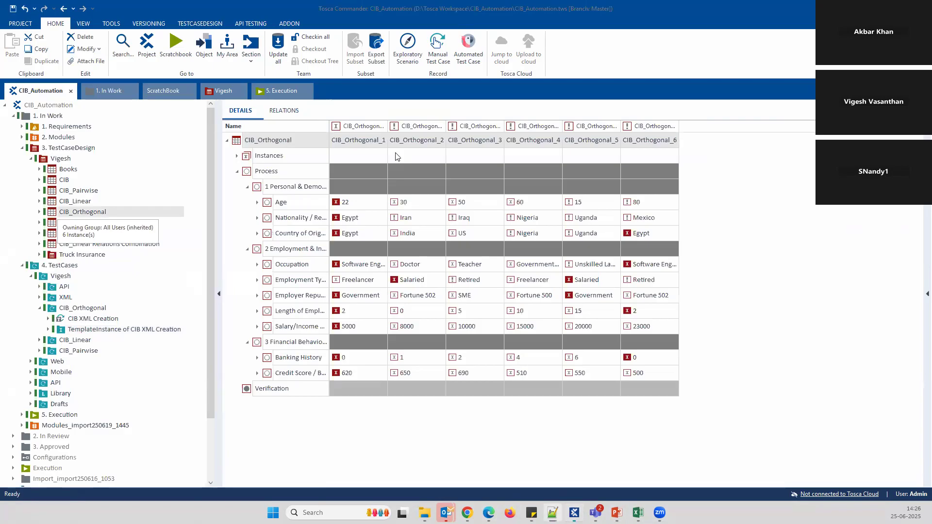
click(574, 512)
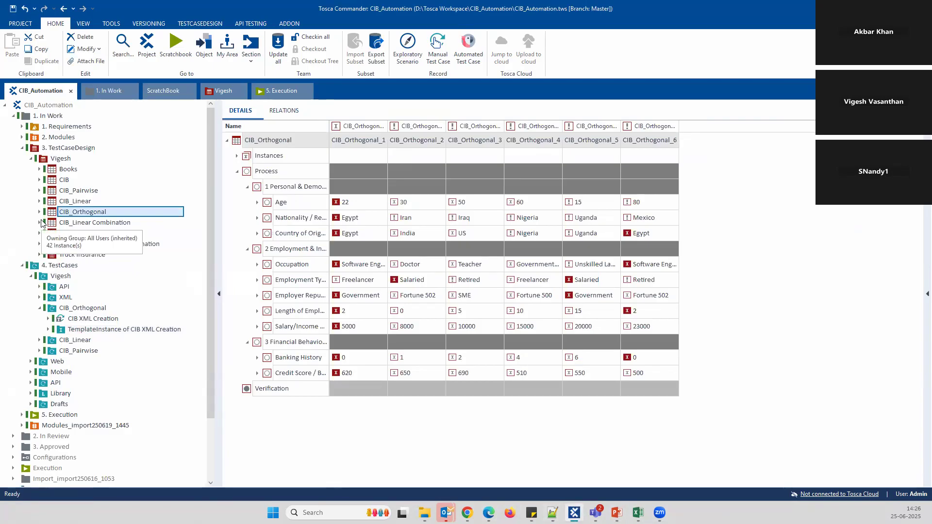
click(31, 158)
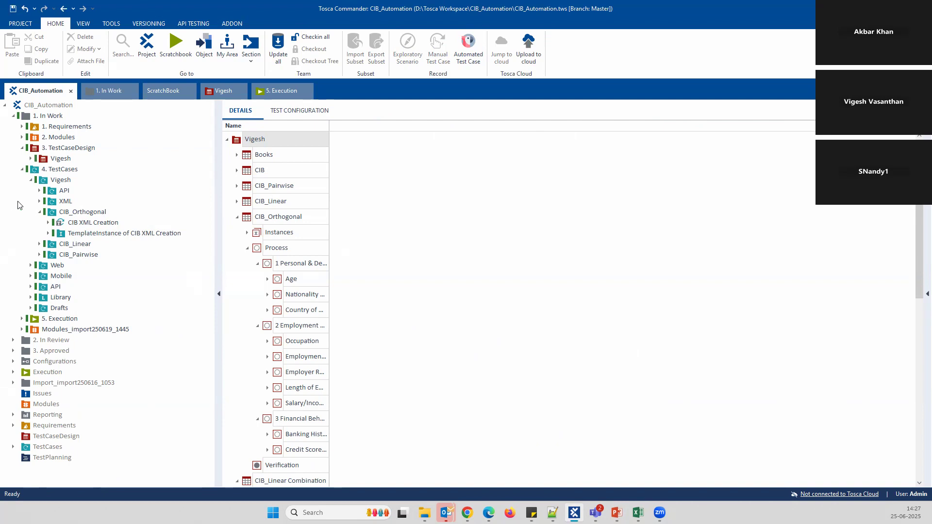
Expand the API and Objects folders and review TC_01_Get Request's StatusCode 200 and ResponseTime checks
click(41, 191)
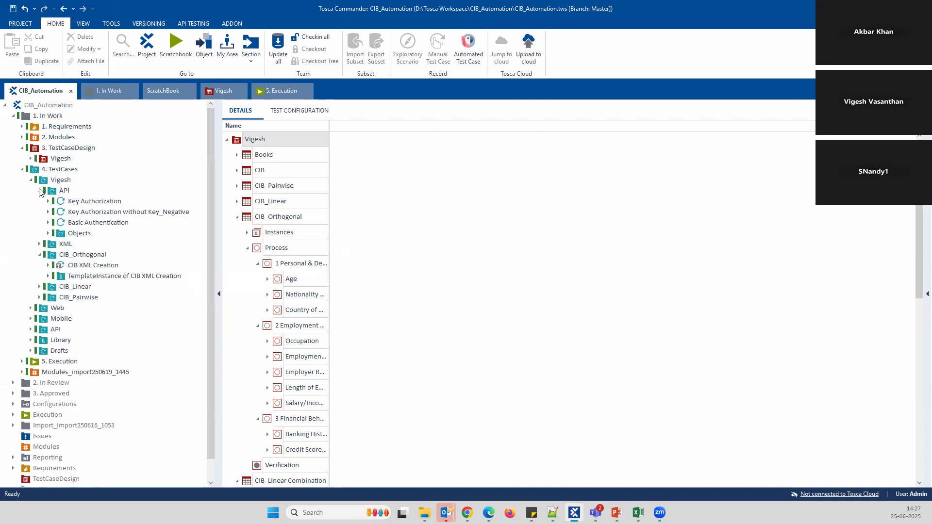
click(50, 233)
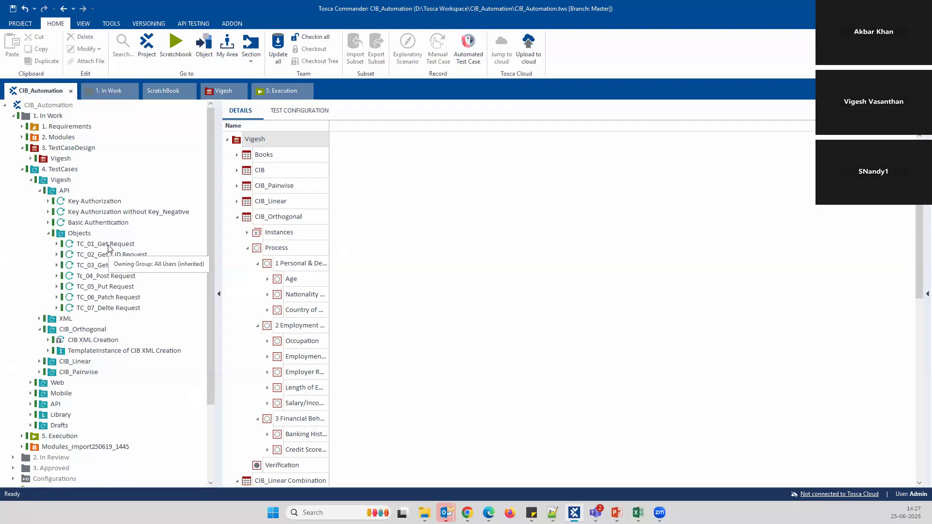
click(109, 247)
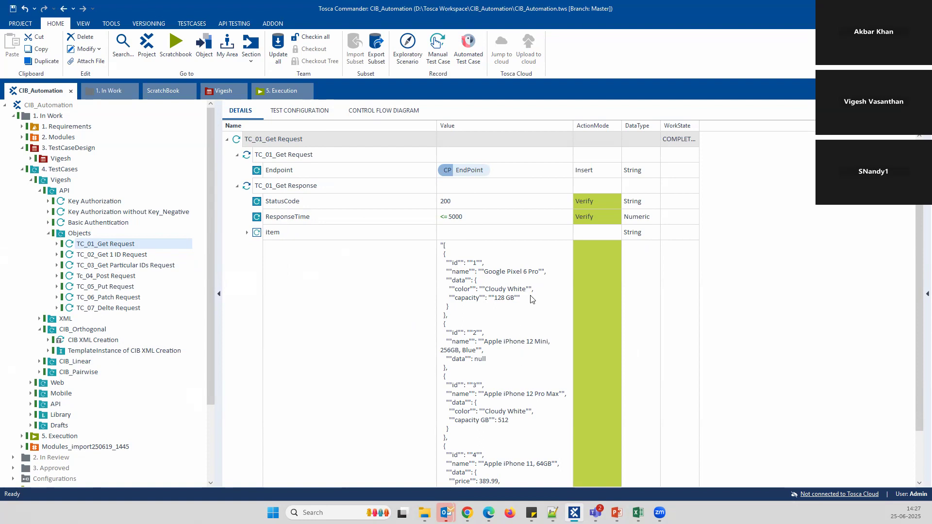
scroll(531, 317, down, 2)
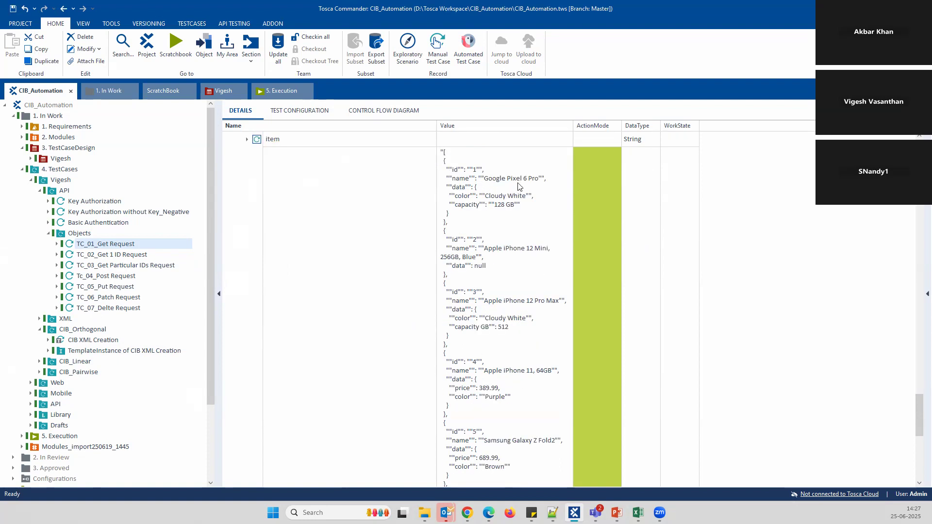
scroll(485, 282, up, 2)
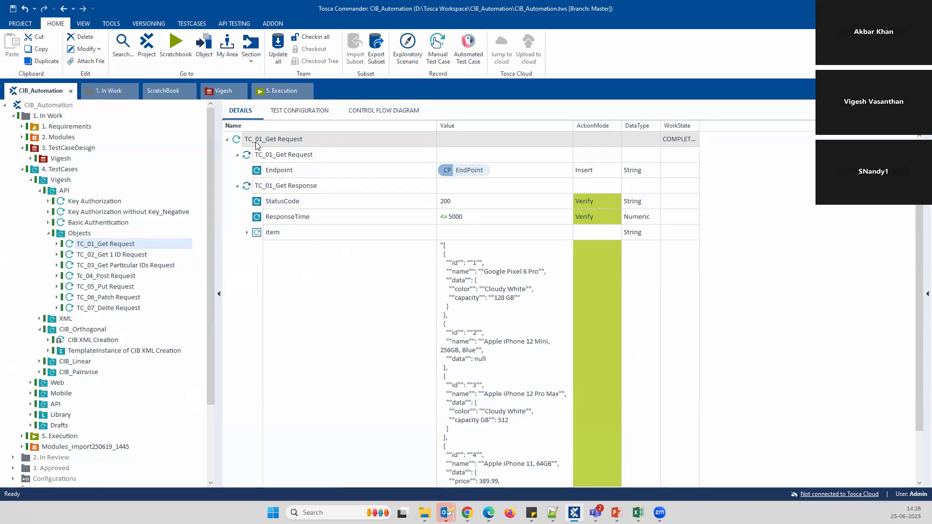
Run TC_01_Get Request in the ScratchBook and expand its Get Response results
right_click(280, 141)
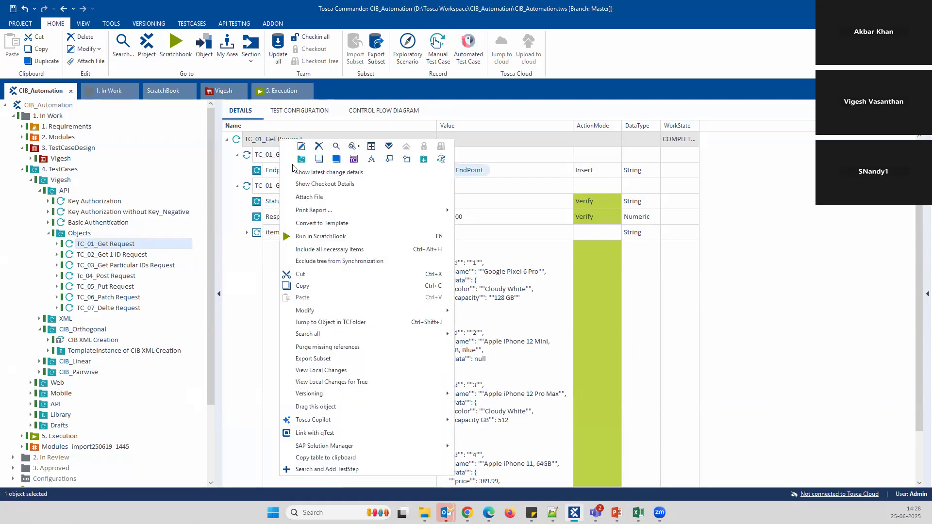
click(344, 235)
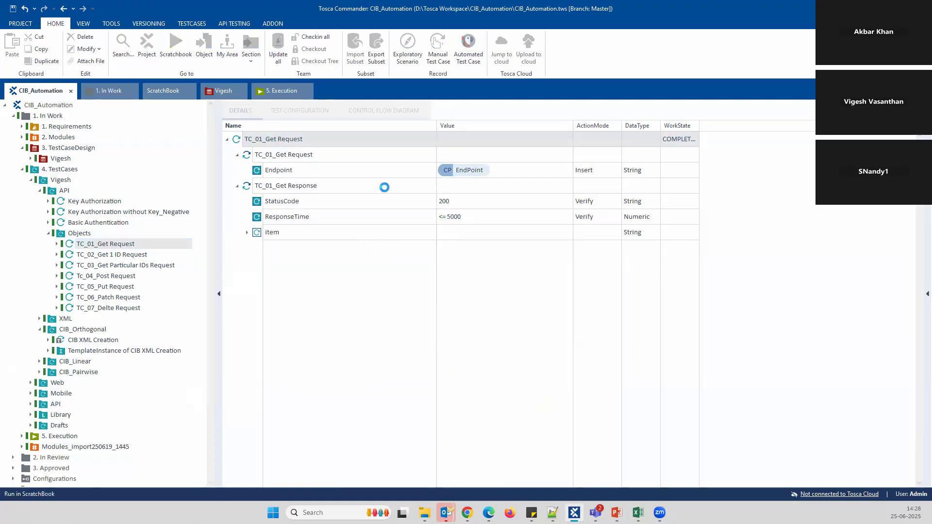
key(alt+Tab)
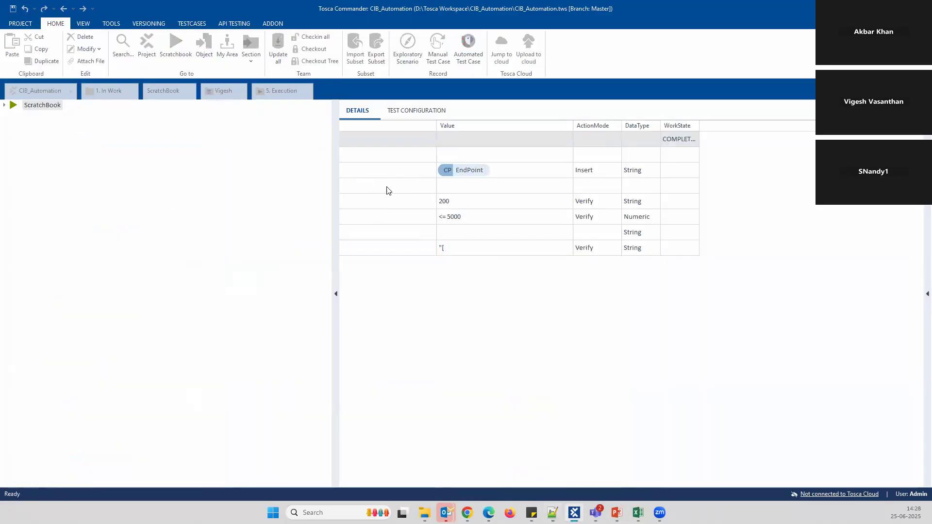
click(354, 170)
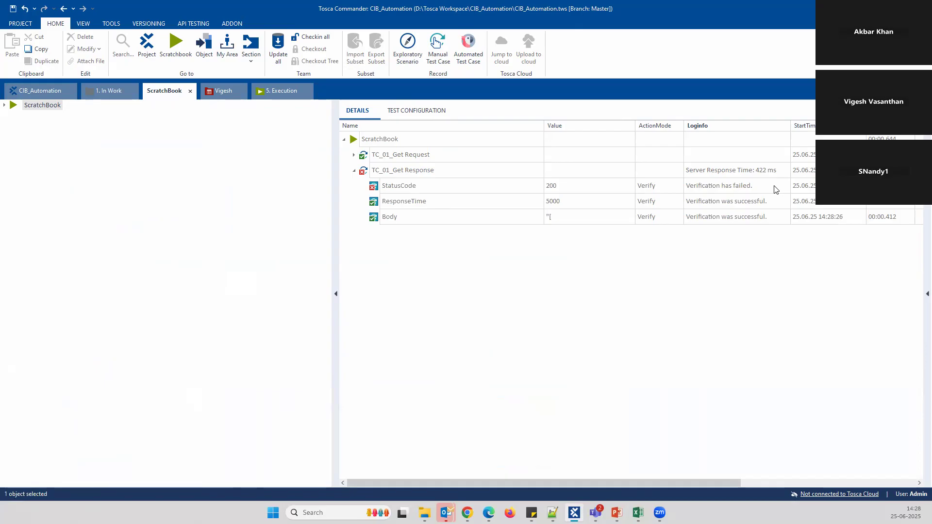
Read the logs showing the StatusCode verification failed and ResponseTime passed
click(749, 190)
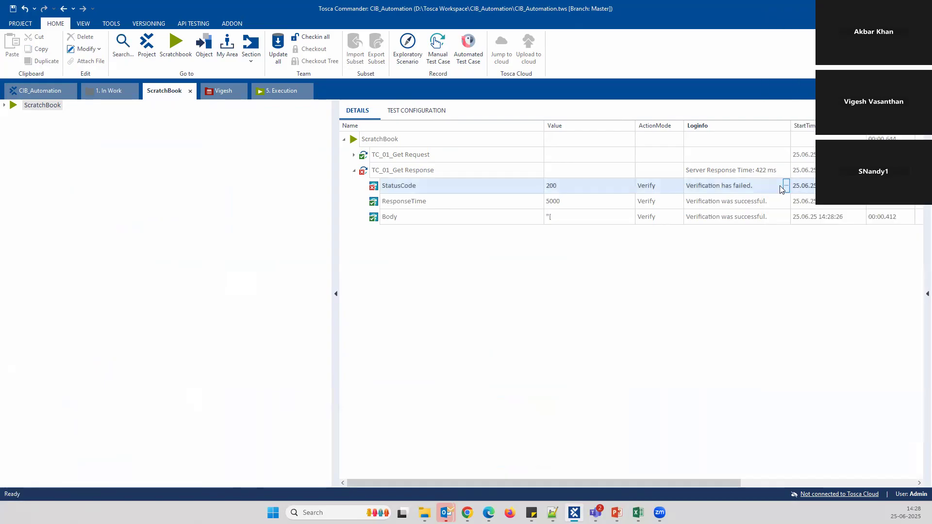
click(786, 186)
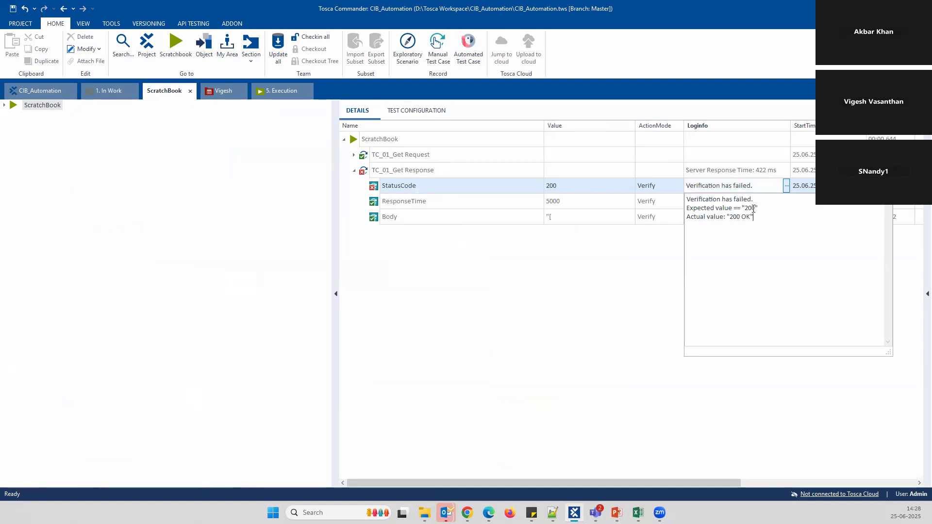
click(595, 276)
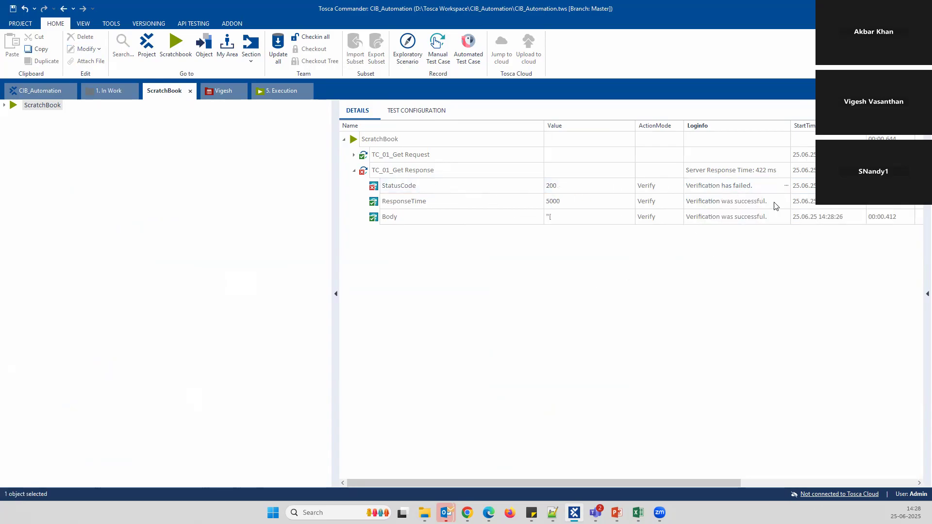
click(776, 203)
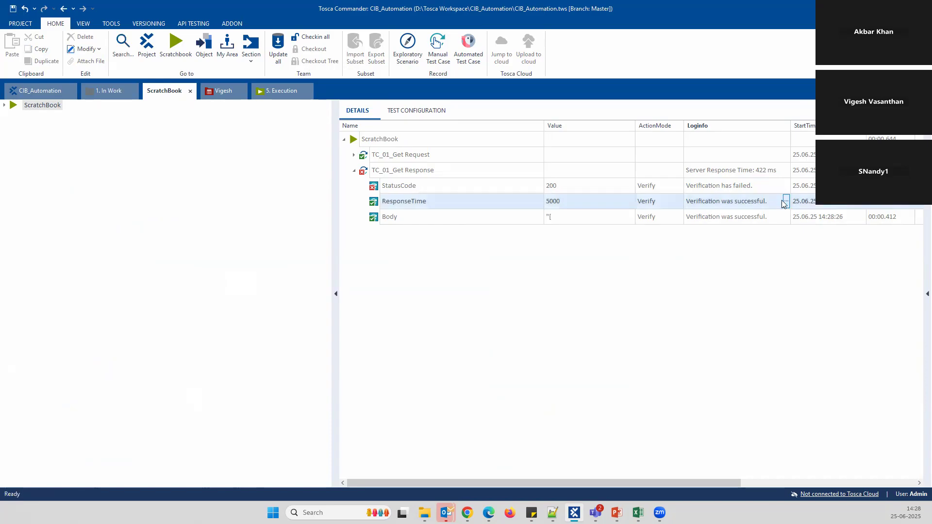
click(786, 201)
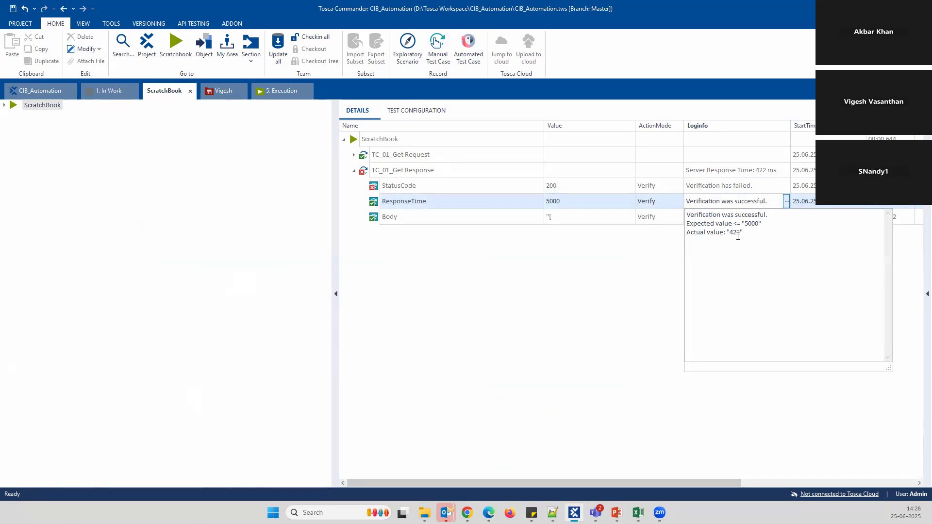
click(633, 278)
Inspect the passed Body verification log's expected value, then go back to the CIB_Automation view
click(782, 217)
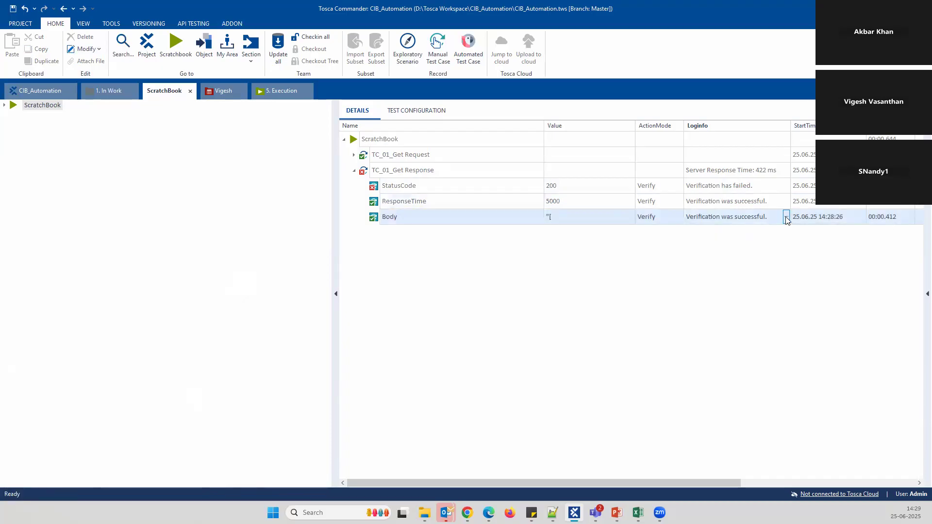
click(786, 216)
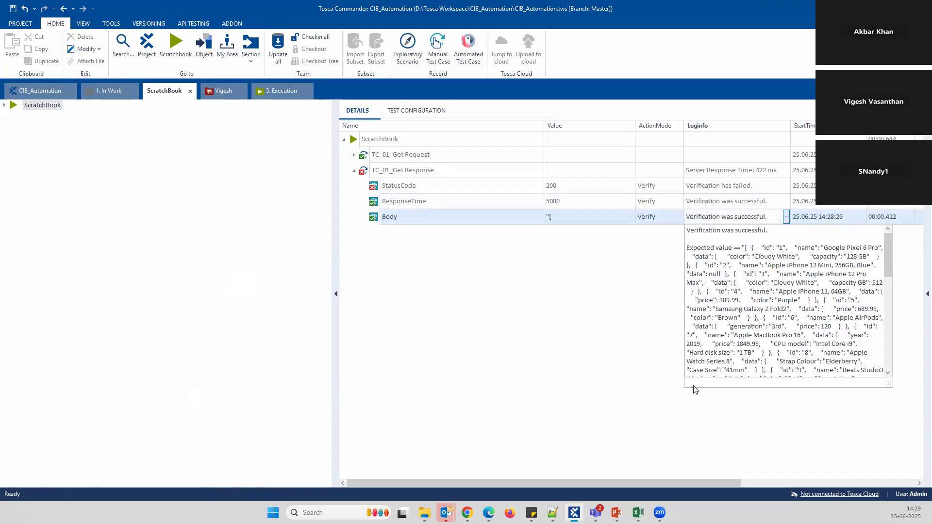
drag(886, 383, 913, 465)
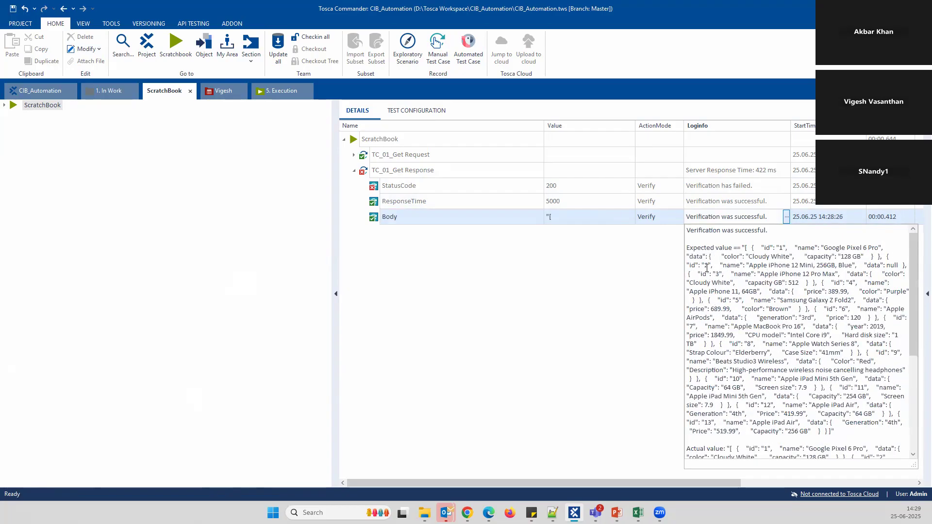
drag(687, 246, 847, 436)
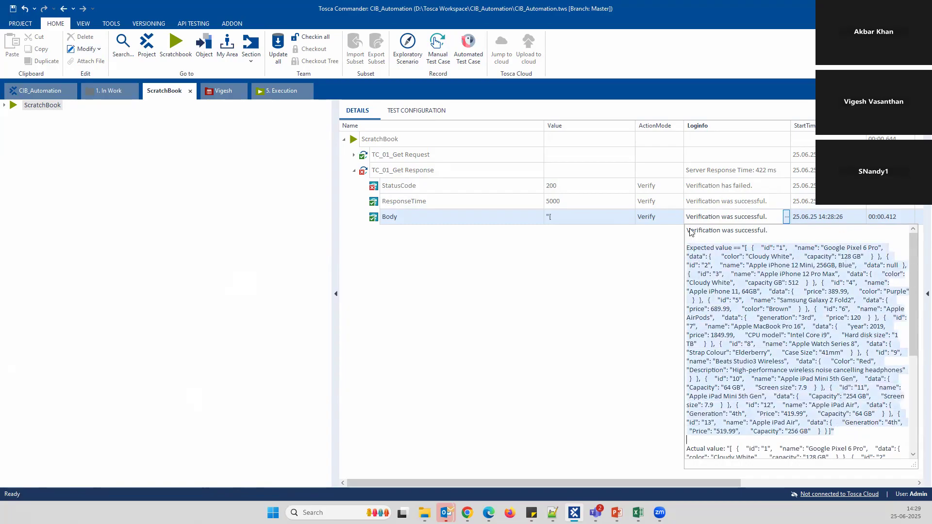
scroll(757, 308, down, 4)
scroll(725, 359, down, 3)
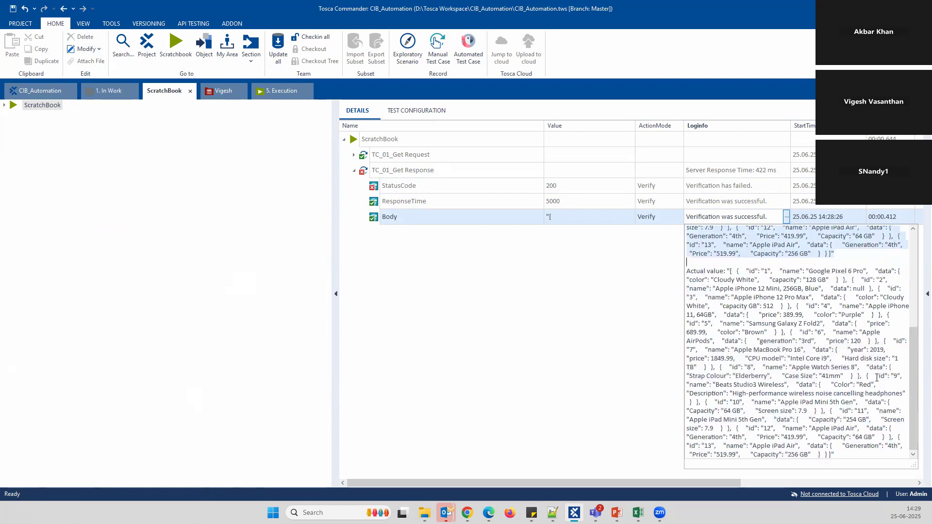
click(641, 336)
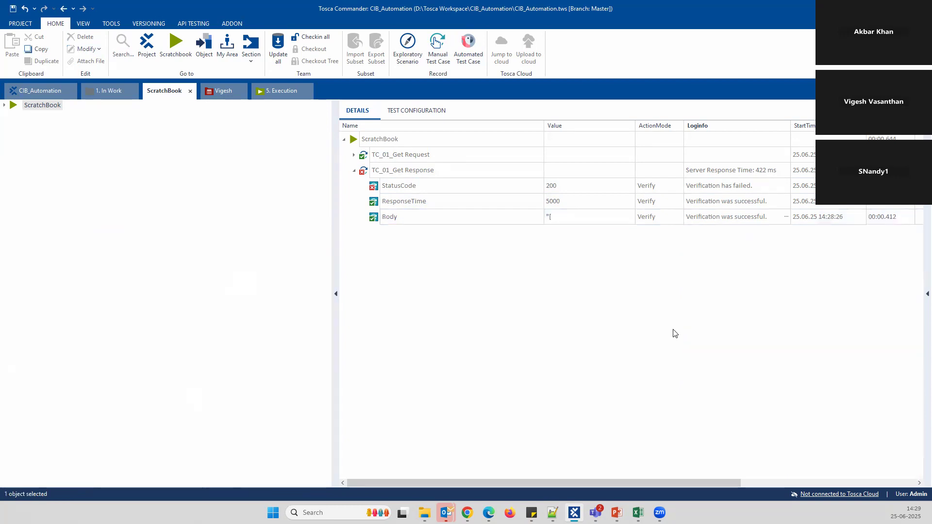
click(73, 96)
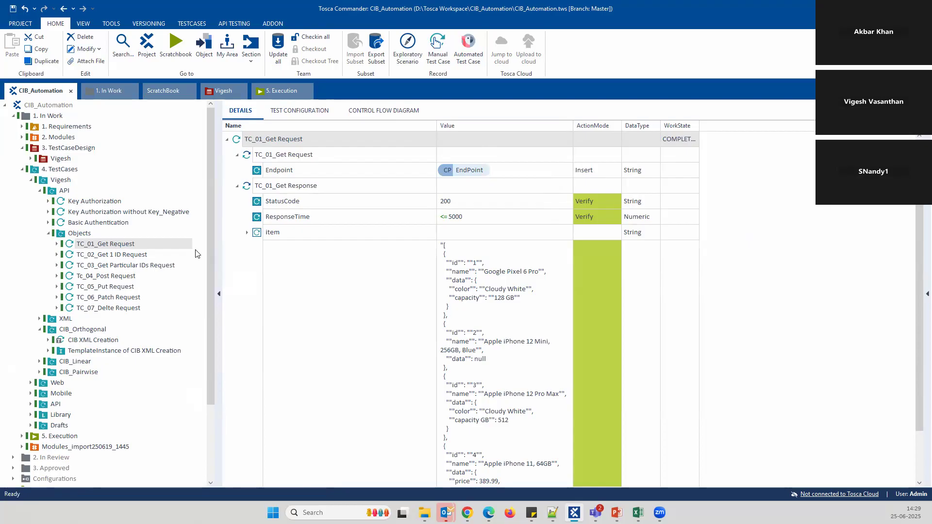
Expand TC_01_Get Request and select its TC_01_Get Request step holding the Endpoint value
right_click(131, 246)
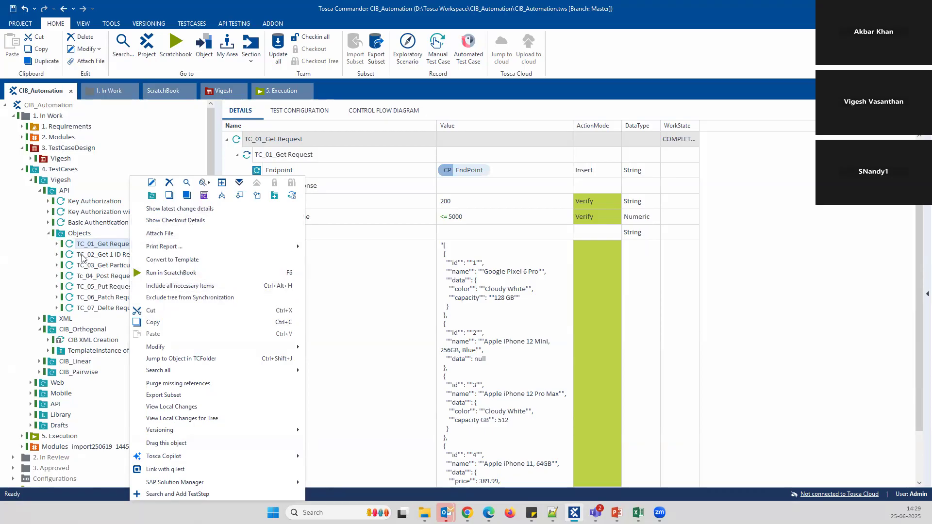
click(57, 244)
click(116, 256)
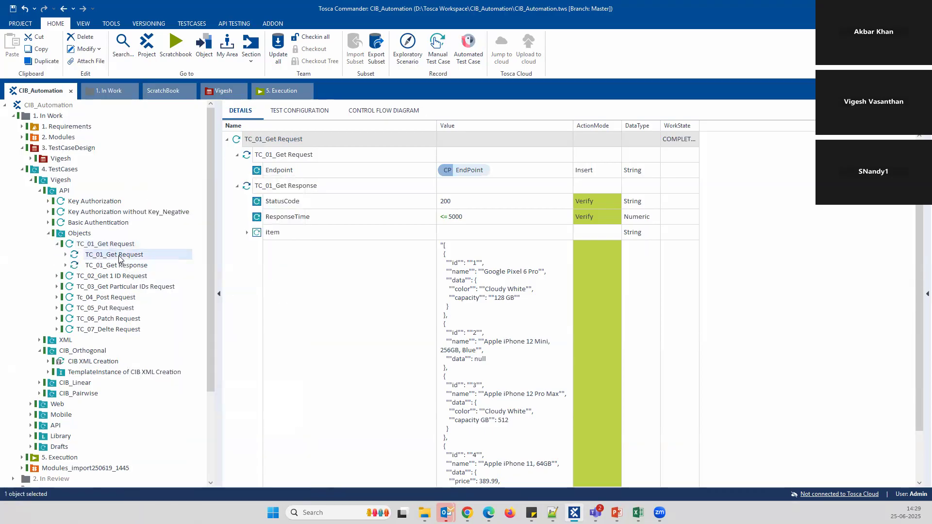
right_click(151, 255)
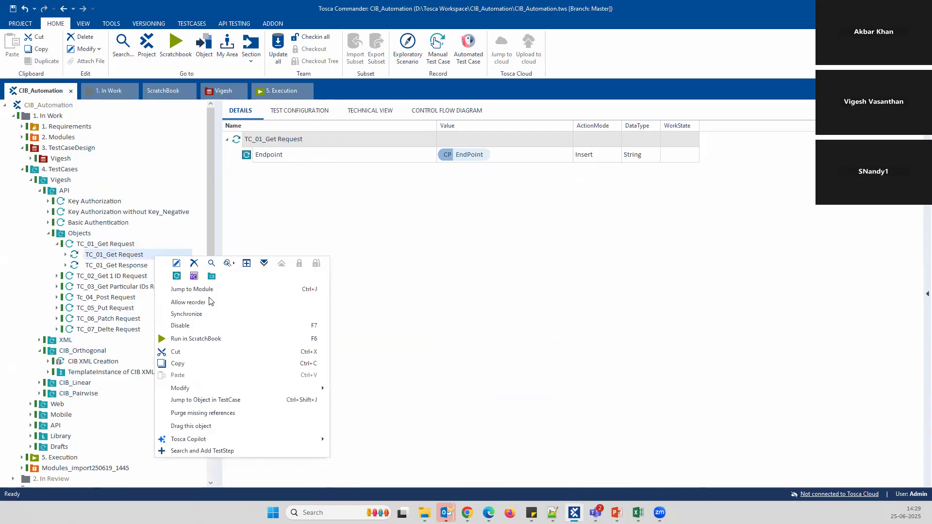
Jump to the request step's module, inspect Get Request and Get Response technical views, then collapse Objects
click(207, 287)
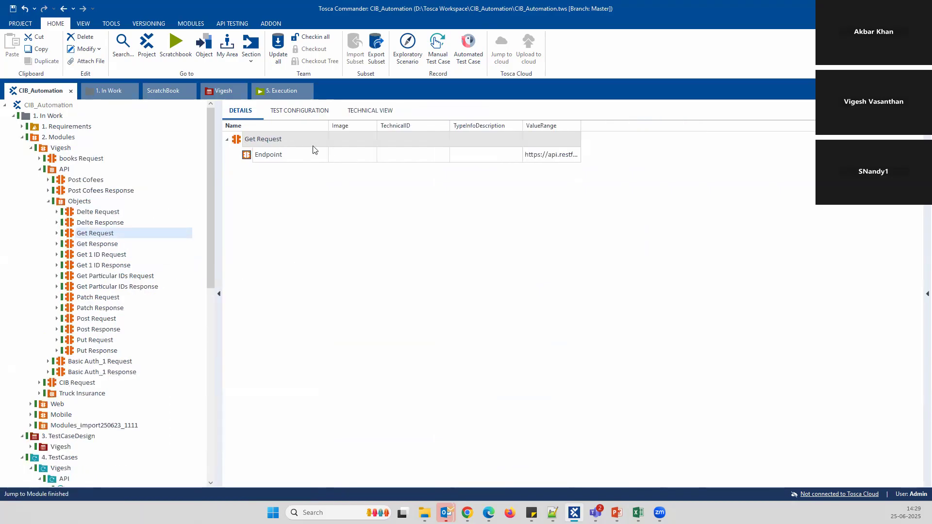
click(370, 112)
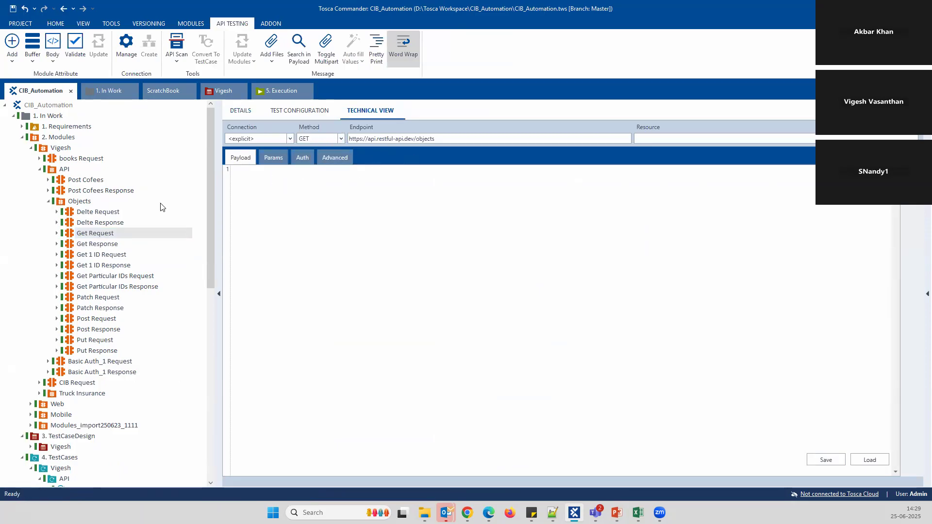
click(85, 244)
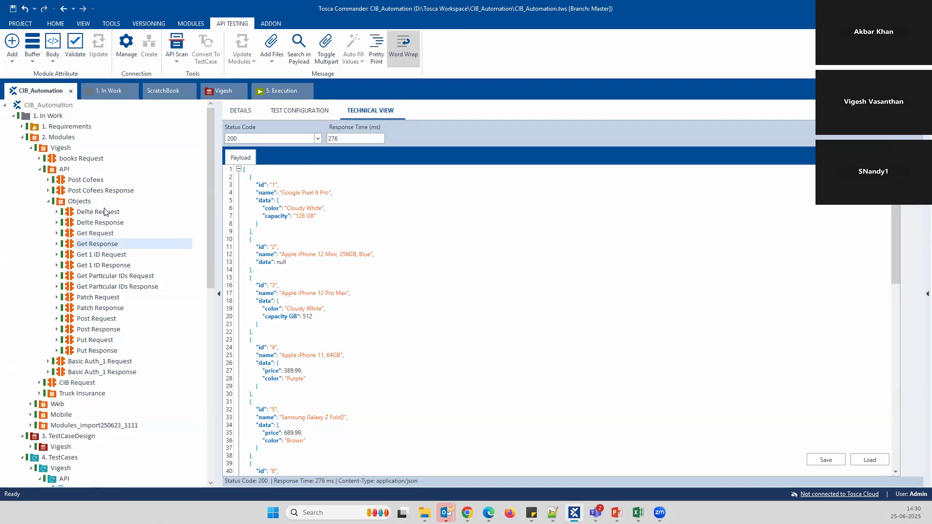
click(49, 202)
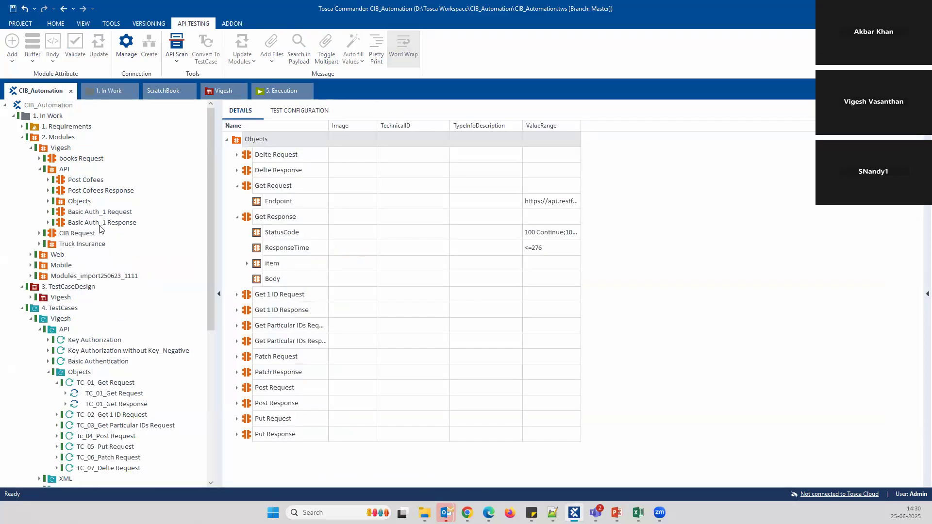
Collapse API, Vigesh and 2. Modules, then expand the Vigesh test case design and Requirements folders
click(39, 170)
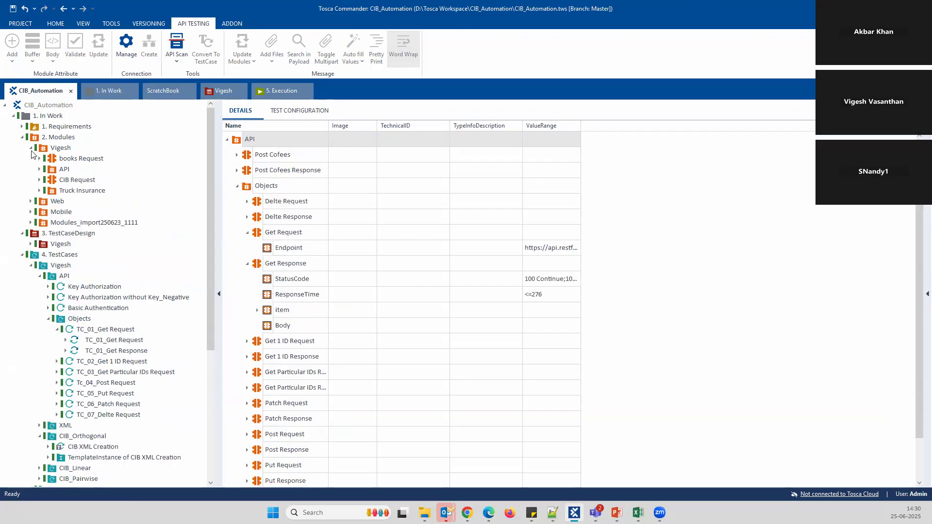
click(31, 147)
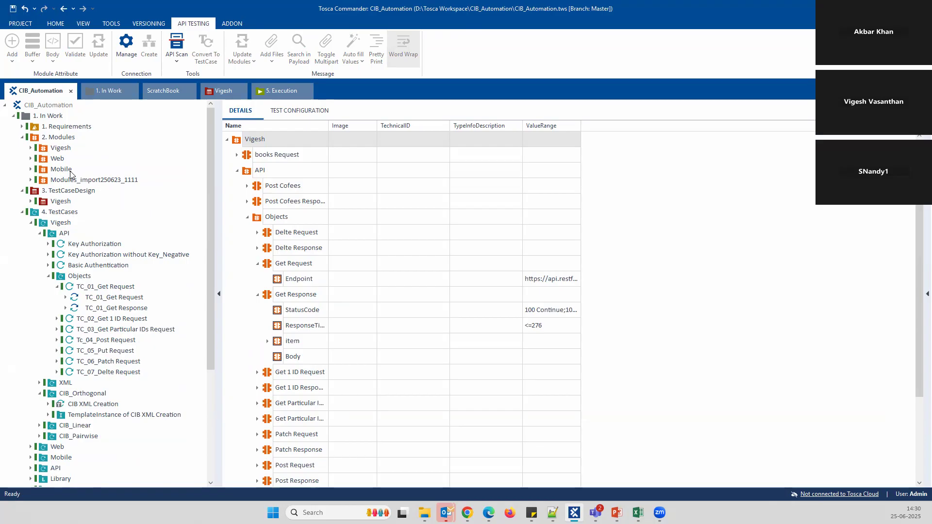
click(22, 137)
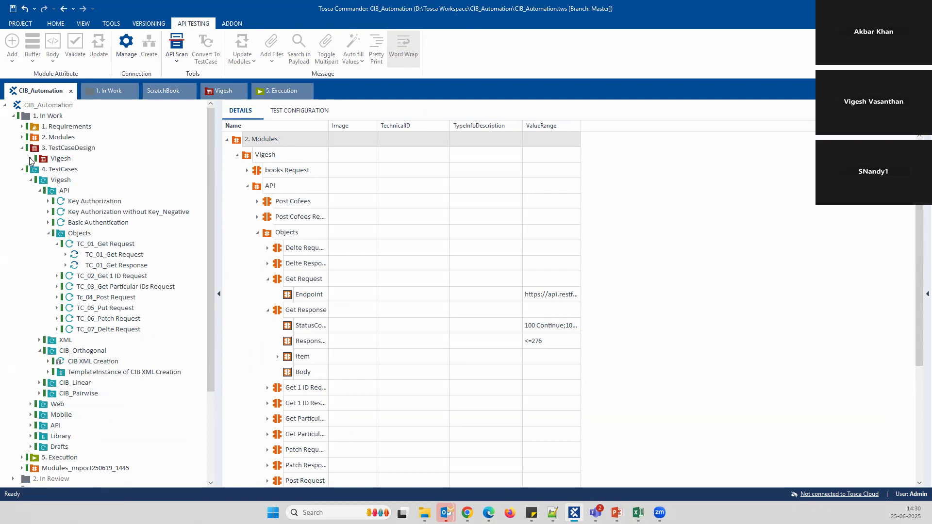
click(31, 158)
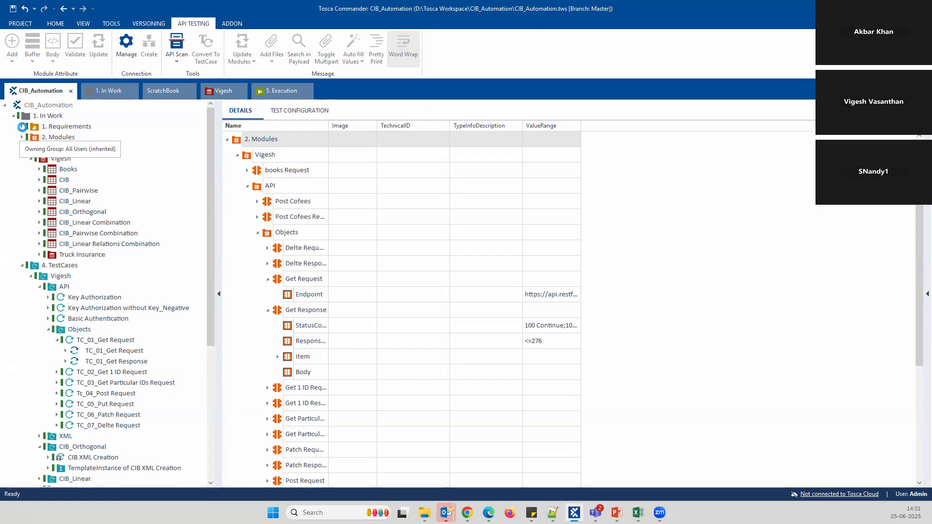
click(22, 127)
click(40, 149)
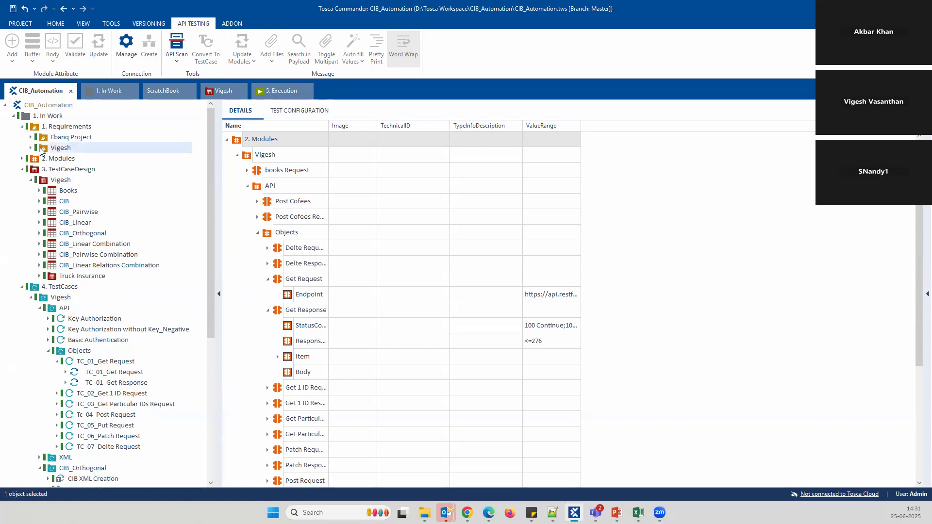
click(237, 155)
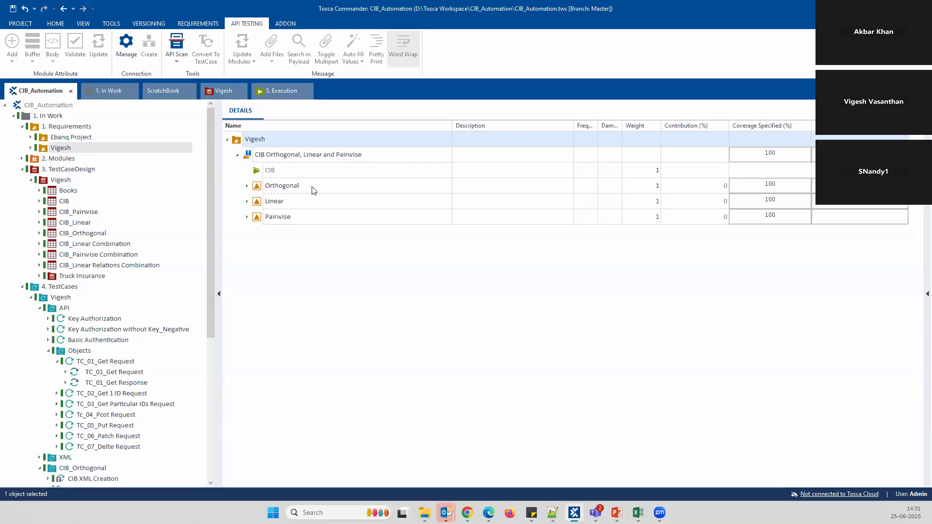
click(247, 186)
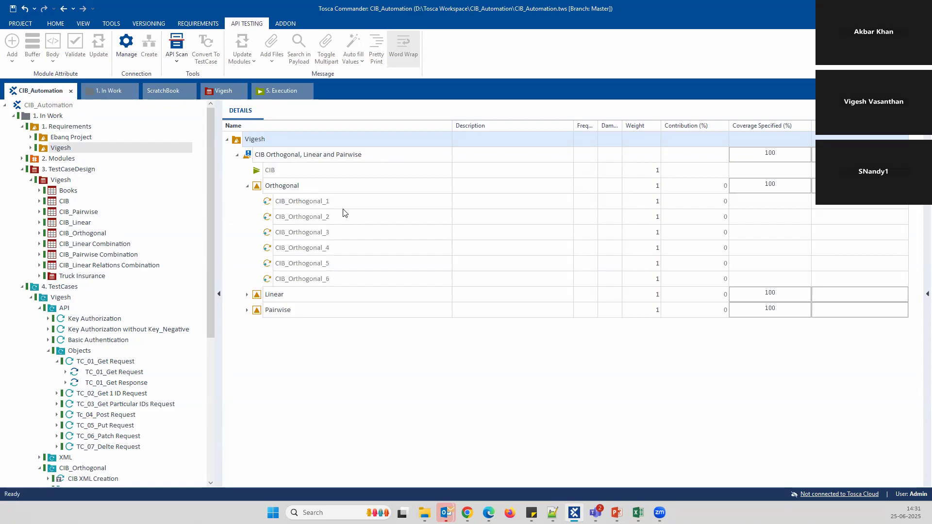
click(247, 295)
scroll(287, 275, down, 2)
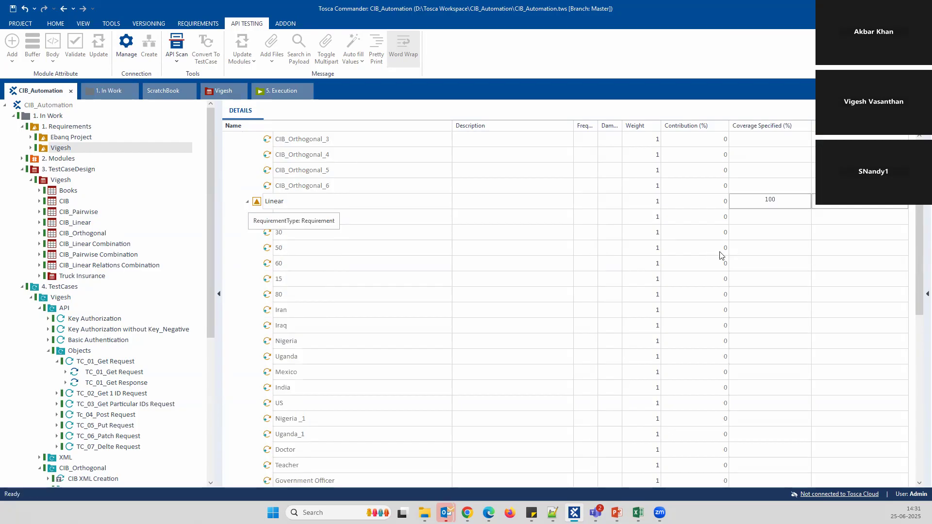
scroll(509, 296, up, 2)
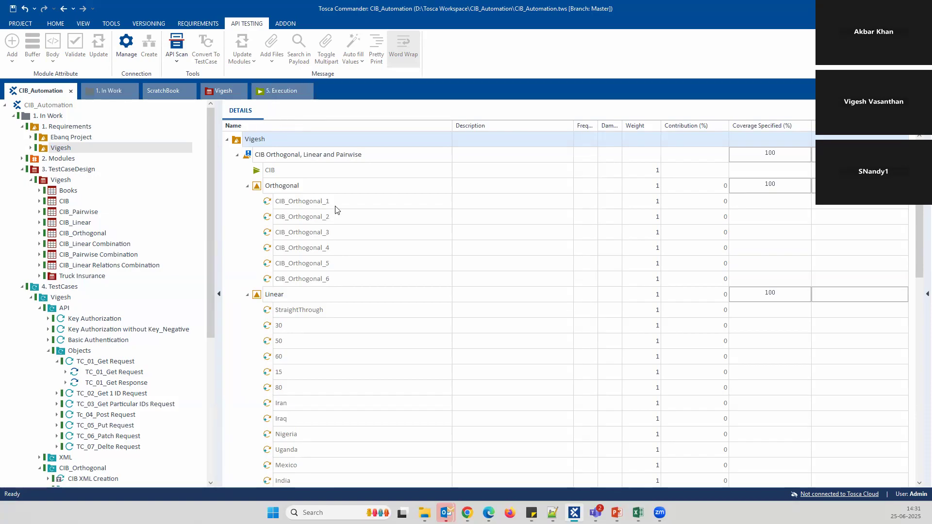
In the 5. Execution section, expand Vigesh > ExecutionLists and review the CIB execution list results
click(286, 99)
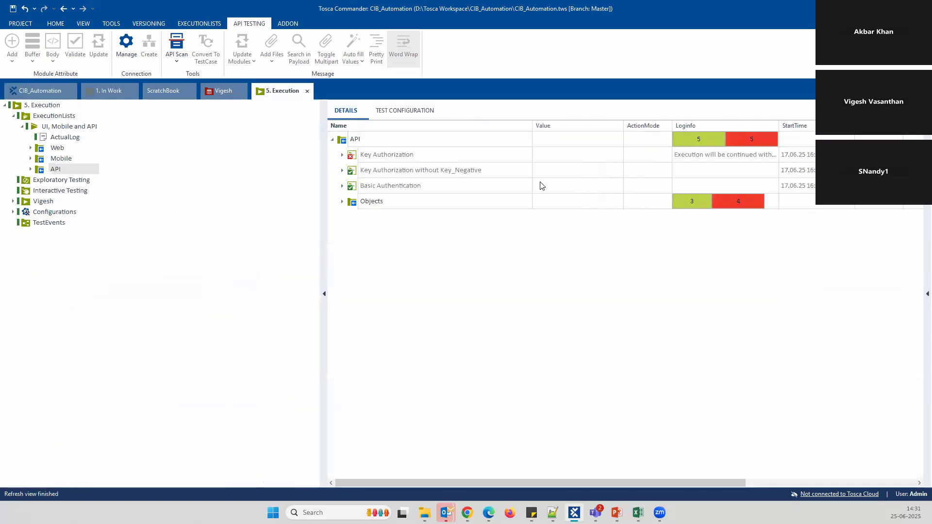
click(22, 127)
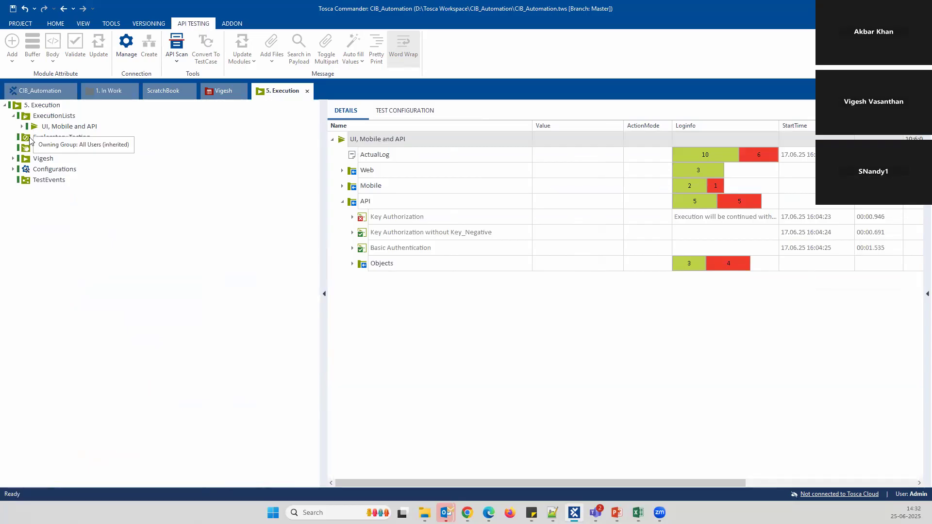
click(13, 159)
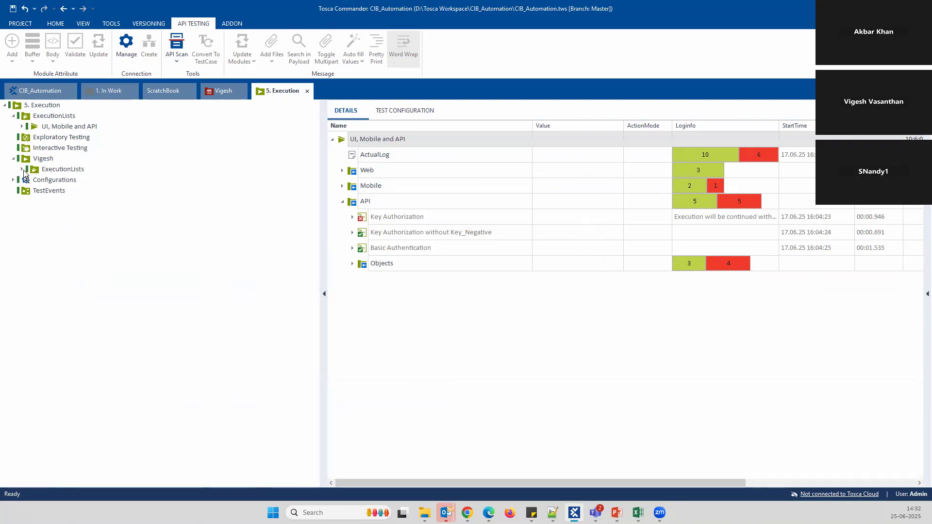
click(22, 168)
click(49, 181)
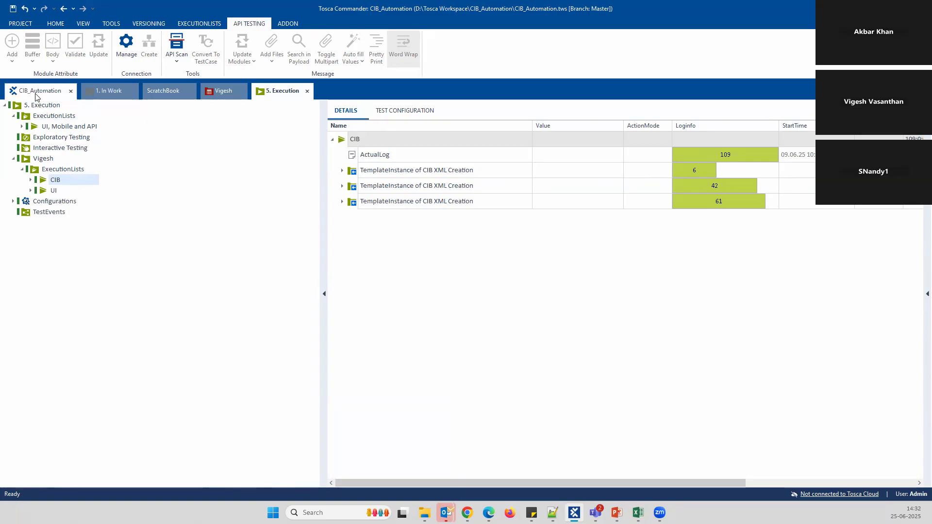
Jump back to the Vigesh requirement set and collapse its Orthogonal and Linear groups
click(92, 93)
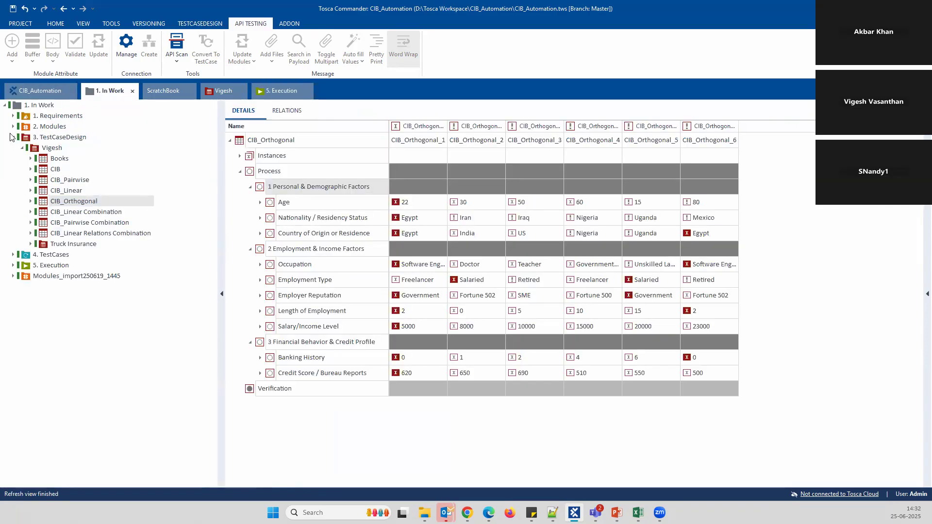
click(42, 91)
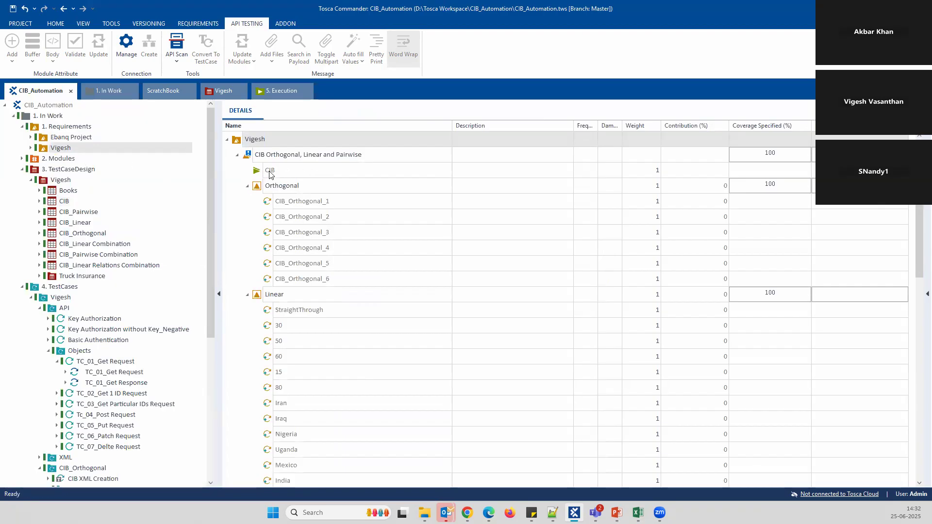
right_click(270, 175)
click(340, 193)
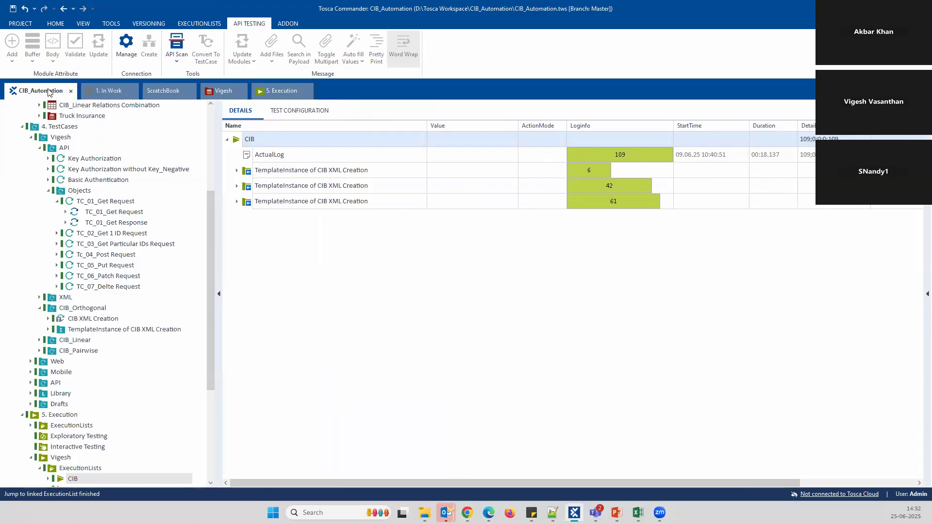
scroll(85, 200, up, 5)
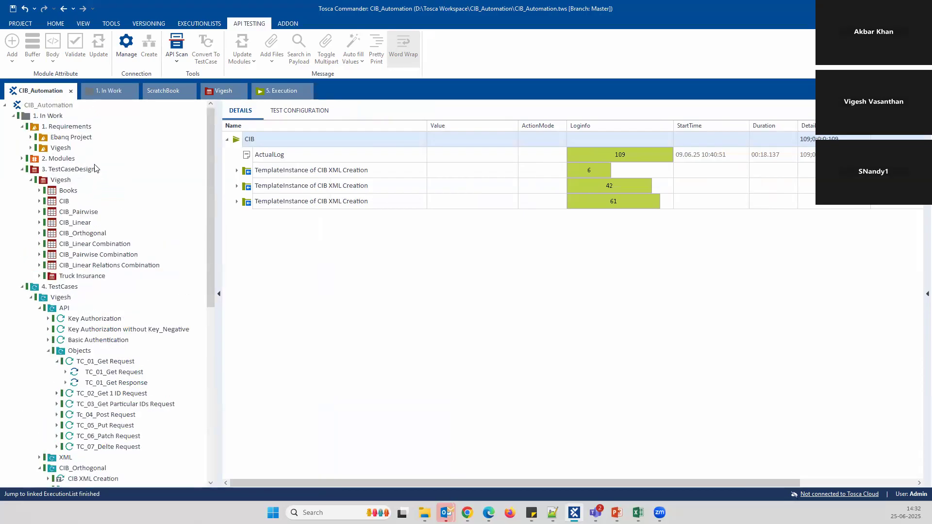
click(67, 148)
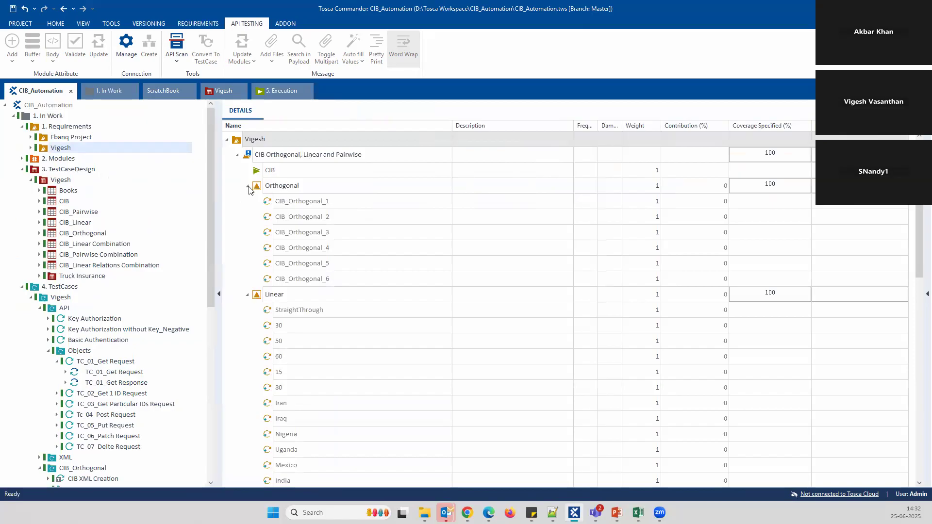
click(247, 186)
click(247, 201)
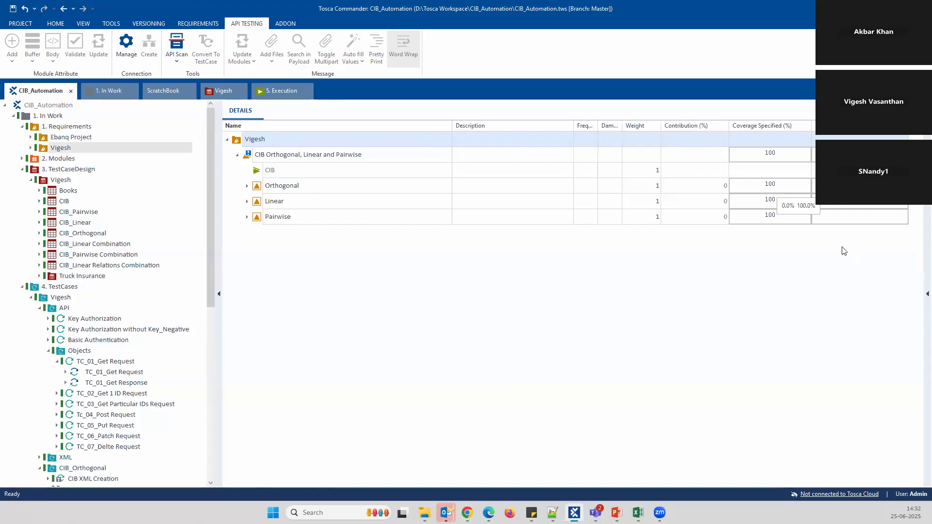
Run Update Outdated Values on the Vigesh requirements, then check CIB_Orthogonal_1 under Orthogonal
right_click(263, 137)
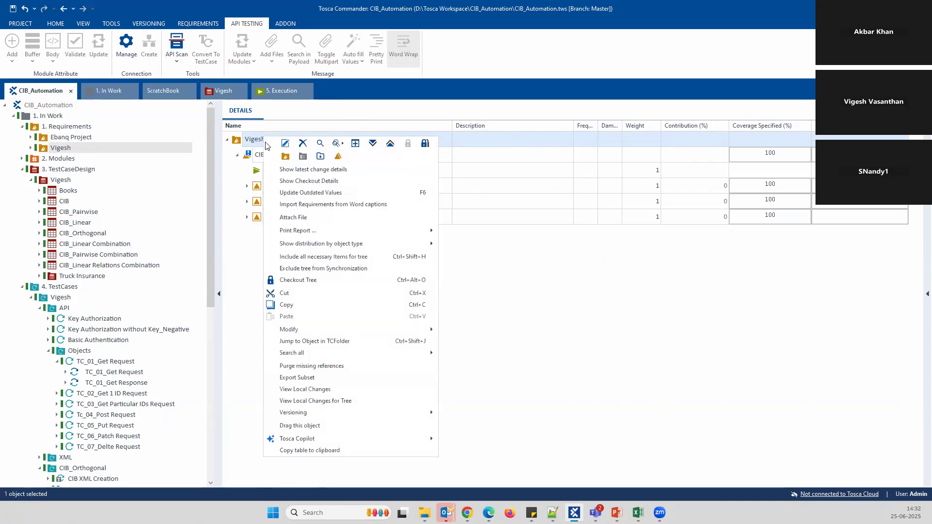
click(342, 193)
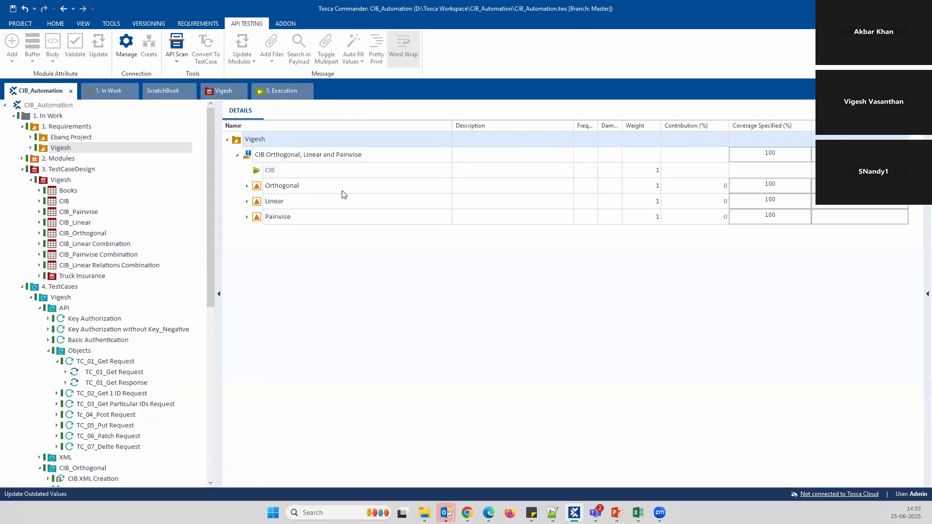
click(435, 288)
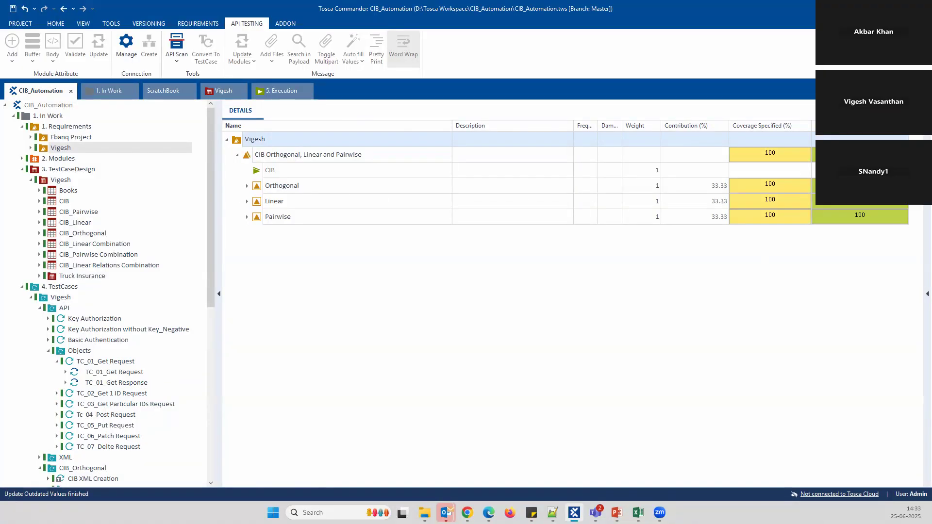
click(247, 186)
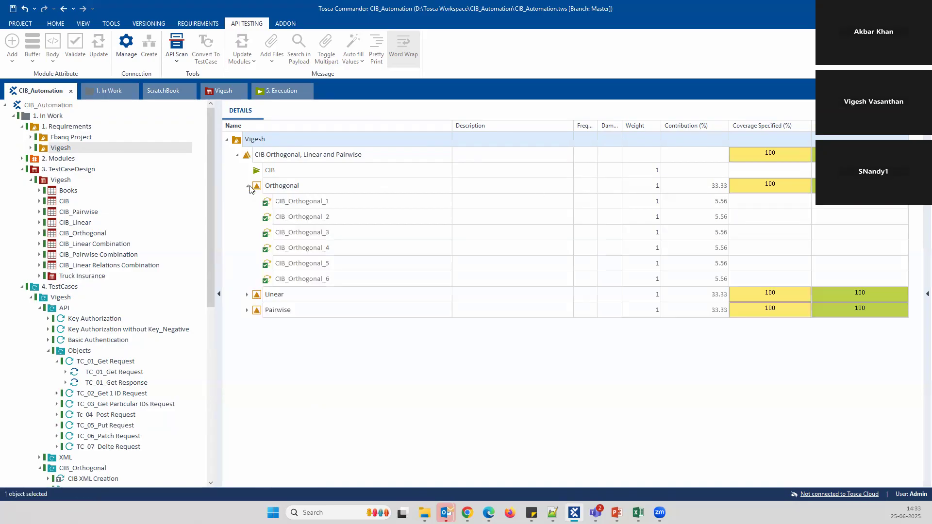
click(319, 206)
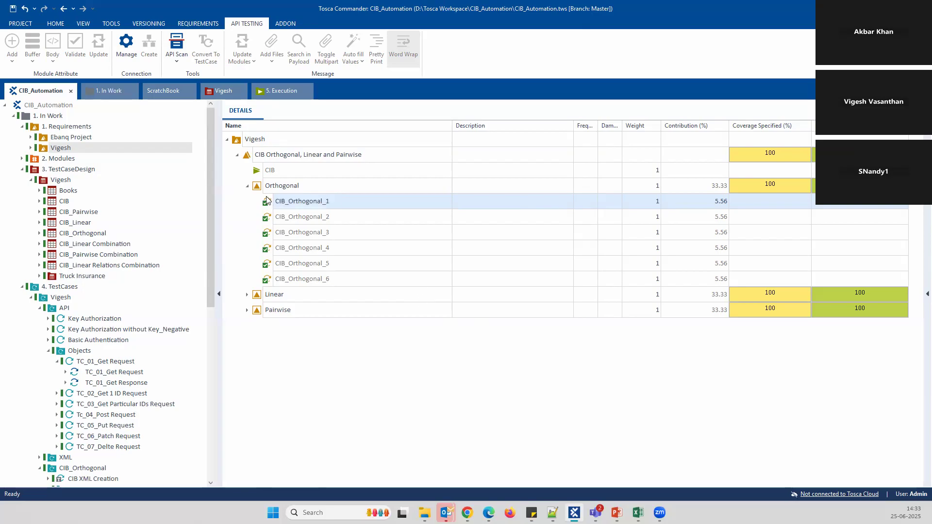
click(247, 186)
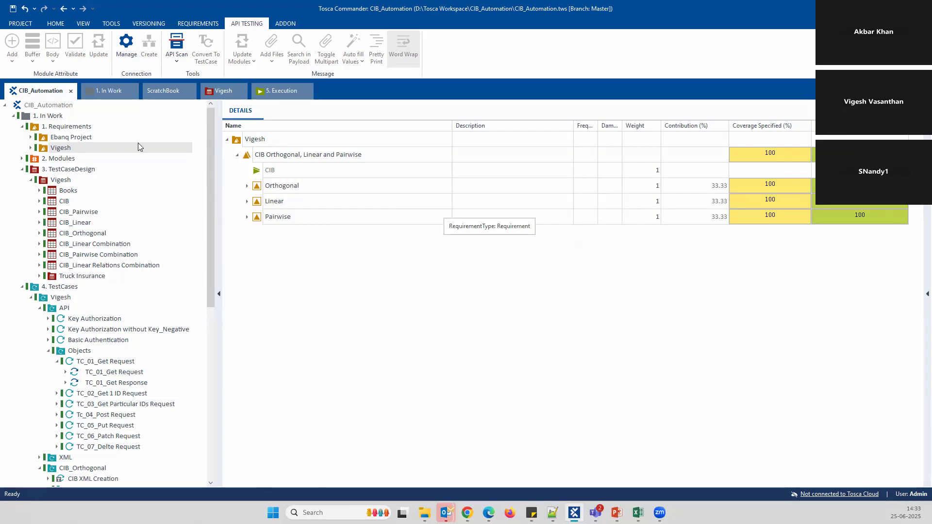
Select Requirements > Ebanq Project and expand its Web, Mobile and API groups
click(80, 140)
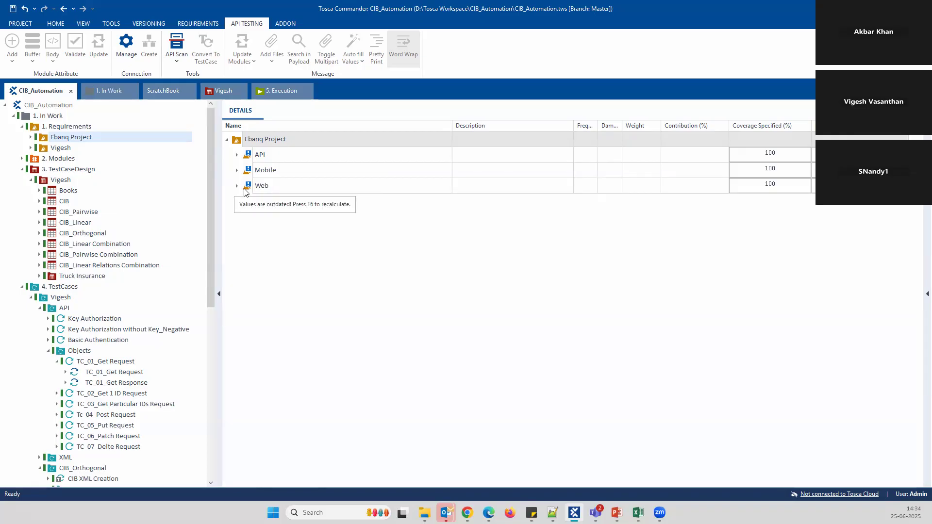
click(236, 186)
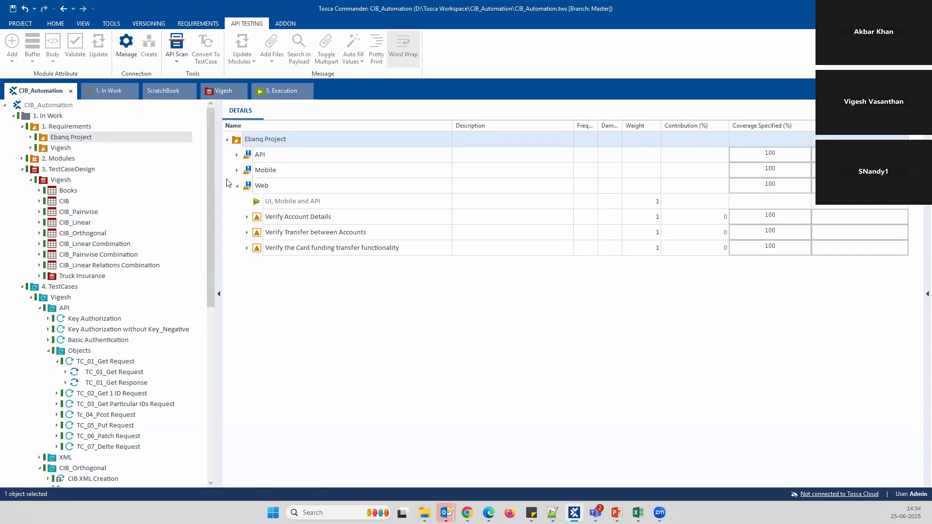
click(236, 171)
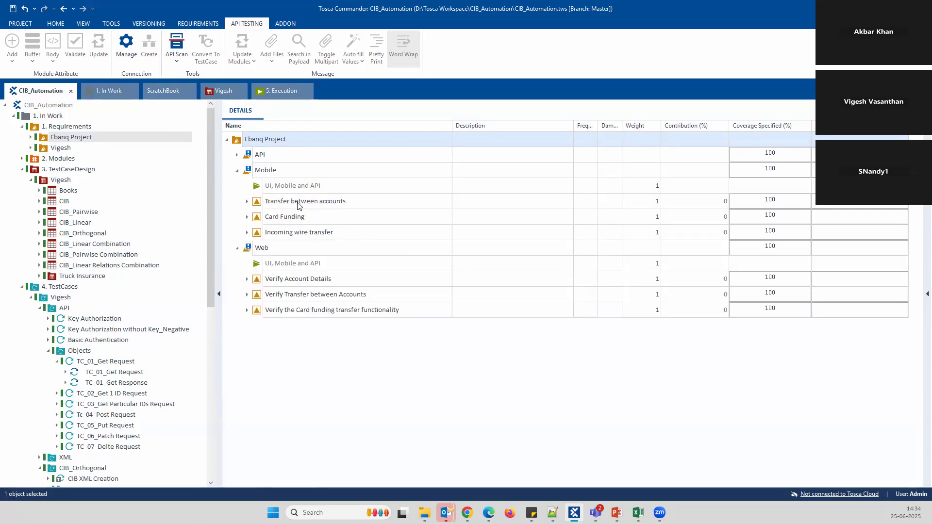
click(237, 155)
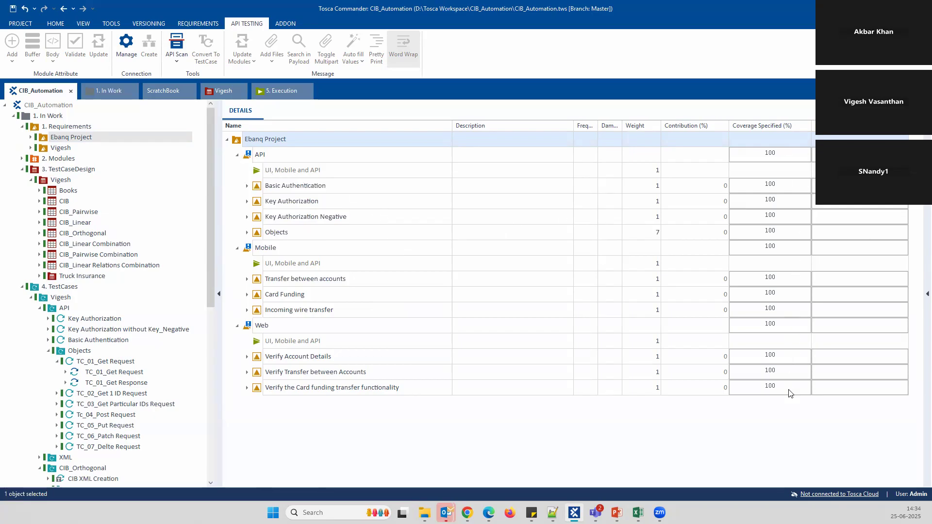
Run Update Outdated Values on the Ebanq Project requirements and confirm with OK
right_click(284, 138)
click(335, 193)
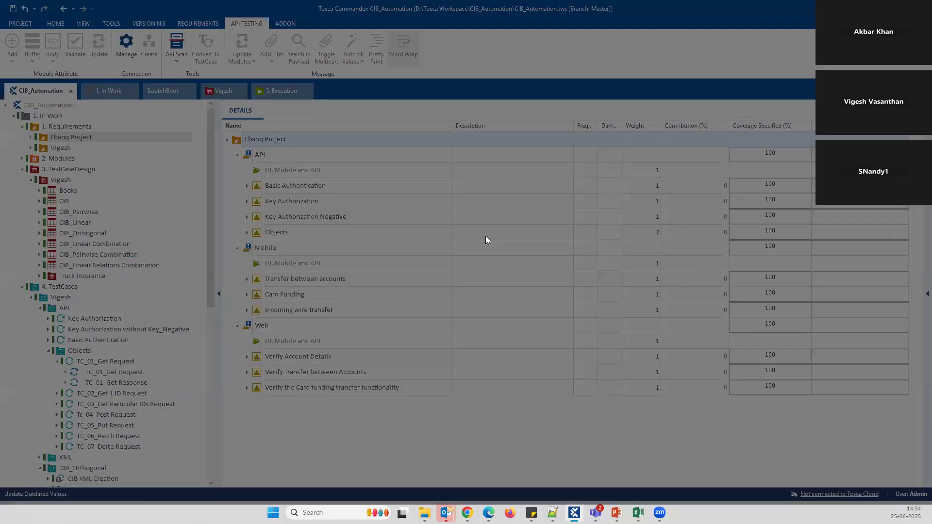
click(438, 289)
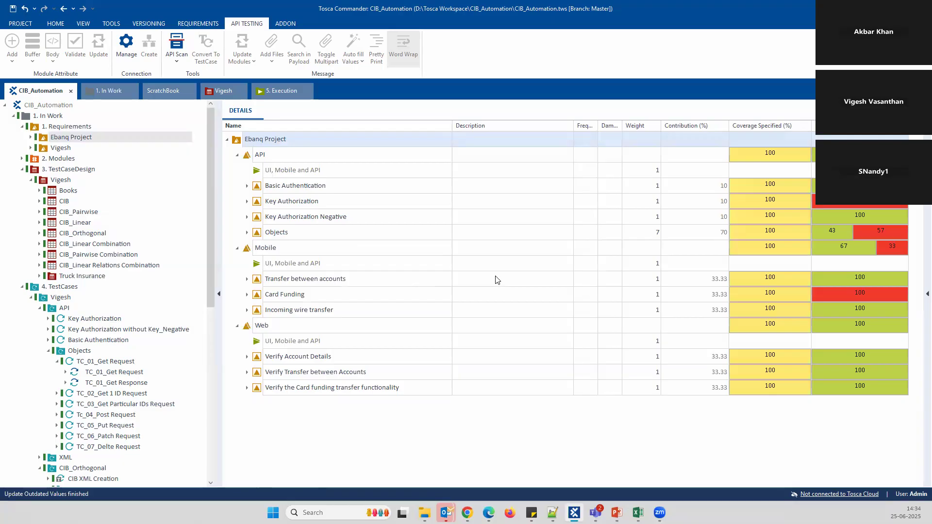
Collapse API, Mobile and Web, then expand API to review its 10/10/10/70% contributions
click(237, 155)
click(237, 170)
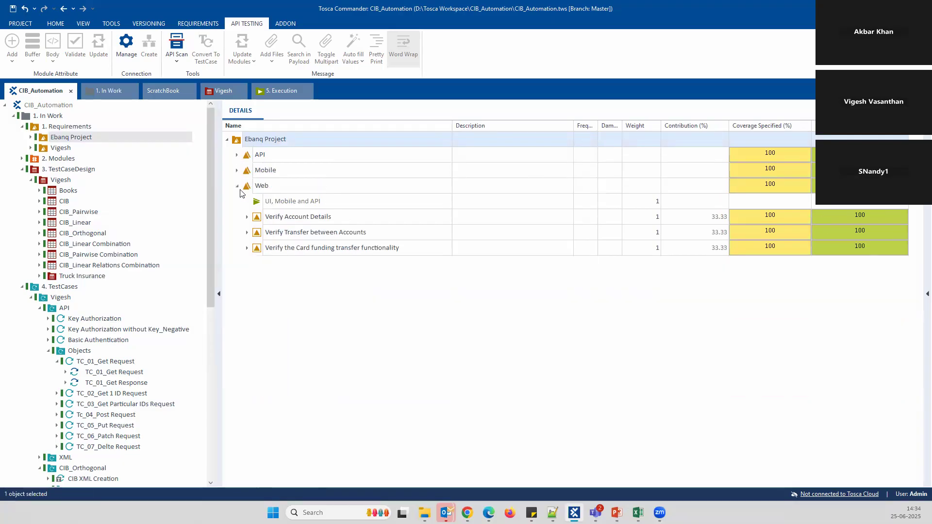
click(237, 186)
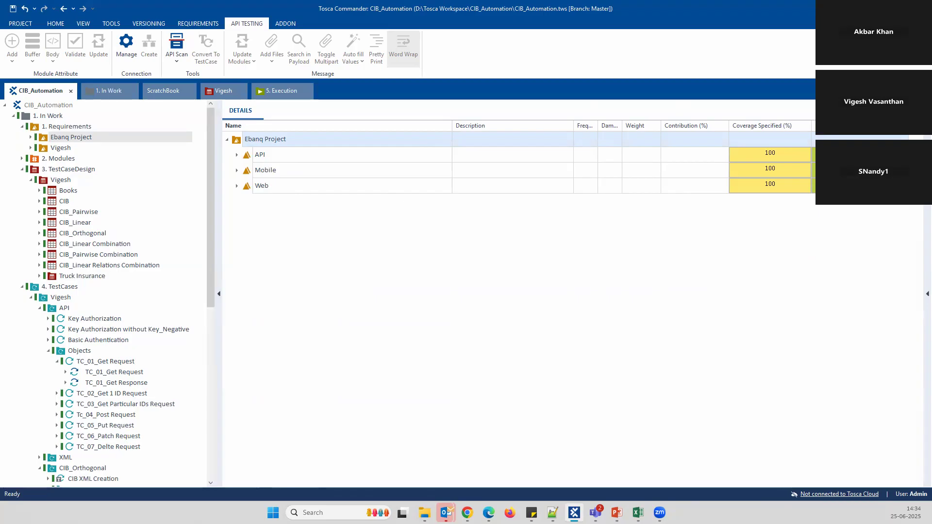
click(236, 156)
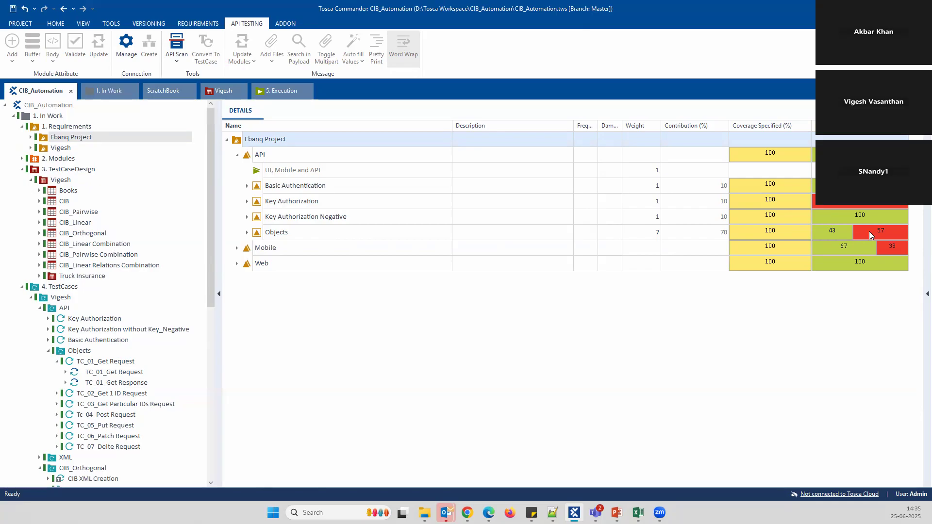
mouse_move(873, 234)
mouse_move(831, 238)
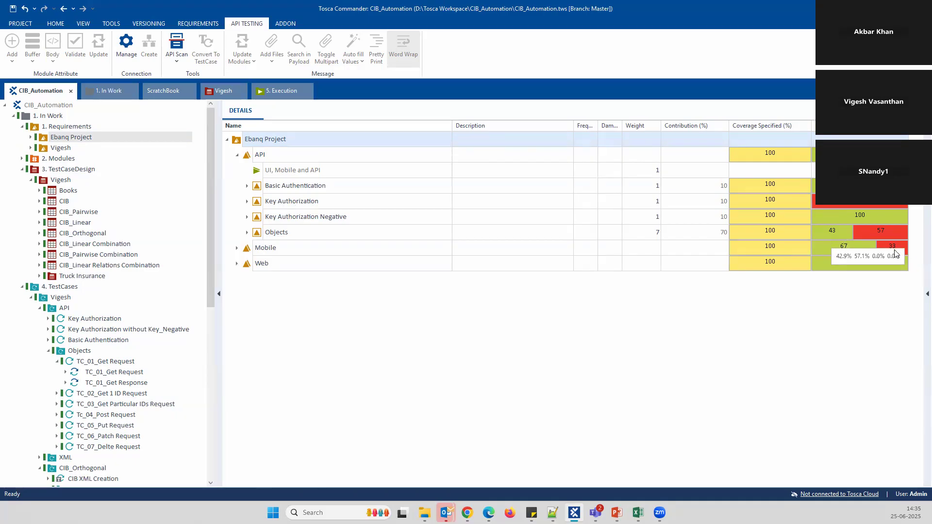
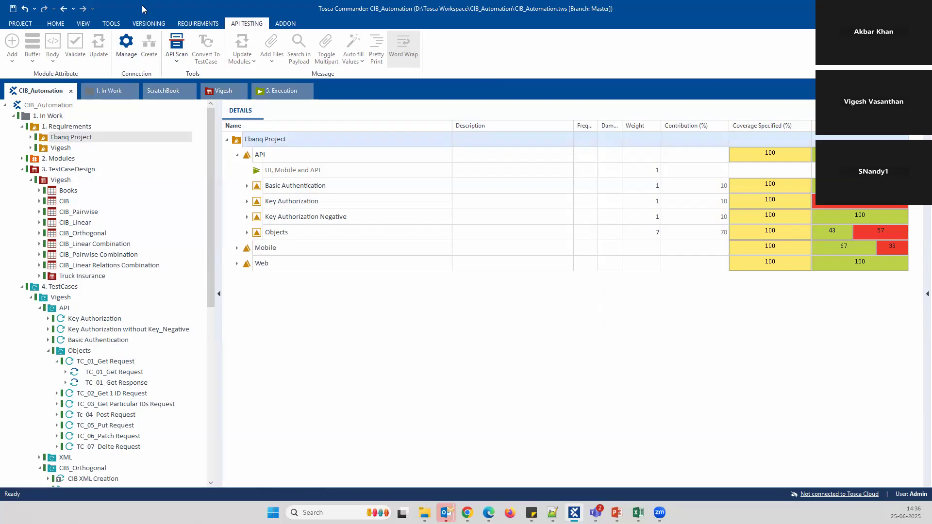
Collapse API and Ebanq Project in the Details grid and the 3. TestCaseDesign folder
click(237, 155)
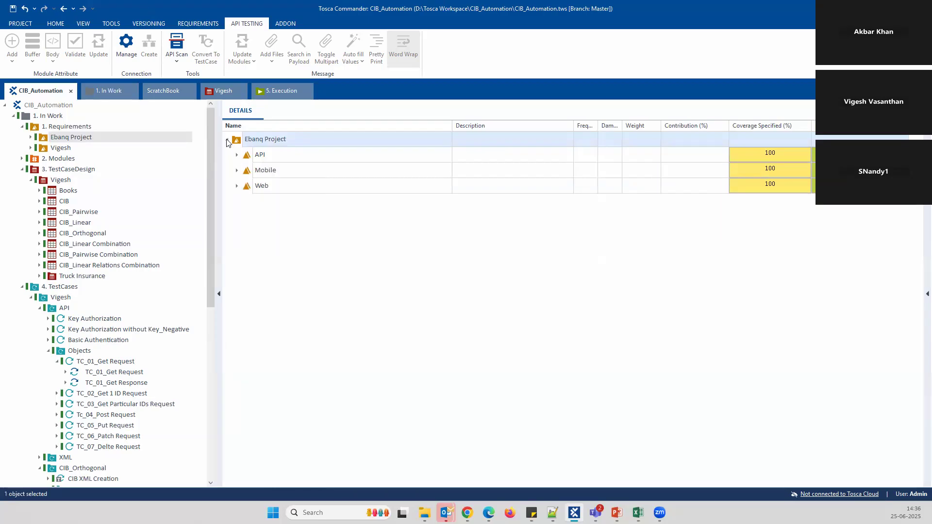
click(227, 141)
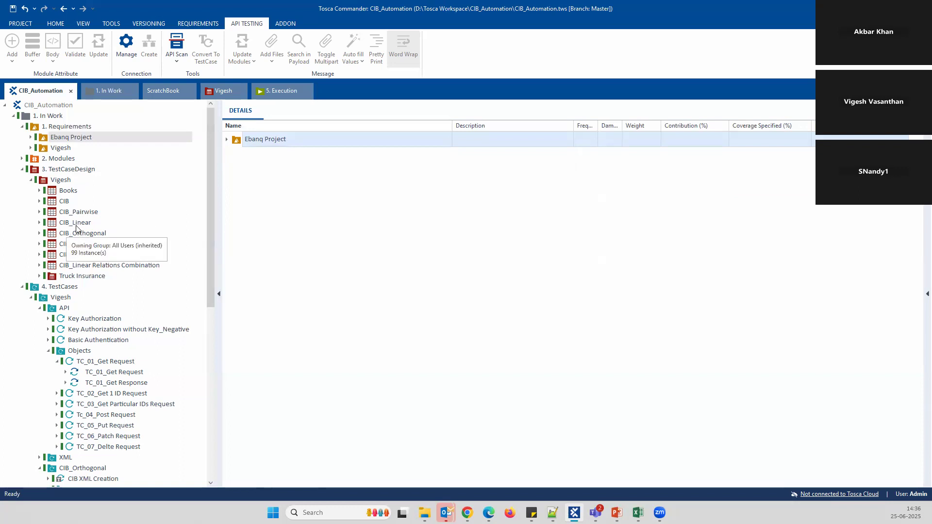
click(23, 170)
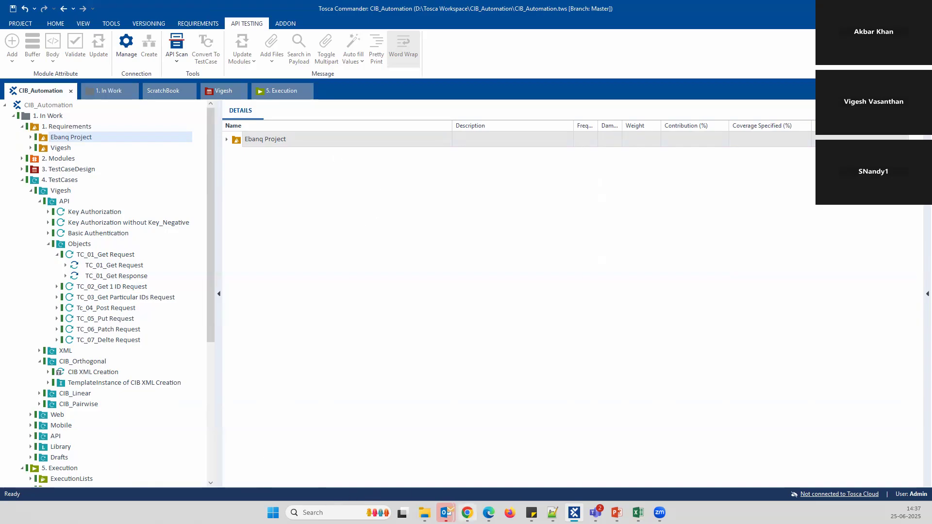
click(467, 512)
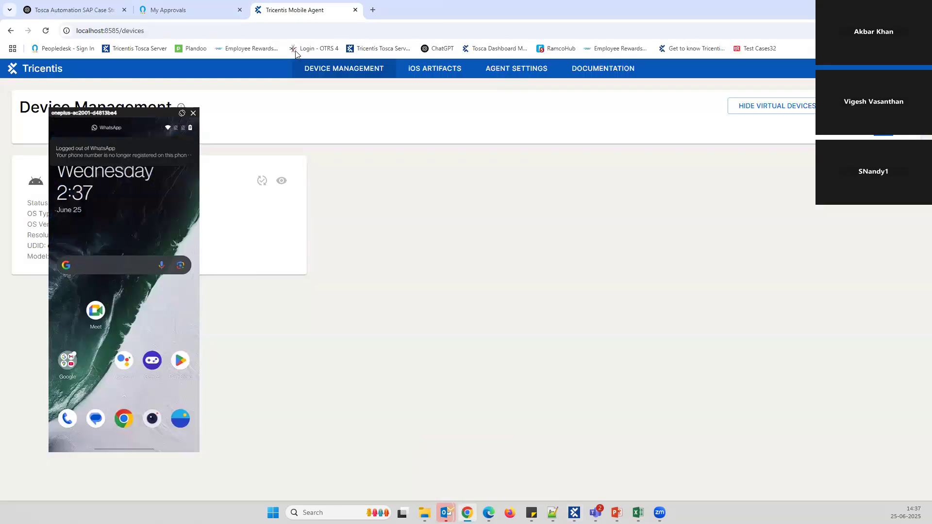
Open demo.ebanq.com in a new tab, sign in to the demo account, and go to Transfers
click(373, 10)
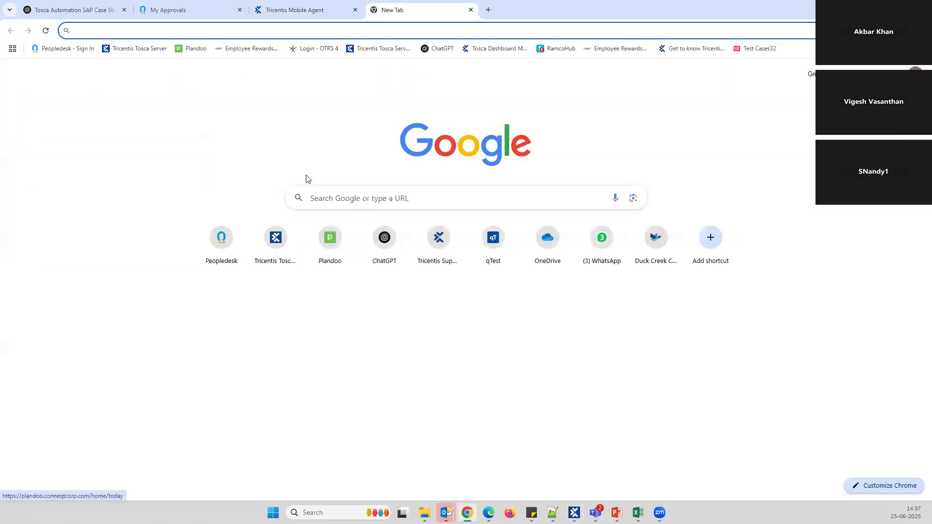
text(ebanq)
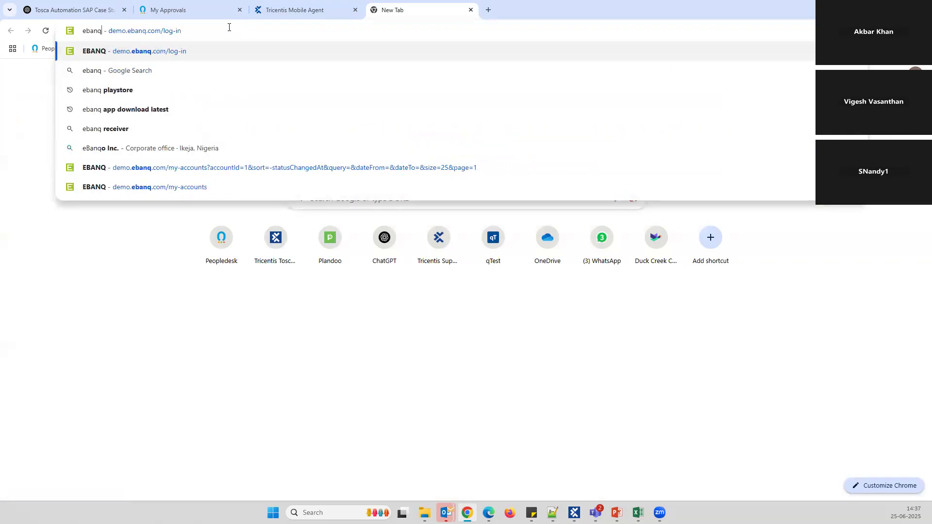
key(Return)
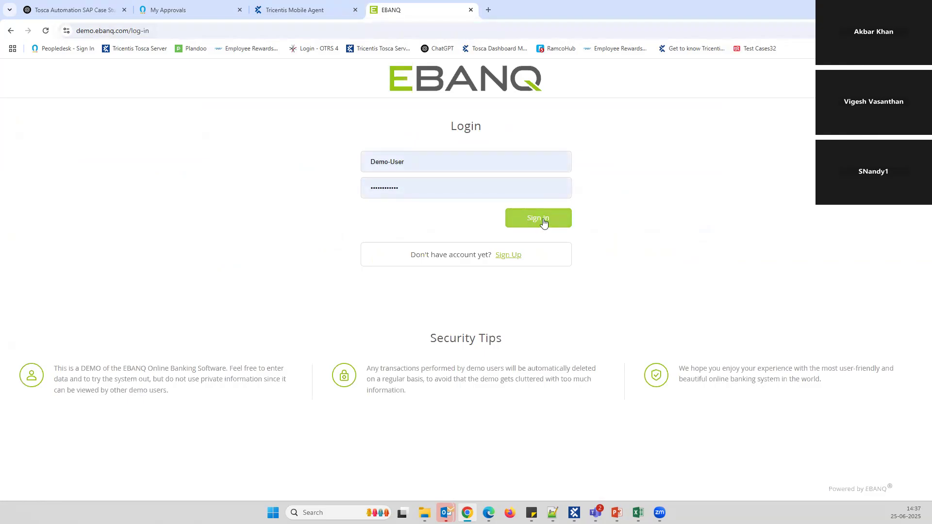
click(543, 219)
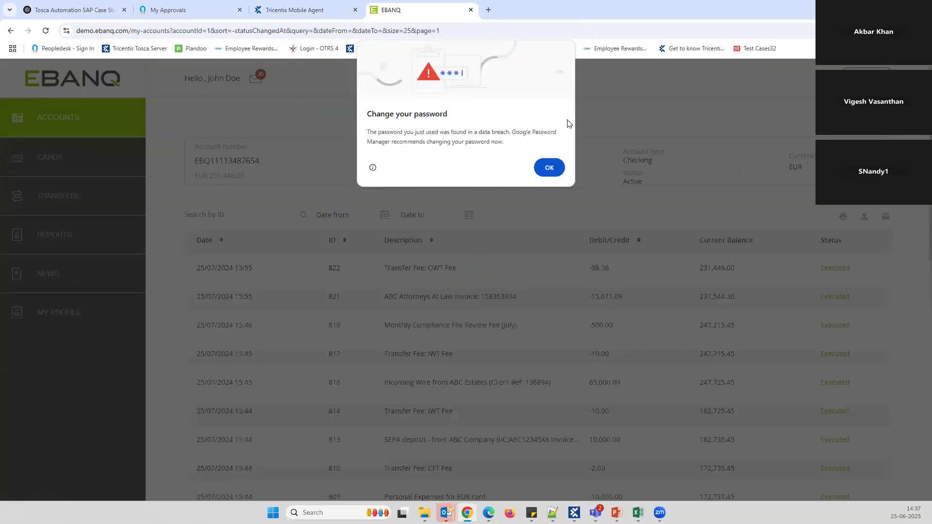
click(550, 166)
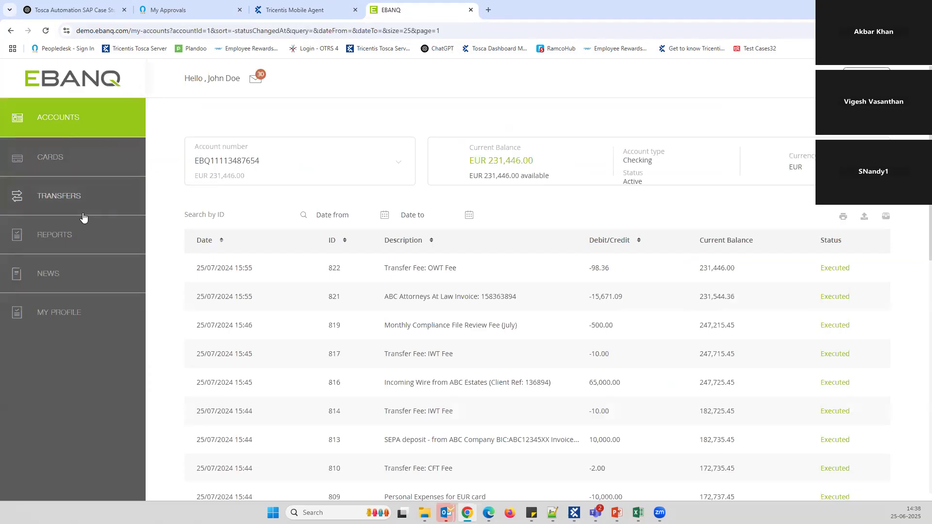
click(113, 193)
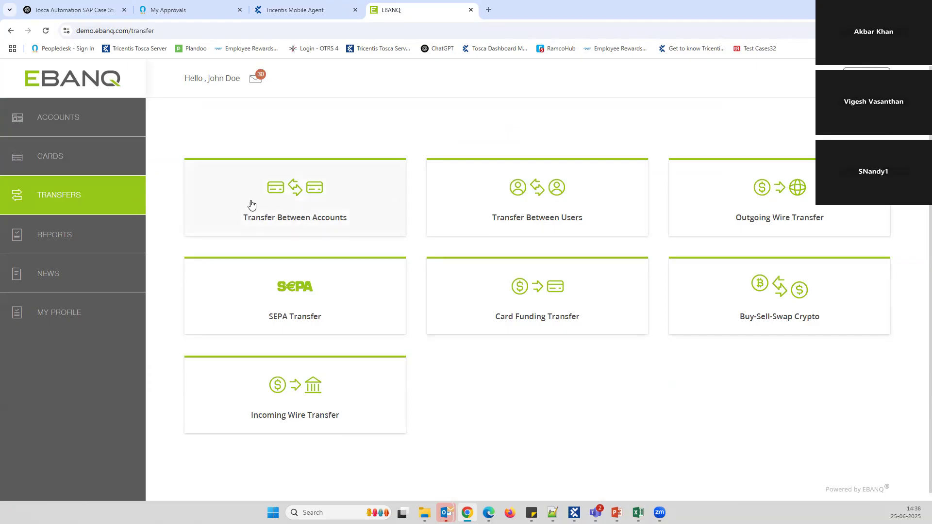
Fill a Transfer Between Accounts form: checking to savings, amount 563, description 'test'
click(355, 194)
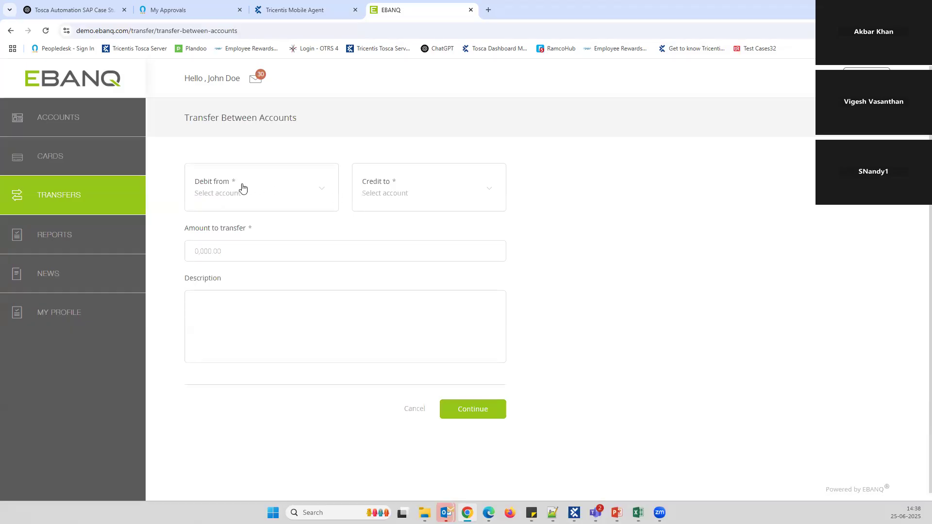
click(330, 198)
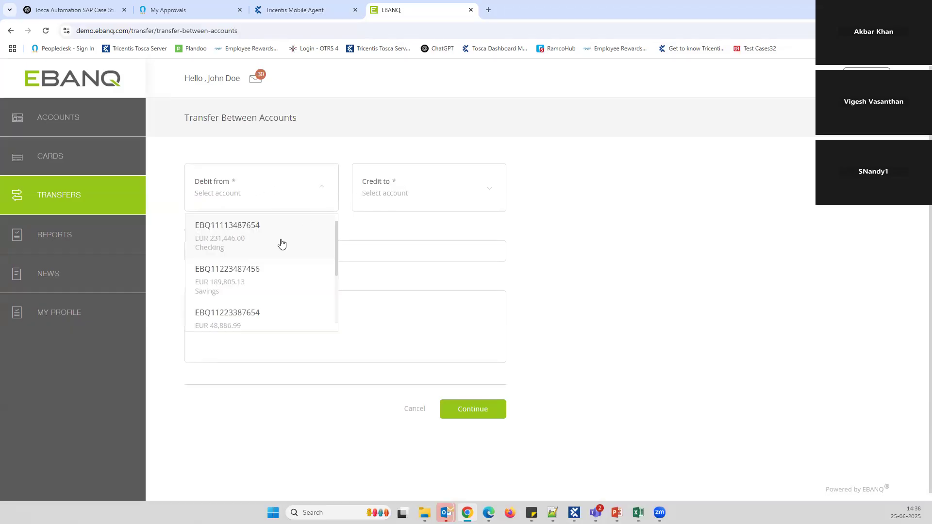
click(280, 242)
click(422, 201)
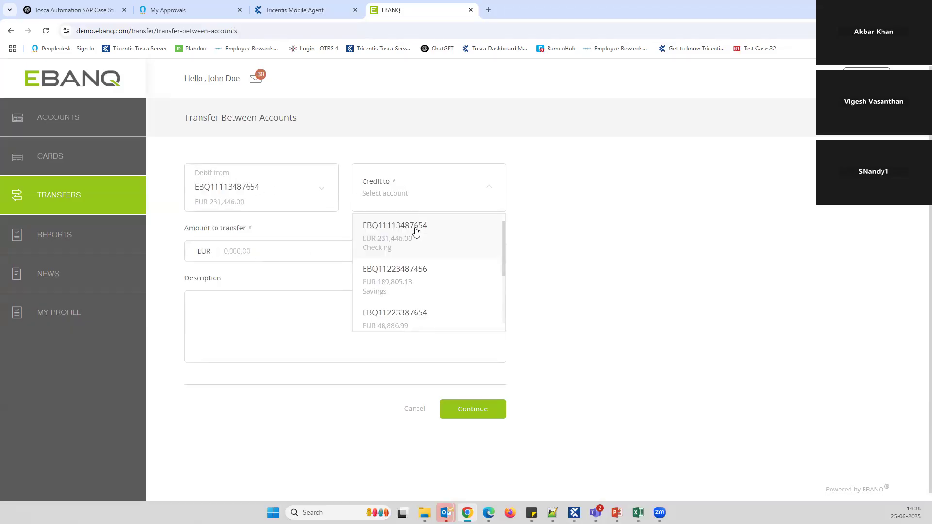
click(405, 289)
click(259, 260)
text(563245)
click(216, 303)
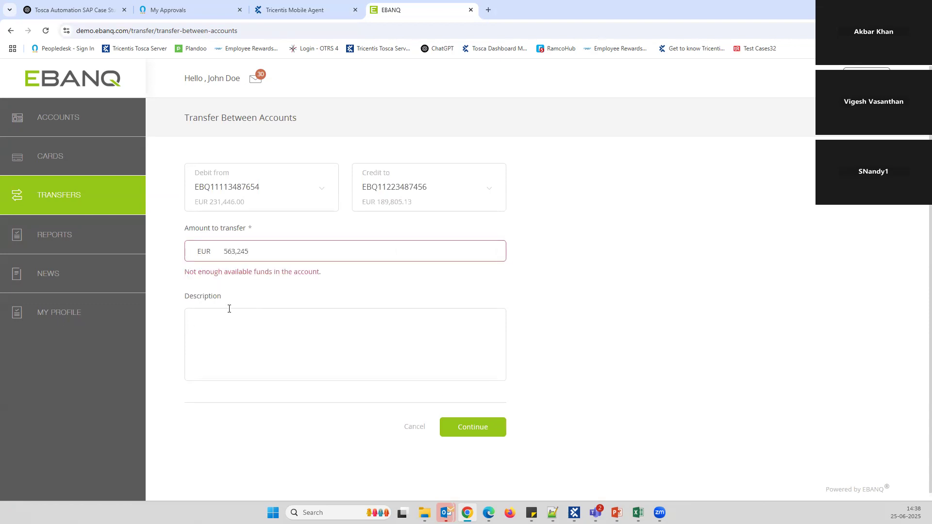
drag(239, 254, 327, 255)
key(BackSpace)
click(333, 354)
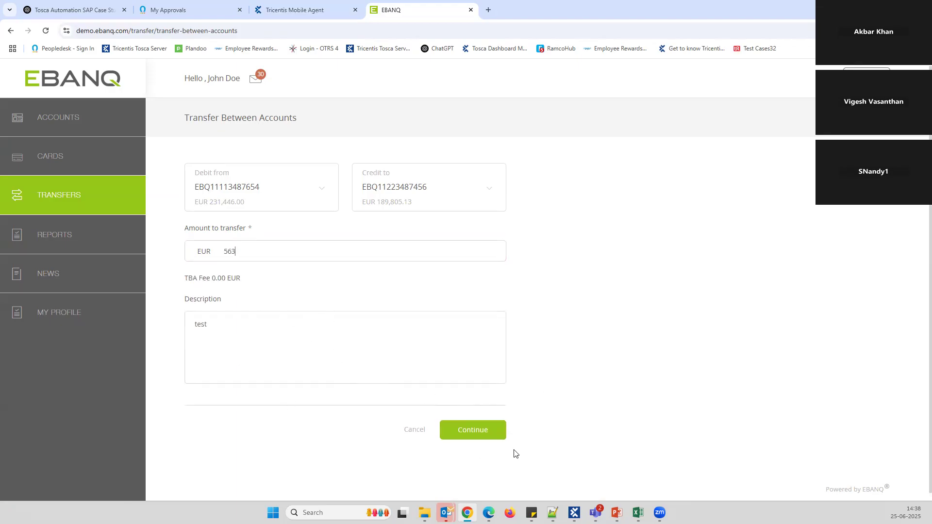
Continue and confirm the transfer, noting the request ID sent for approval
click(484, 434)
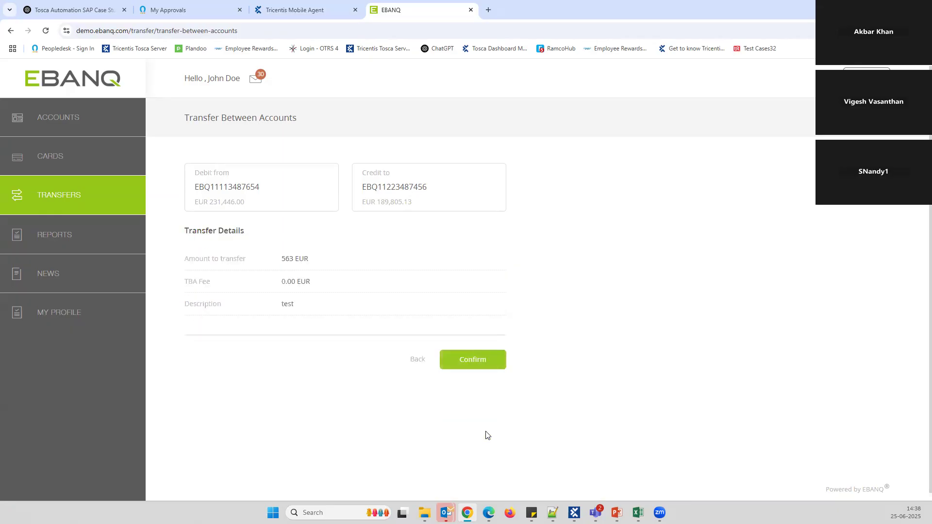
click(484, 358)
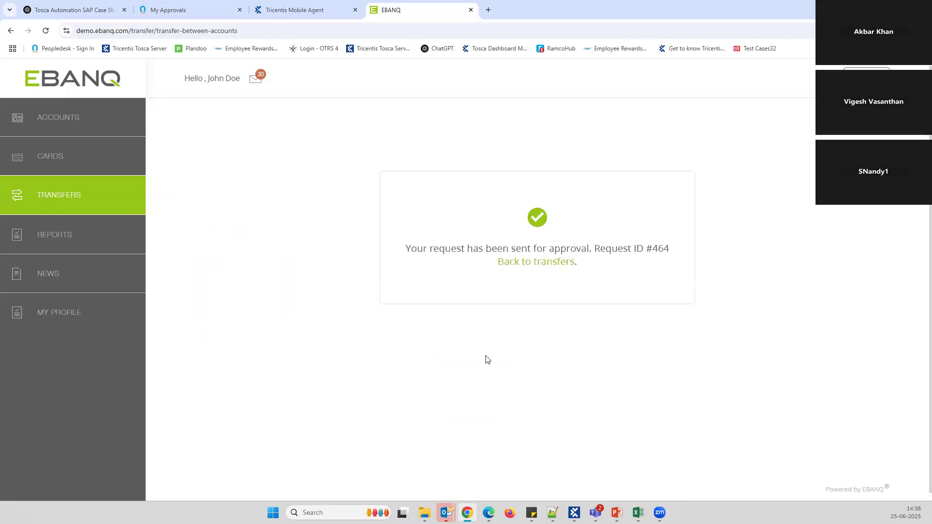
drag(670, 249, 648, 248)
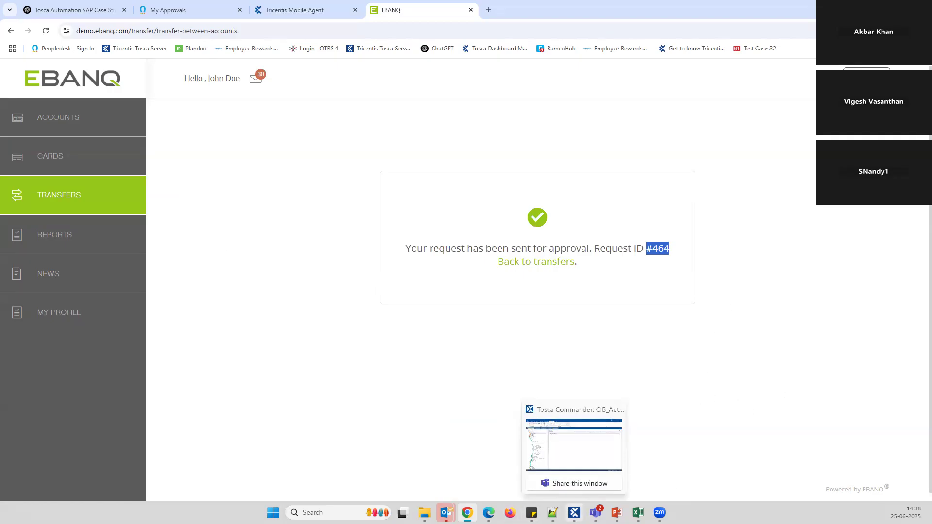
click(574, 513)
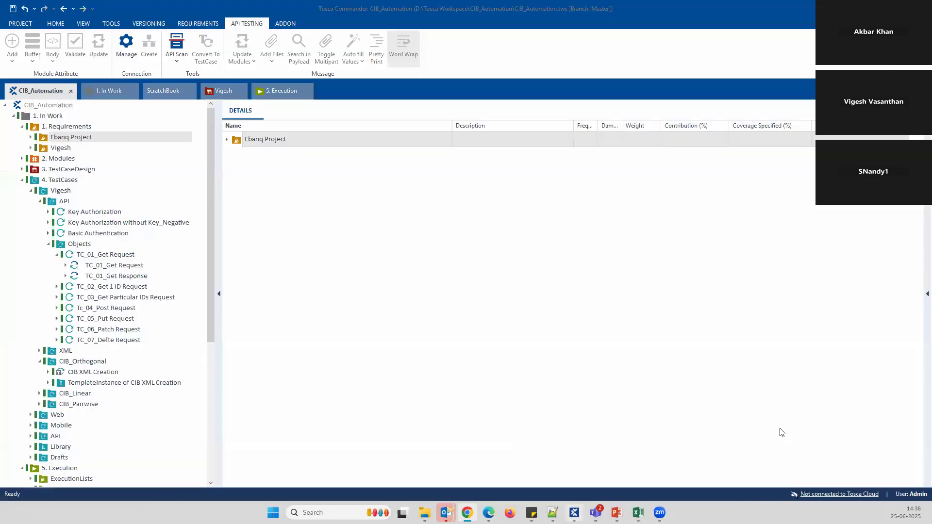
Collapse the Objects, API, CIB_Orthogonal and Vigesh folders, expand Web, and select Verify the Transfer between Accounts
click(48, 243)
click(40, 201)
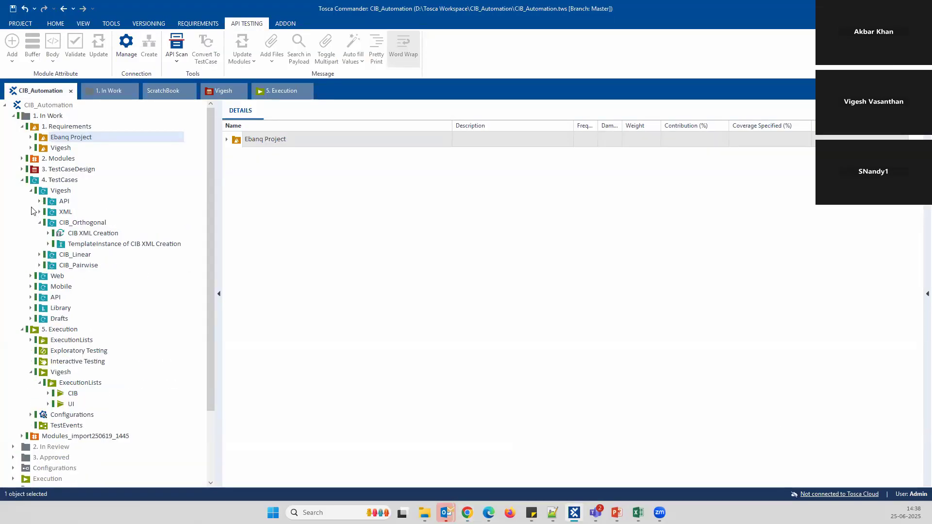
click(39, 222)
click(30, 254)
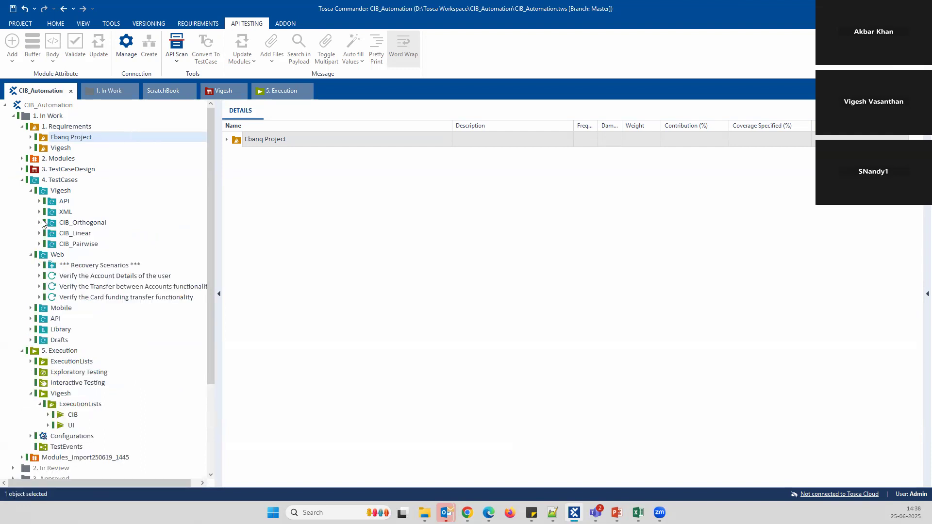
click(31, 191)
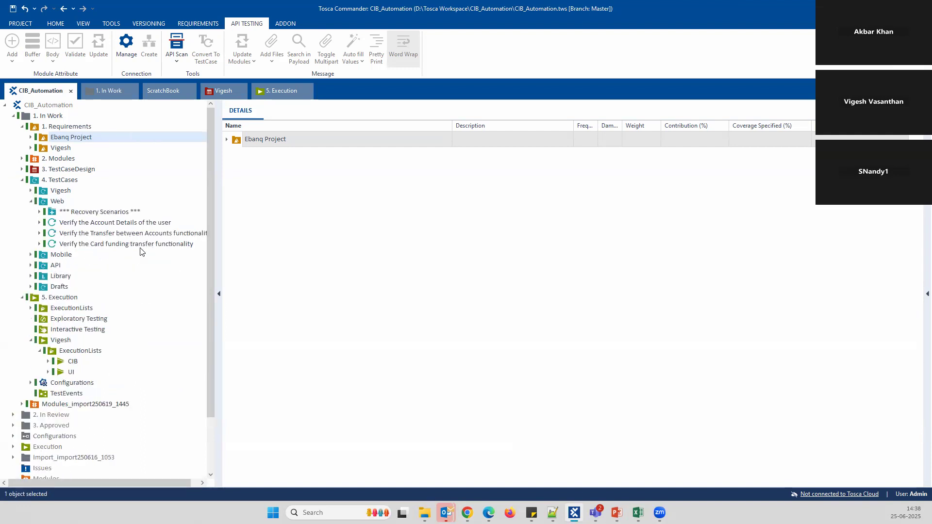
click(112, 236)
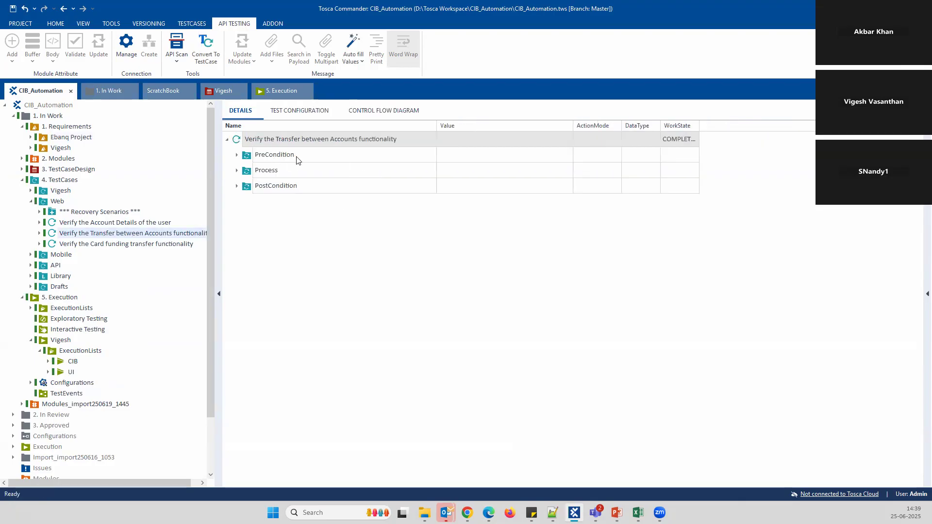
Expand the test case's PreCondition, Process, Sucess Message and TBox Take Screenshot steps to review them
click(237, 155)
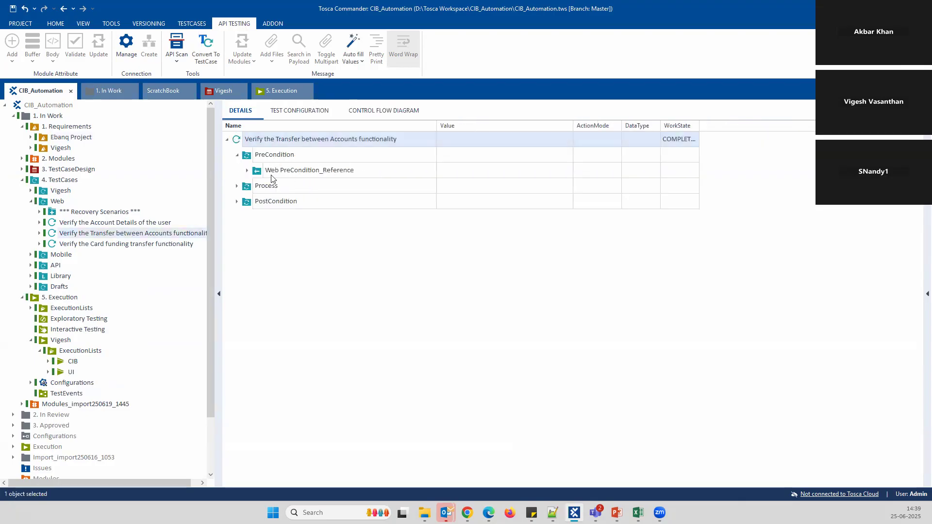
click(247, 171)
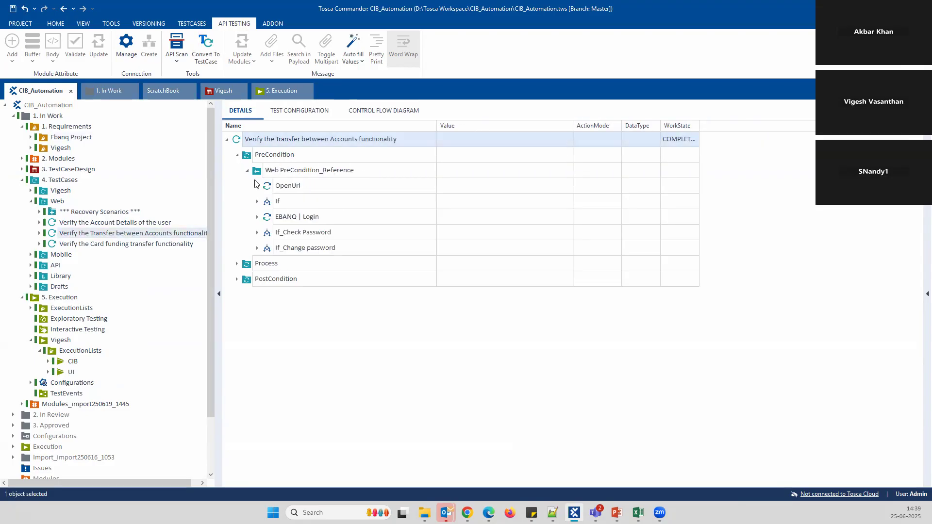
click(237, 263)
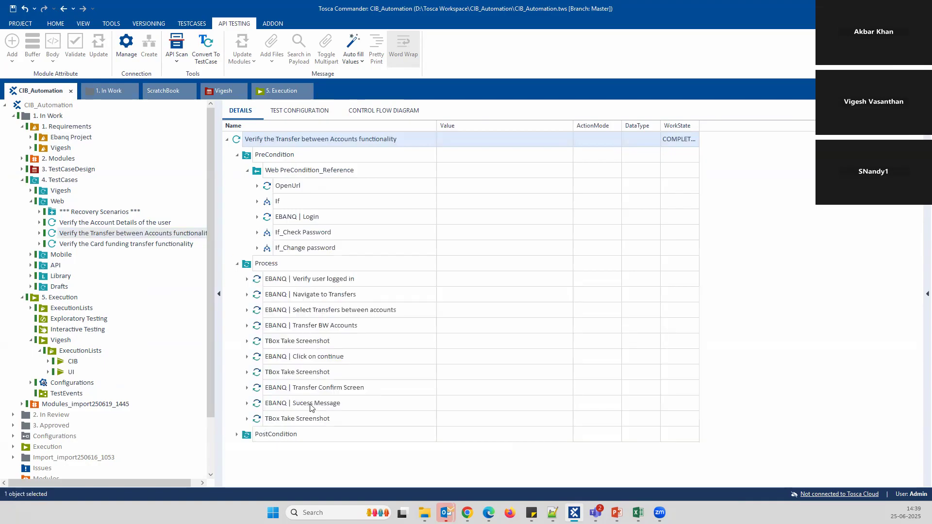
click(247, 403)
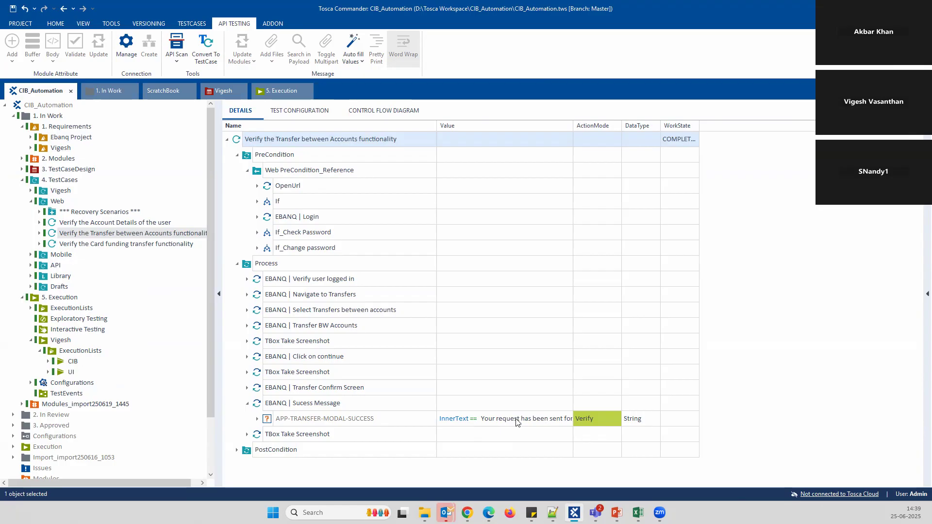
click(549, 422)
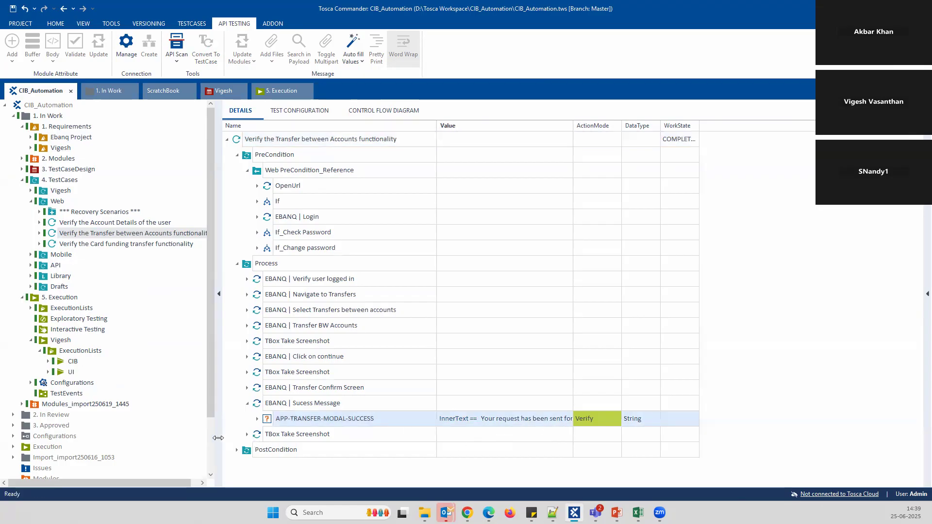
click(246, 434)
scroll(347, 394, down, 2)
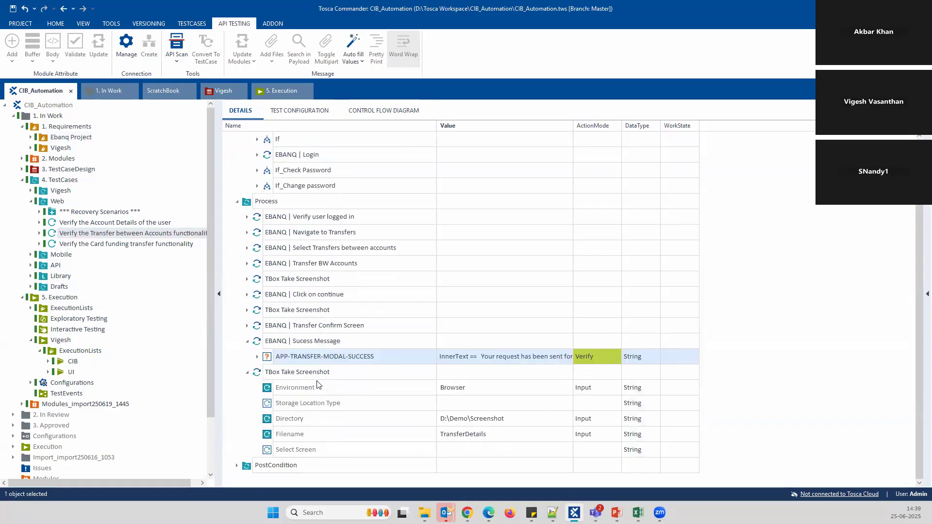
Collapse Sucess Message, TBox Take Screenshot, PreCondition and Process, then bring up EBANQ
click(247, 341)
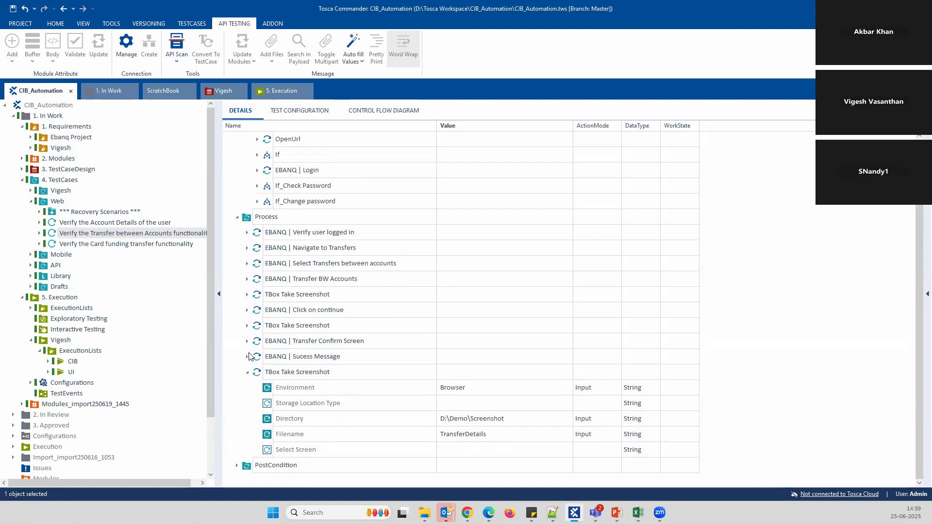
click(247, 372)
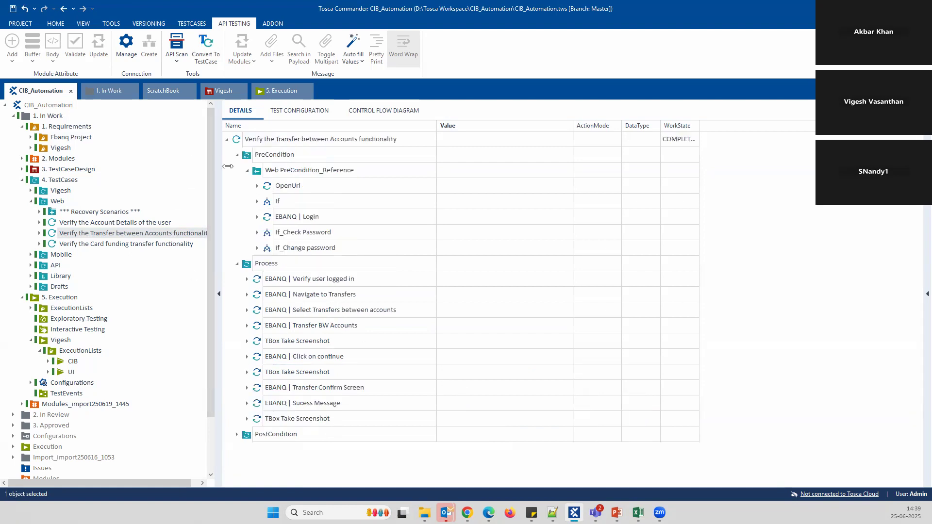
click(238, 155)
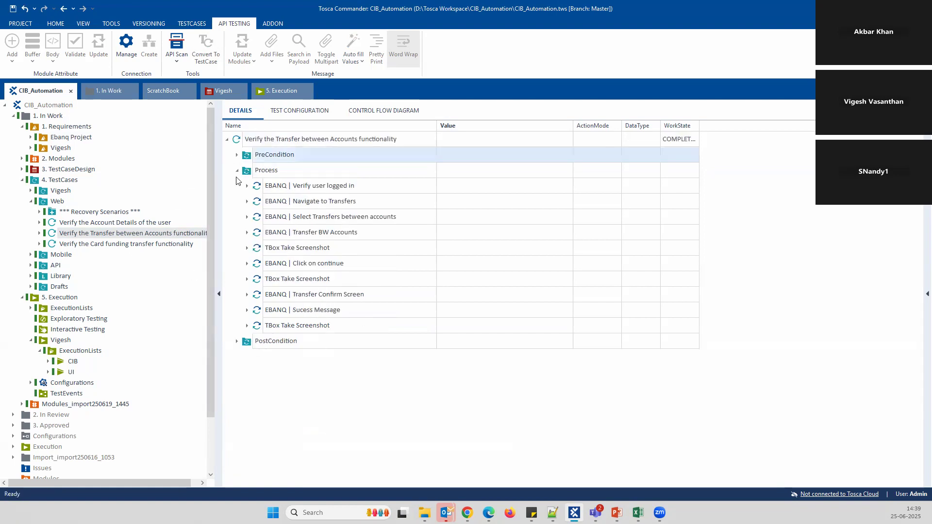
click(238, 171)
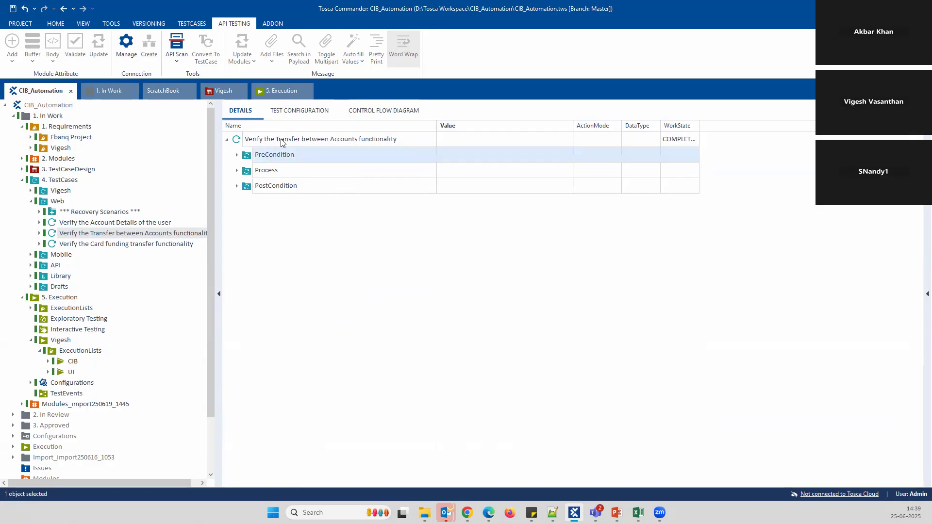
click(467, 513)
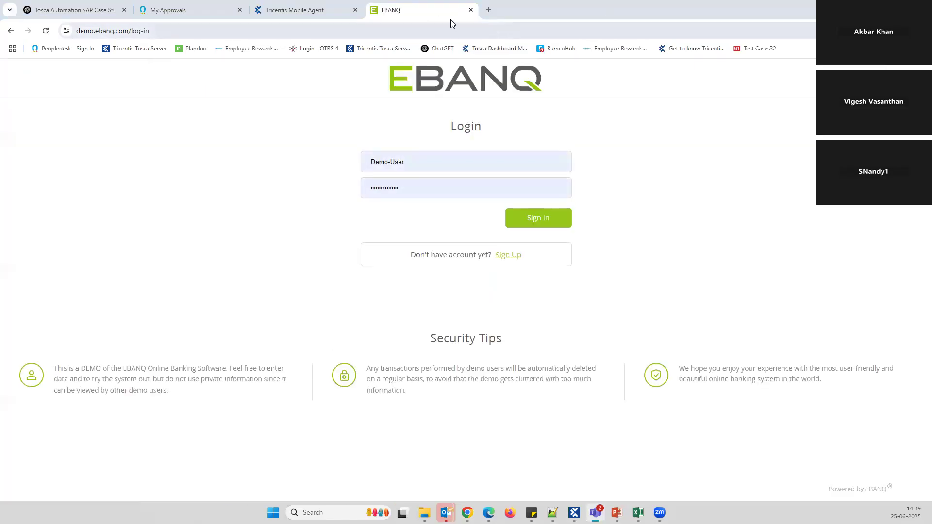
Close the EBANQ tab and run Verify the Transfer between Accounts in the ScratchBook
click(471, 10)
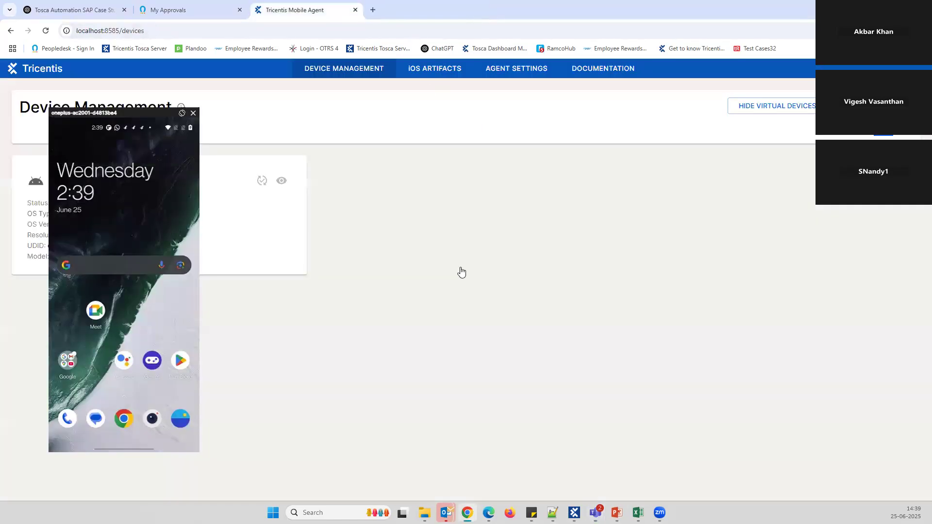
click(574, 512)
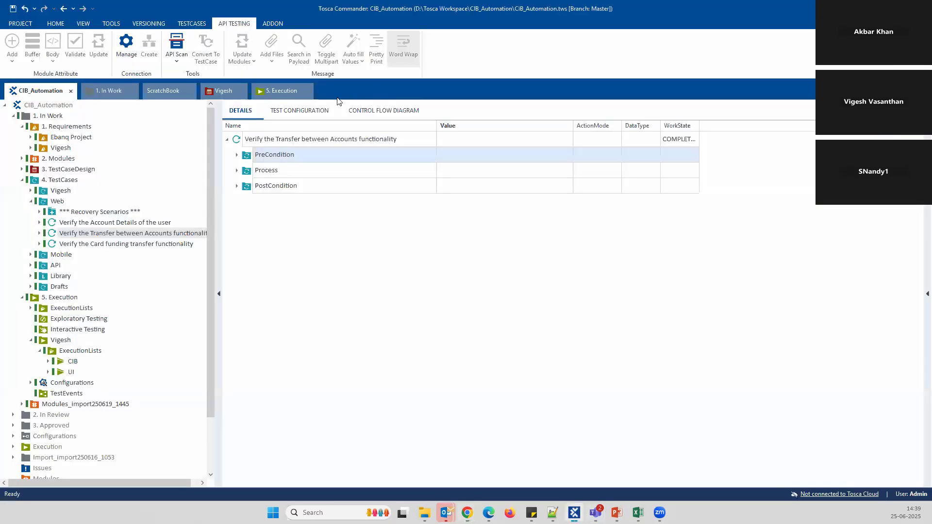
right_click(273, 141)
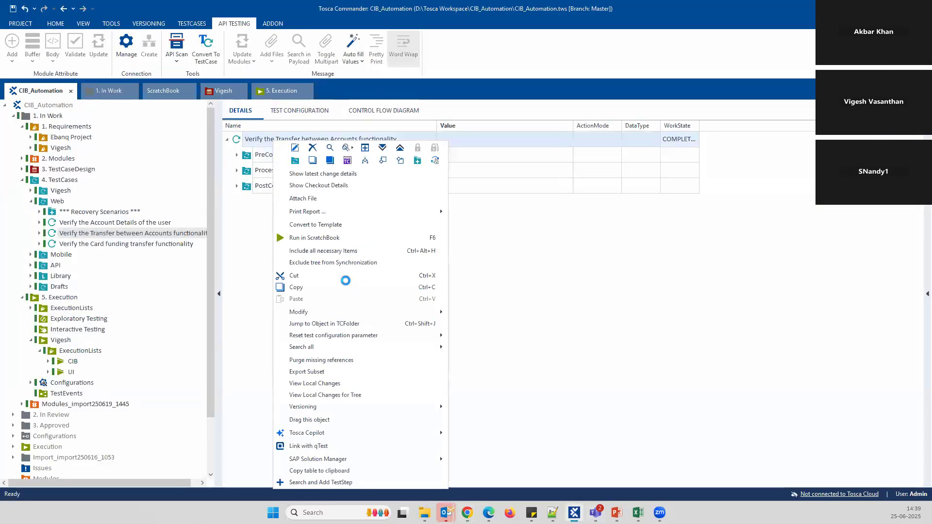
click(326, 237)
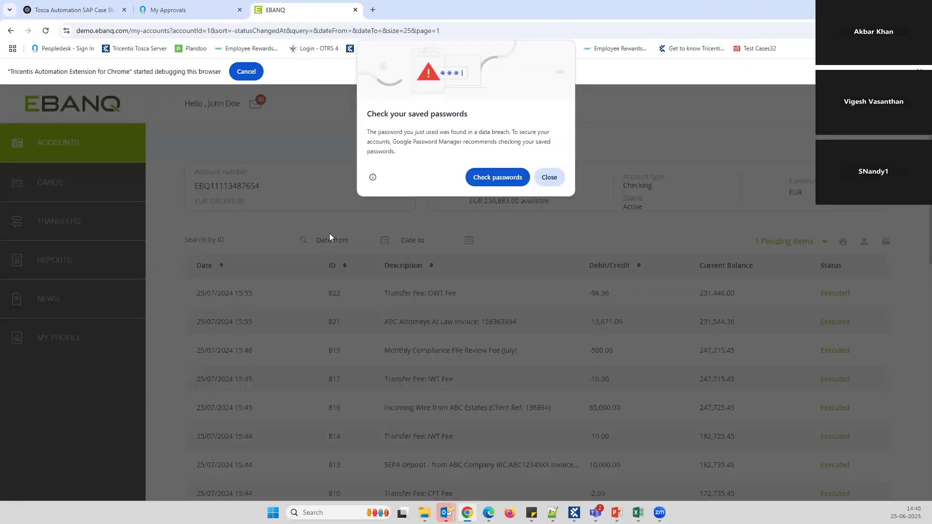
Dismiss the password popups and open the Transfer Between Accounts form
click(549, 178)
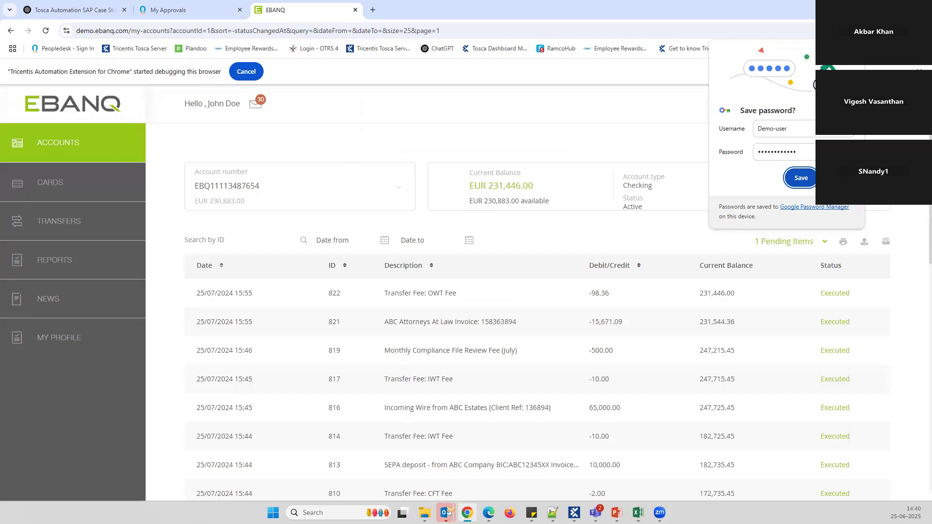
key(Escape)
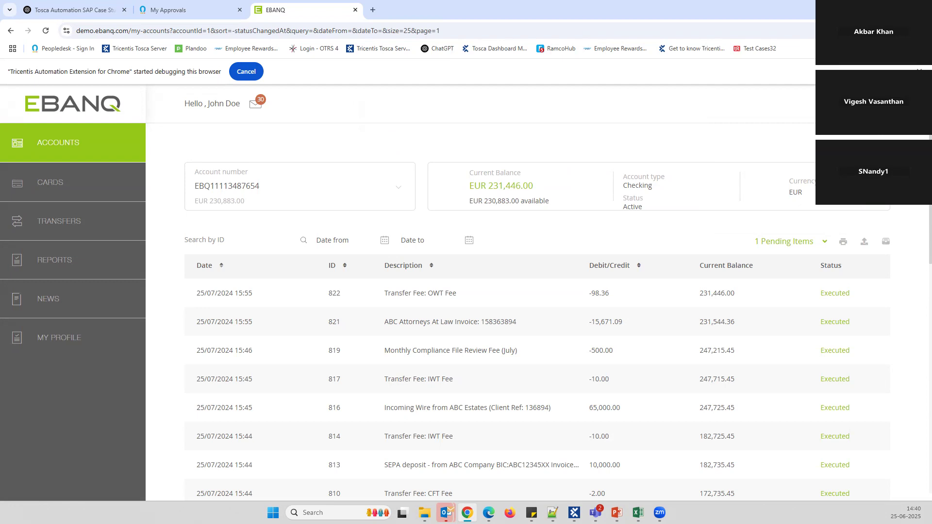
click(73, 223)
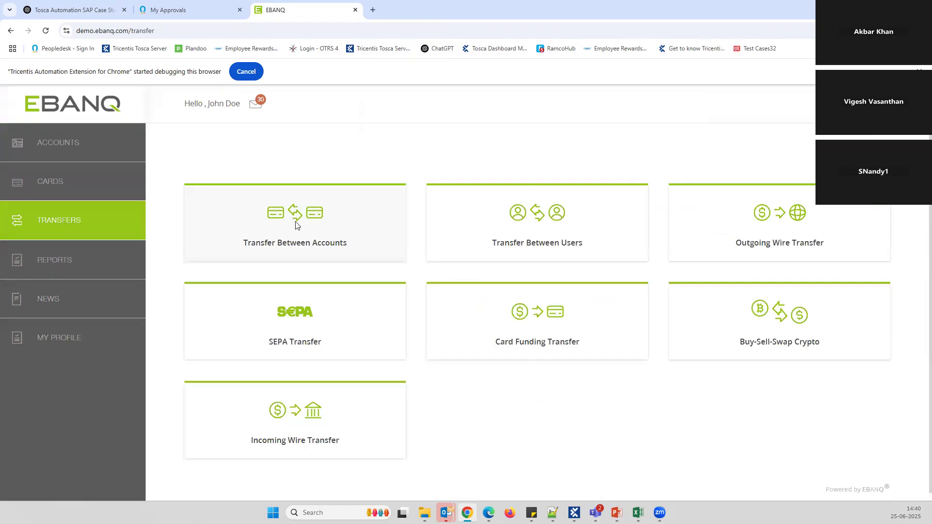
click(297, 224)
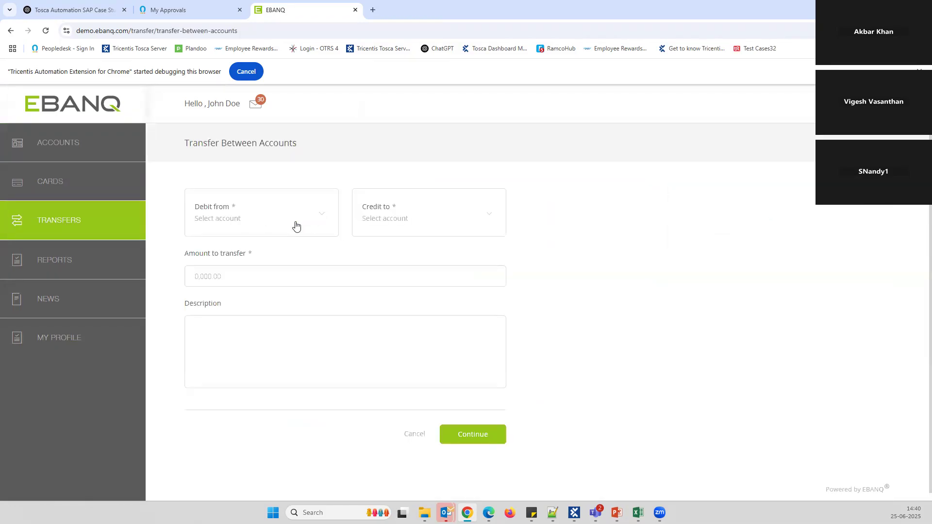
Transfer 100 EUR from checking to savings, described 'Transfered Amount', and confirm it
click(261, 217)
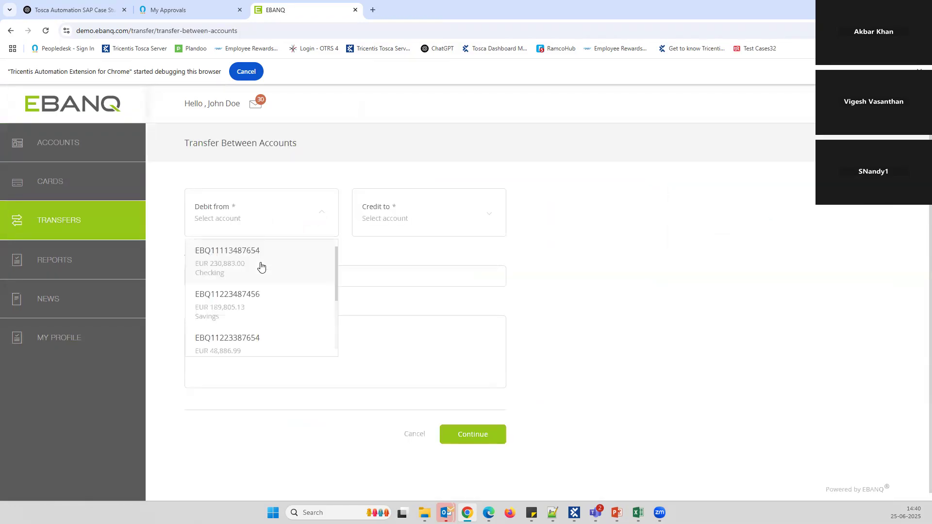
click(262, 266)
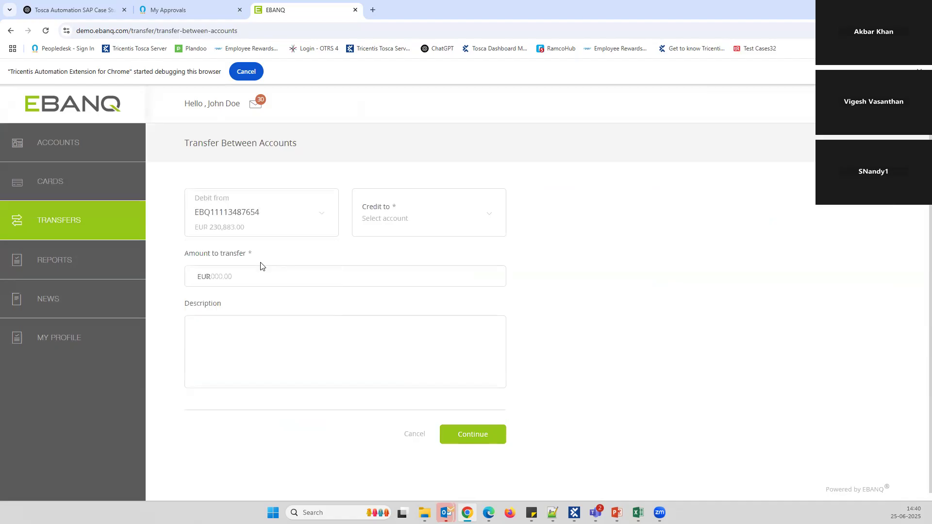
click(430, 217)
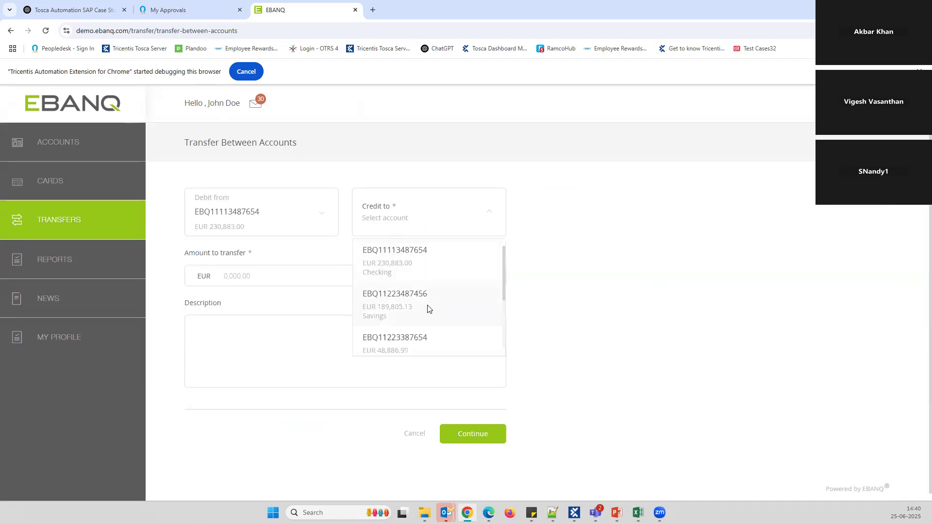
click(428, 309)
text(100)
key(Tab)
text(Transfered Amount)
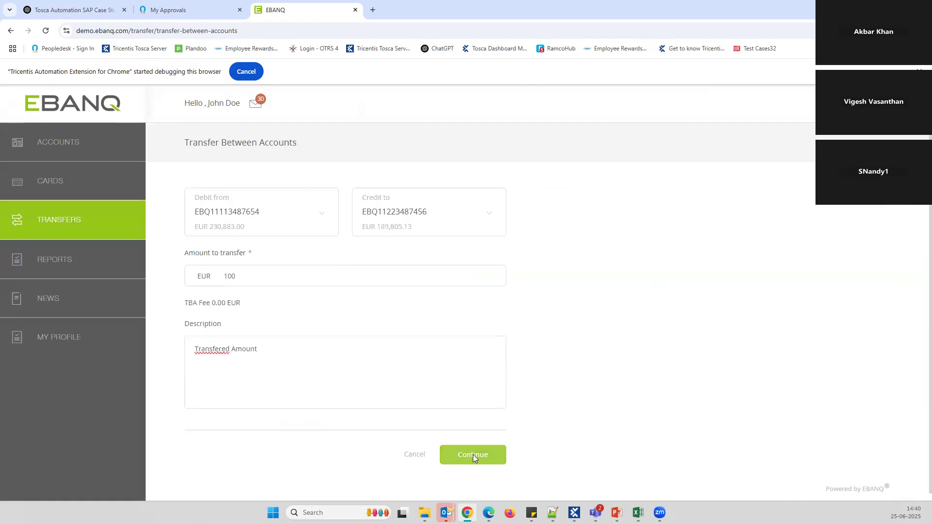
click(472, 455)
click(473, 362)
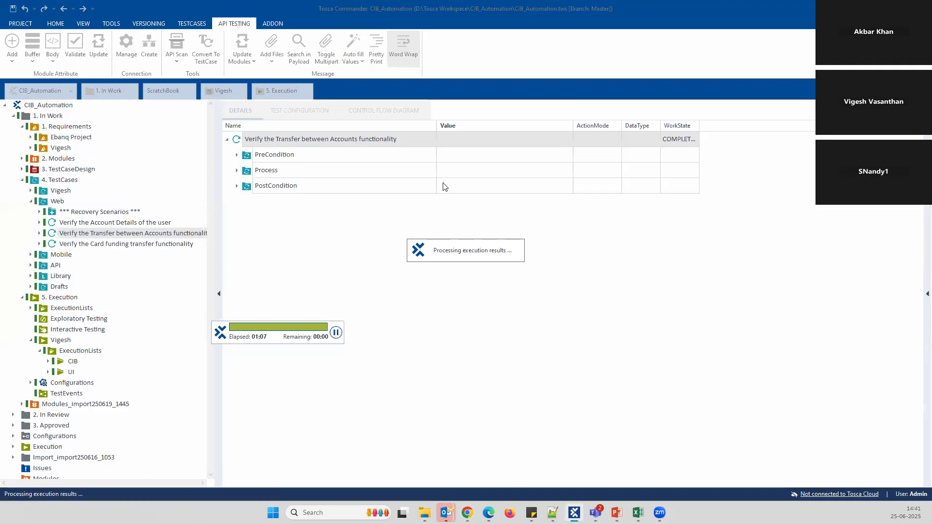
Expand the PreCondition, Web PreCondition_Reference, Process and Sucess Message results and widen the grid for screenshot thumbnails
click(354, 155)
click(364, 170)
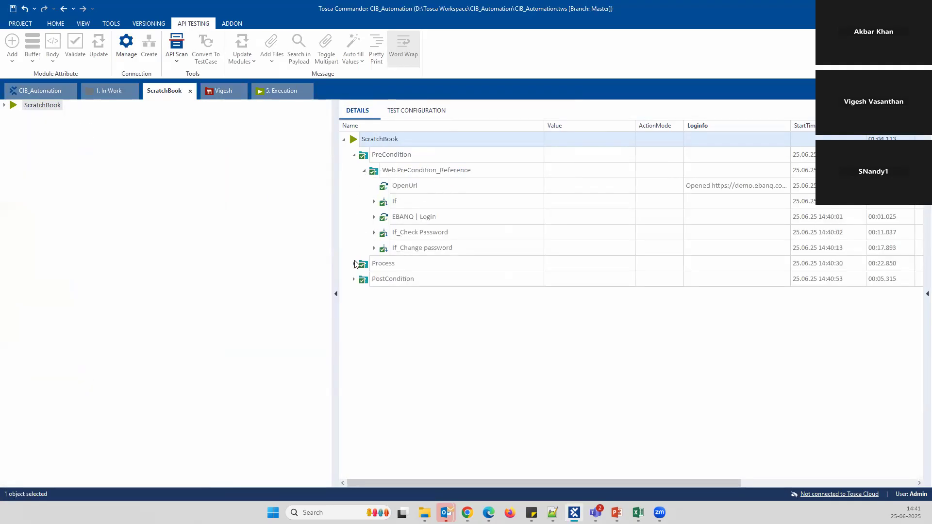
click(354, 264)
scroll(419, 286, down, 1)
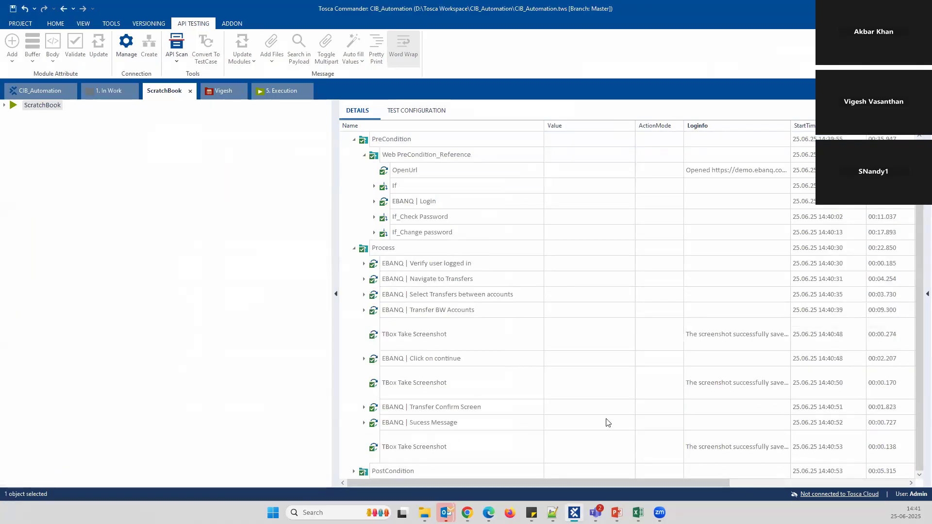
click(364, 422)
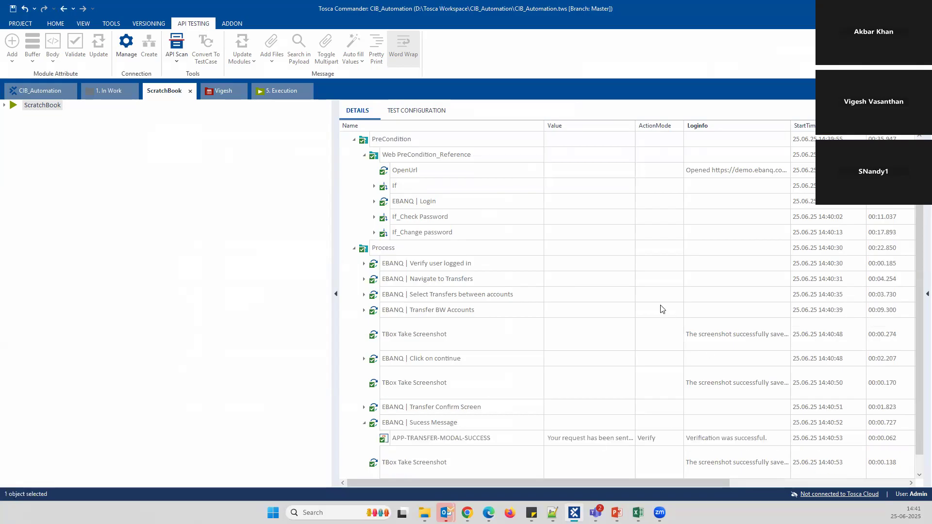
scroll(646, 325, down, 1)
drag(515, 487, 453, 488)
drag(335, 282, 139, 258)
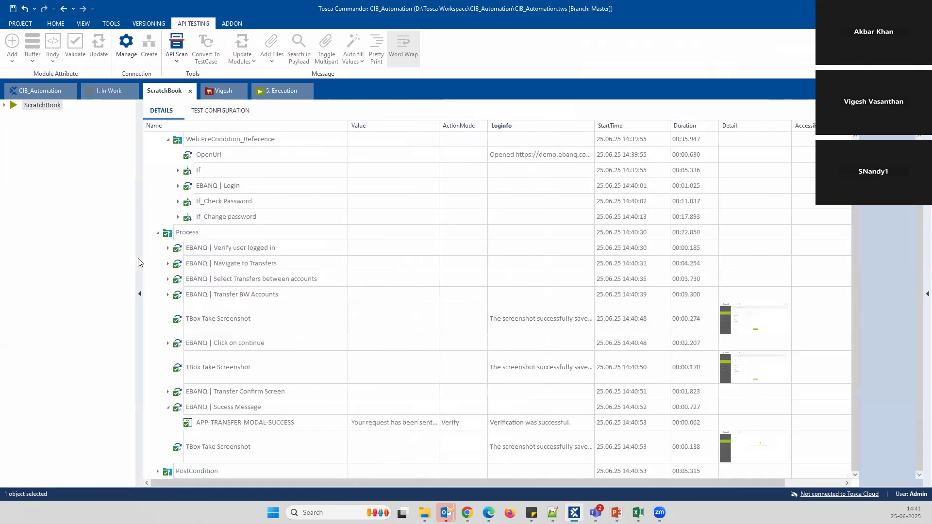
Open the APP-TRANSFER-MODAL-SUCCESS verification log and compare {XB[TrnsfrID]} with the actual request ID
click(583, 428)
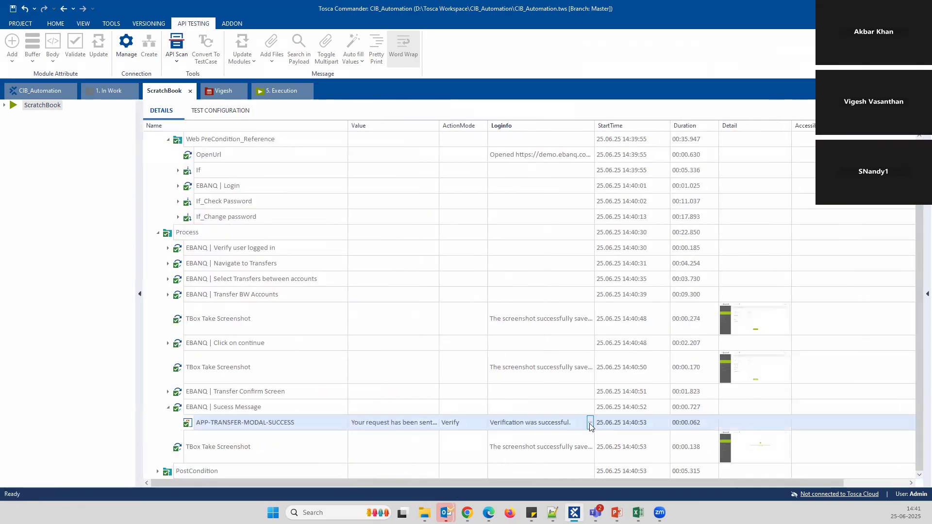
click(590, 424)
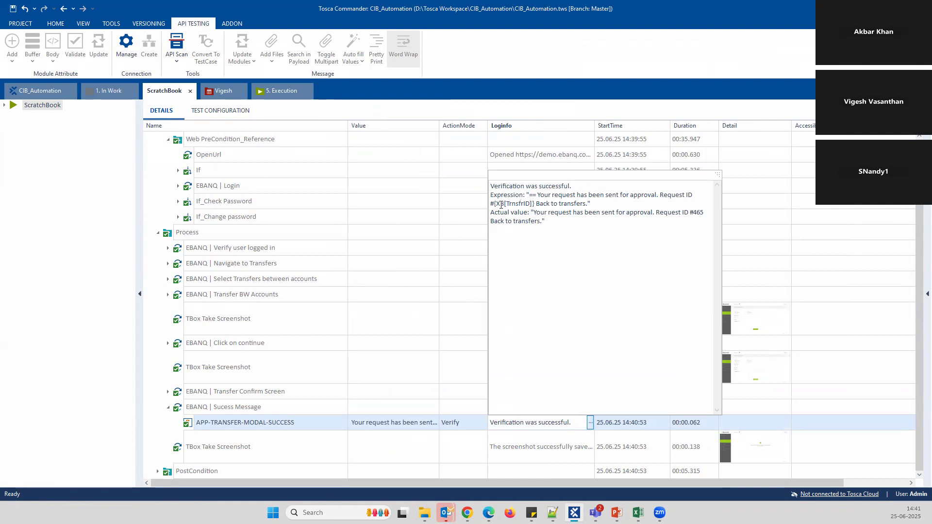
drag(534, 203, 494, 203)
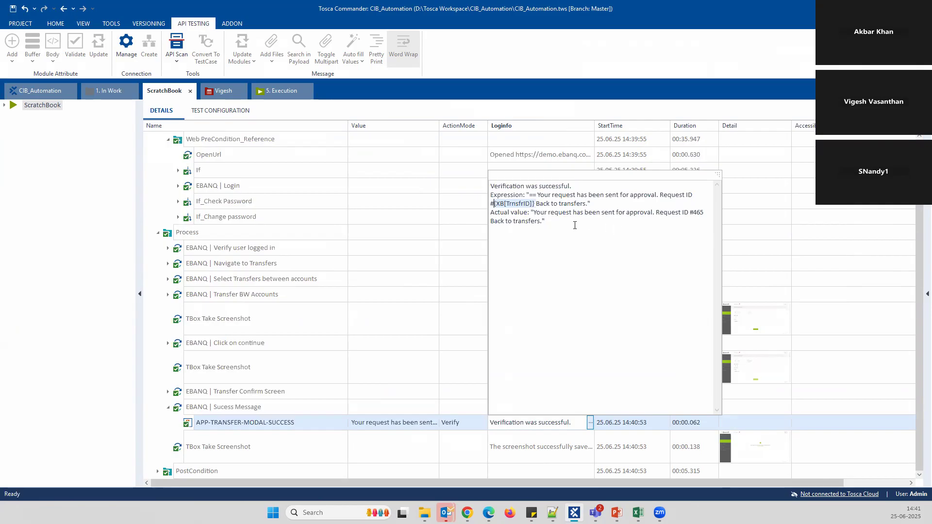
click(633, 227)
drag(693, 215, 702, 213)
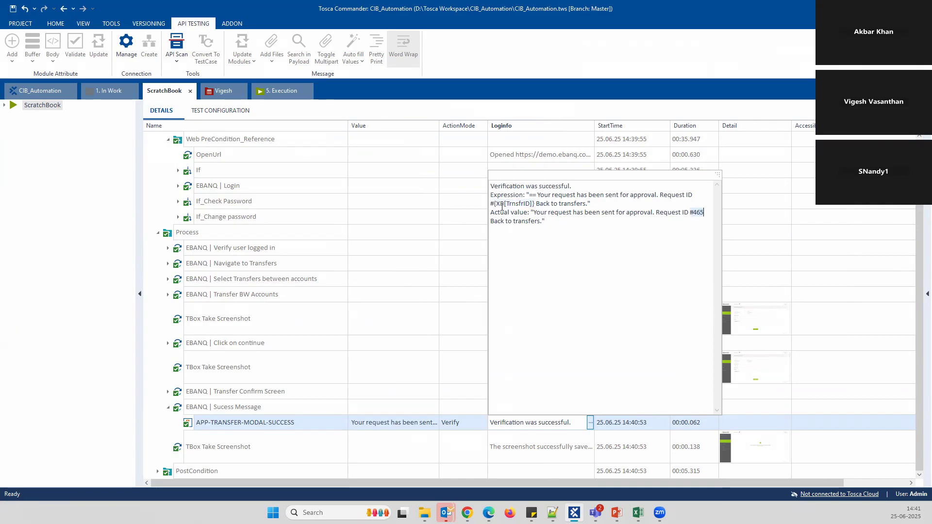
click(879, 261)
Enlarge the first TBox Take Screenshot capture, then close it and return to the step list
click(671, 316)
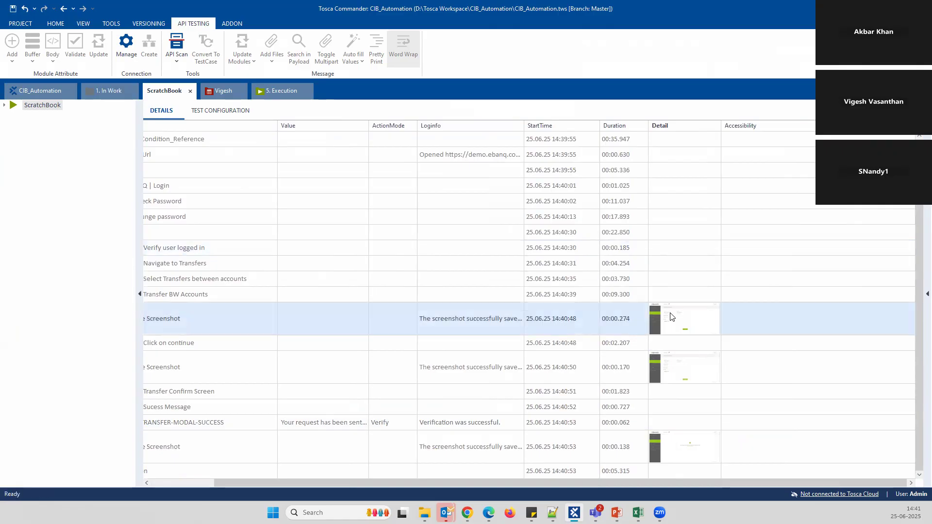
click(671, 317)
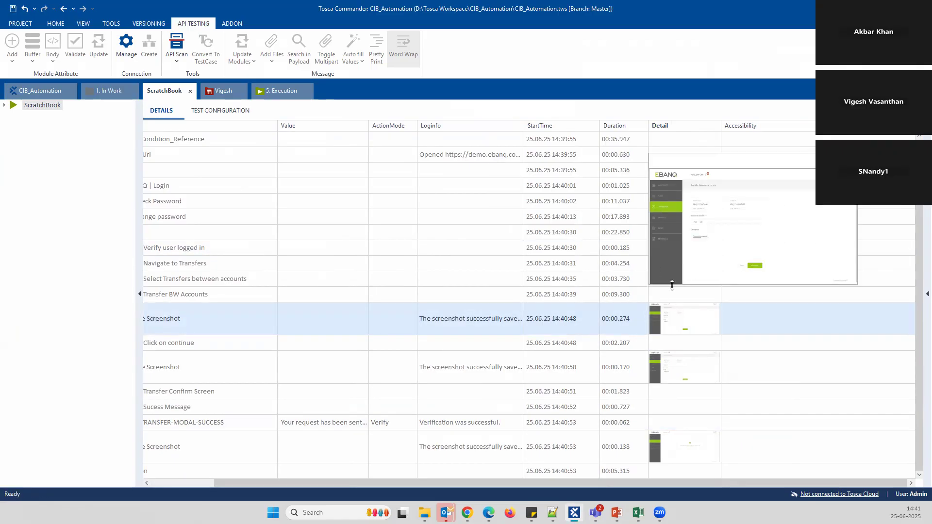
click(648, 282)
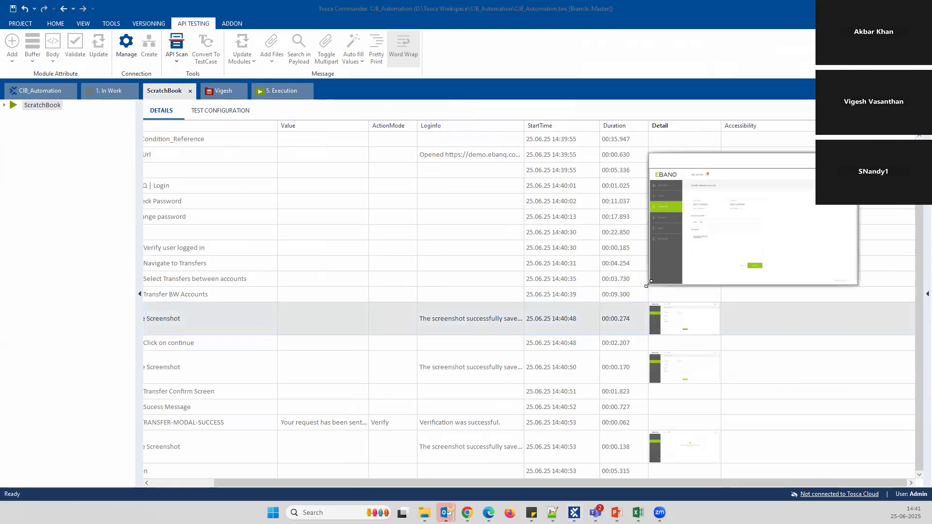
drag(648, 282, 259, 439)
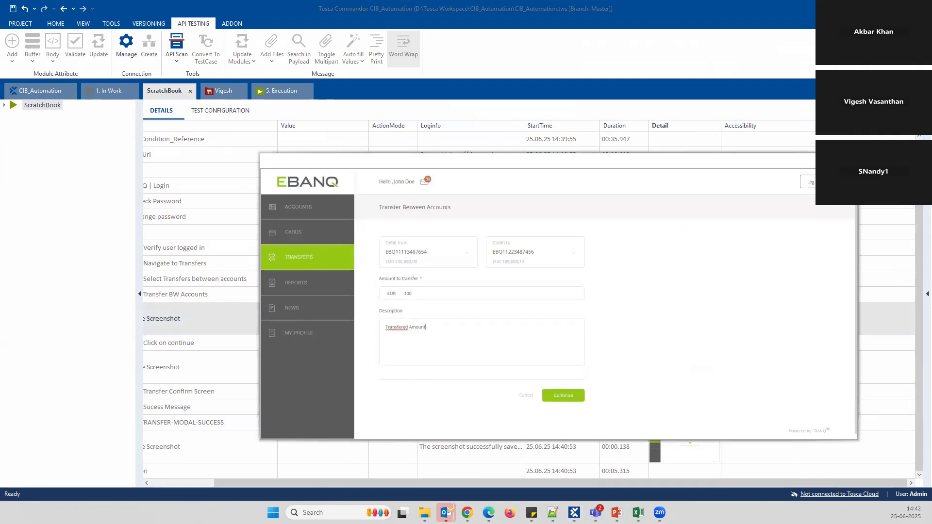
key(Escape)
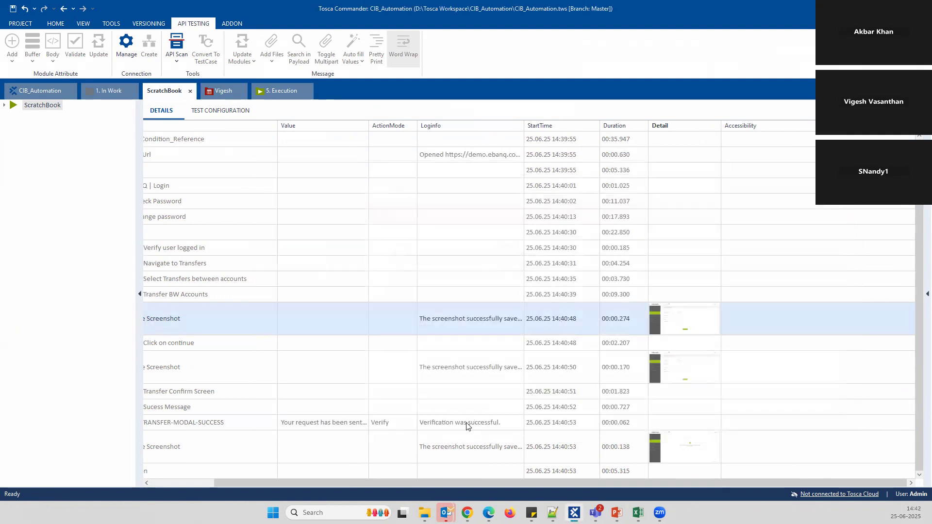
click(189, 485)
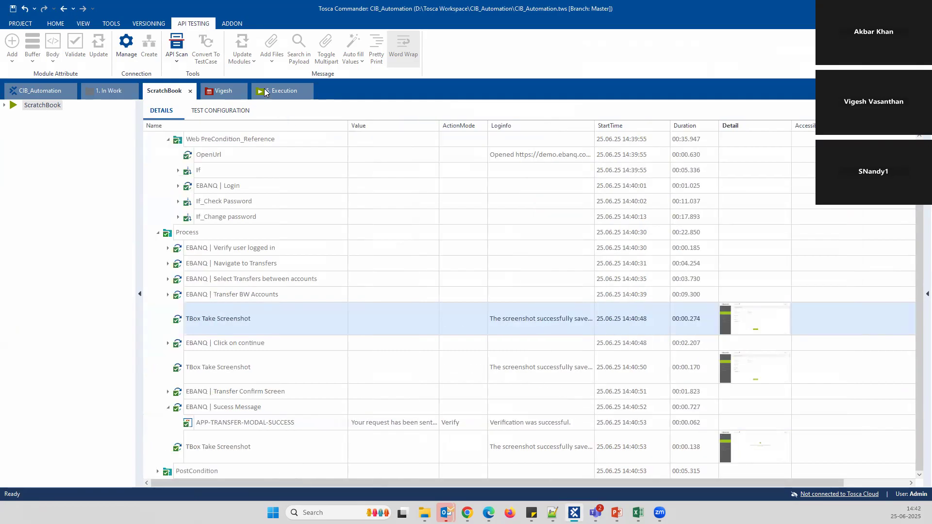
Switch to the 5. Execution view and show the Web execution list under UI, Mobile and API
click(106, 91)
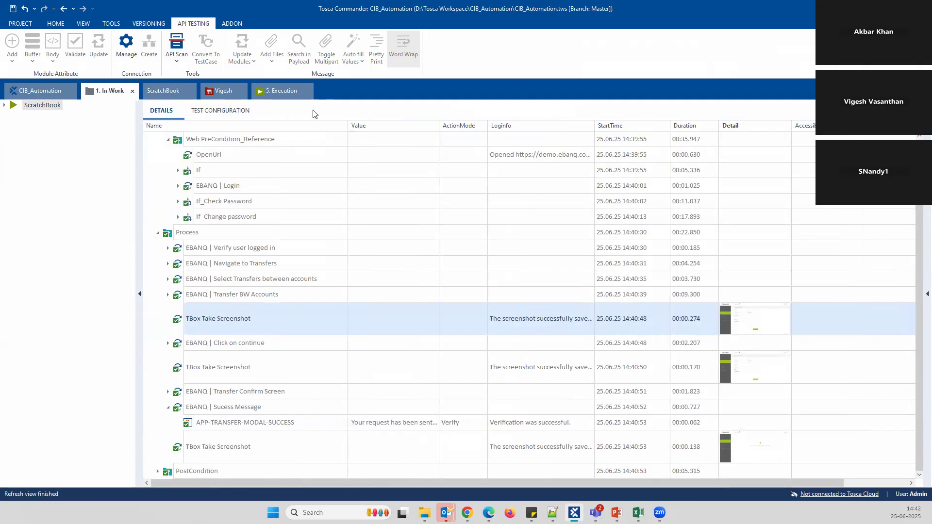
click(278, 91)
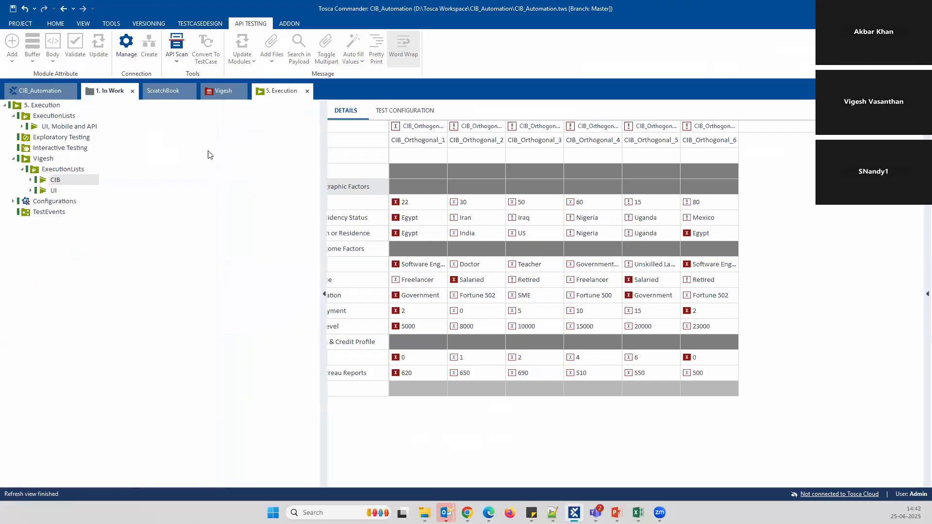
click(22, 127)
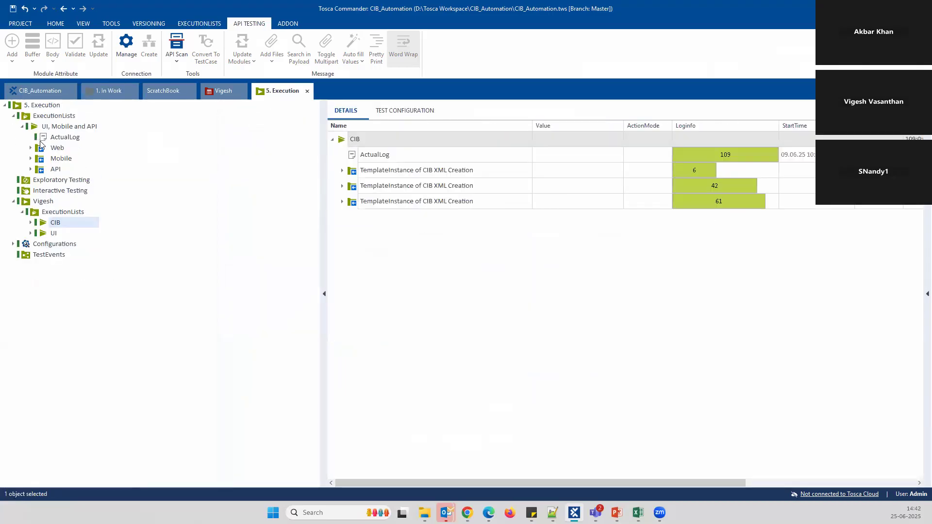
click(59, 148)
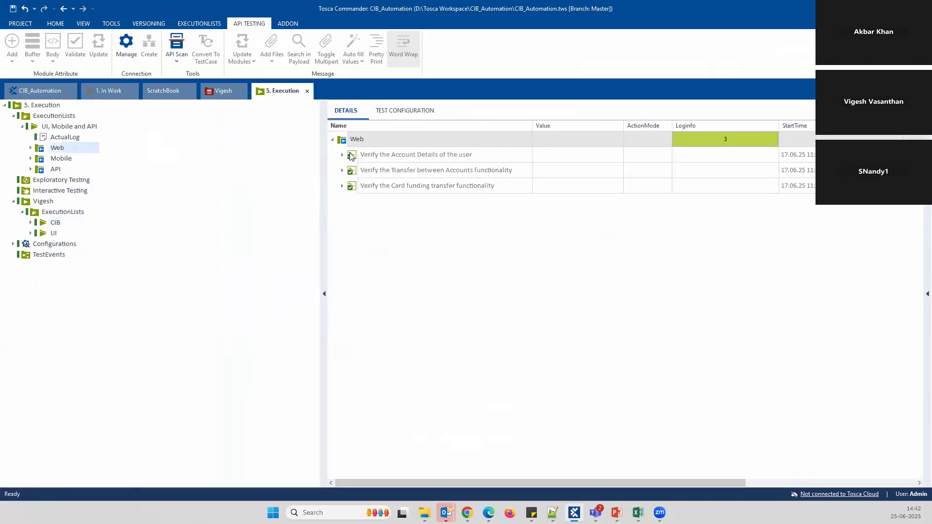
Expand the transfer test's 17.06.25 11:21:42 run, scroll across its steps, then collapse it
click(342, 155)
click(342, 155)
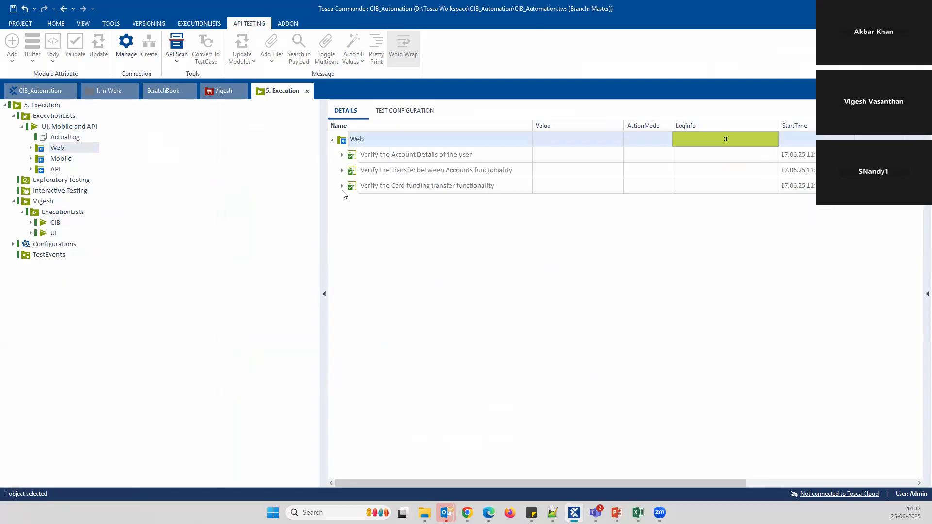
click(342, 170)
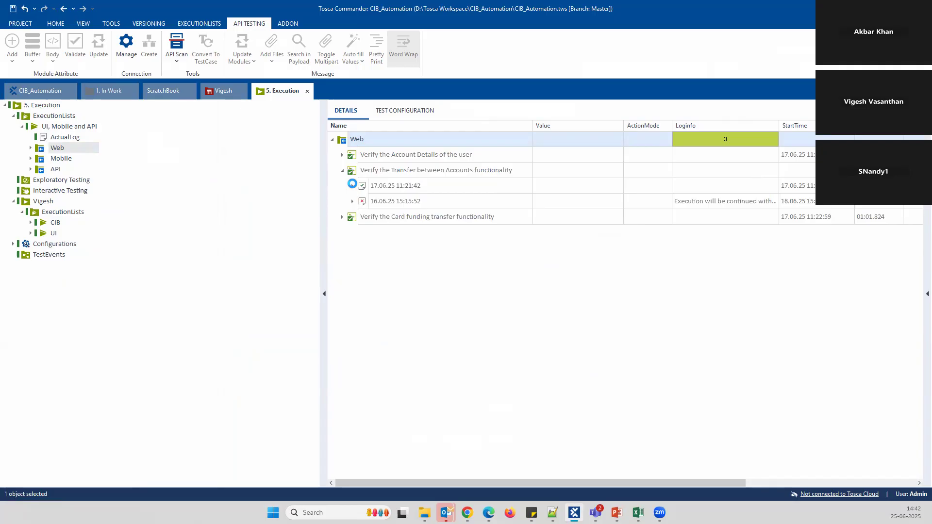
click(352, 185)
drag(495, 482, 648, 484)
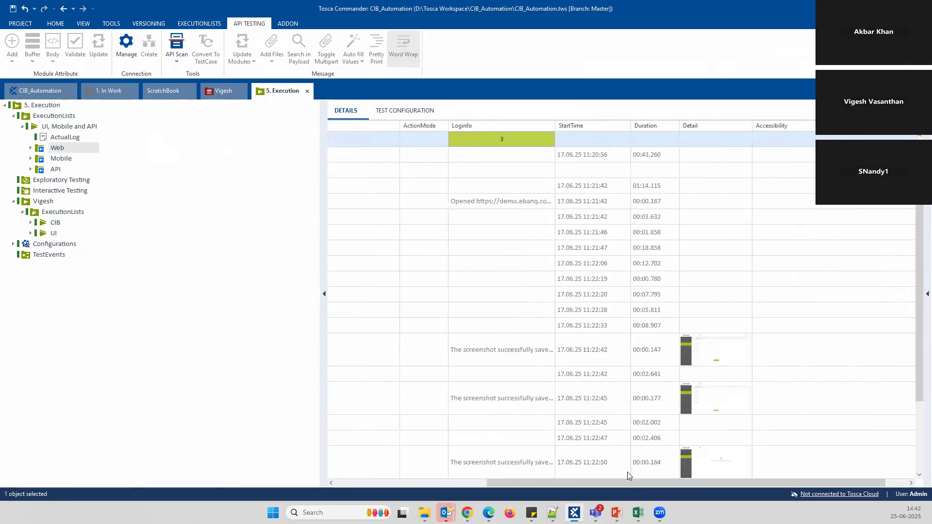
drag(577, 484, 342, 476)
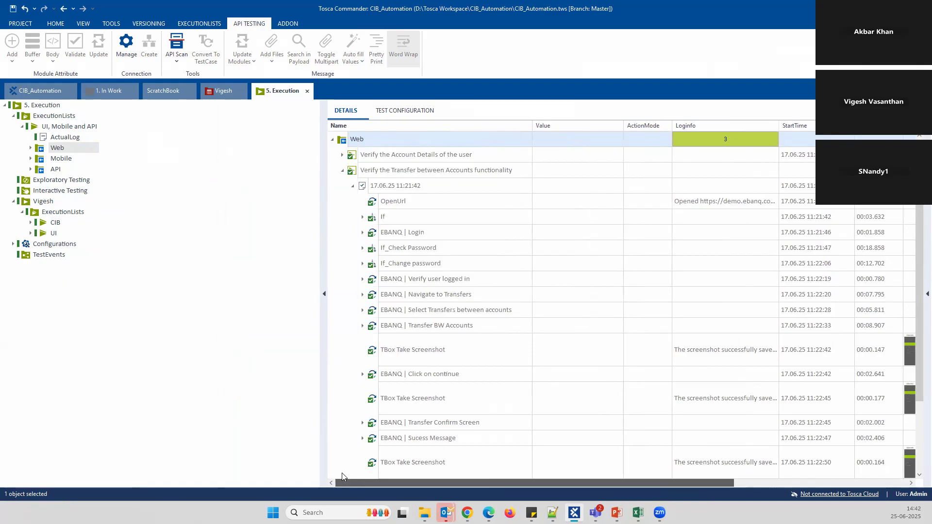
click(341, 170)
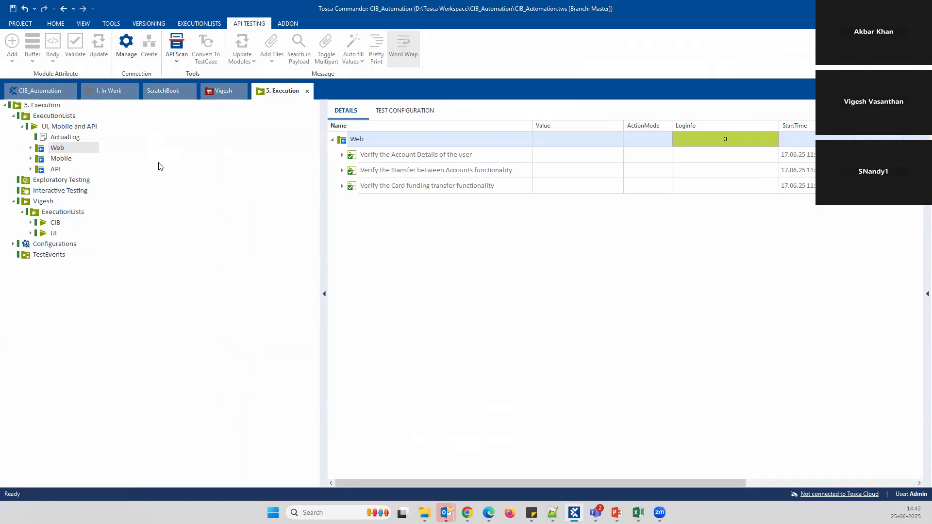
In CIB_Automation, select Mobile > Ebanq > TC001 - Transfers Between Accounts and expand its Process steps
click(64, 98)
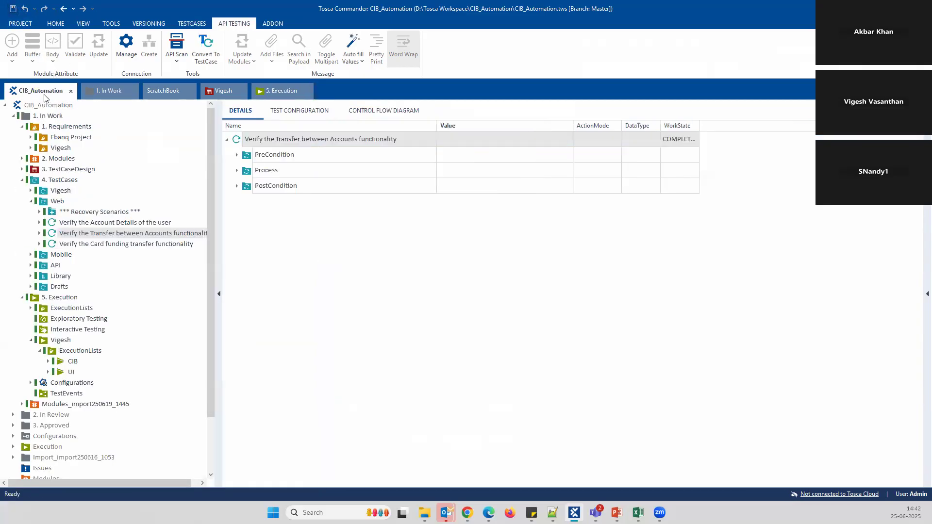
click(31, 202)
click(30, 212)
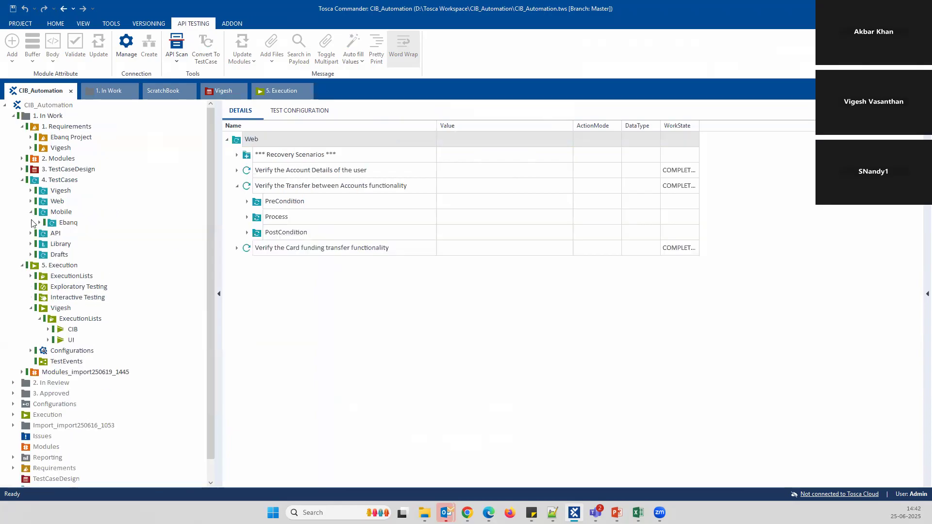
click(39, 223)
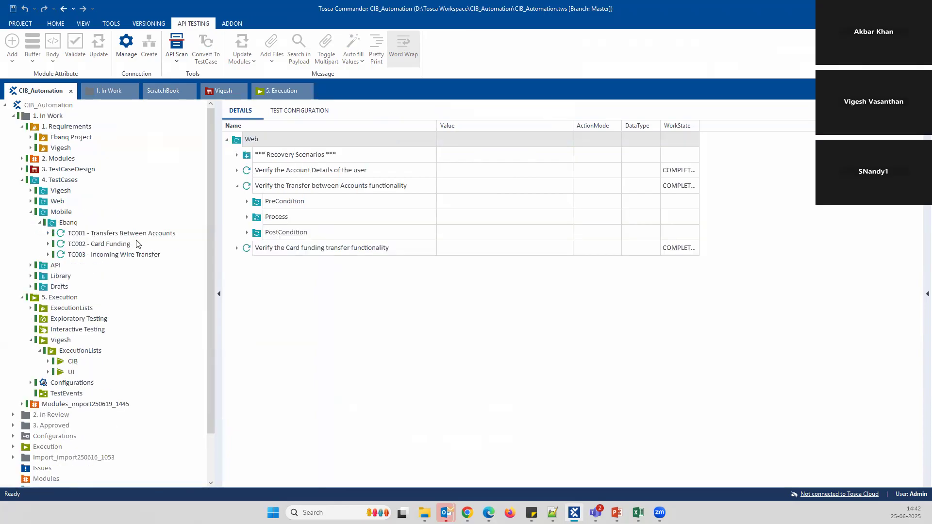
click(121, 233)
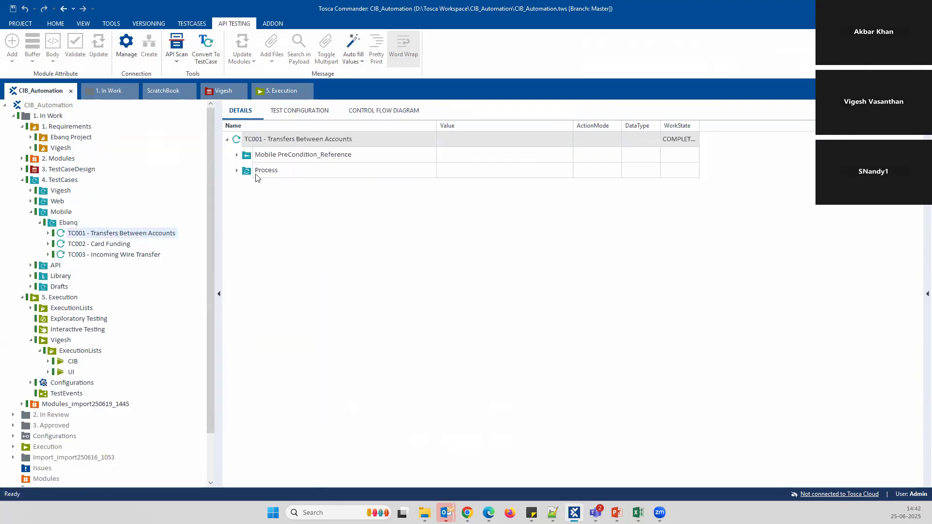
click(237, 171)
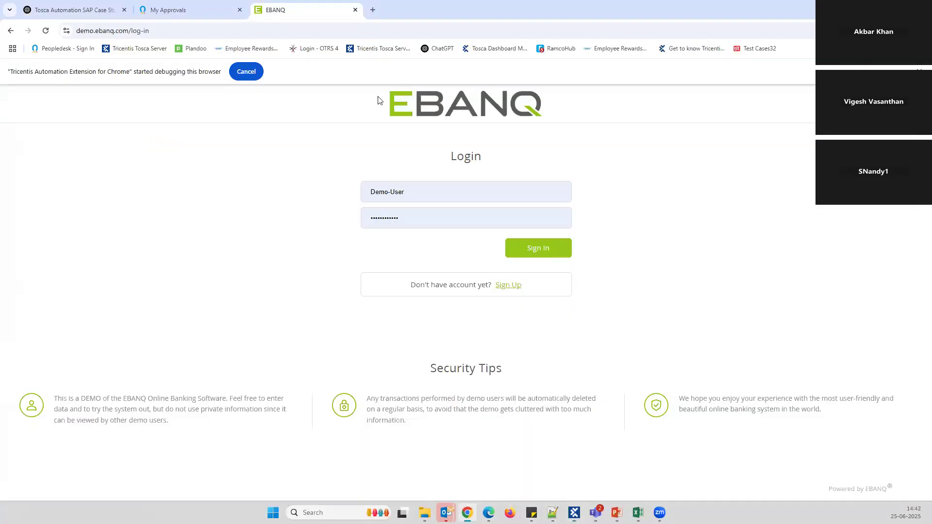
Mirror the OnePlus phone's screen from Device Management at localhost:8585, then return to Tosca Commander
click(373, 10)
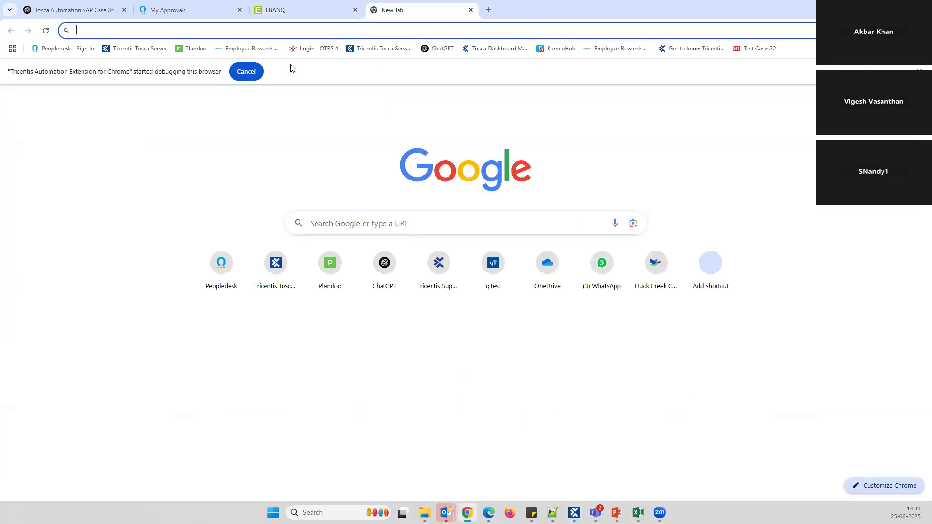
text(localhost:8585)
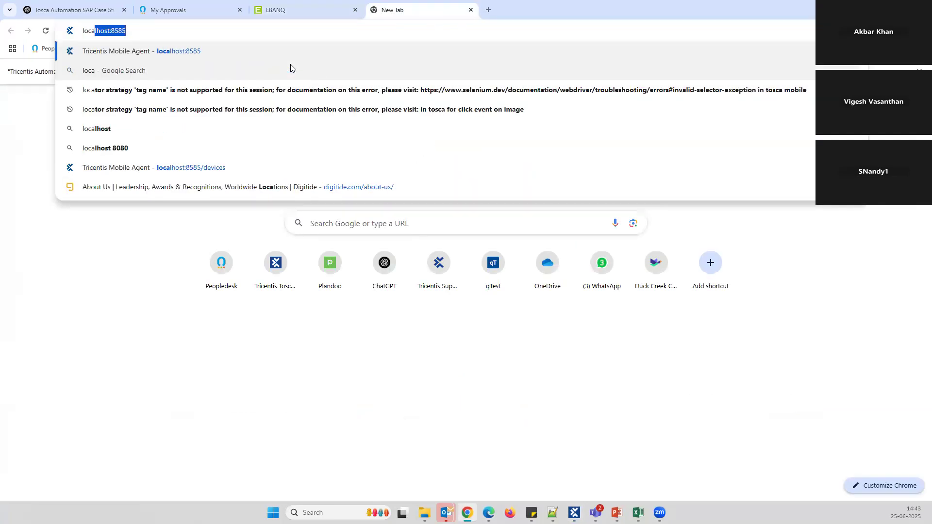
key(Return)
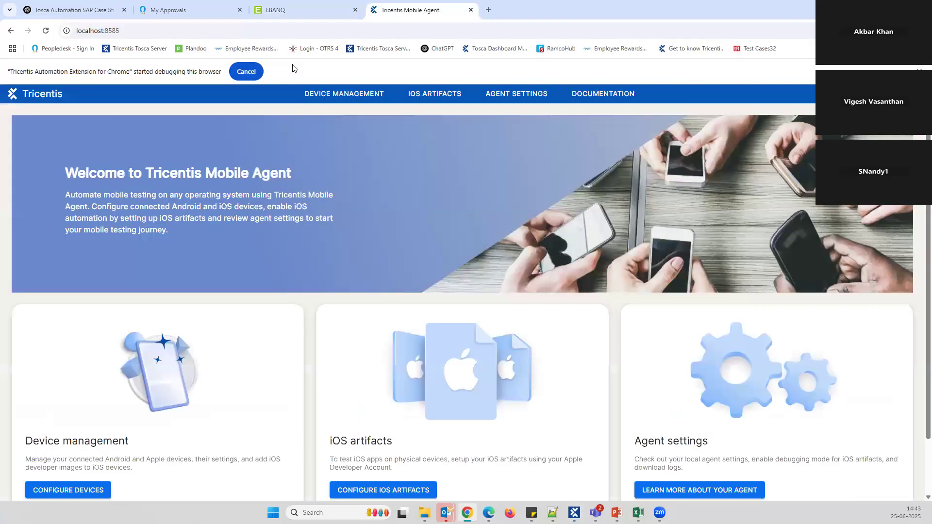
click(328, 97)
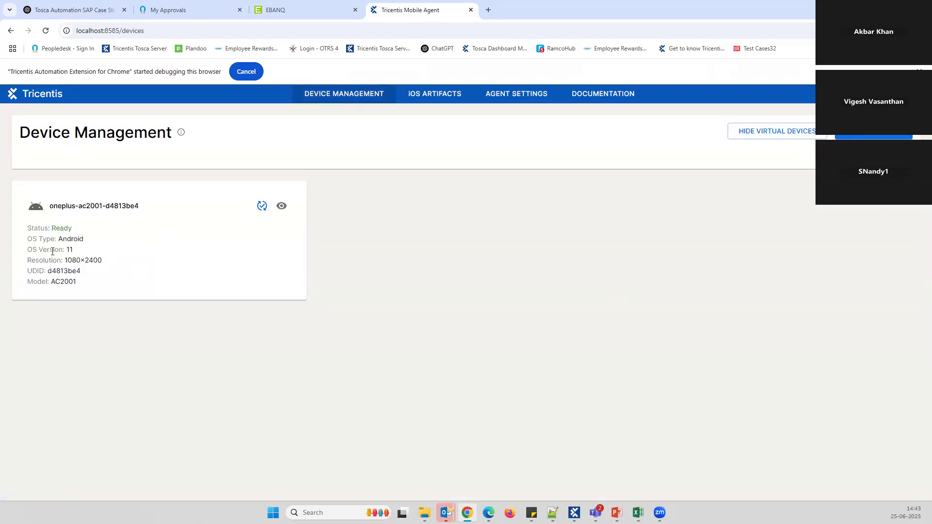
click(281, 208)
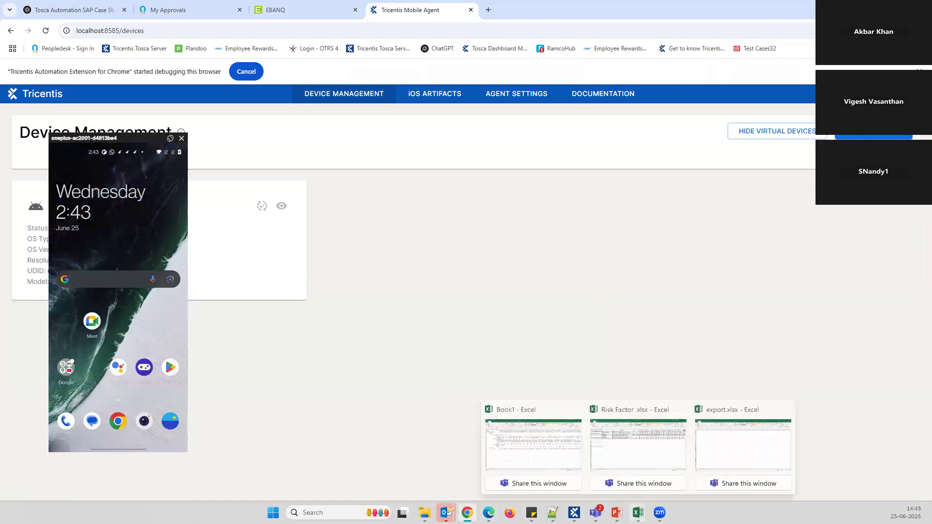
key(alt+Tab)
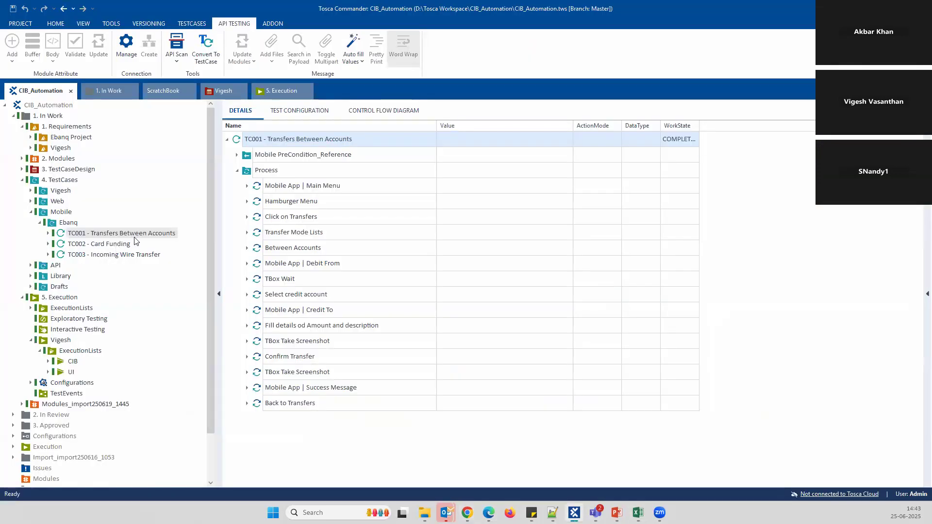
Show the execution steps of TC001 in the Mobile execution list results
click(274, 92)
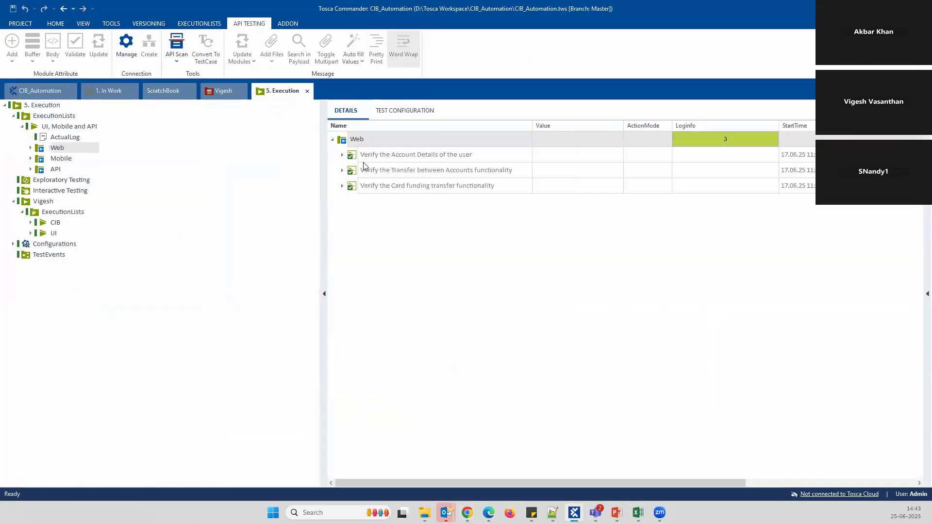
click(60, 160)
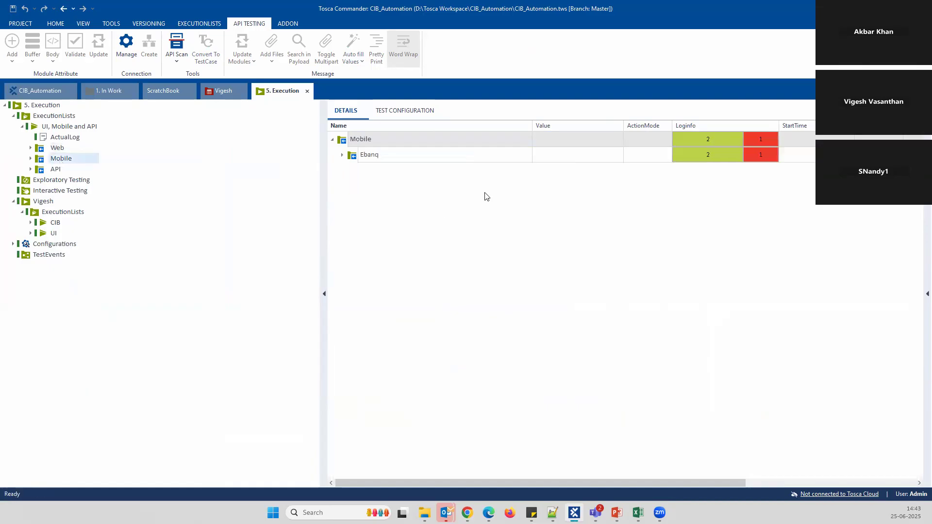
click(341, 155)
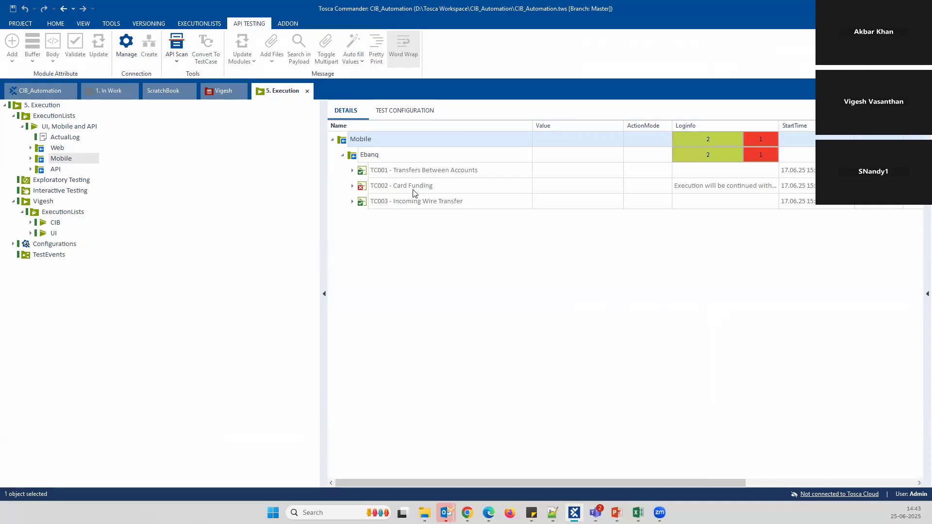
click(353, 170)
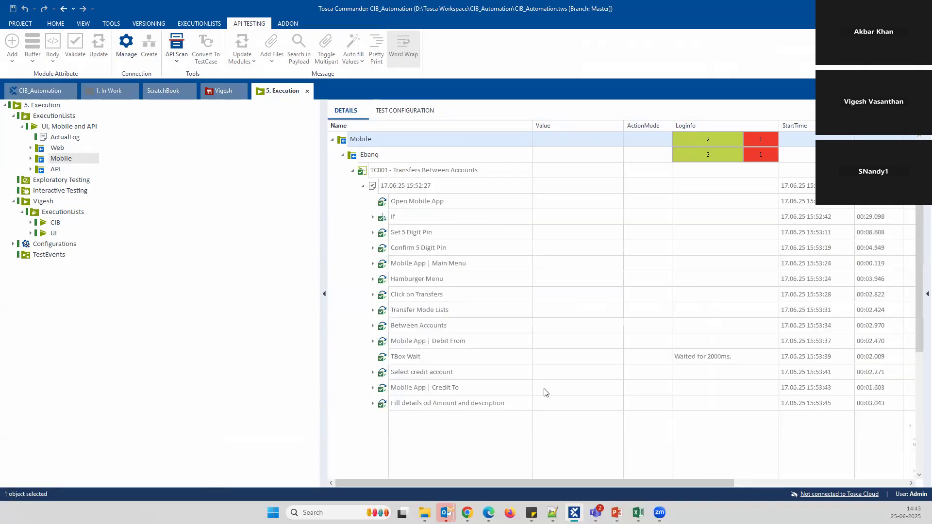
drag(501, 485, 633, 486)
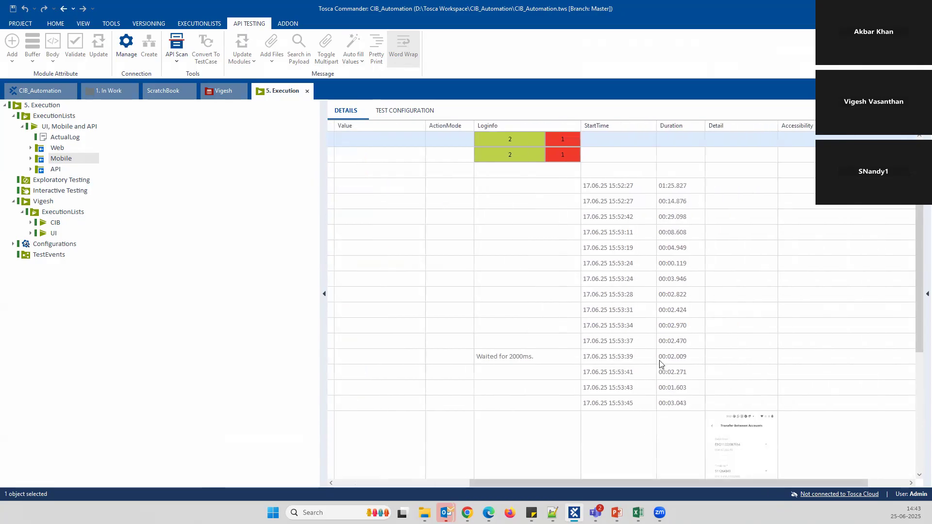
scroll(660, 364, down, 4)
View the Transfer Between Accounts screenshot enlarged to full height, then bring up the Tosca Demo presentation
right_click(741, 258)
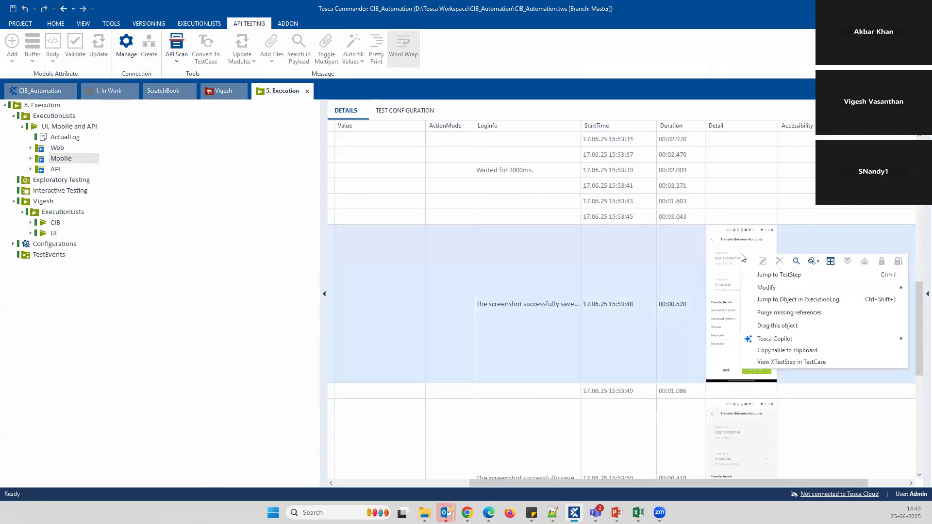
click(726, 249)
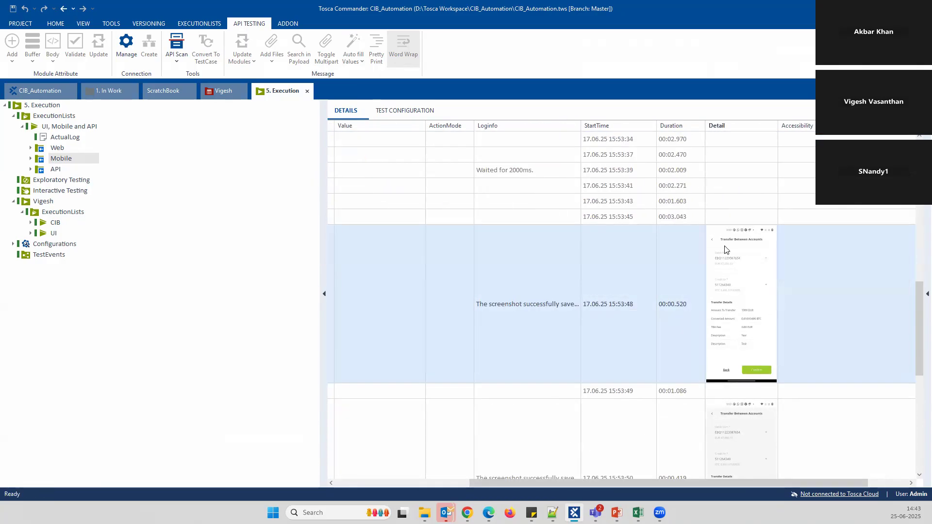
click(726, 254)
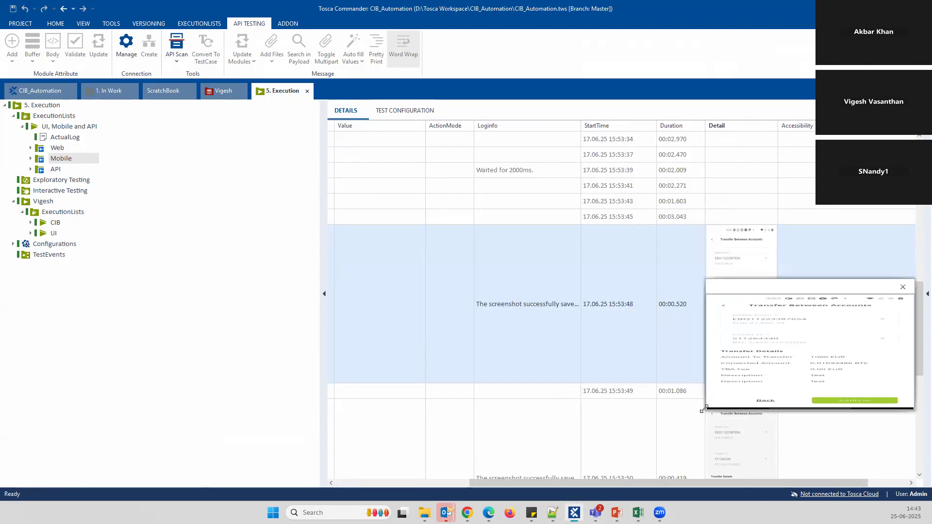
drag(703, 409, 542, 469)
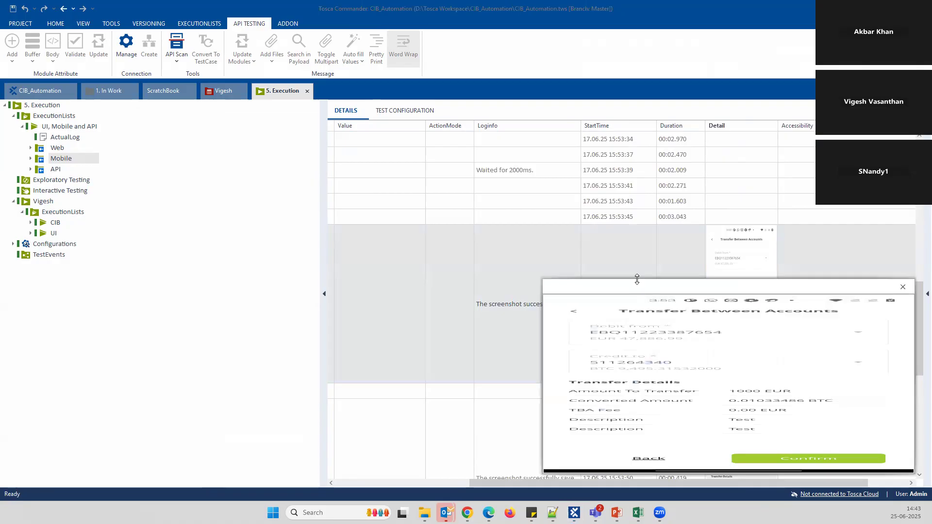
double_click(637, 279)
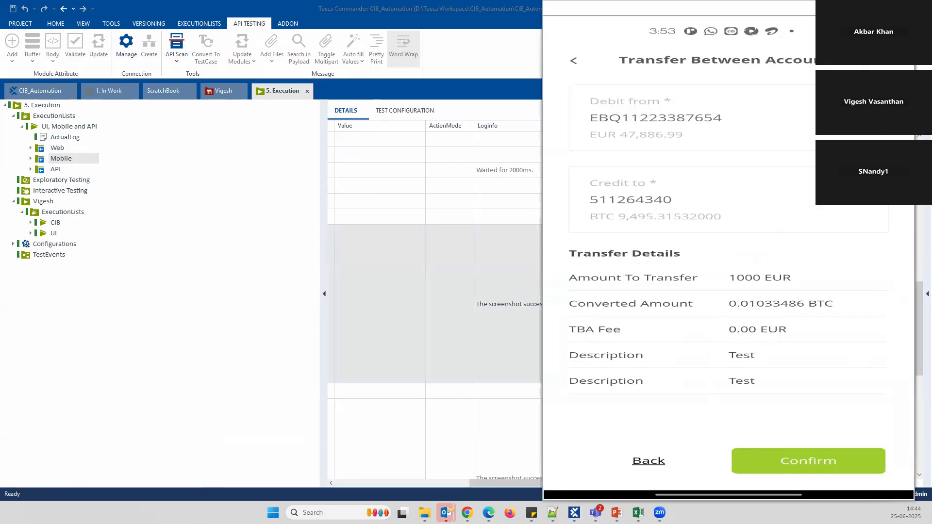
click(446, 483)
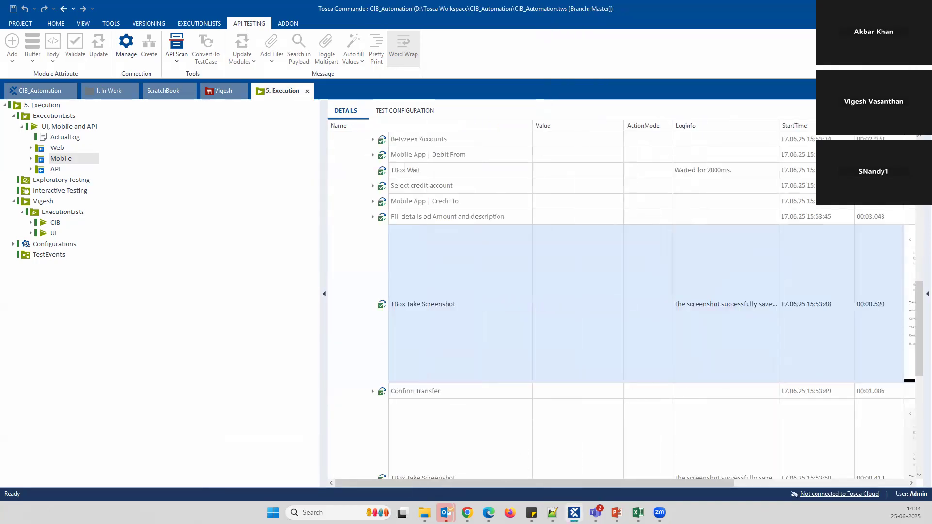
click(616, 513)
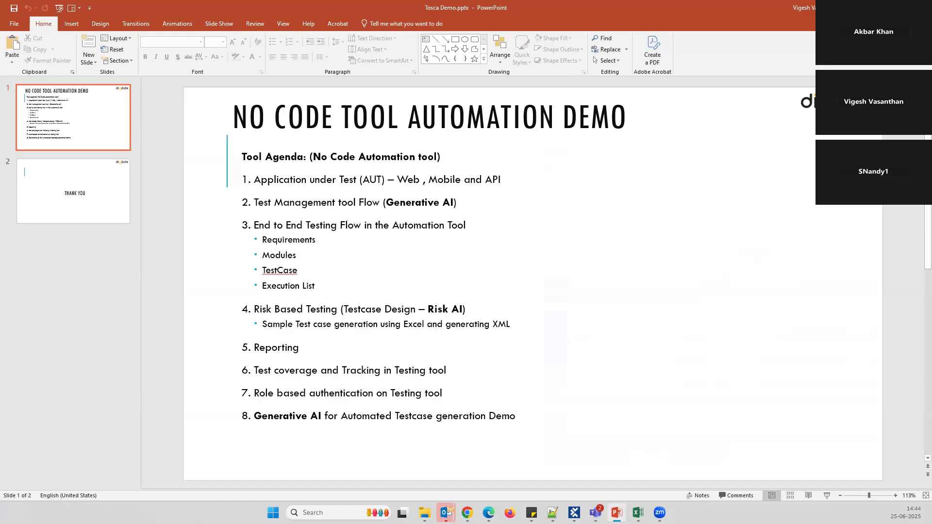
Switch from the PowerPoint agenda slide back to Tosca Commander's Mobile run results
key(alt+Tab)
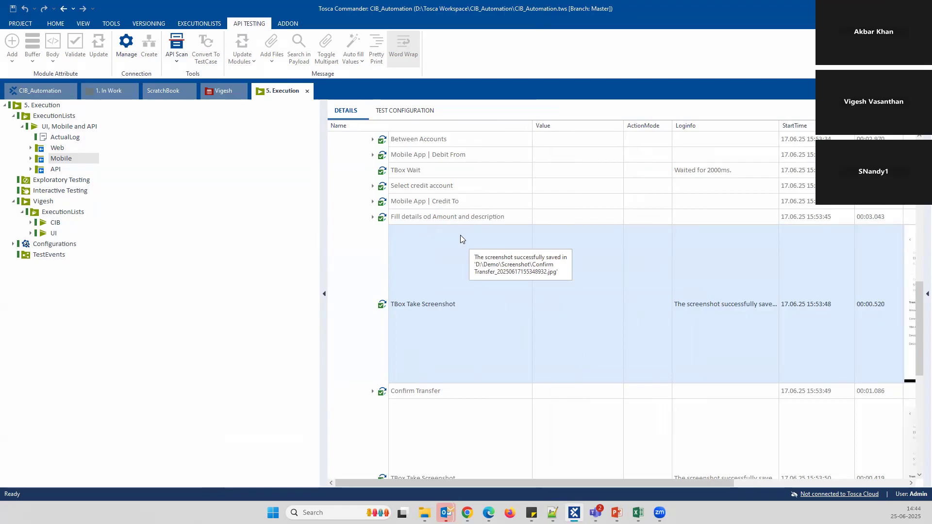
Collapse TC001's run, then open the UI, Mobile and API list with Web and Mobile collapsed
click(373, 219)
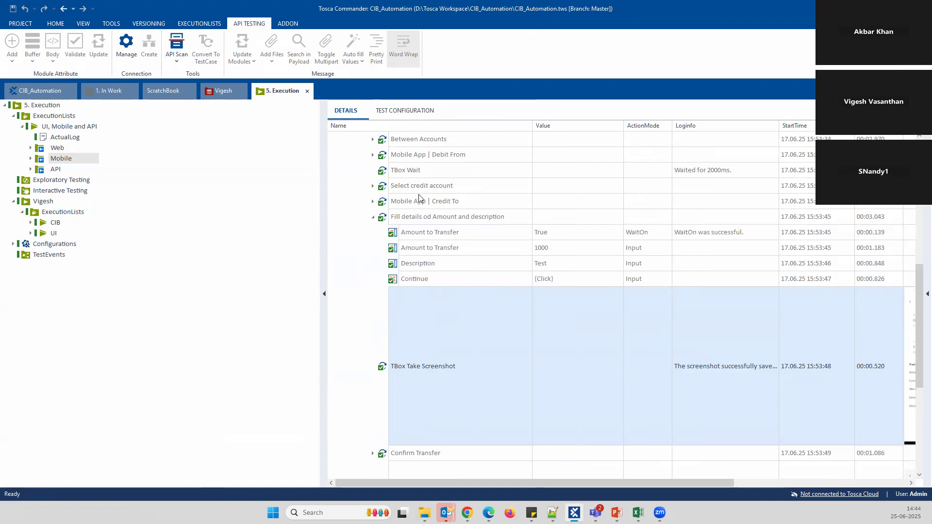
scroll(421, 197, up, 5)
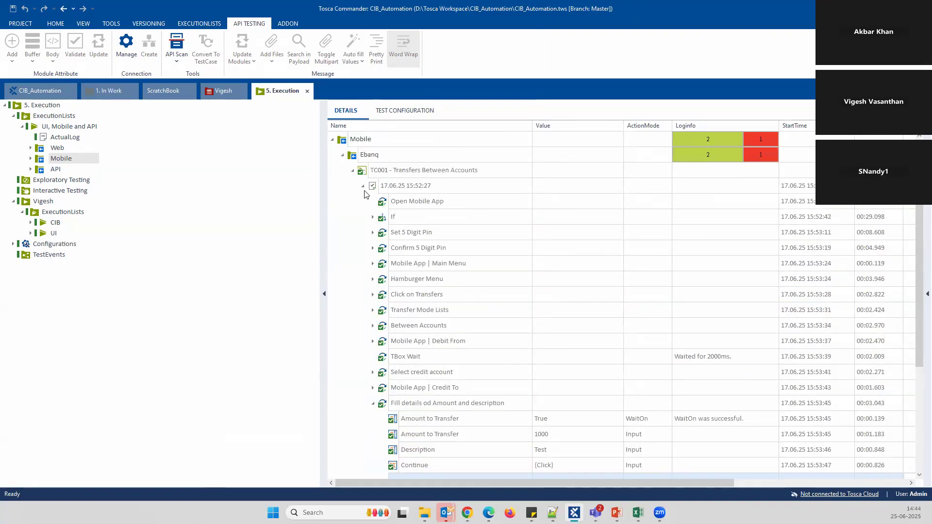
click(363, 186)
click(352, 171)
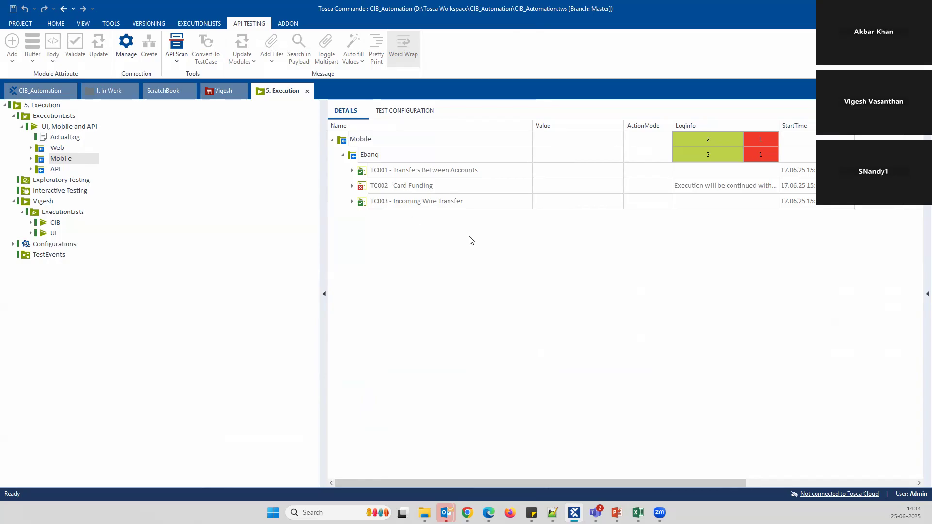
click(72, 128)
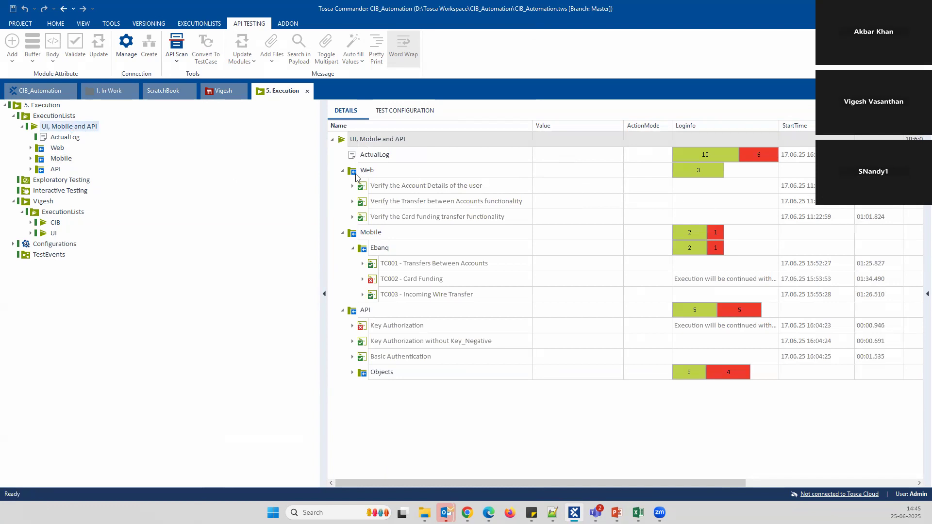
click(343, 172)
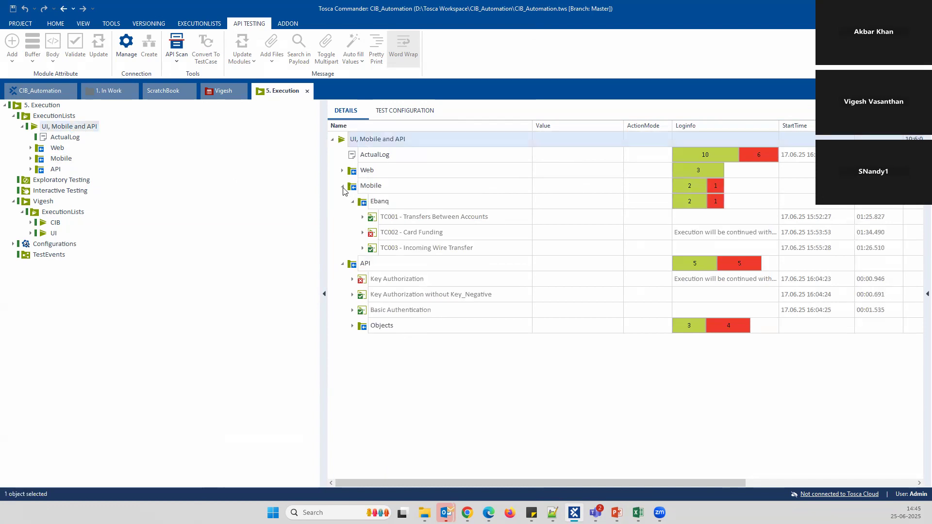
click(342, 186)
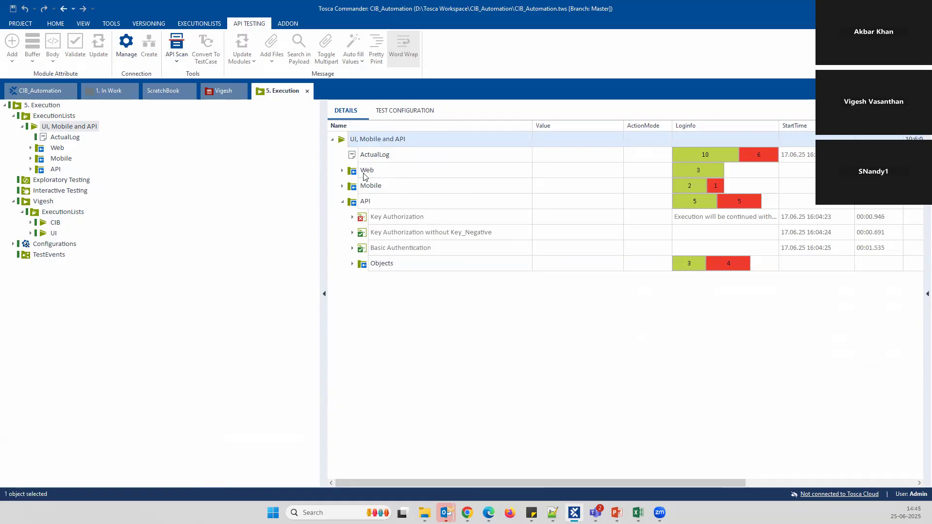
Print an ExecutionEntries with detailed Logs report of UI, Mobile and API in Adobe PDF Format
right_click(384, 140)
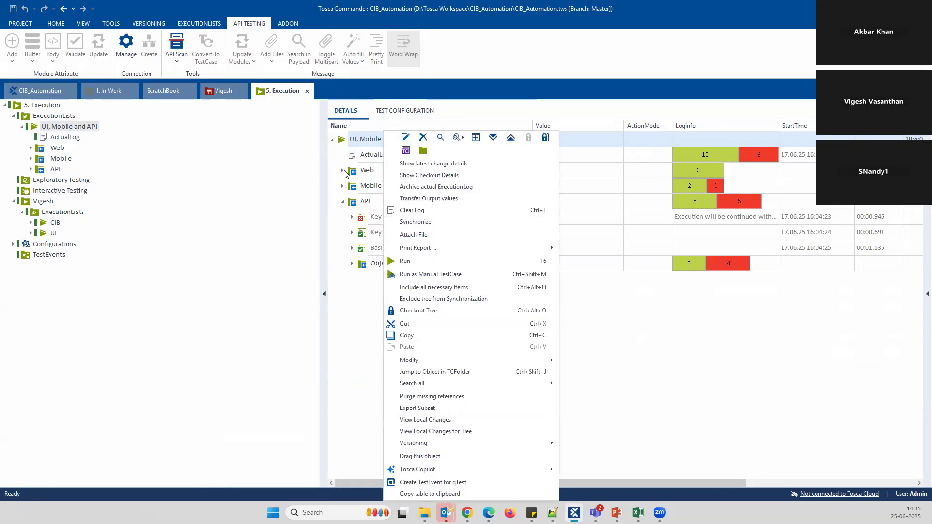
click(342, 201)
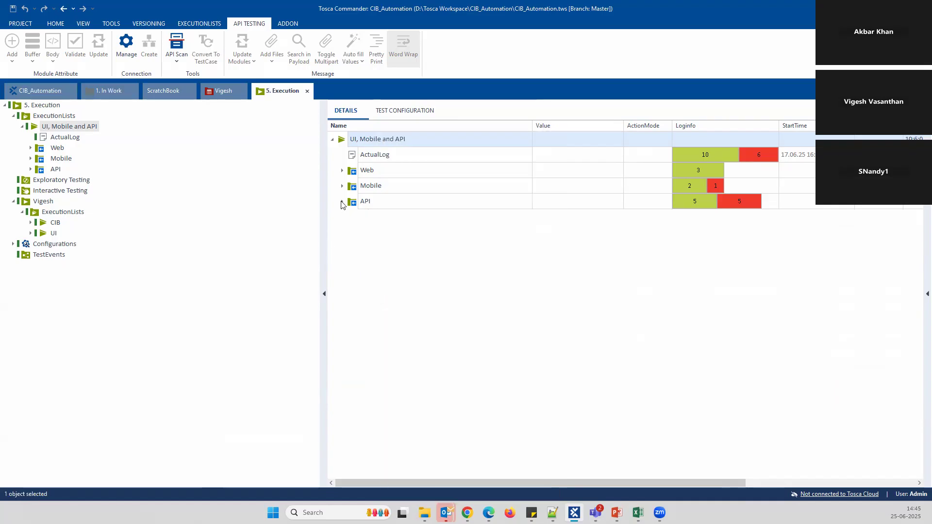
right_click(386, 138)
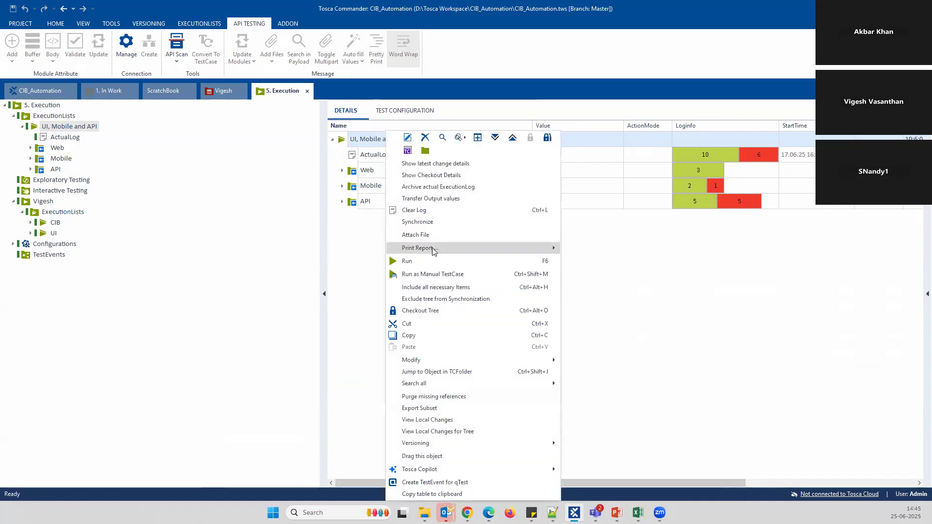
mouse_move(433, 249)
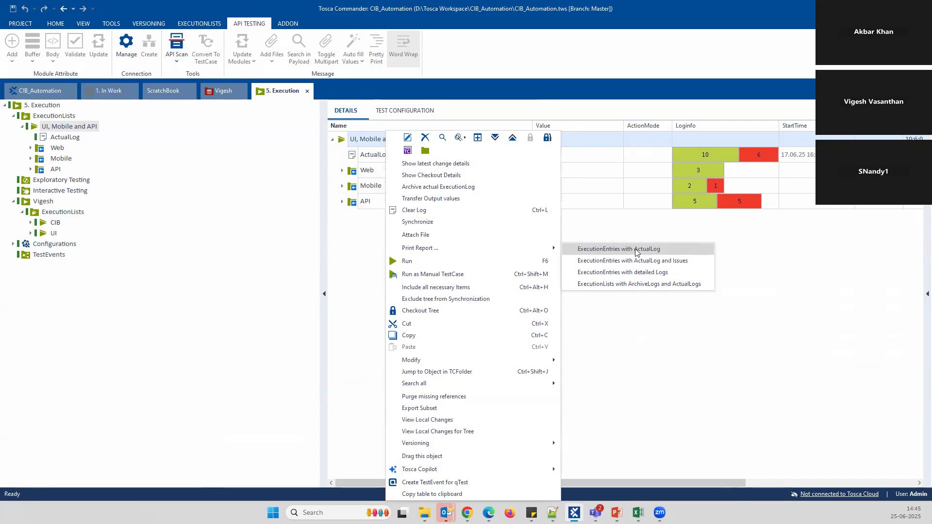
click(627, 273)
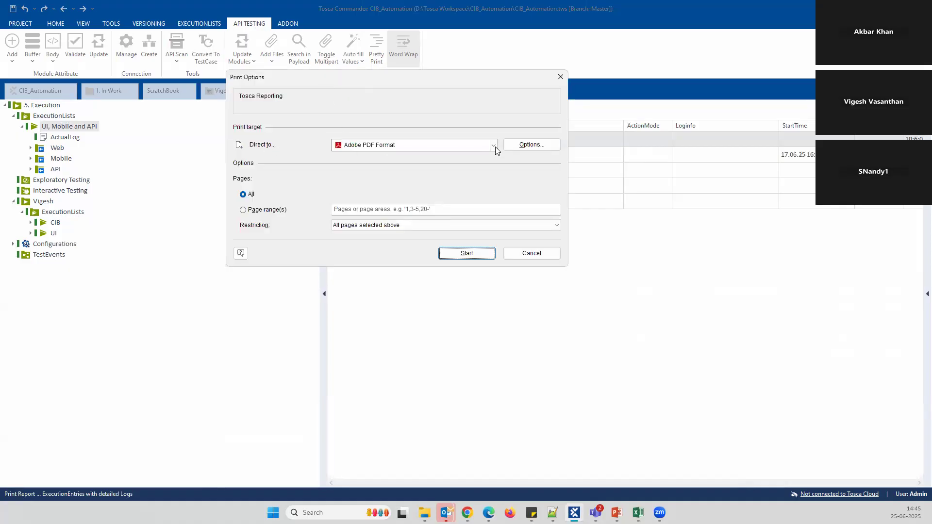
click(494, 145)
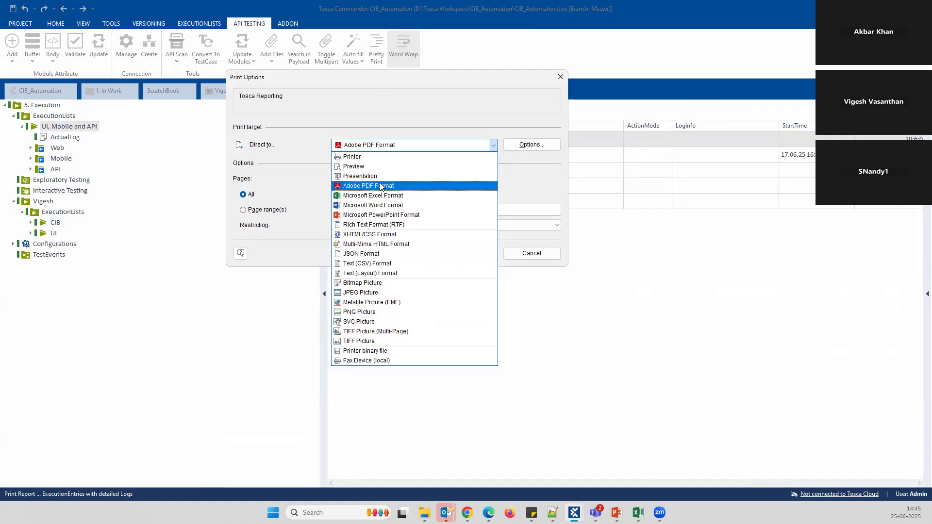
click(381, 186)
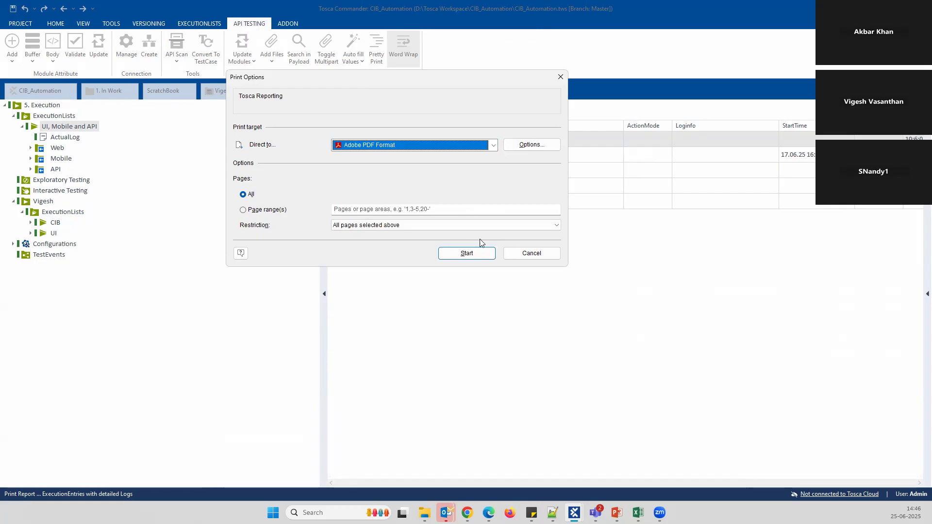
click(467, 255)
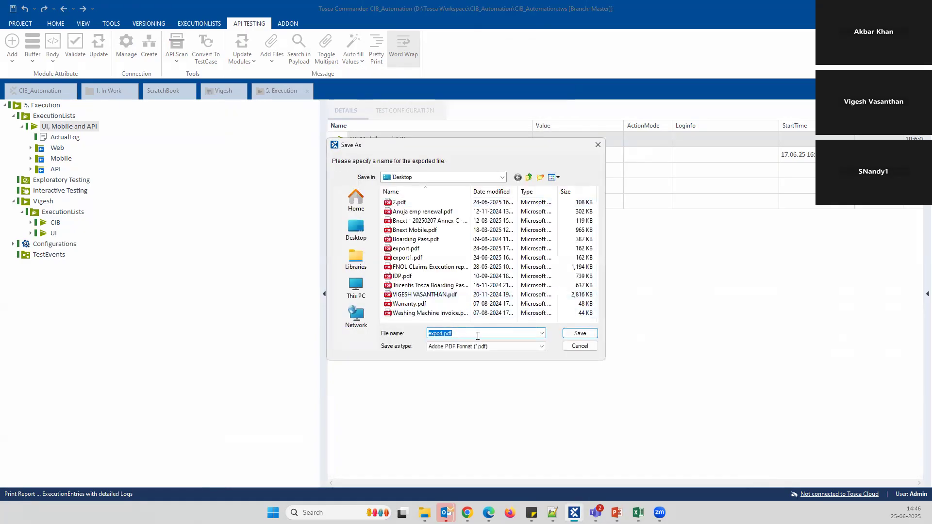
Save the report as CIB with all test cases, screenshots in between, and the UsedValue column
text(CIB)
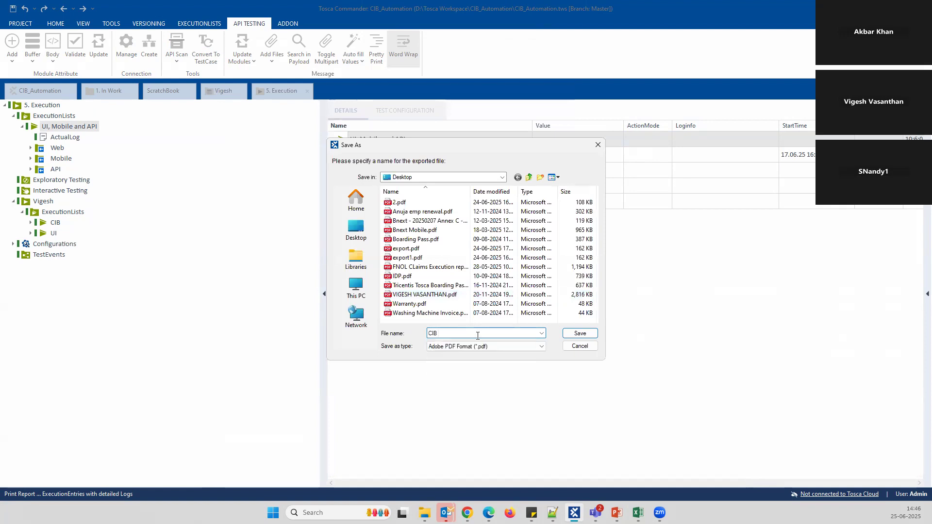
click(581, 333)
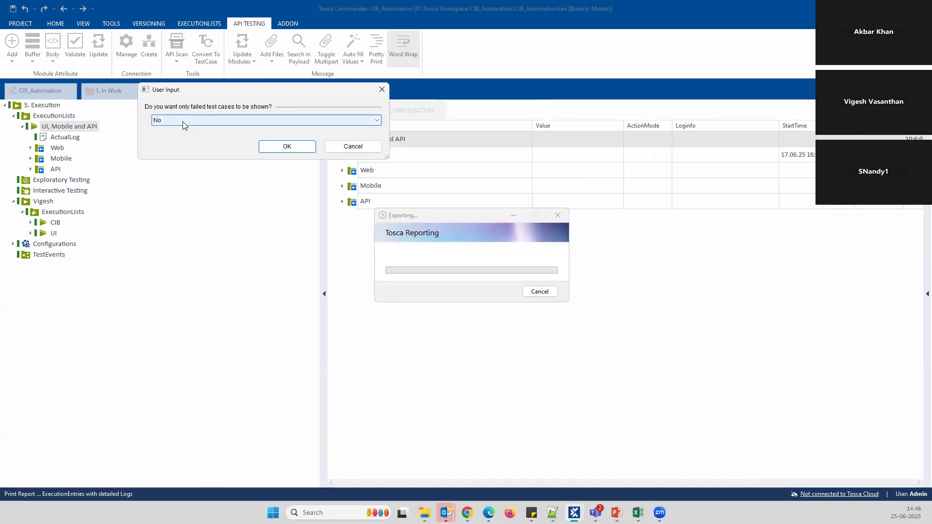
click(274, 145)
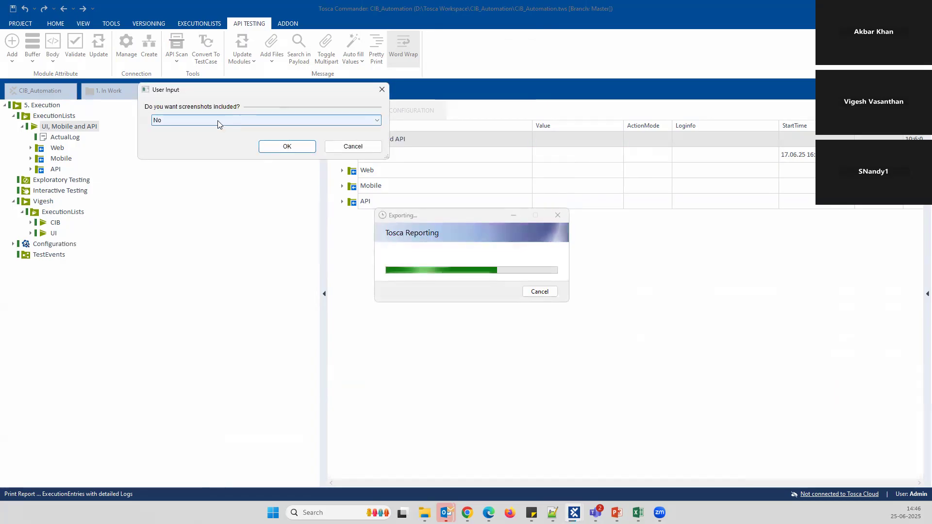
click(191, 124)
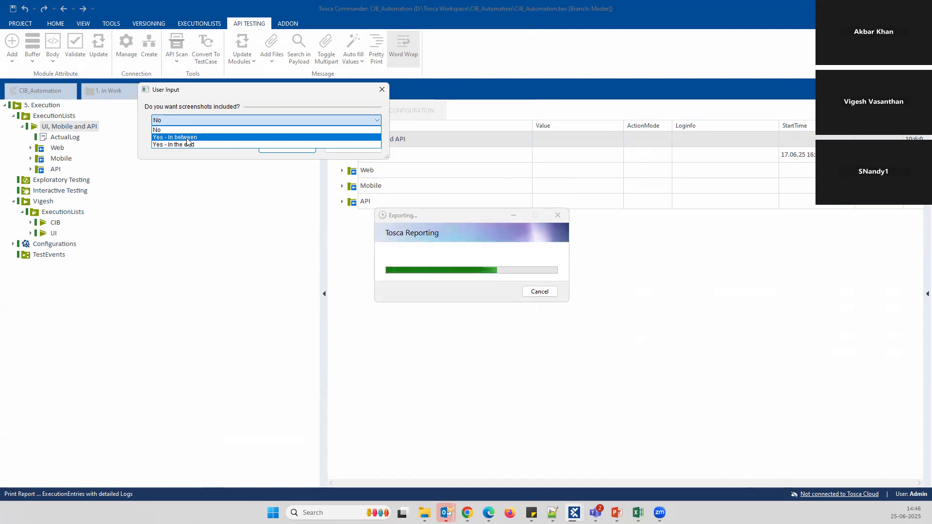
click(190, 137)
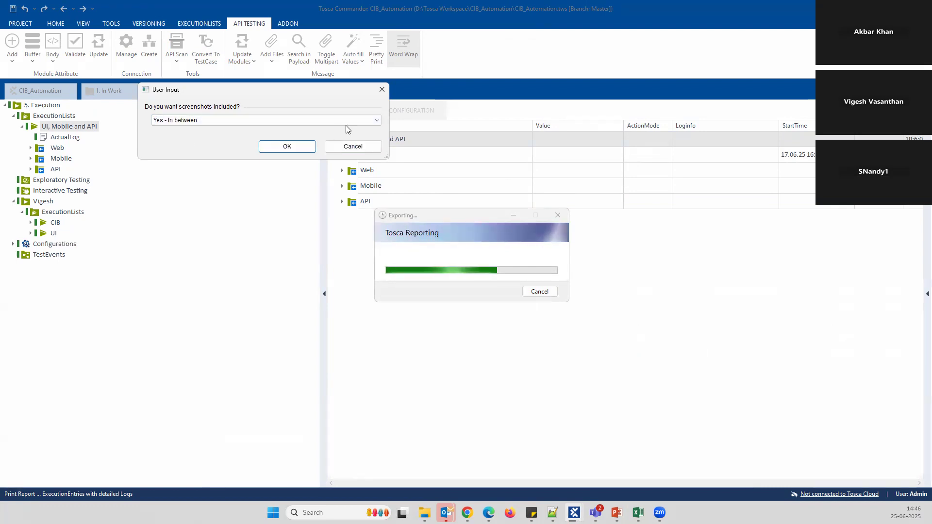
click(291, 146)
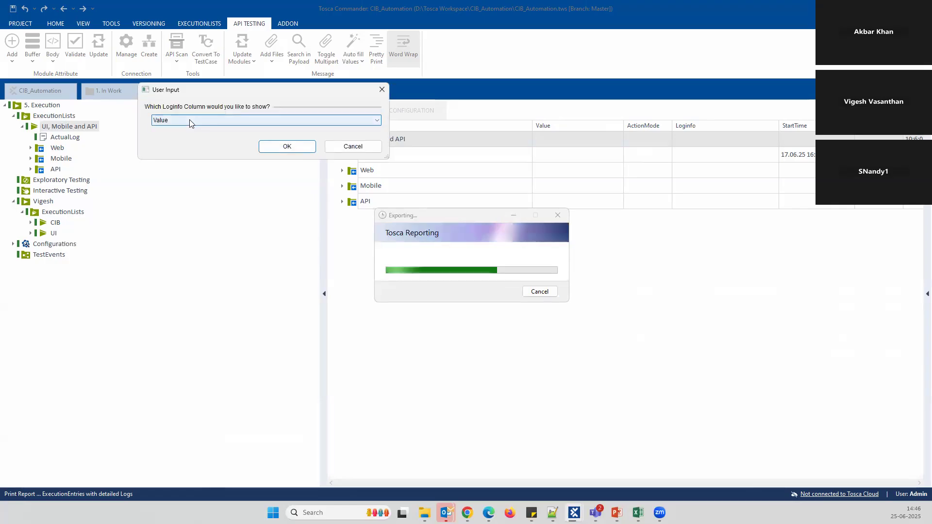
click(189, 120)
click(169, 133)
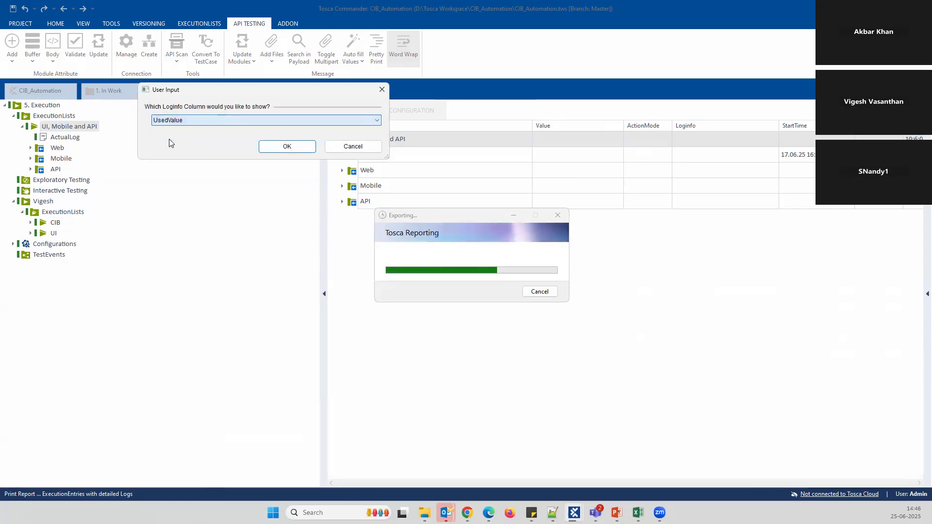
click(284, 145)
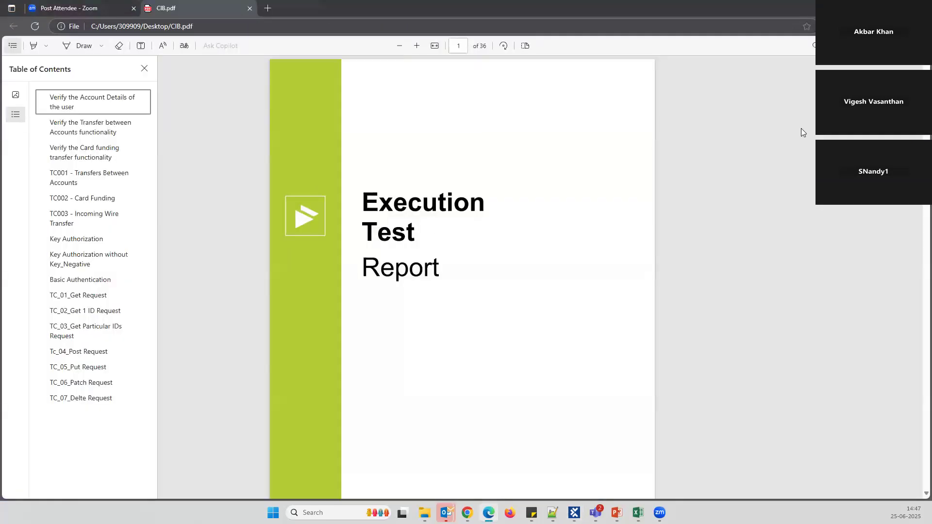
Highlight the Execution Summary figures: 16 test cases, 10 passed, 62.5% pass rate, and the failed row
click(144, 68)
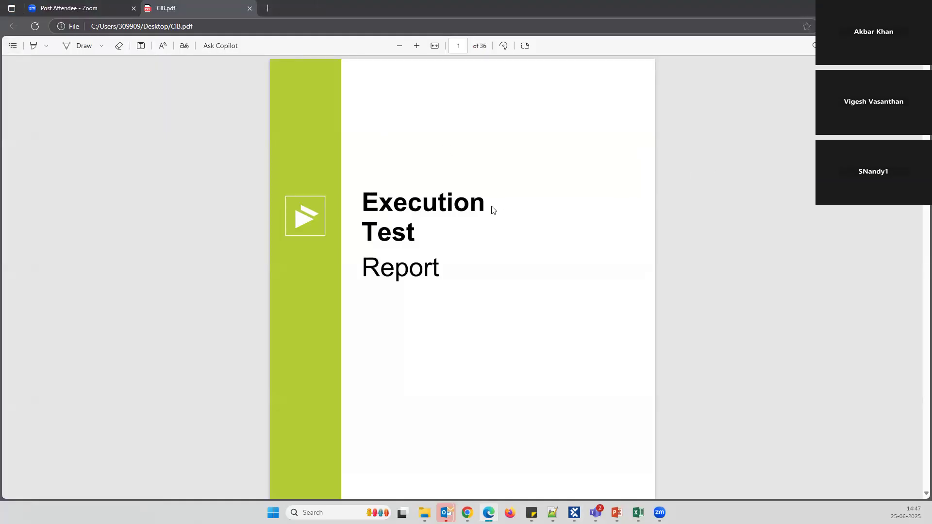
scroll(489, 169, down, 8)
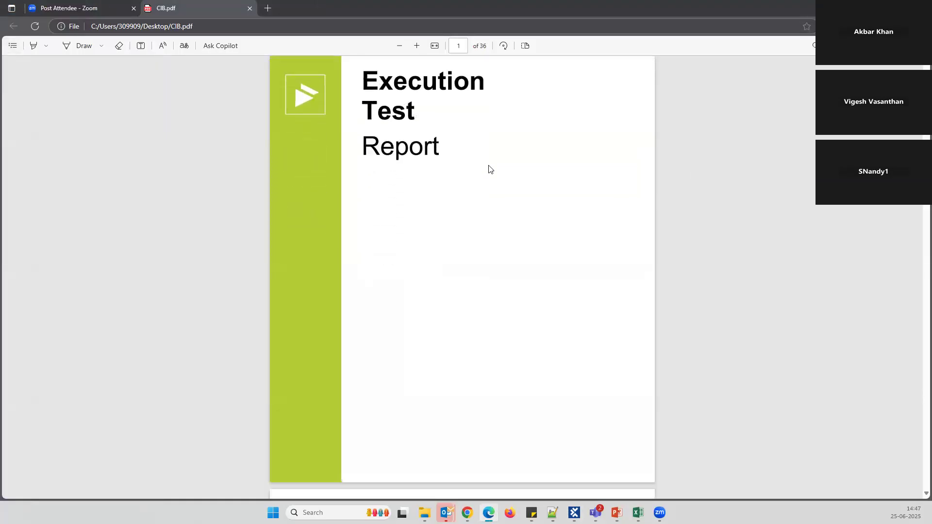
scroll(488, 181, down, 4)
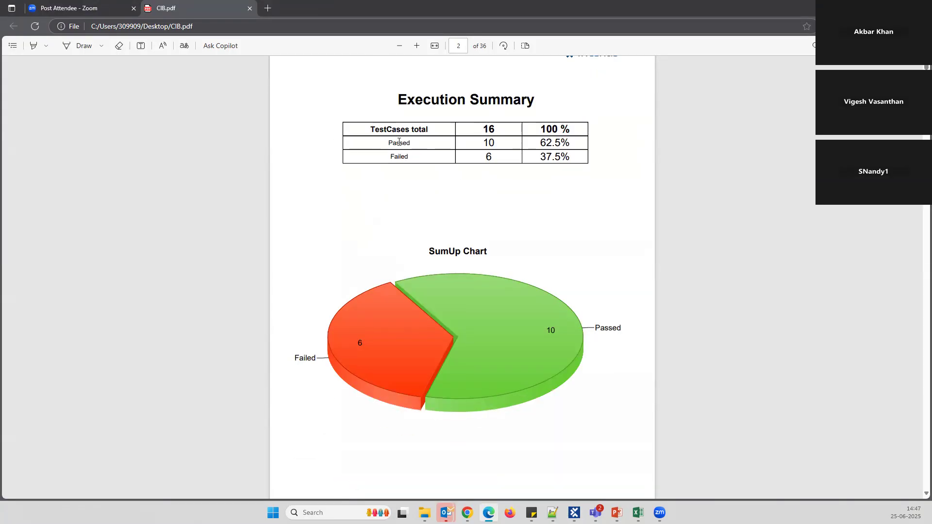
double_click(506, 127)
drag(484, 143, 491, 143)
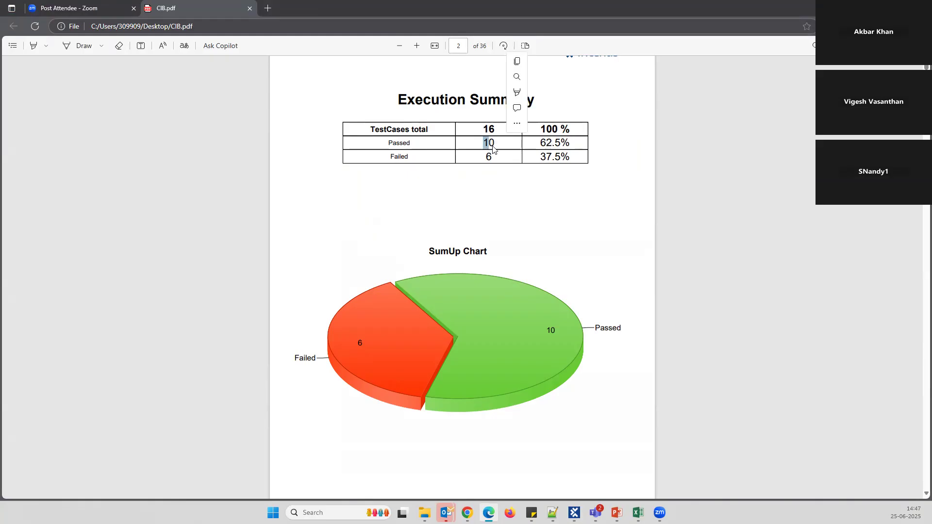
click(548, 138)
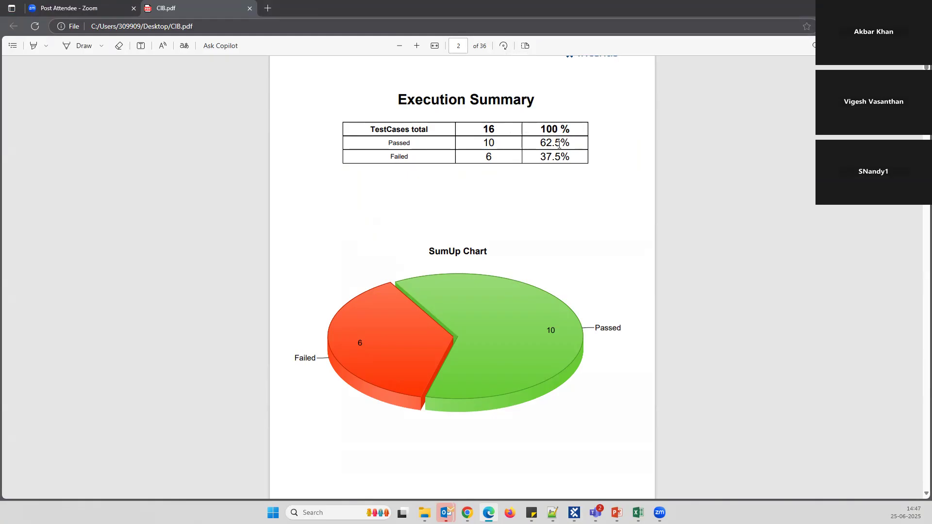
drag(539, 142, 571, 143)
drag(544, 156, 577, 155)
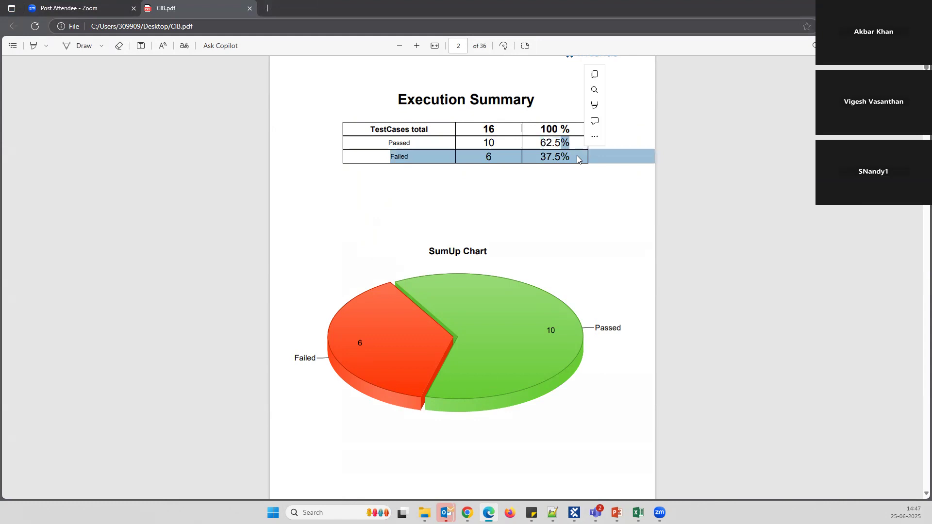
click(593, 168)
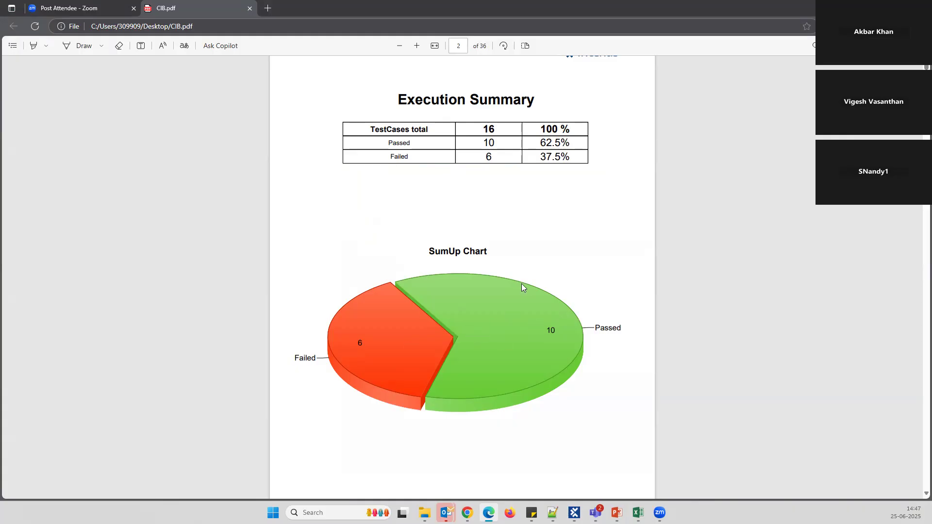
Scroll through the first test case's results to page 6, highlighting the validated account details
scroll(529, 281, down, 2)
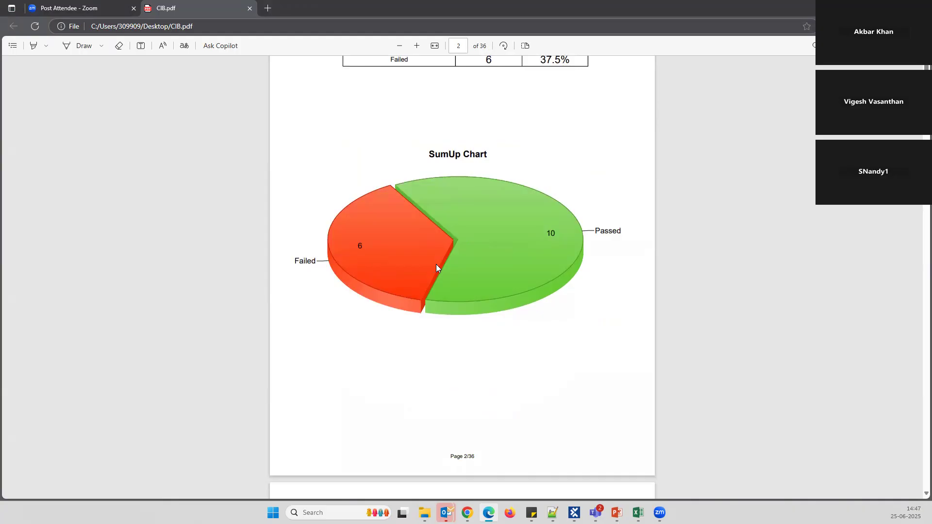
scroll(436, 268, down, 6)
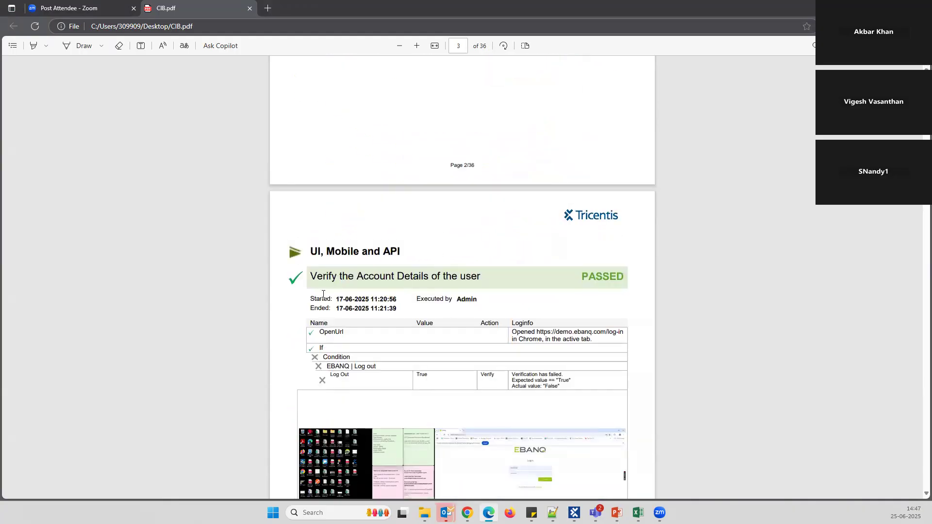
scroll(435, 275, down, 1)
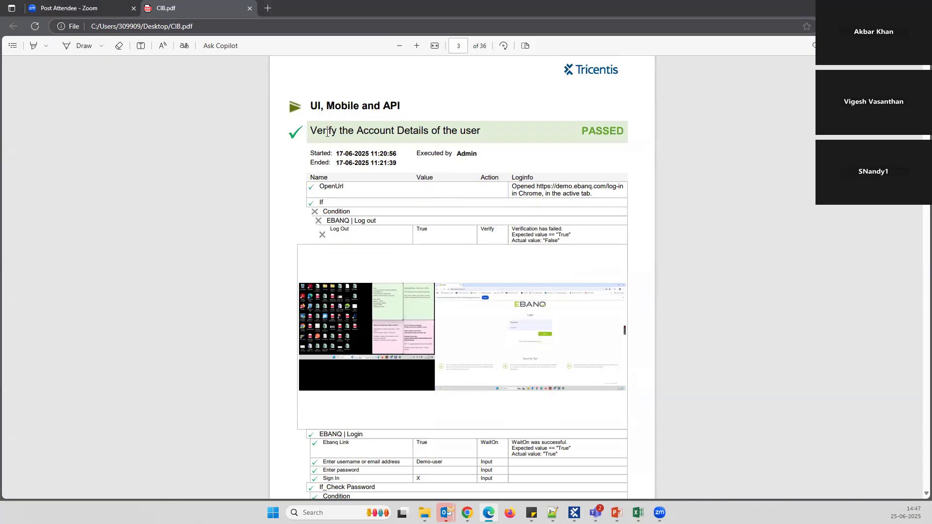
scroll(469, 306, down, 3)
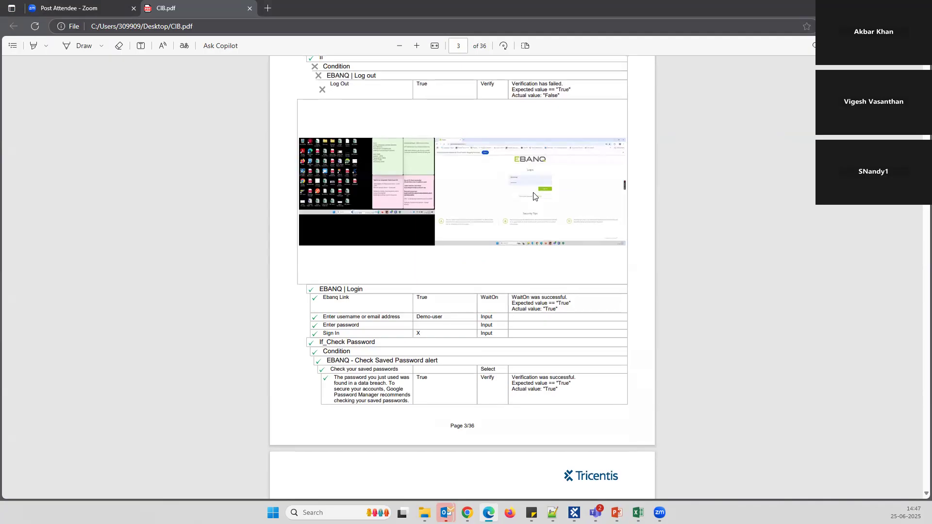
scroll(534, 196, up, 2)
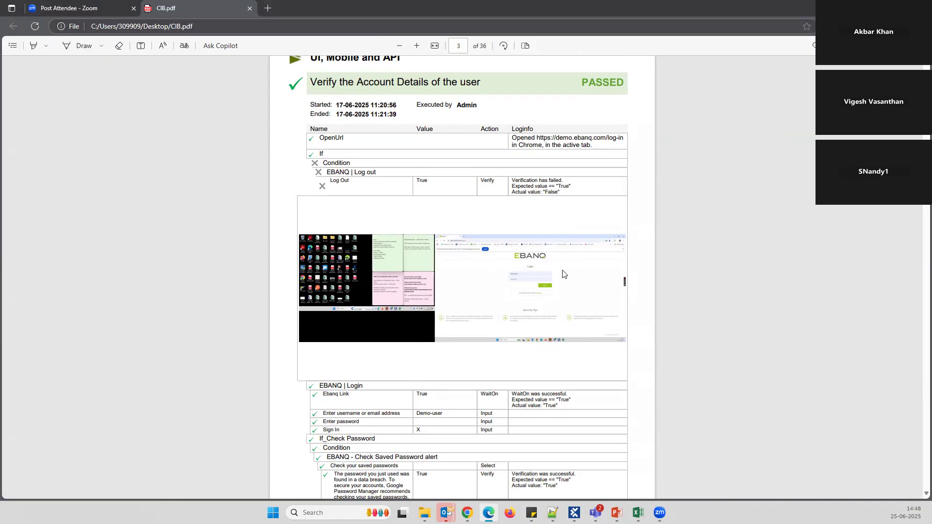
scroll(555, 274, down, 4)
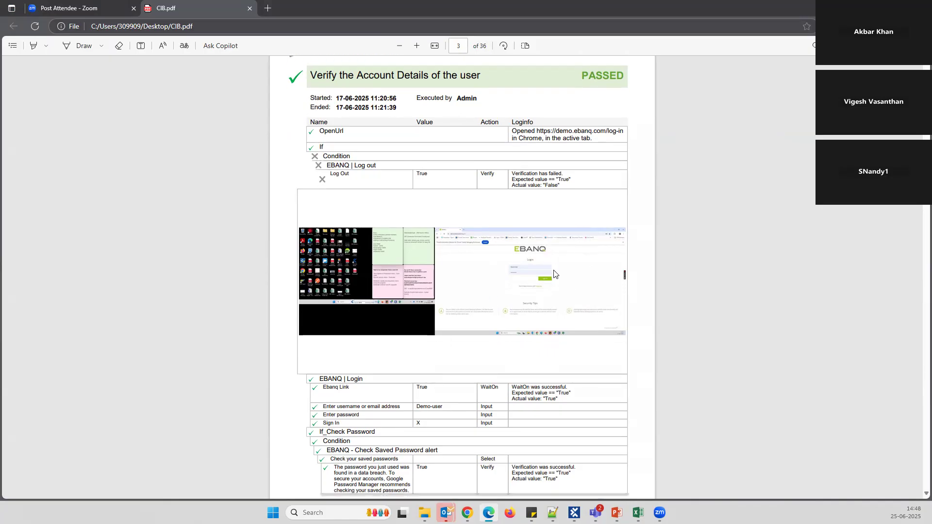
scroll(481, 206, down, 5)
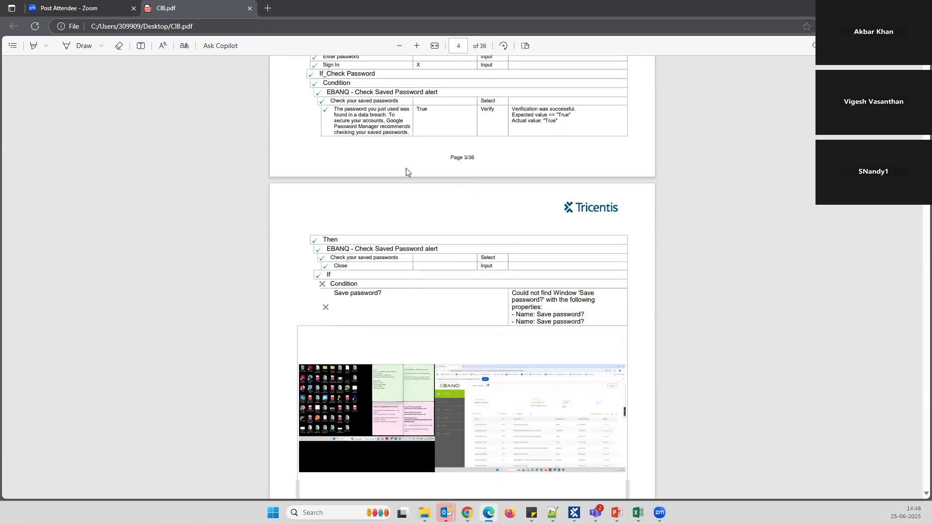
scroll(398, 171, down, 5)
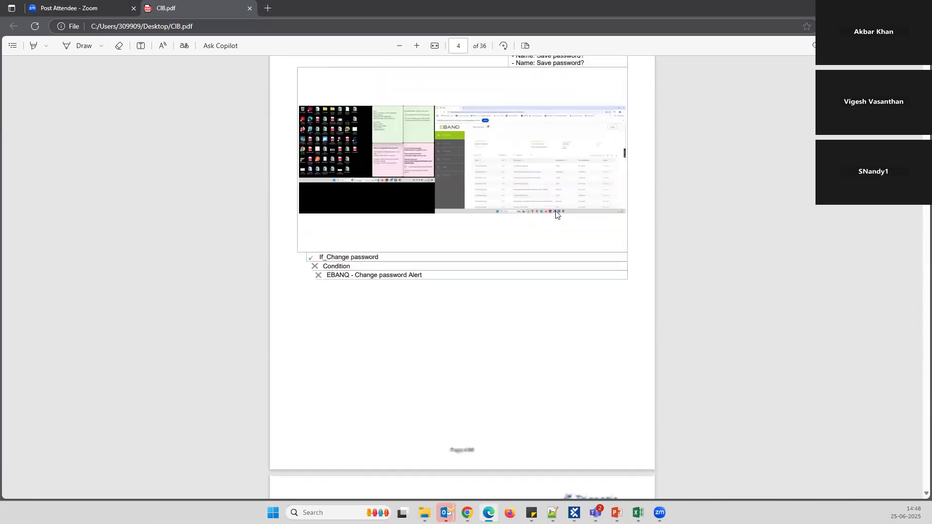
scroll(514, 217, down, 11)
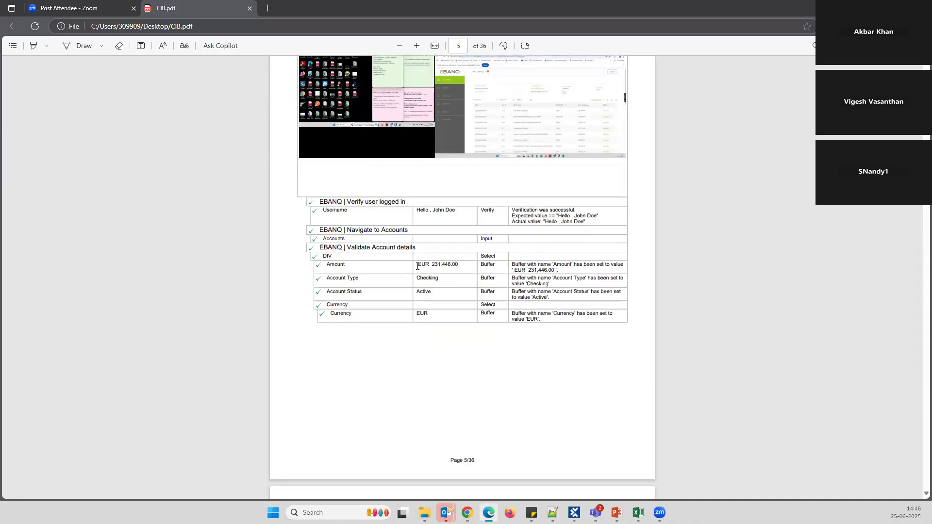
drag(425, 274, 437, 318)
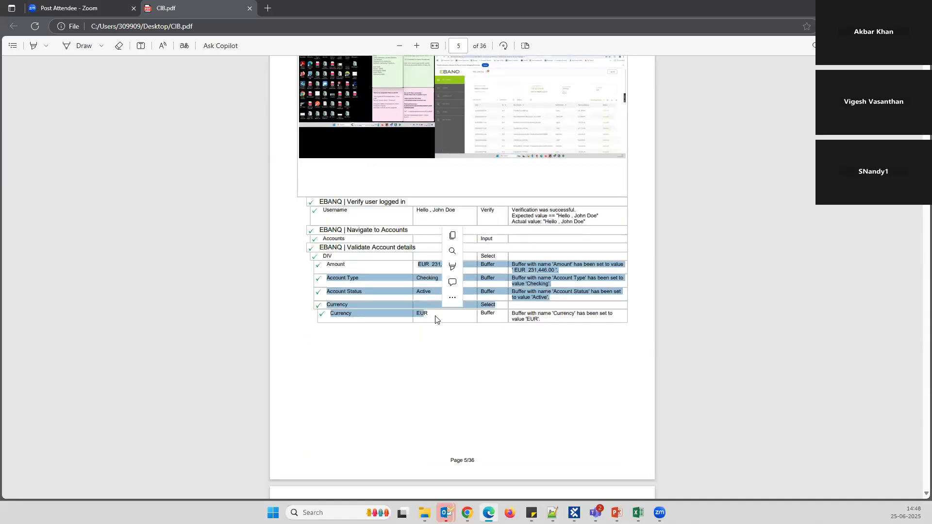
click(456, 236)
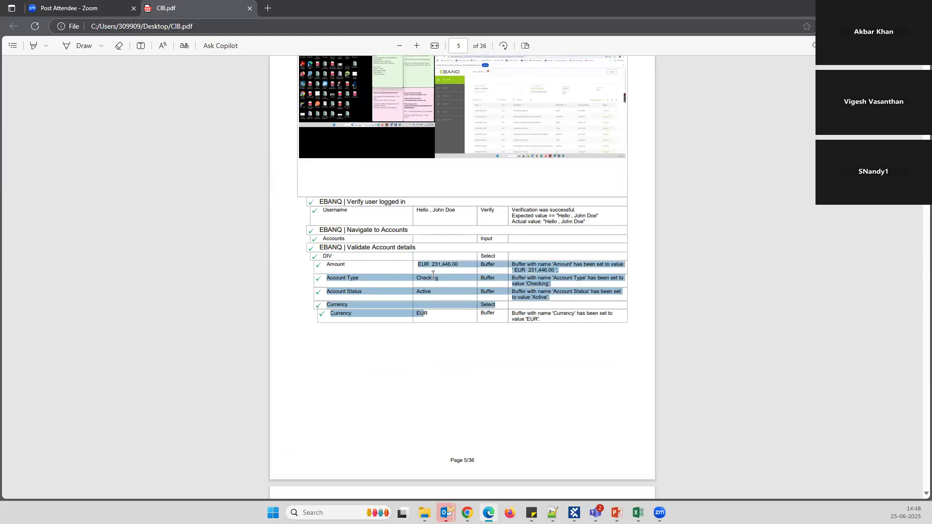
click(550, 294)
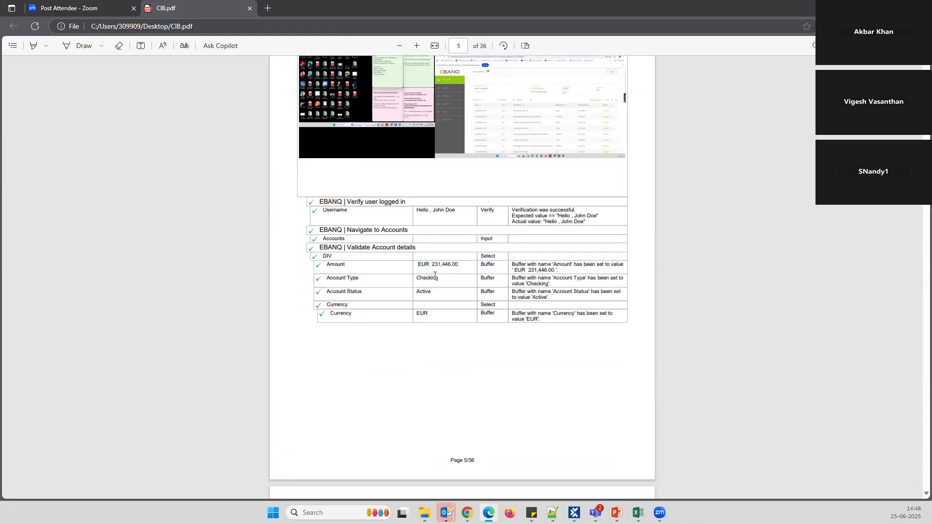
scroll(445, 264, down, 3)
Scroll CIB.pdf from page 14 to page 21, where TC002 - Card Funding is reported FAILED
scroll(472, 246, down, 6)
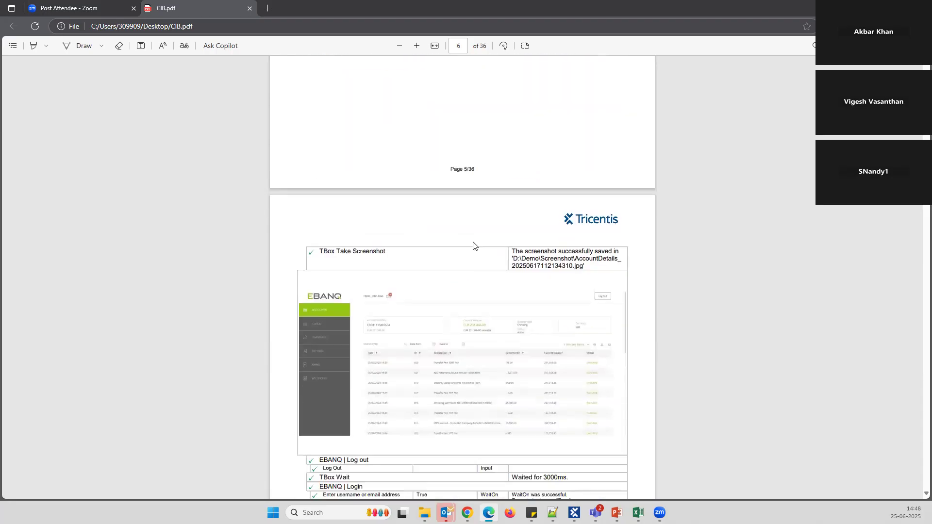
scroll(472, 246, down, 3)
scroll(503, 189, up, 3)
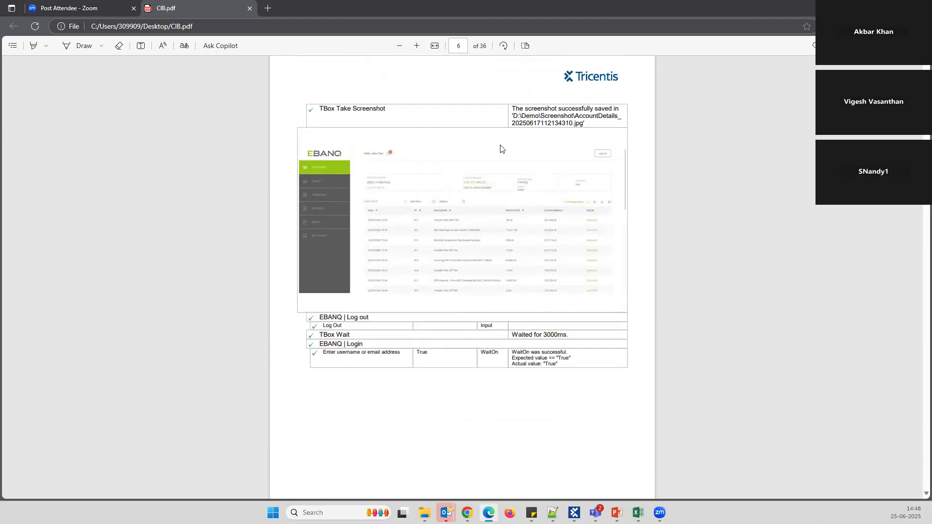
scroll(524, 160, up, 1)
scroll(533, 335, down, 2)
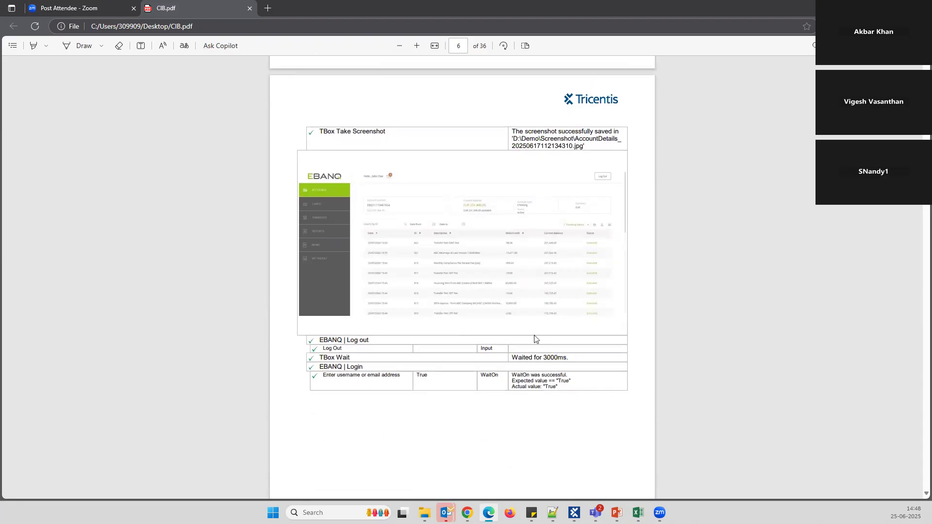
scroll(531, 304, up, 10)
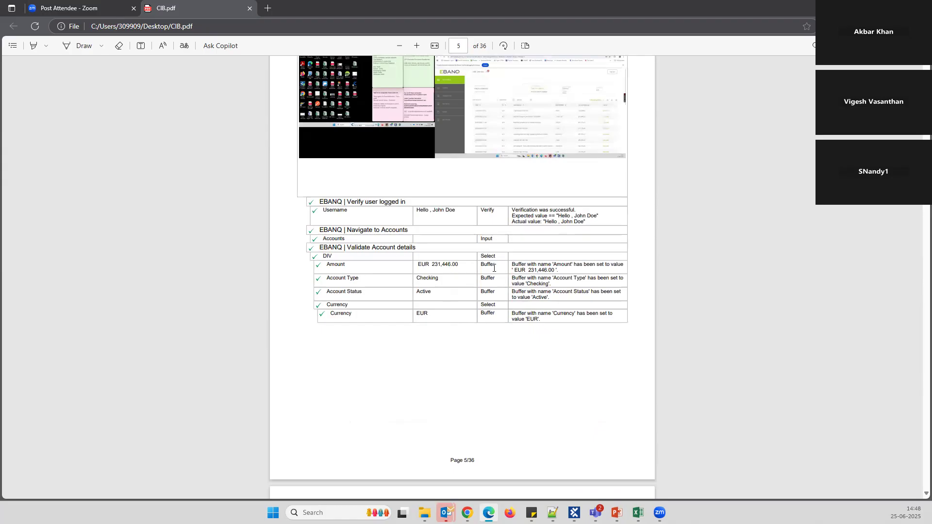
scroll(494, 268, up, 1)
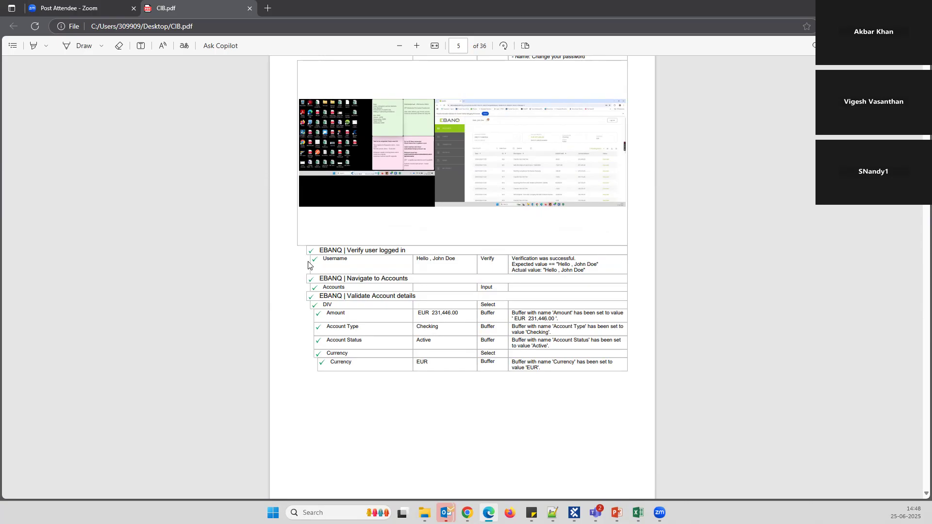
scroll(326, 275, down, 15)
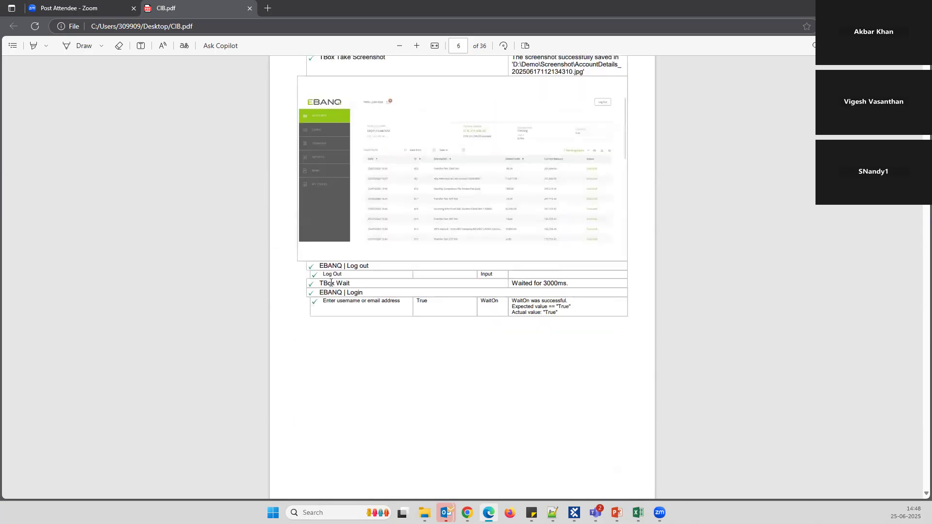
scroll(330, 286, down, 15)
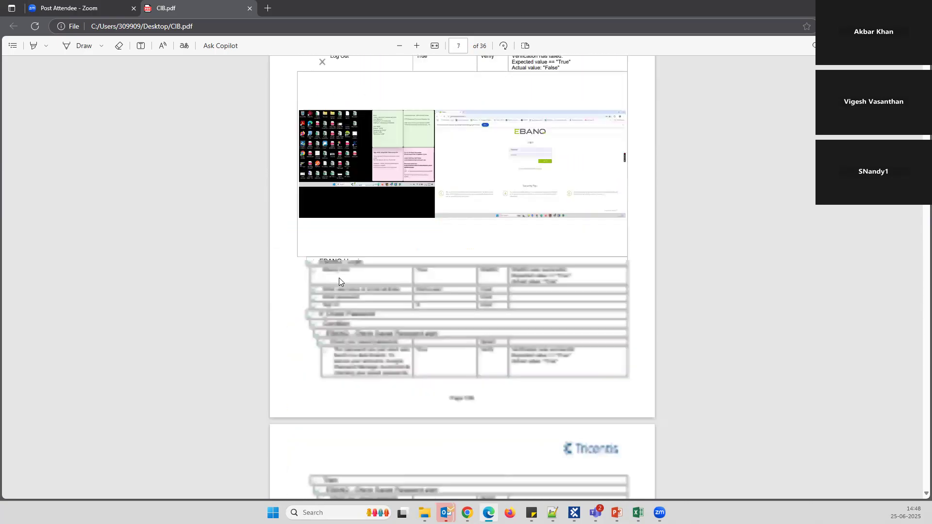
scroll(348, 262, down, 15)
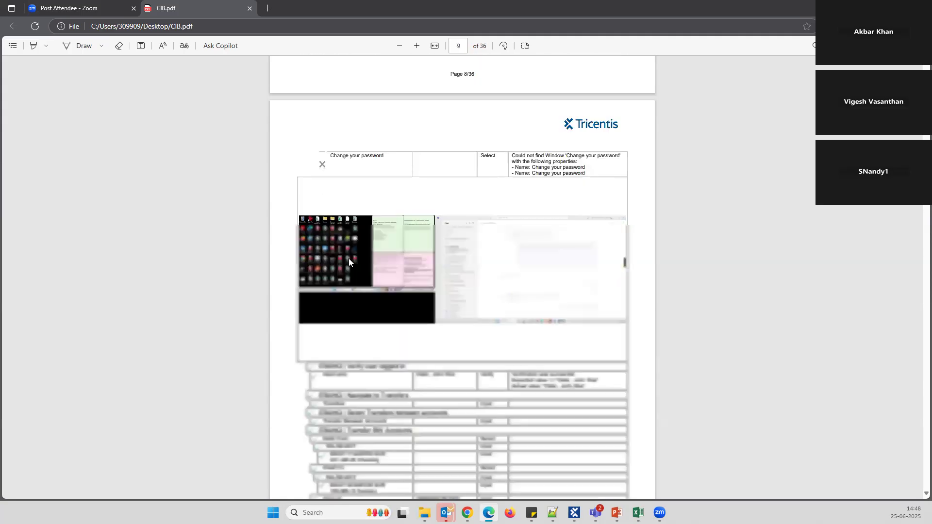
scroll(365, 260, down, 15)
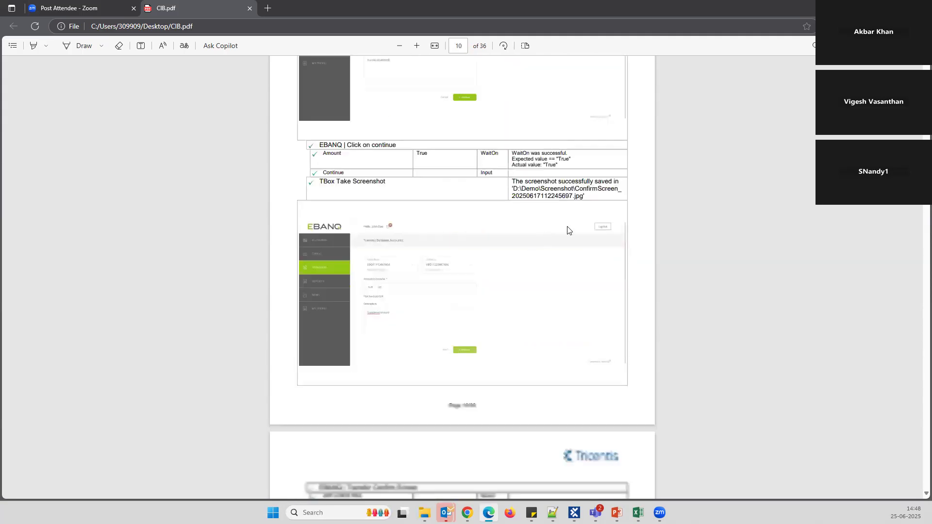
scroll(797, 190, down, 3)
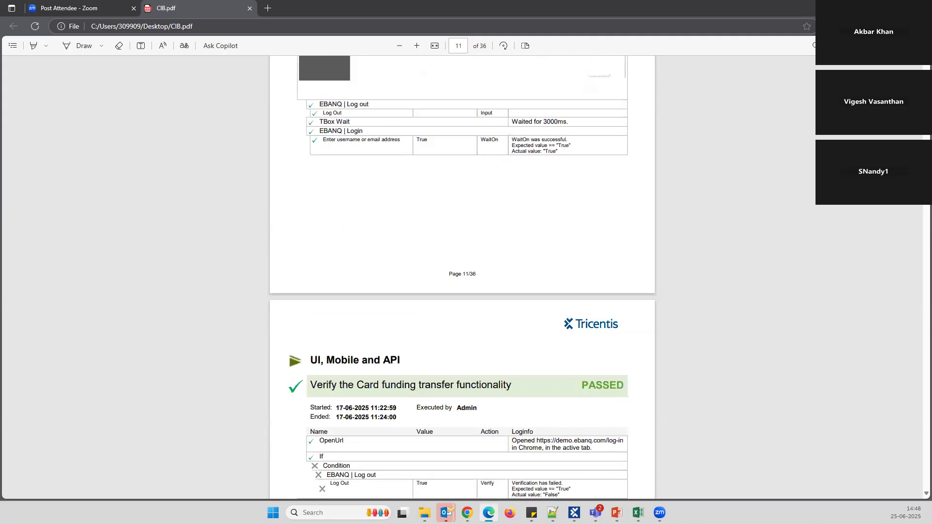
scroll(916, 211, down, 20)
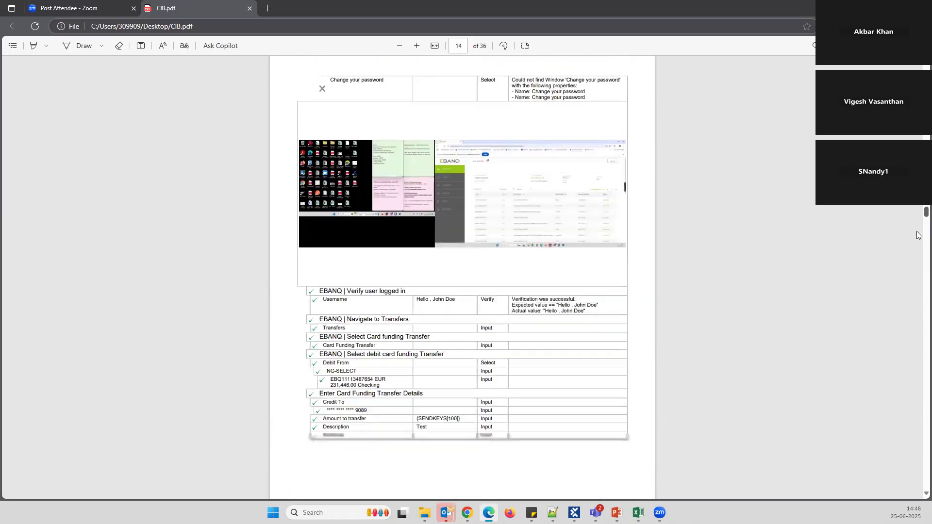
scroll(917, 235, down, 20)
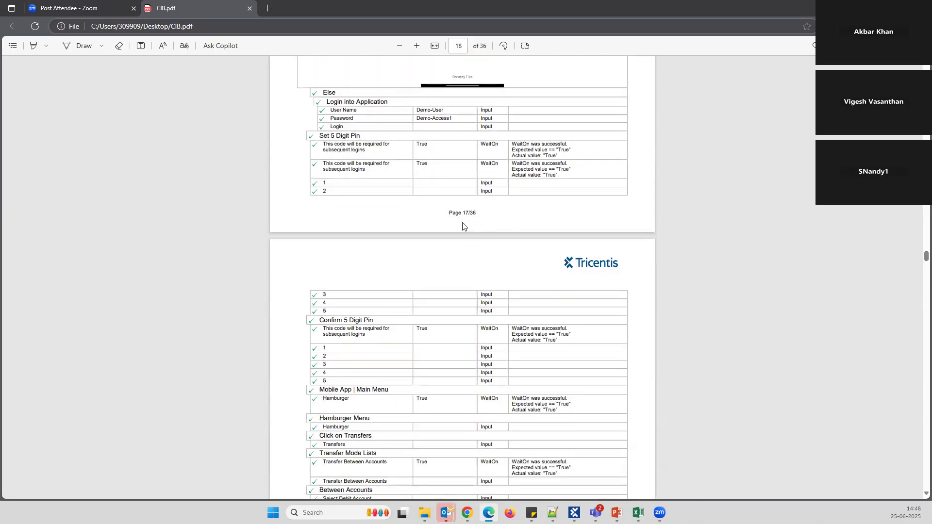
scroll(462, 226, up, 17)
scroll(825, 243, down, 5)
scroll(885, 236, down, 20)
scroll(917, 276, up, 2)
scroll(917, 291, down, 12)
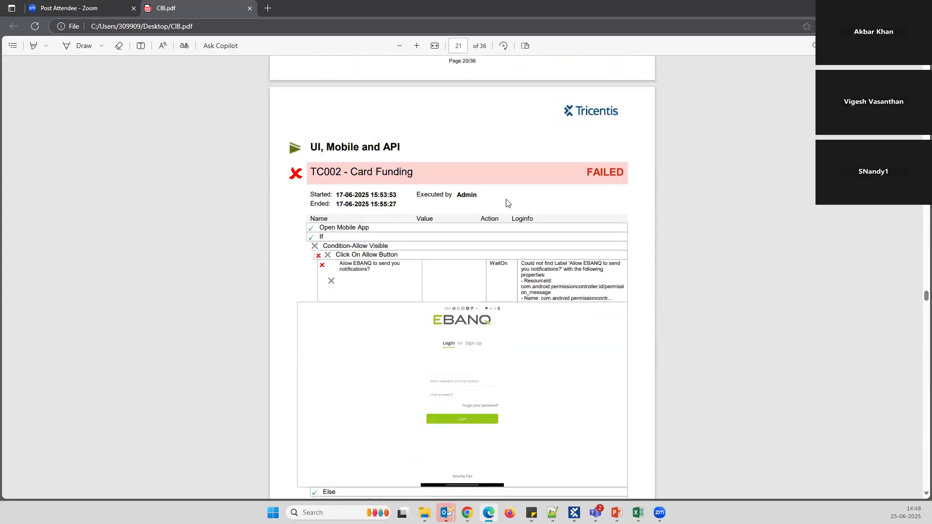
Highlight the Credit To error message in the Card Funding failure details
scroll(395, 187, down, 2)
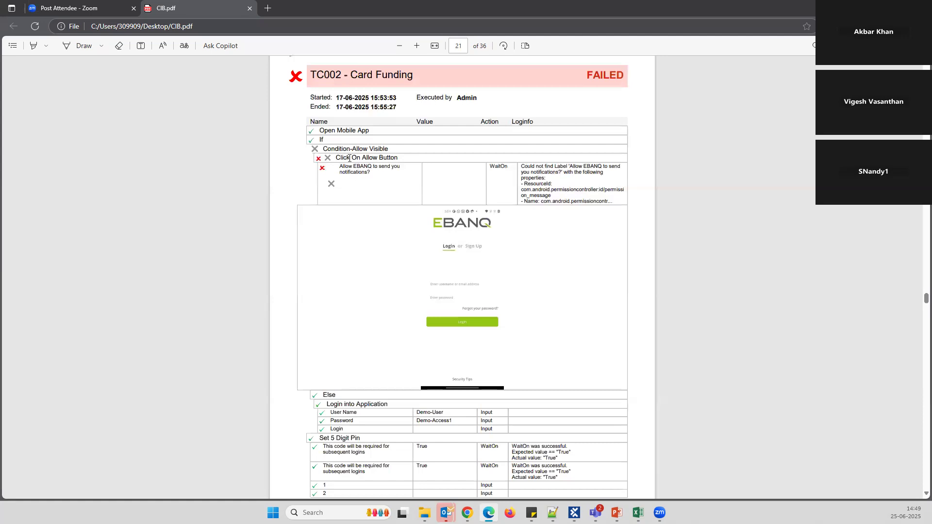
scroll(364, 209, down, 15)
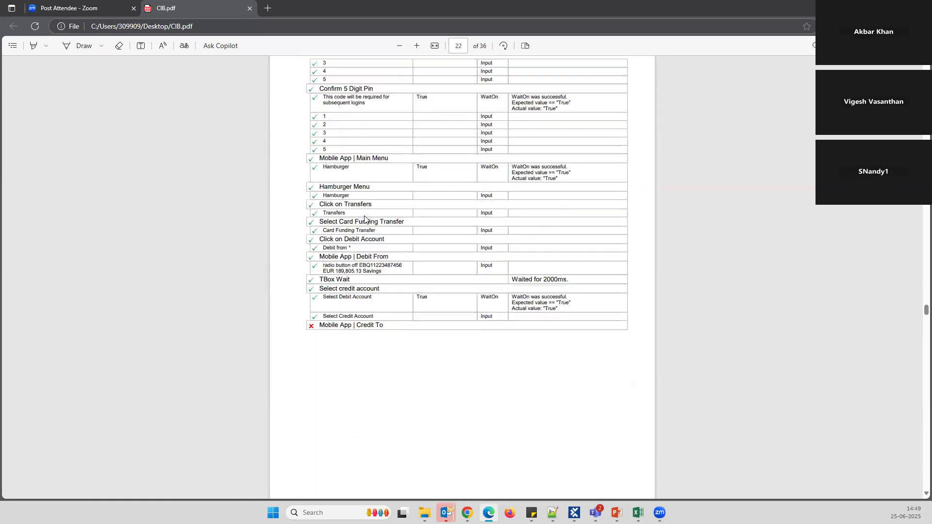
scroll(361, 226, up, 2)
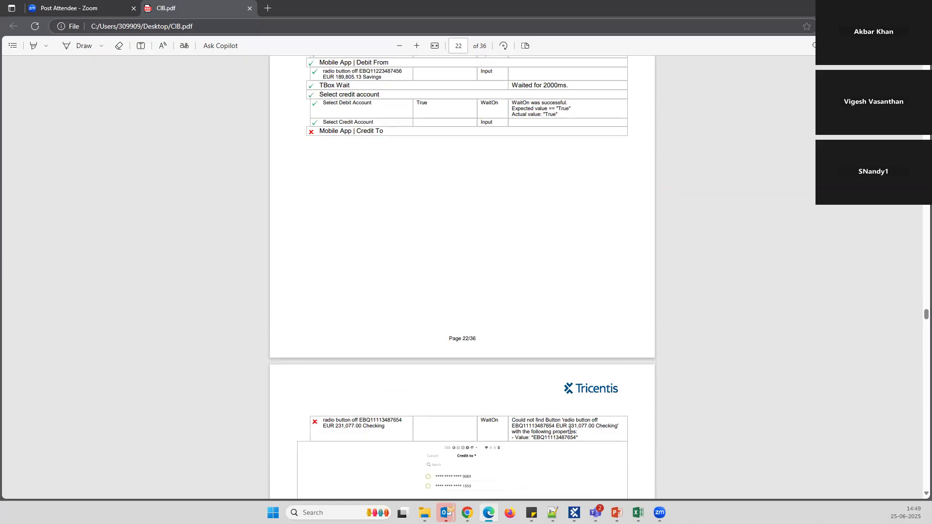
drag(513, 426, 587, 433)
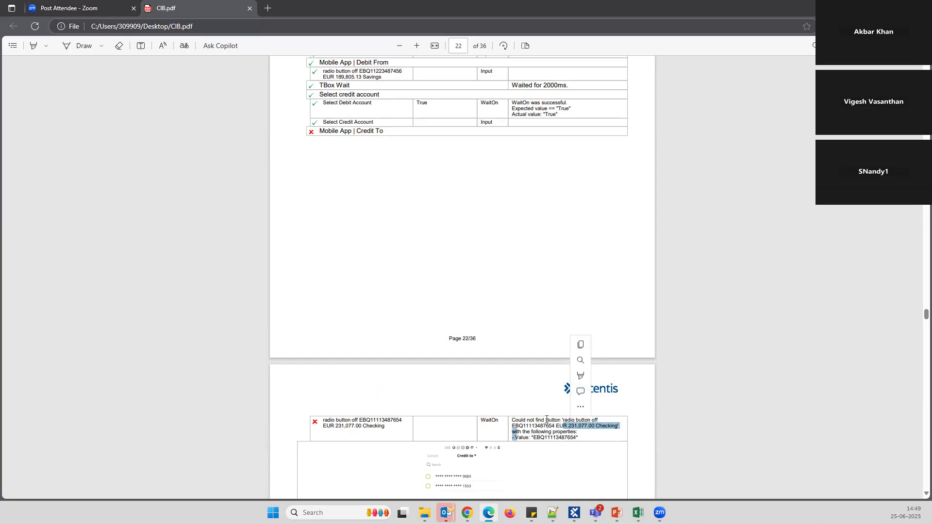
Scroll on to page 27 showing the failed Key Authorization API test results
scroll(455, 326, down, 4)
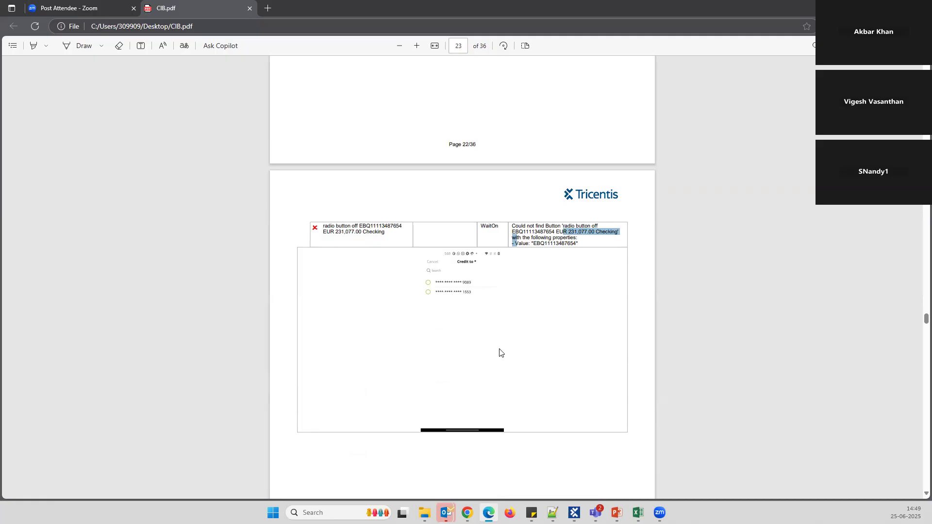
scroll(496, 352, down, 5)
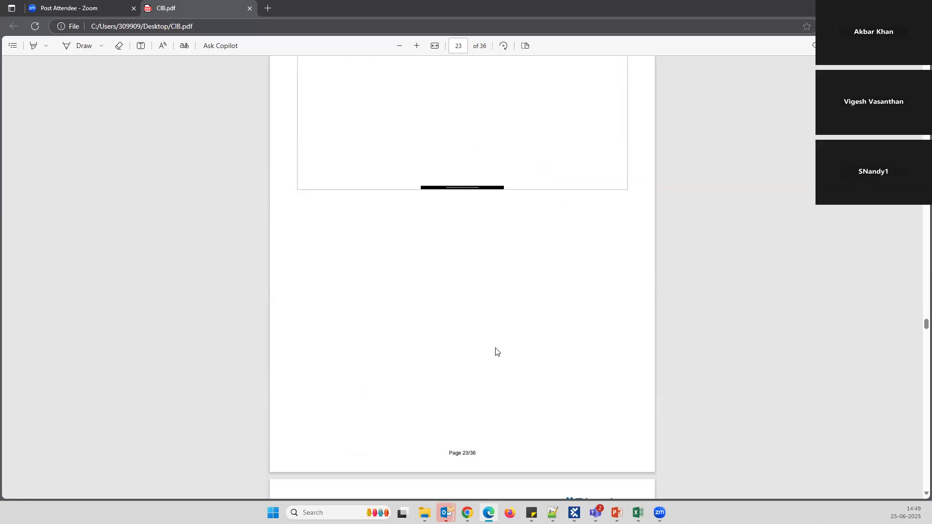
scroll(496, 352, down, 6)
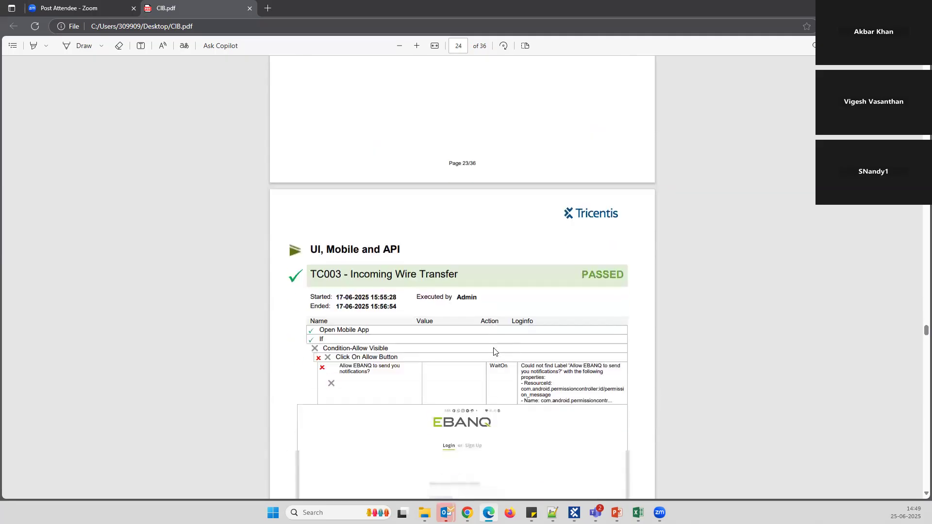
scroll(492, 351, down, 20)
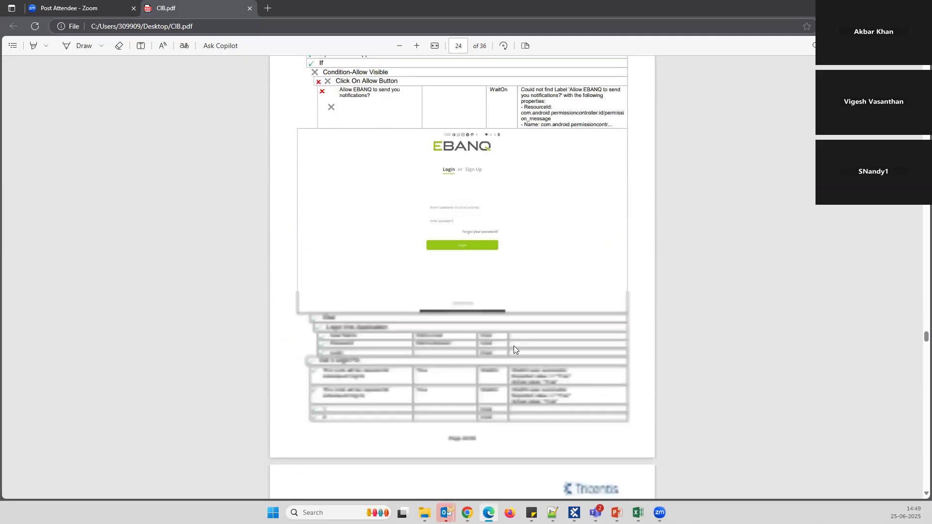
scroll(555, 350, down, 10)
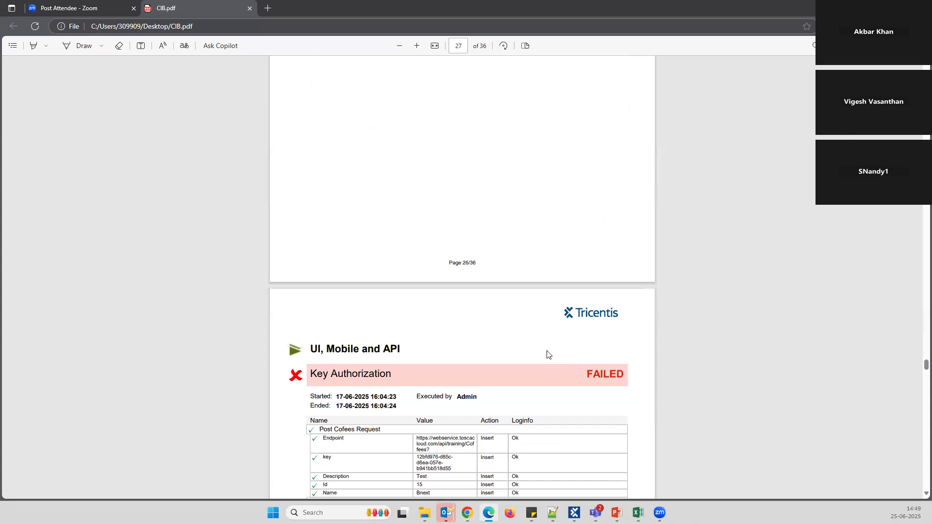
Return CIB.pdf to page 1, the report's title page
scroll(548, 356, down, 10)
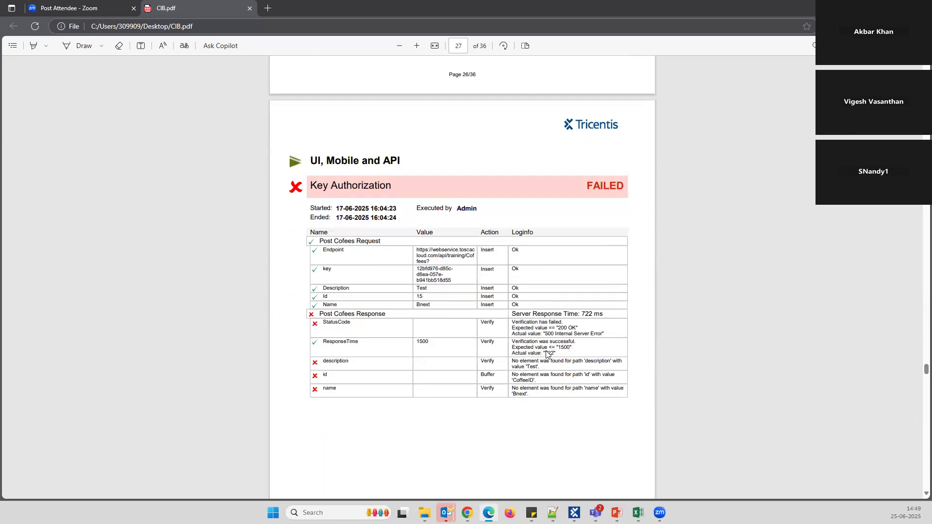
drag(919, 387, 917, 68)
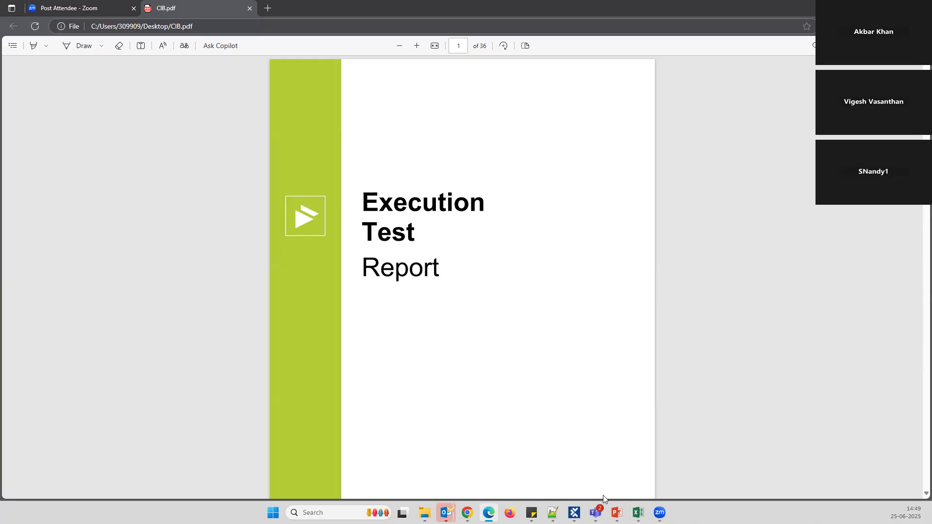
Look over the No Code Tool Automation Demo agenda slide, then return to Tosca Commander's execution results
mouse_move(616, 512)
click(657, 448)
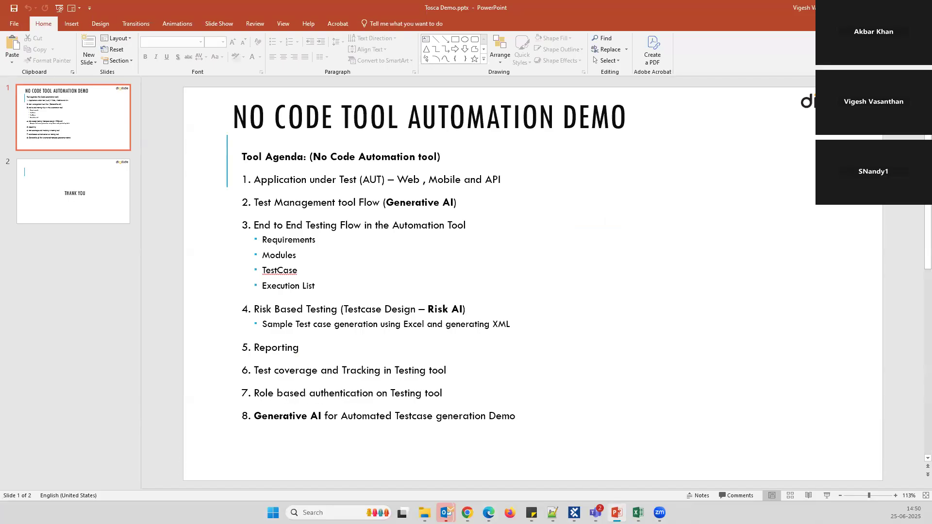
click(574, 512)
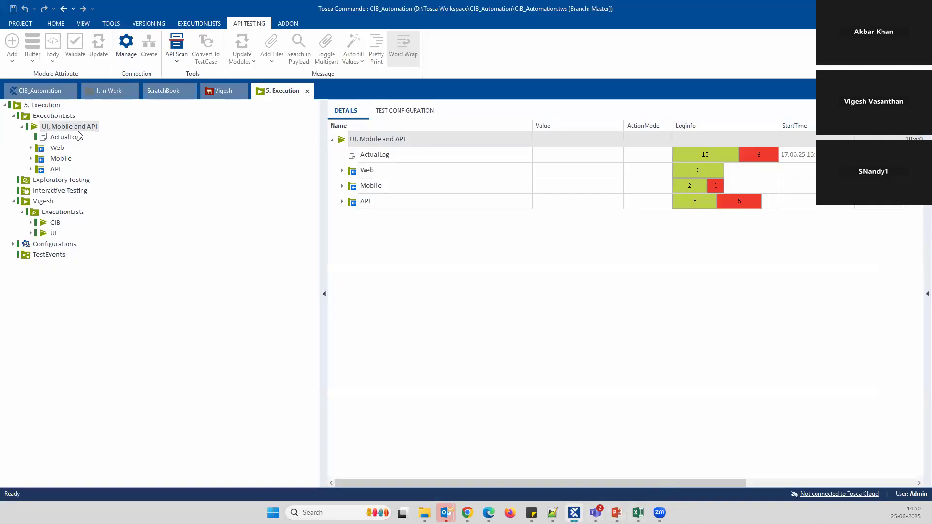
Collapse 1. In Work and select the CIB_Automation project root from the HOME ribbon
click(54, 97)
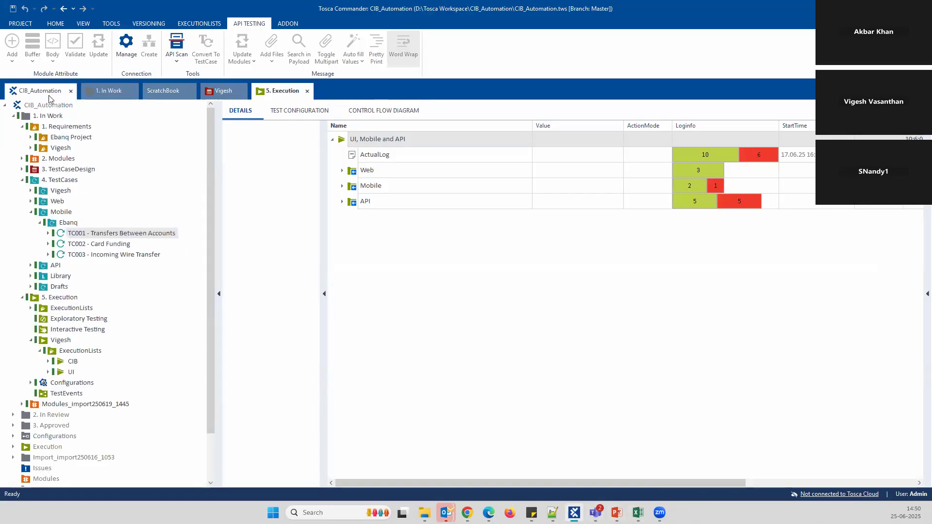
click(13, 115)
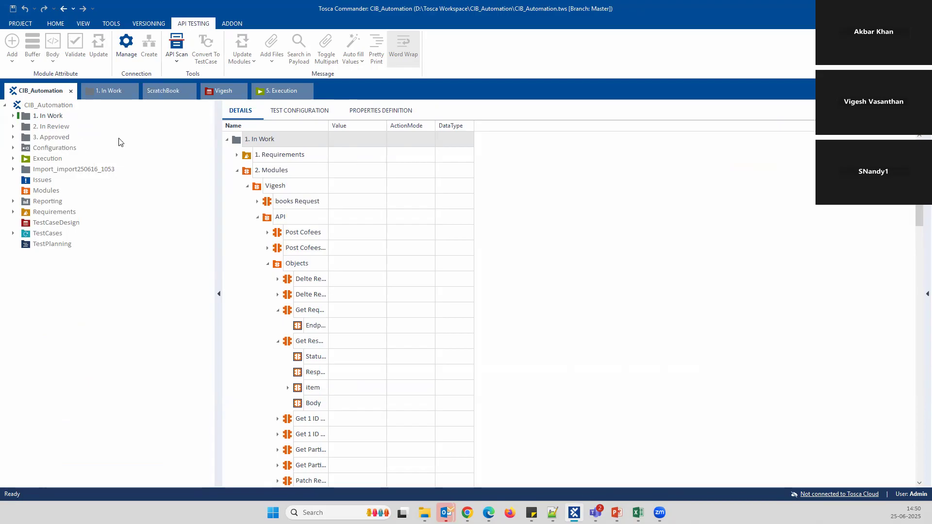
click(54, 25)
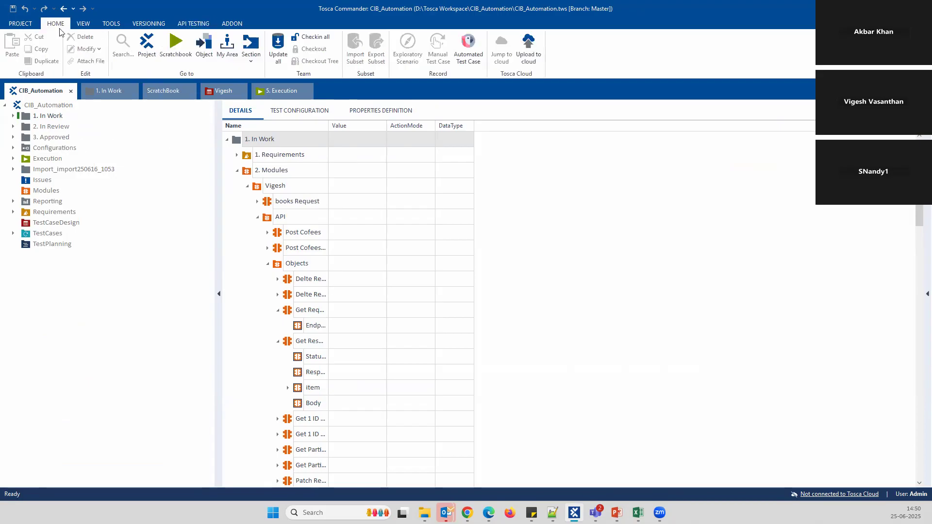
click(48, 107)
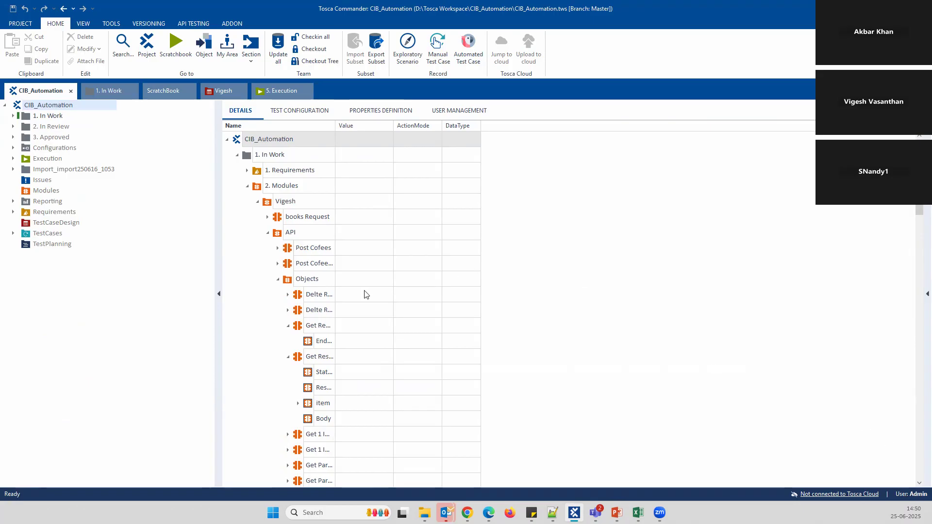
Expand All Users in User Management to list its five Expert users, and Refresh all on CIB_Automation
click(451, 113)
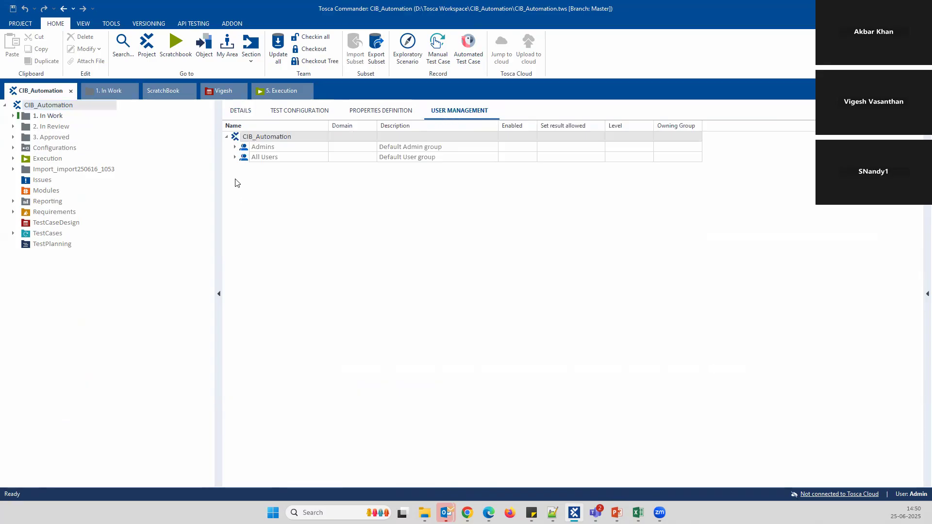
click(235, 157)
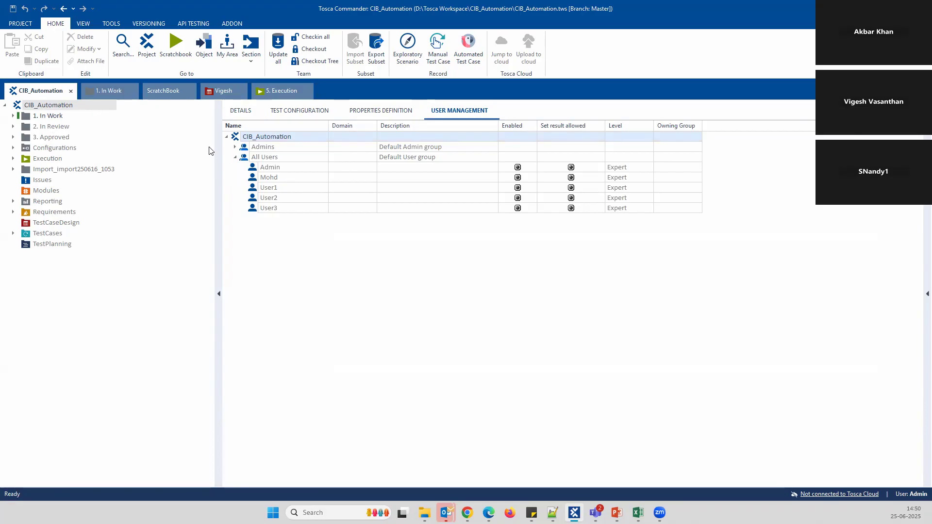
right_click(67, 112)
click(199, 125)
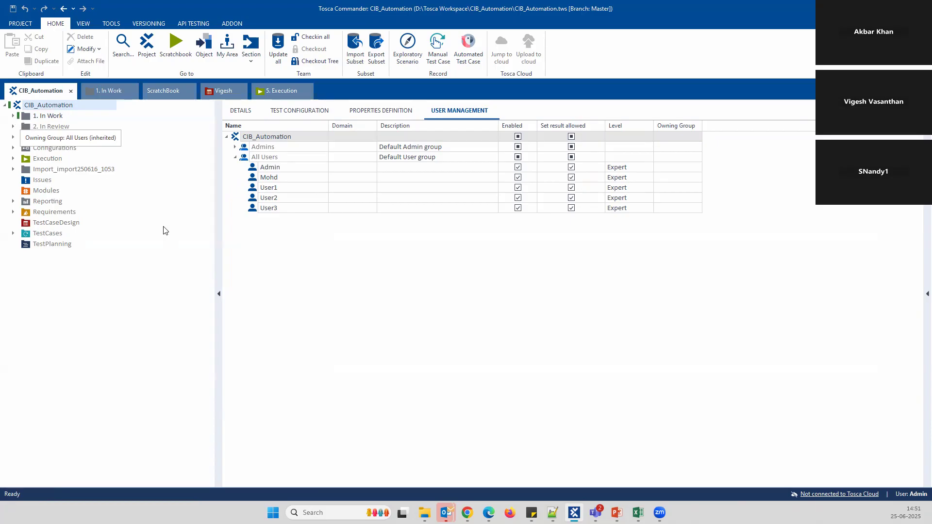
click(13, 115)
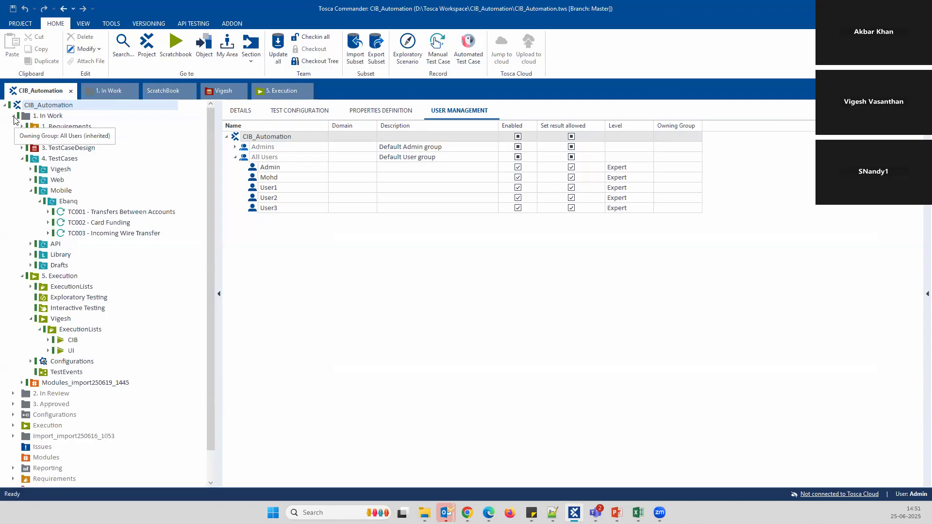
click(14, 116)
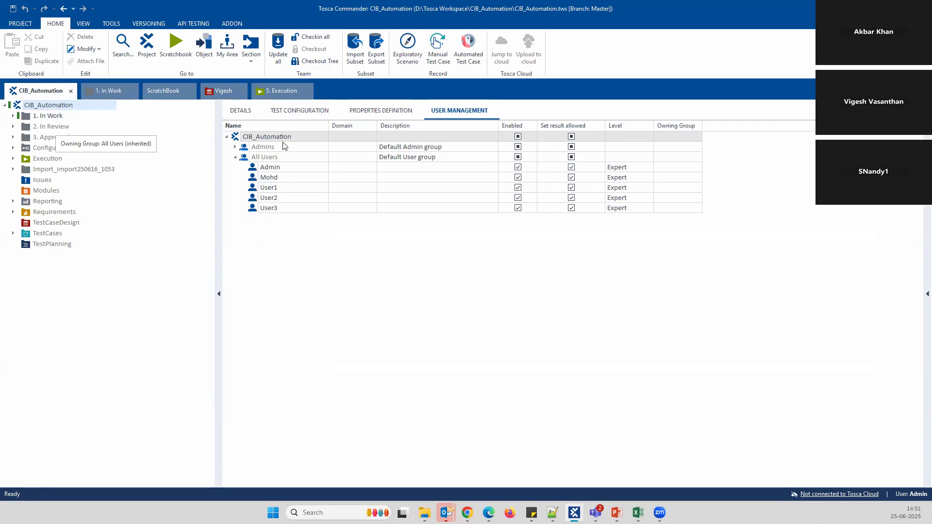
right_click(256, 136)
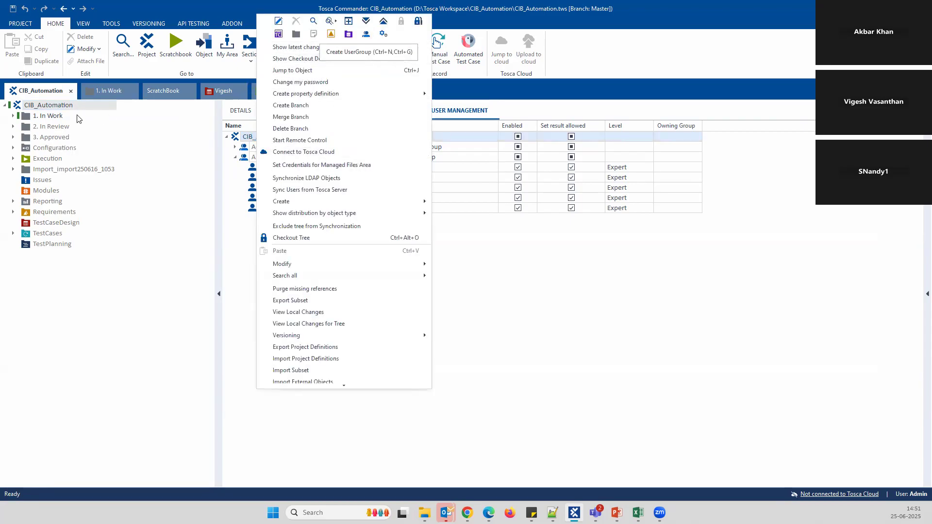
Create a user group named CIB and add its first user, named UserA
click(367, 34)
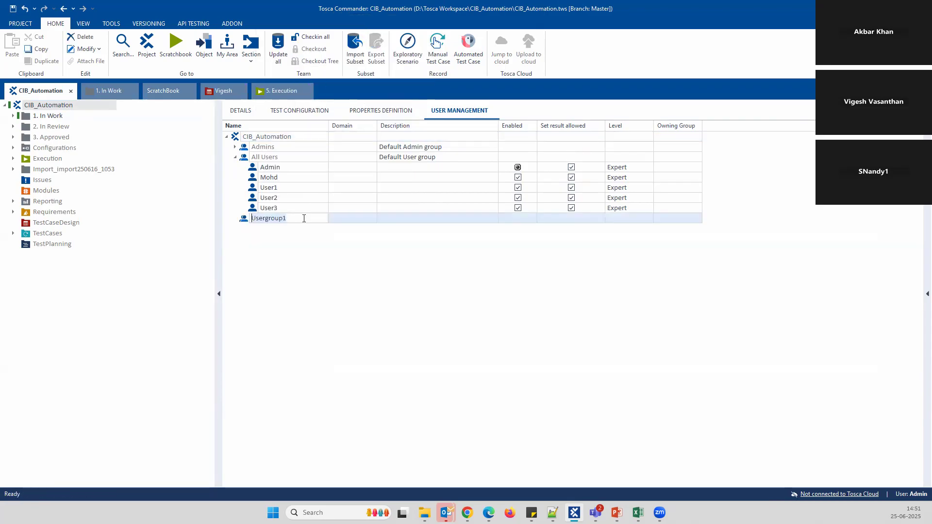
text(CIB)
key(Return)
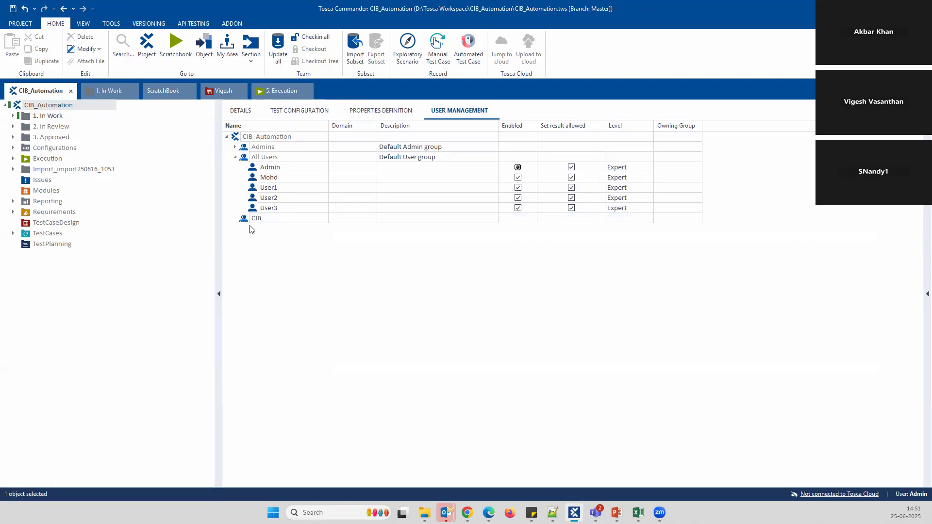
right_click(248, 220)
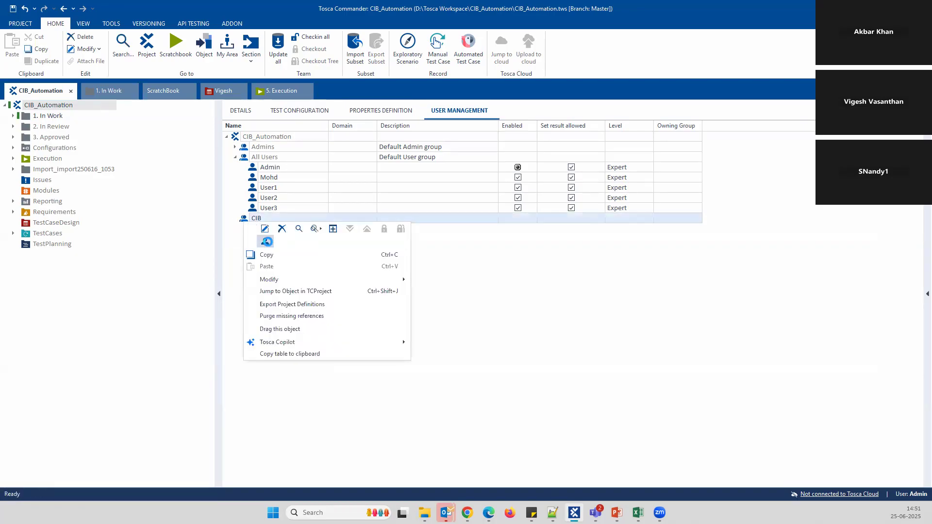
click(266, 241)
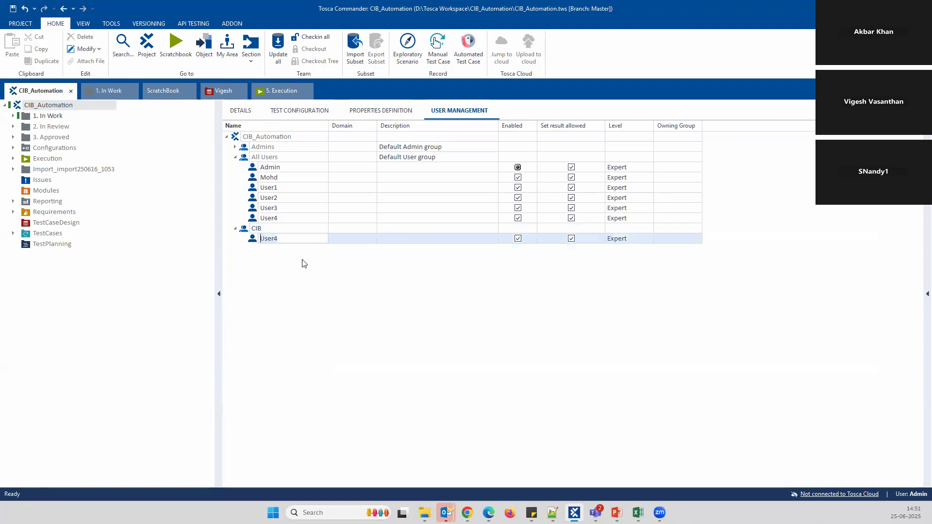
key(Delete)
key(Delete)
key(Delete)
key(Delete)
key(Delete)
text(User)
Add a second CIB user named UserB and set UserA's level to Basic
right_click(284, 231)
click(307, 256)
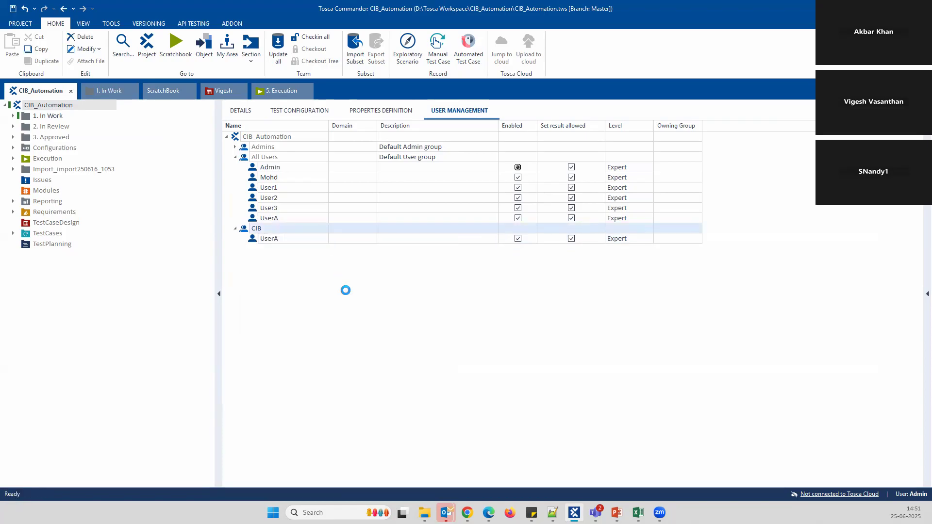
key(Delete)
key(Delete)
key(Delete)
key(Delete)
key(Delete)
text(UserB)
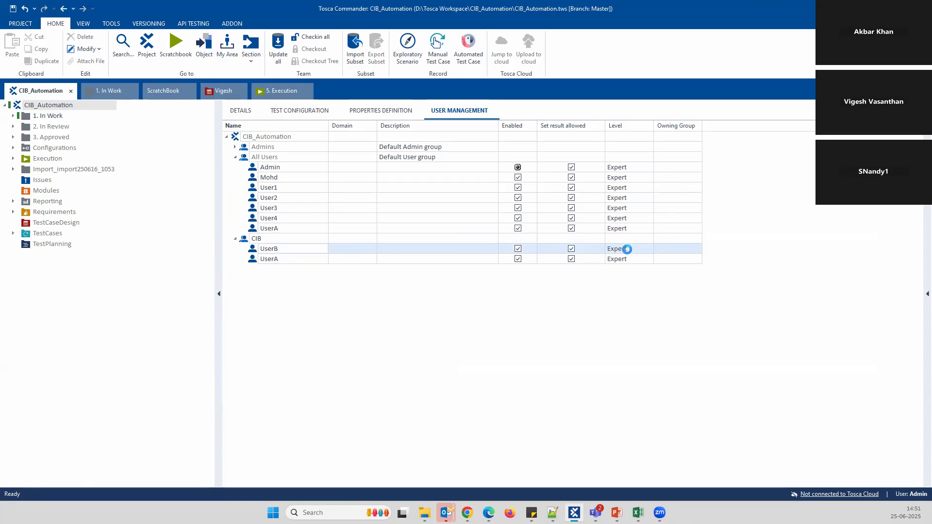
click(649, 249)
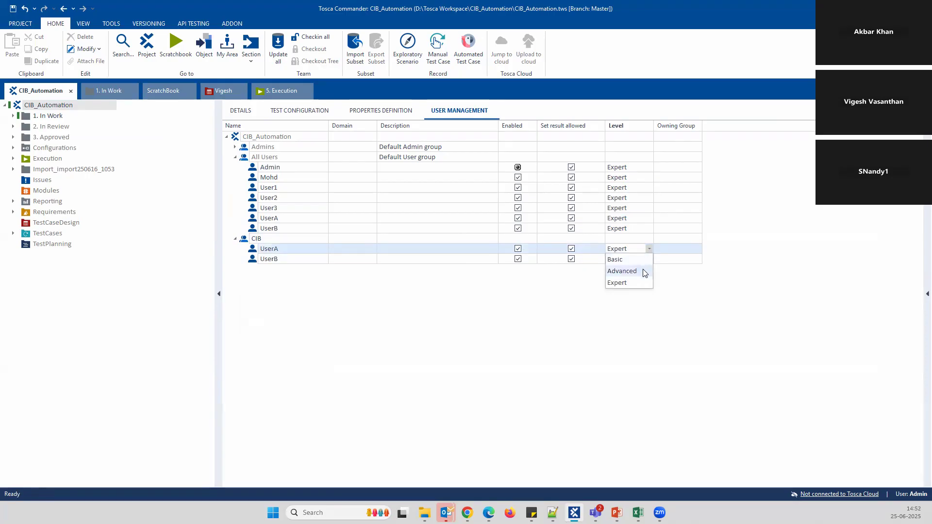
click(631, 262)
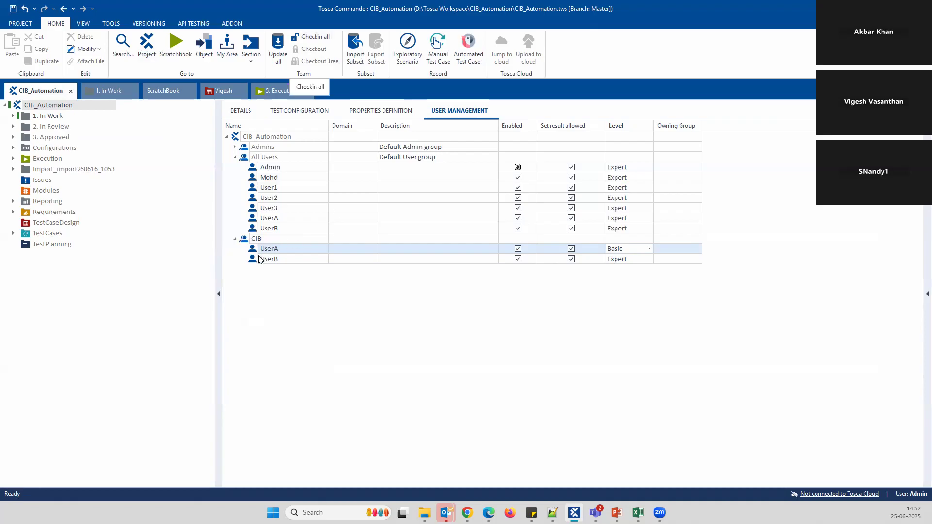
Check in all user changes, check out the 550-object 1. In Work tree, and close the workspace
click(311, 38)
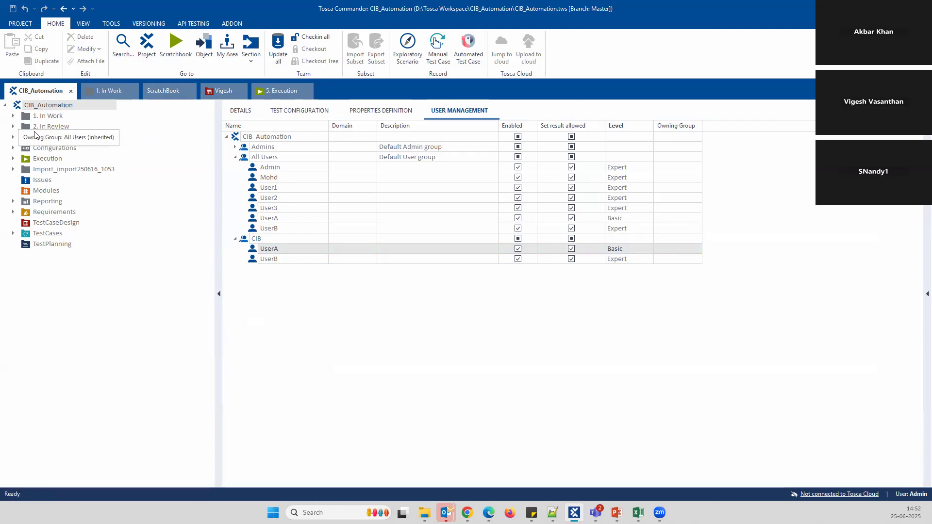
right_click(62, 116)
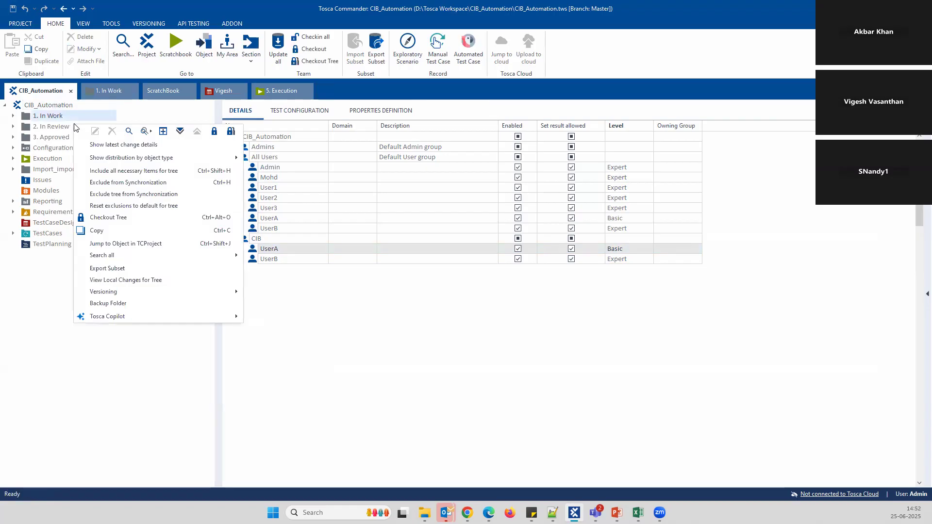
click(235, 134)
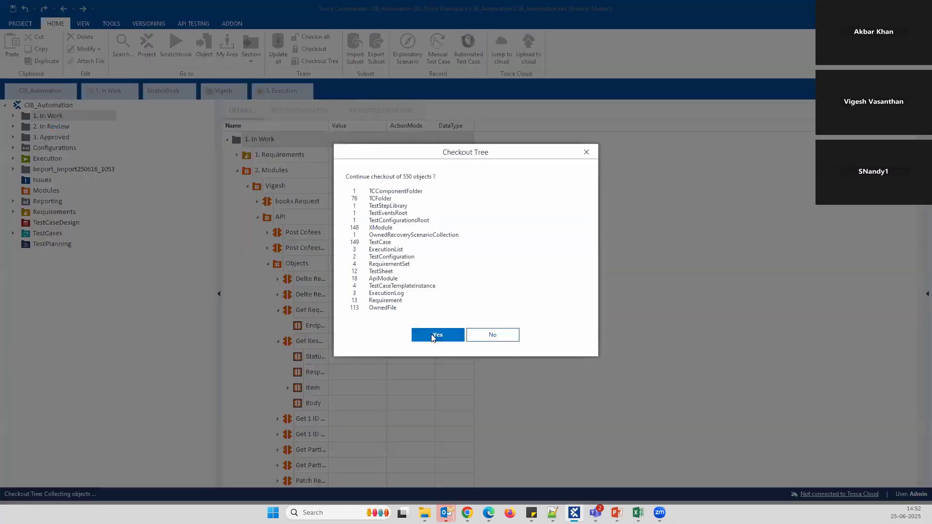
click(433, 334)
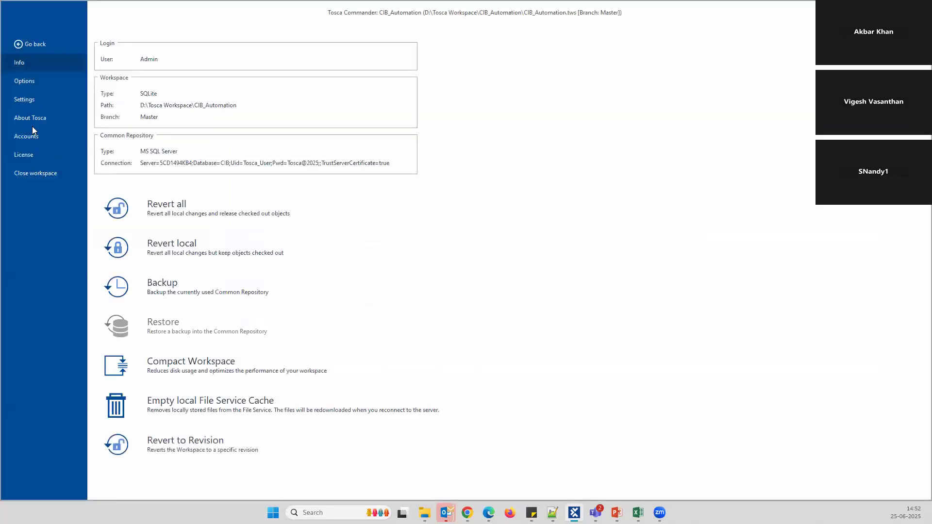
click(42, 173)
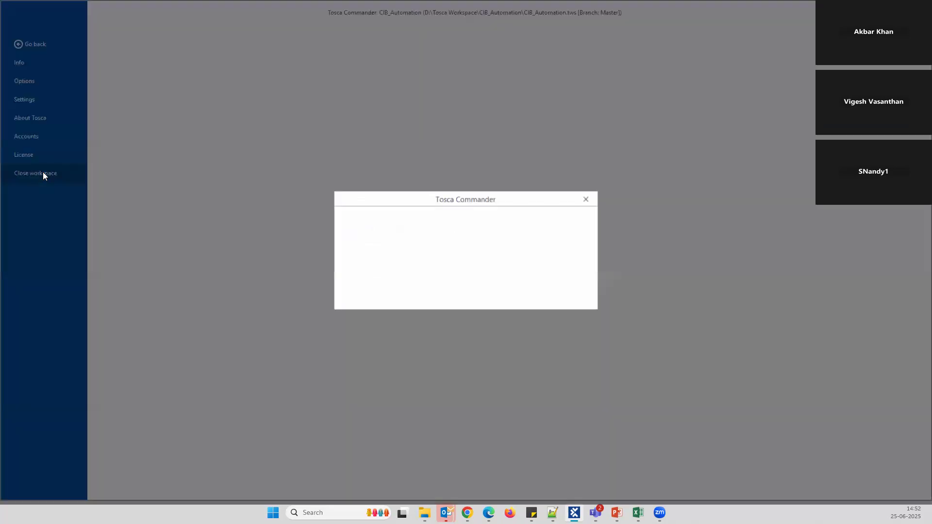
Decline the close prompt, reopen CIB_Automation from Recent Projects, and log in as UserA
click(470, 289)
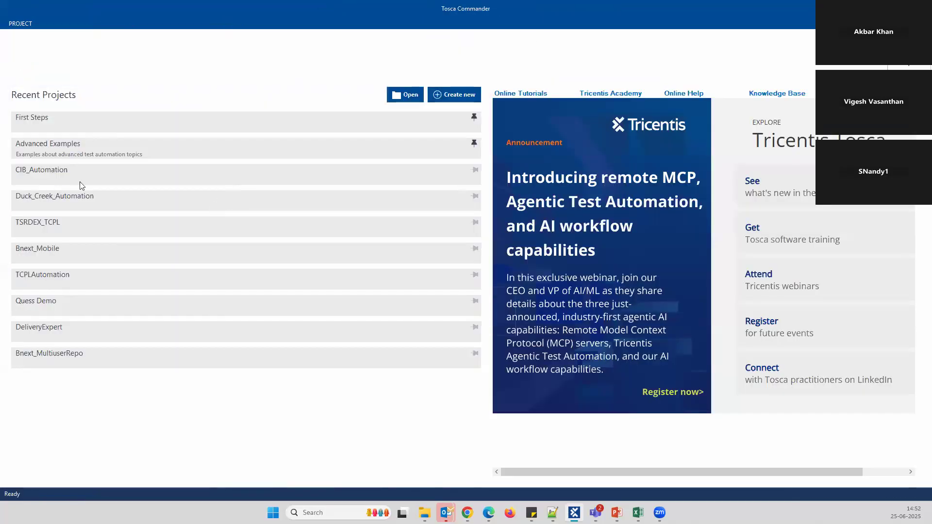
click(96, 177)
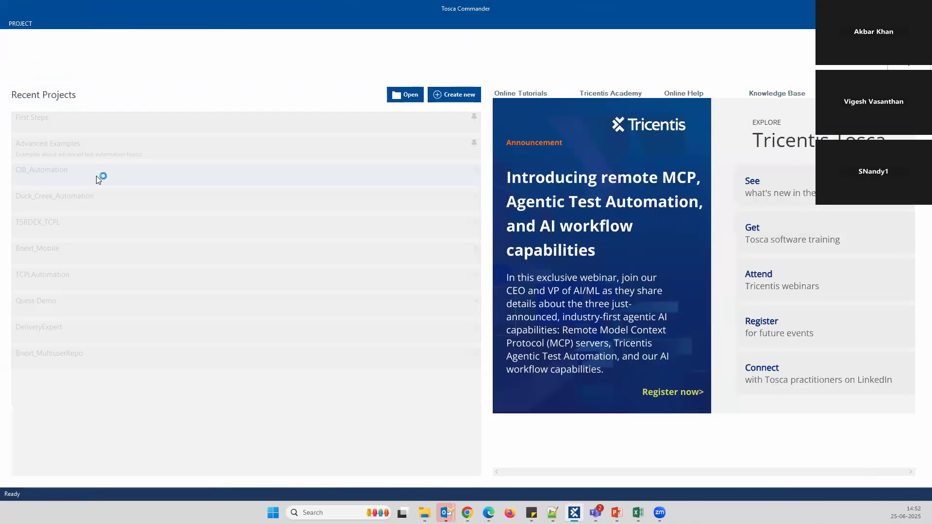
click(449, 293)
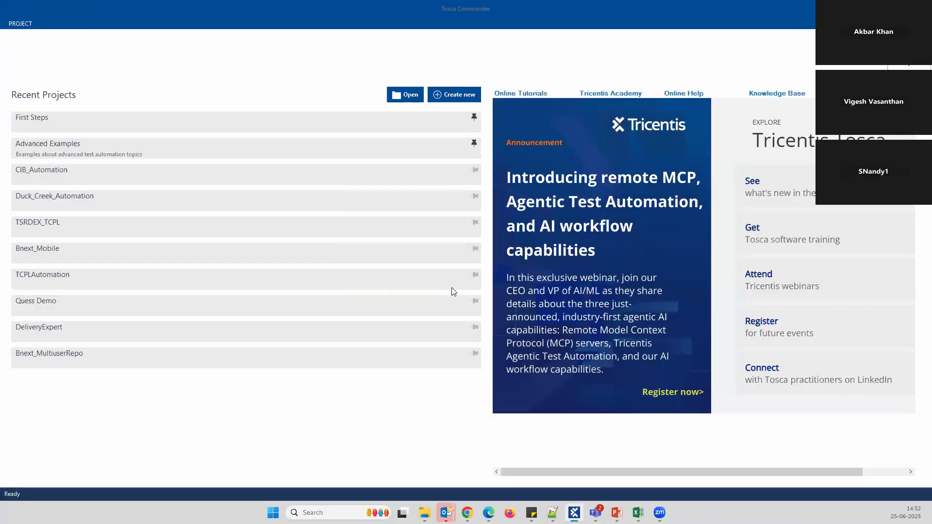
click(189, 157)
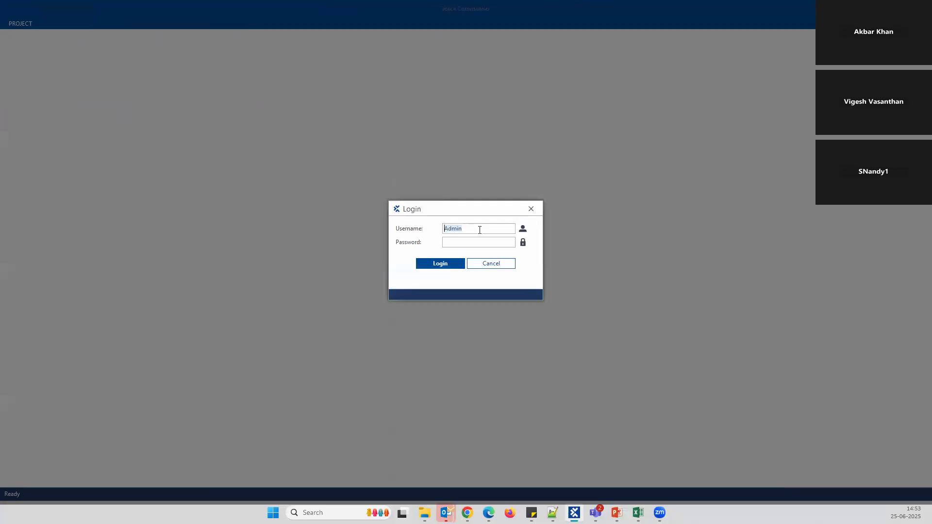
text(U)
click(446, 268)
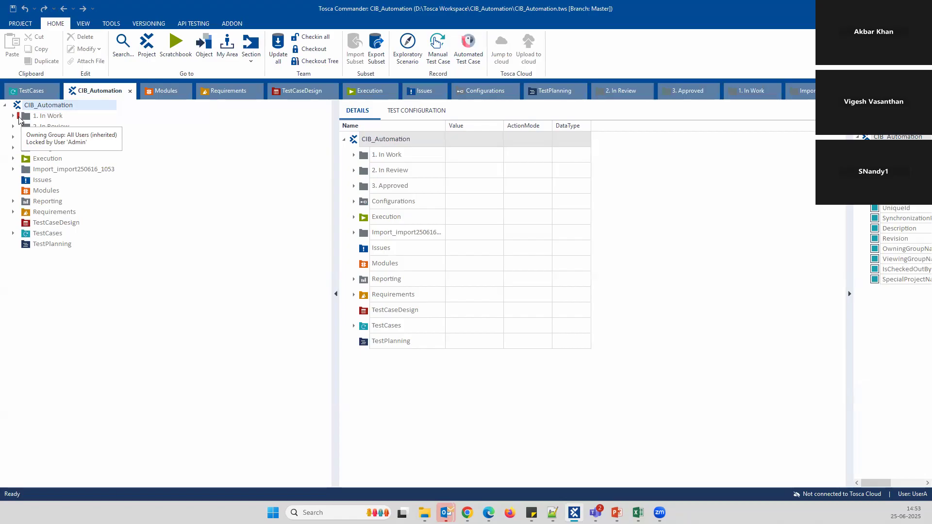
Check out the entire 2. In Review tree as UserA
click(67, 128)
right_click(66, 127)
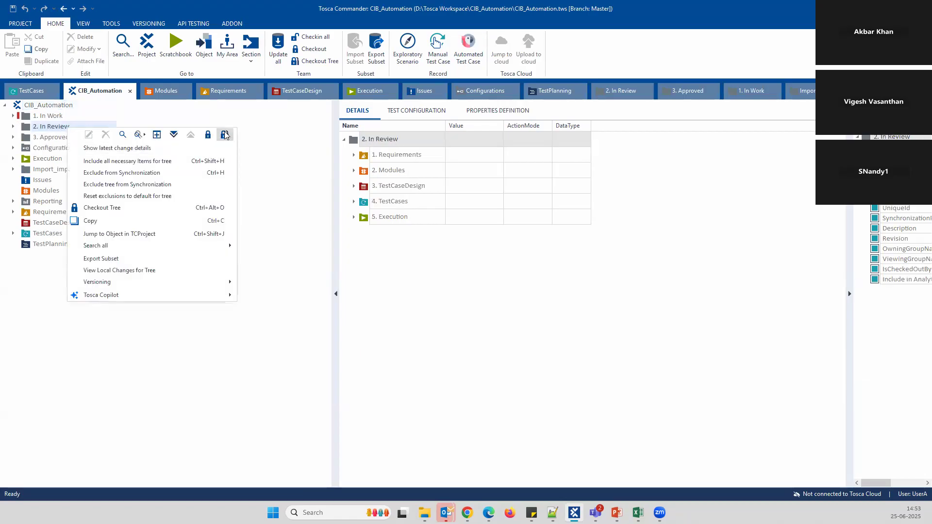
click(224, 135)
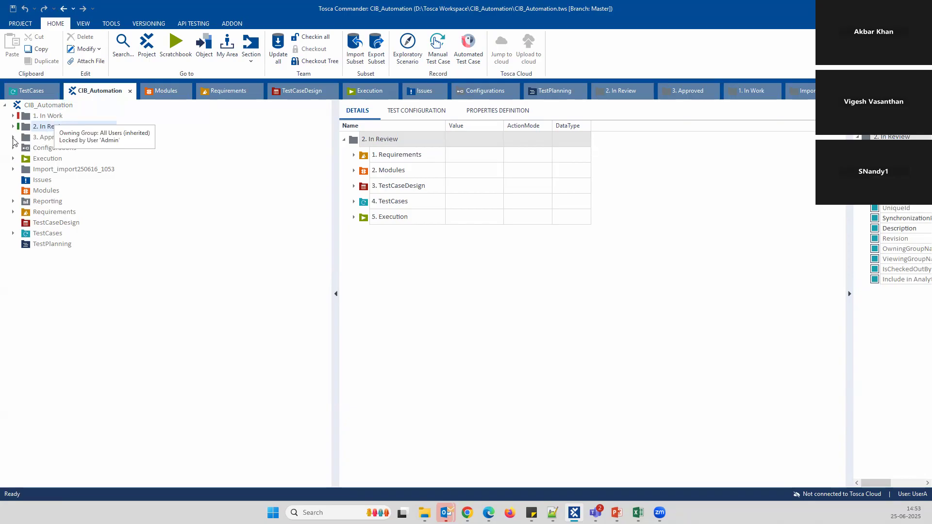
Expand 1. In Work and its 4. TestCases folder to see the Admin locks, then collapse them
click(13, 115)
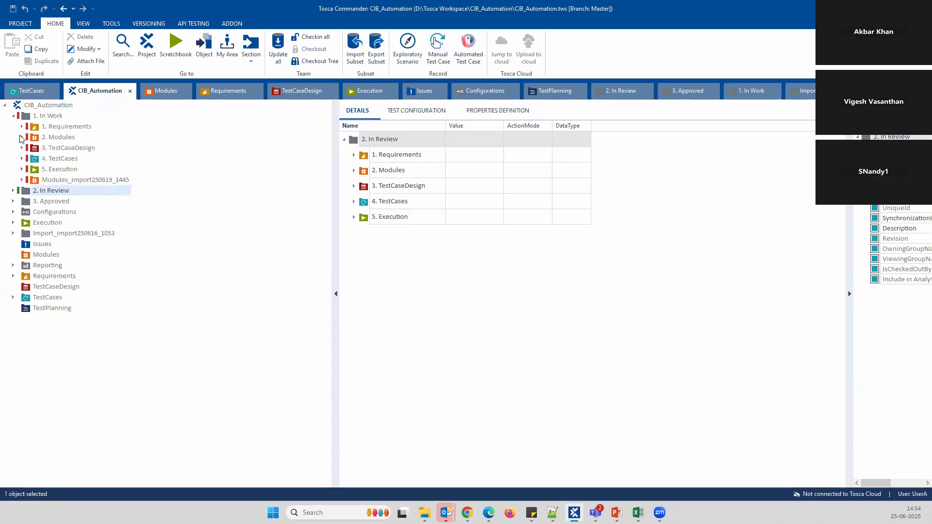
click(21, 159)
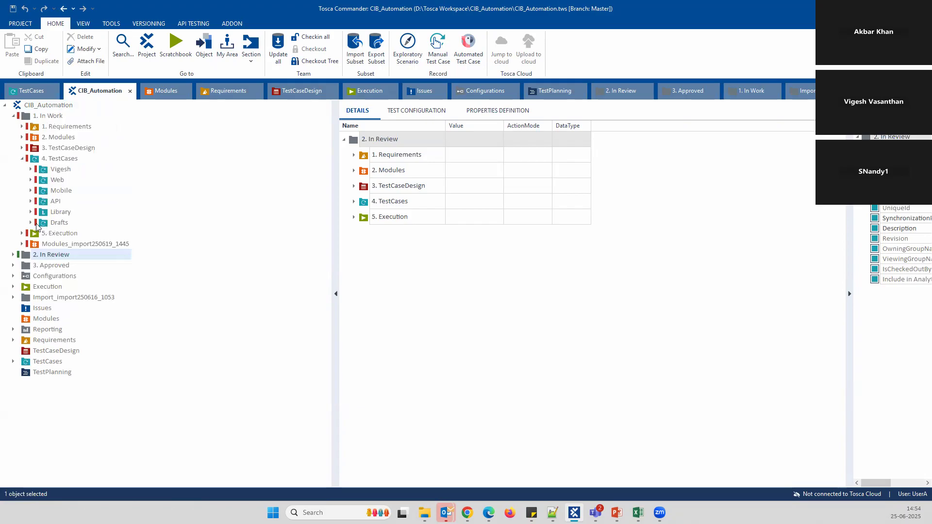
click(22, 159)
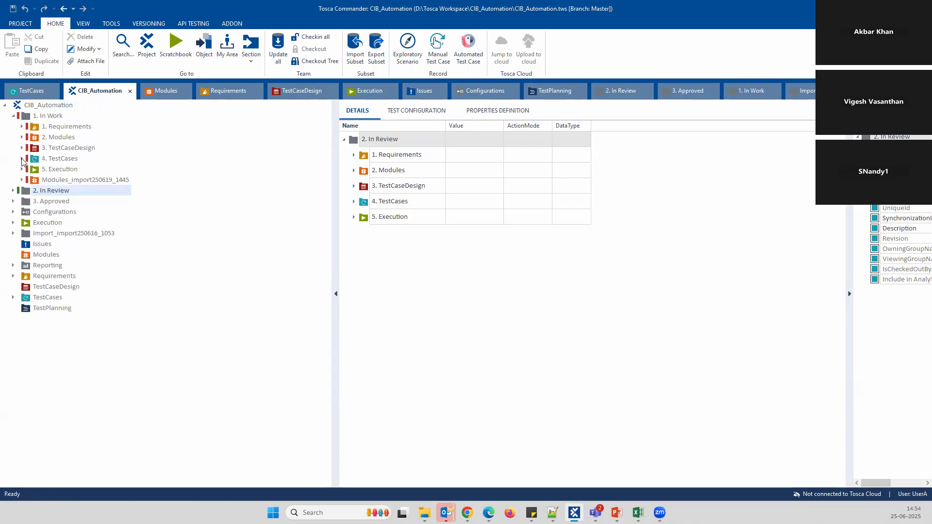
click(14, 116)
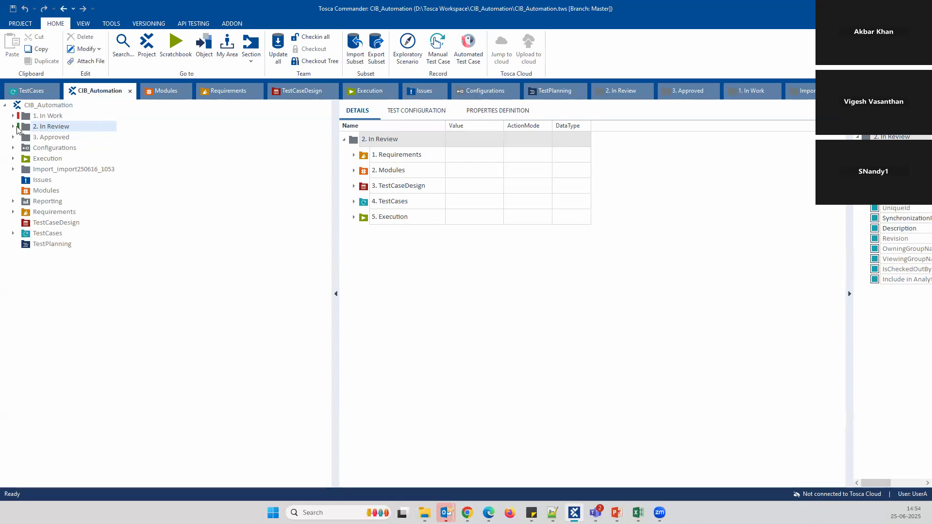
Check in all changes, glance at the Tosca Demo presentation, and return to Tosca Commander
click(306, 37)
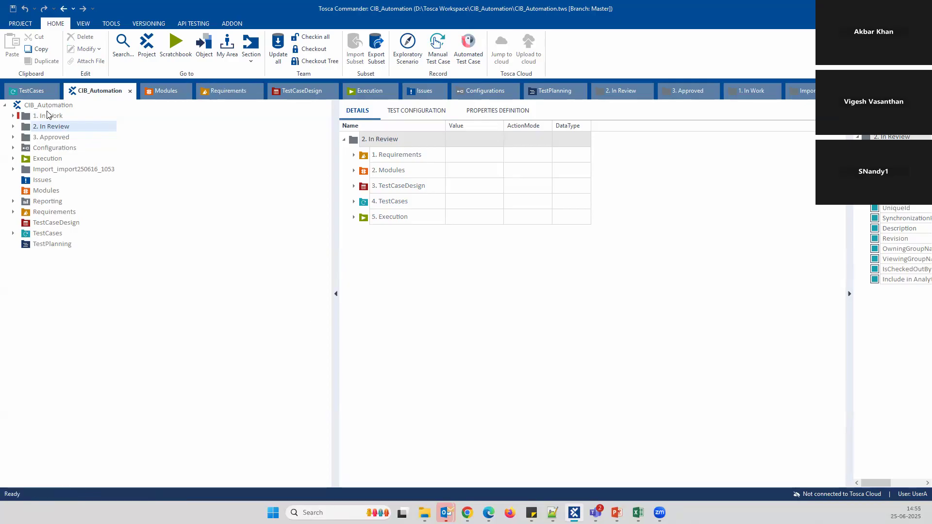
click(301, 91)
click(595, 513)
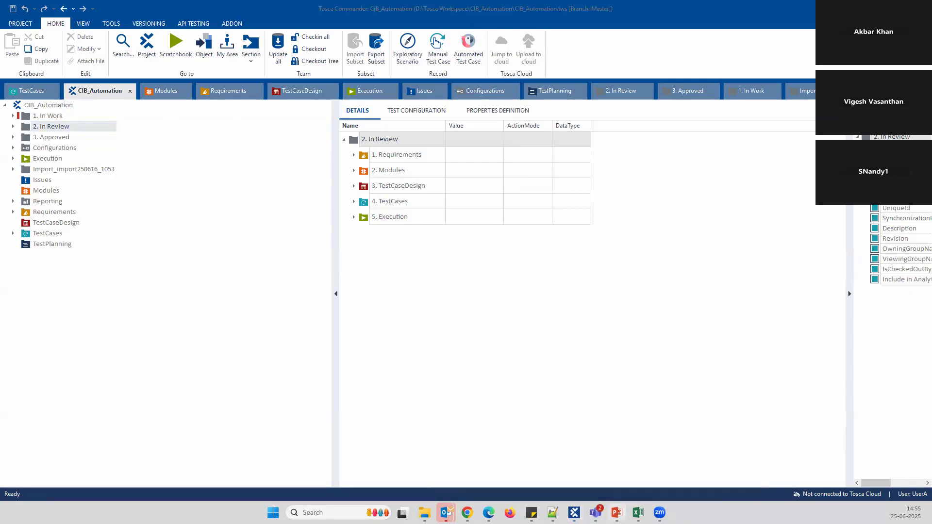
click(616, 512)
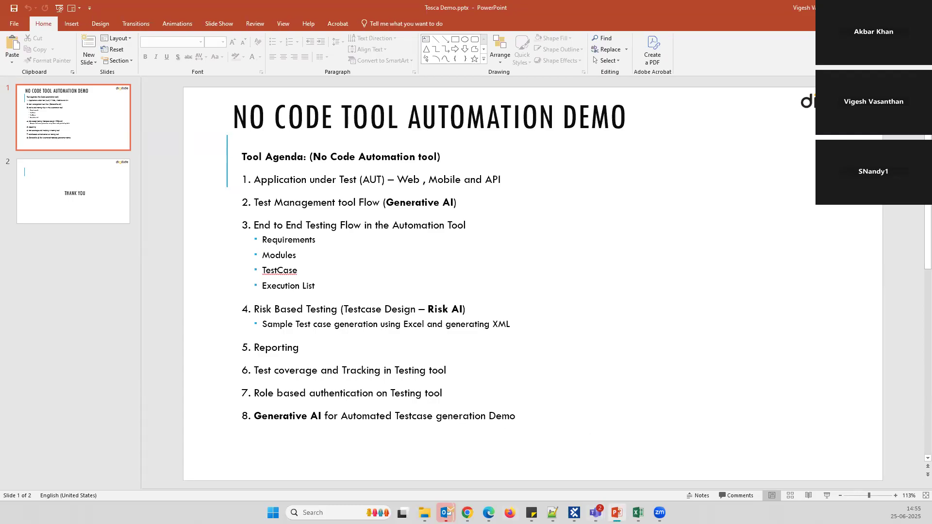
click(574, 512)
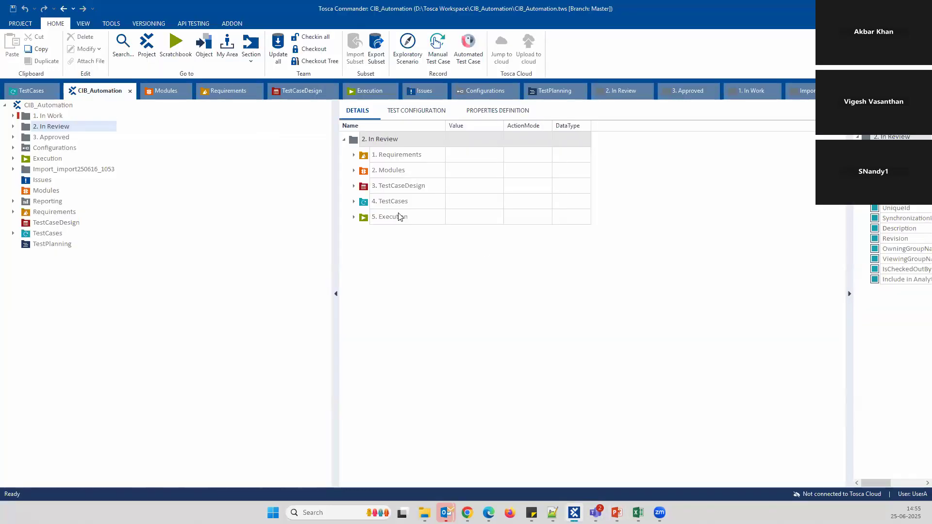